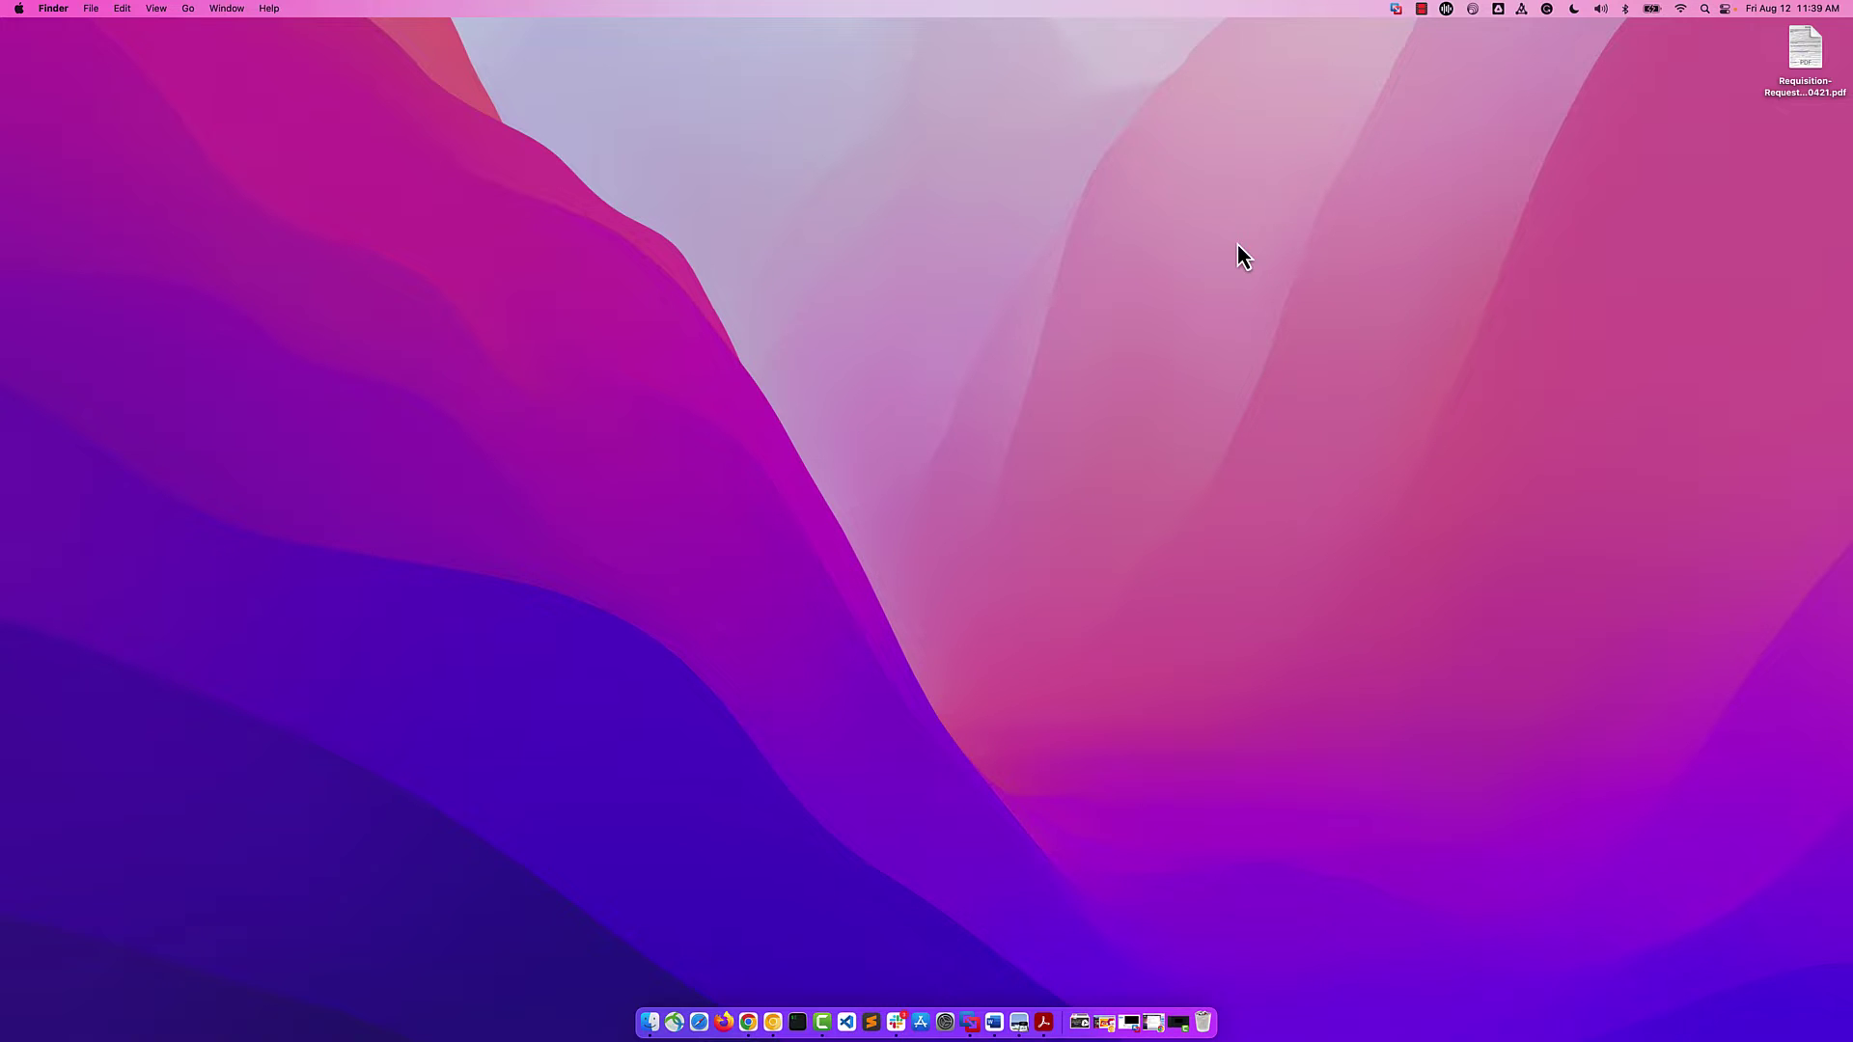
# - Open the Requisition-Request PDF from the desktop in Preview and centre its window on screen
pyautogui.click(1798, 54)
pyautogui.doubleClick(1799, 54)
pyautogui.moveTo(307, 56); pyautogui.dragTo(888, 67)
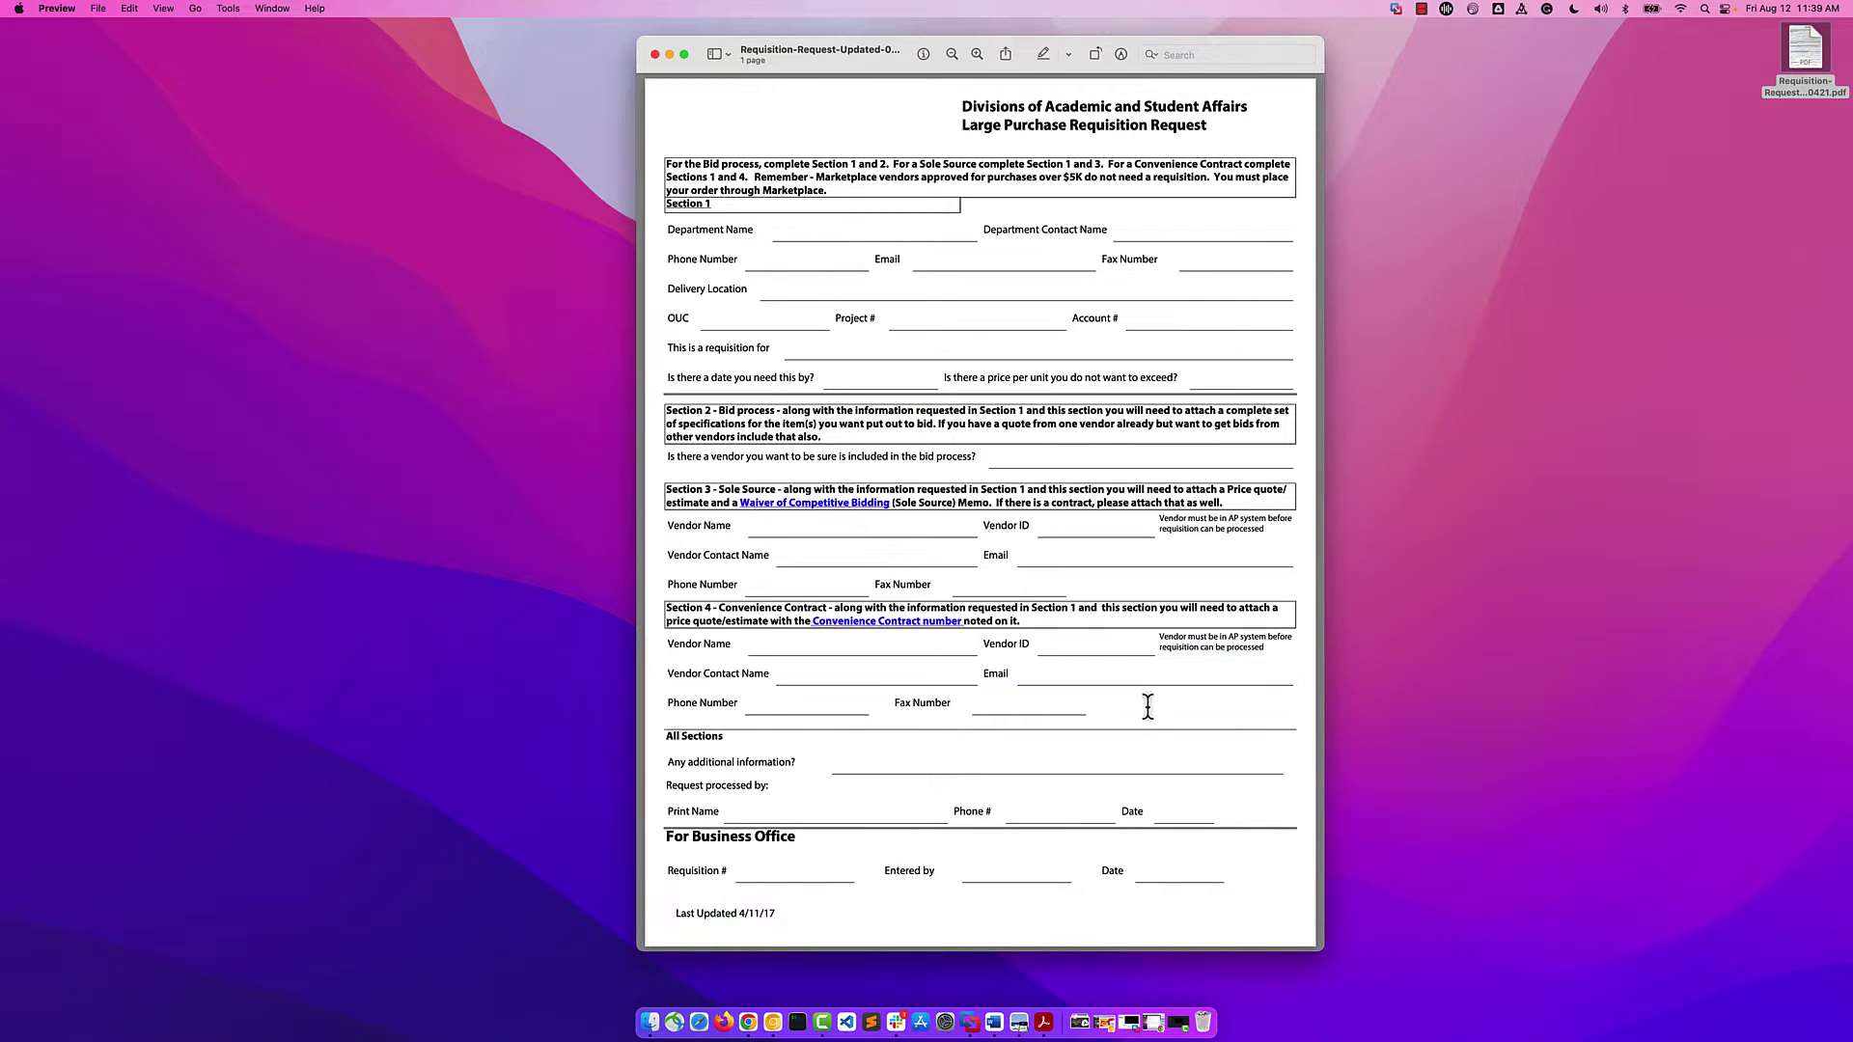
# - Enter test text in the Department Name, Email and Delivery Location fields
pyautogui.click(810, 232)
pyautogui.write('asdgasdg')
pyautogui.click(797, 257)
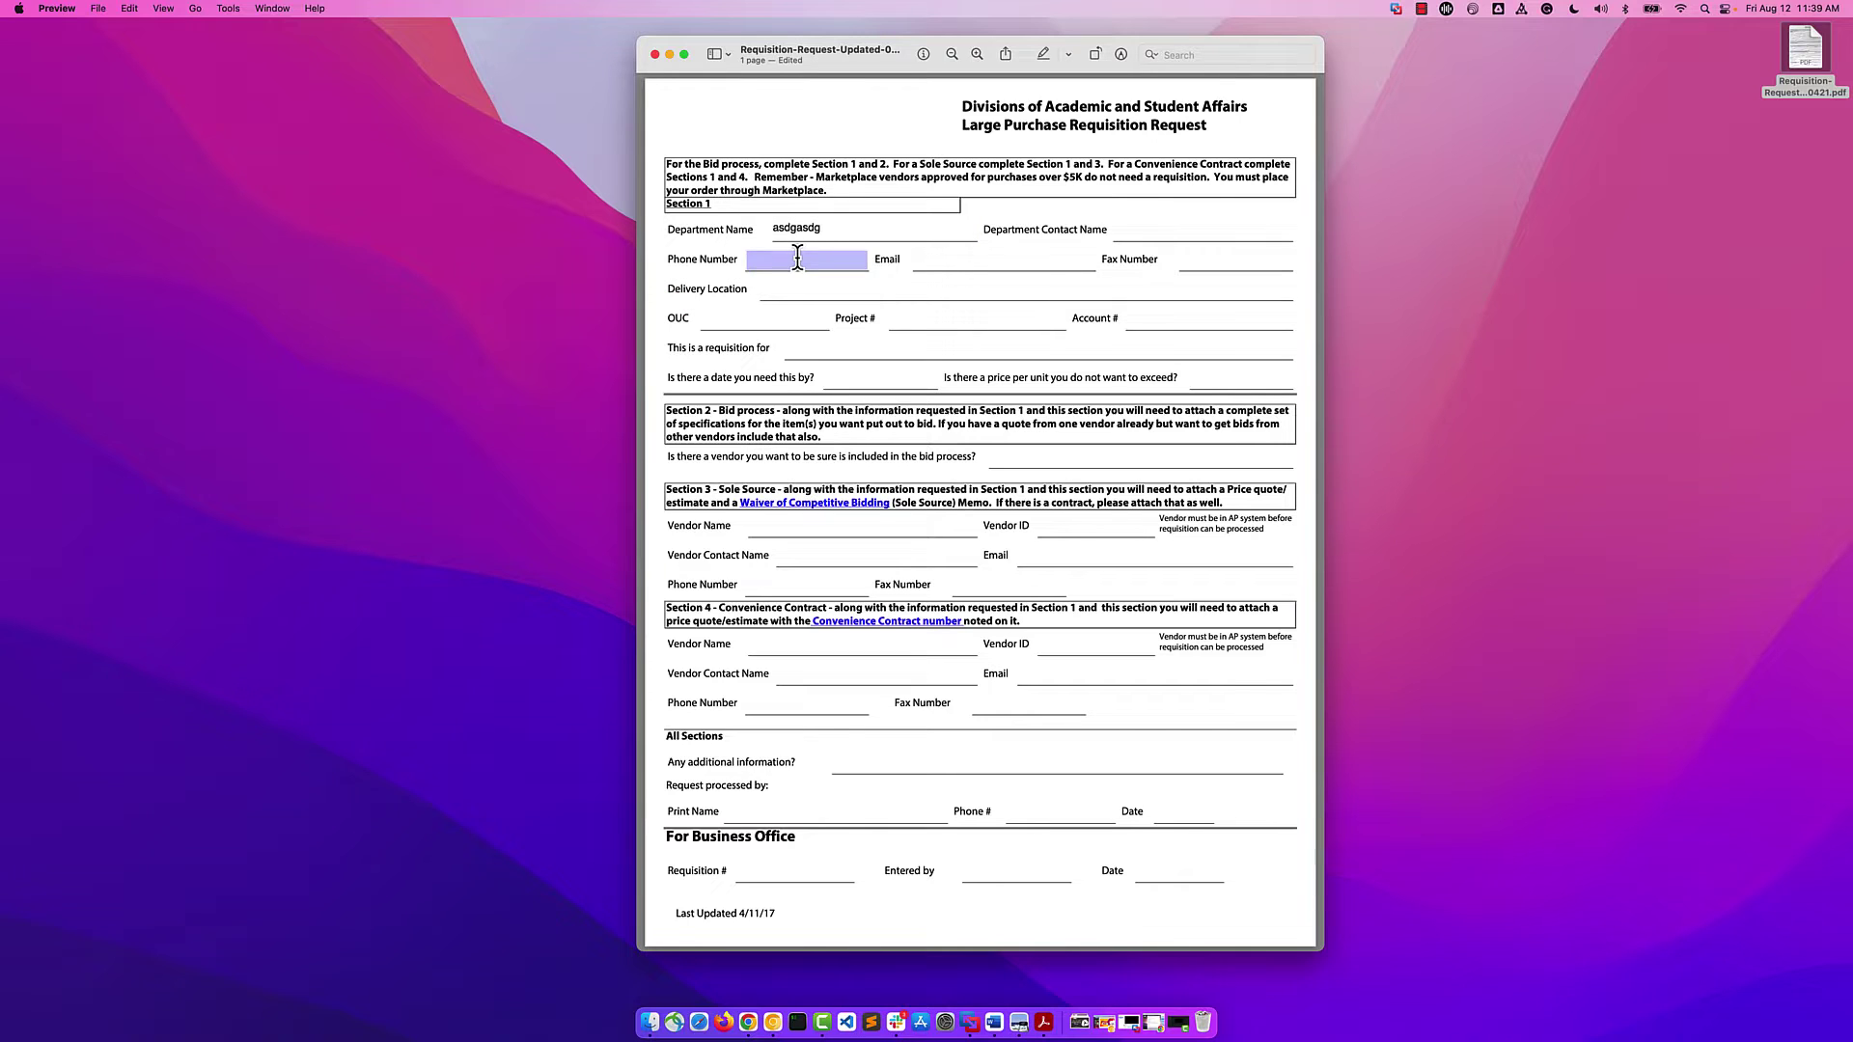
pyautogui.click(916, 267)
pyautogui.write('sdgsdg')
pyautogui.click(936, 280)
pyautogui.write('sdgsdgds')
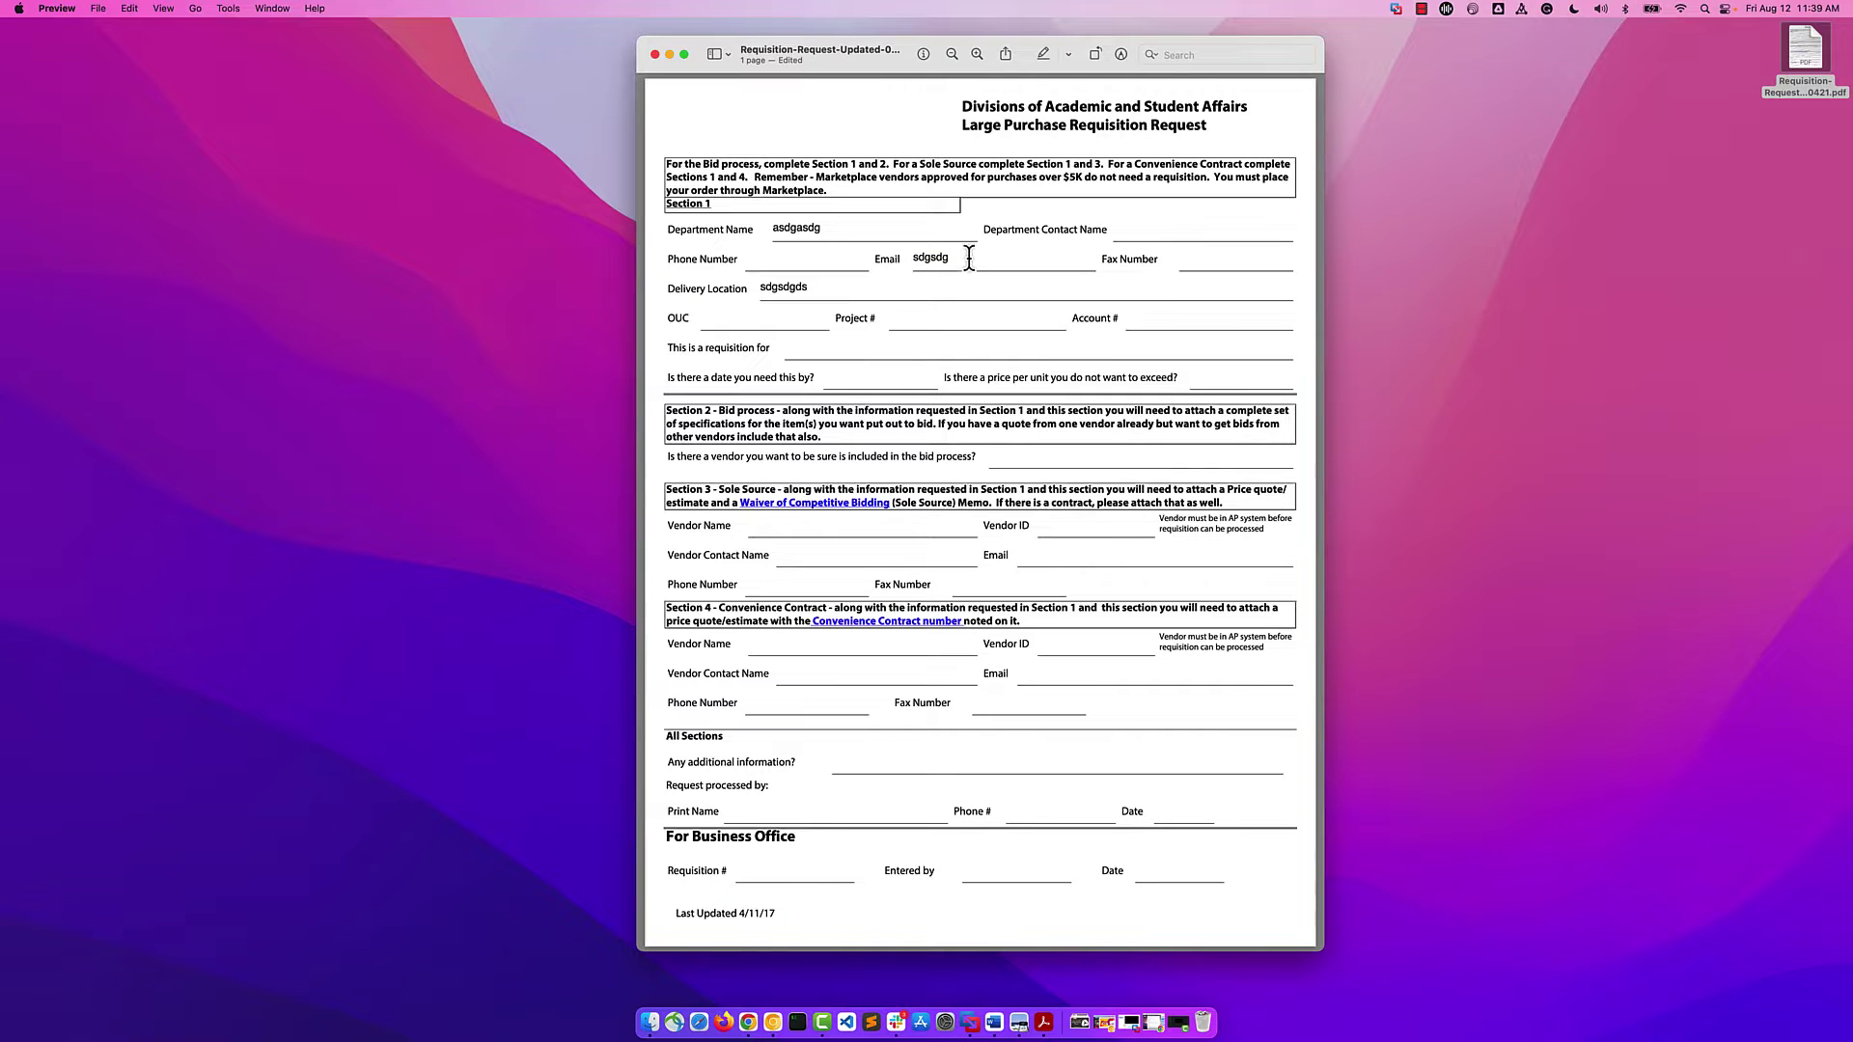
# - Delete the test text from the Department Name and Delivery Location fields
pyautogui.click(789, 228)
pyautogui.doubleClick(790, 227)
pyautogui.press('Delete')
pyautogui.doubleClick(776, 287)
pyautogui.press('Delete')
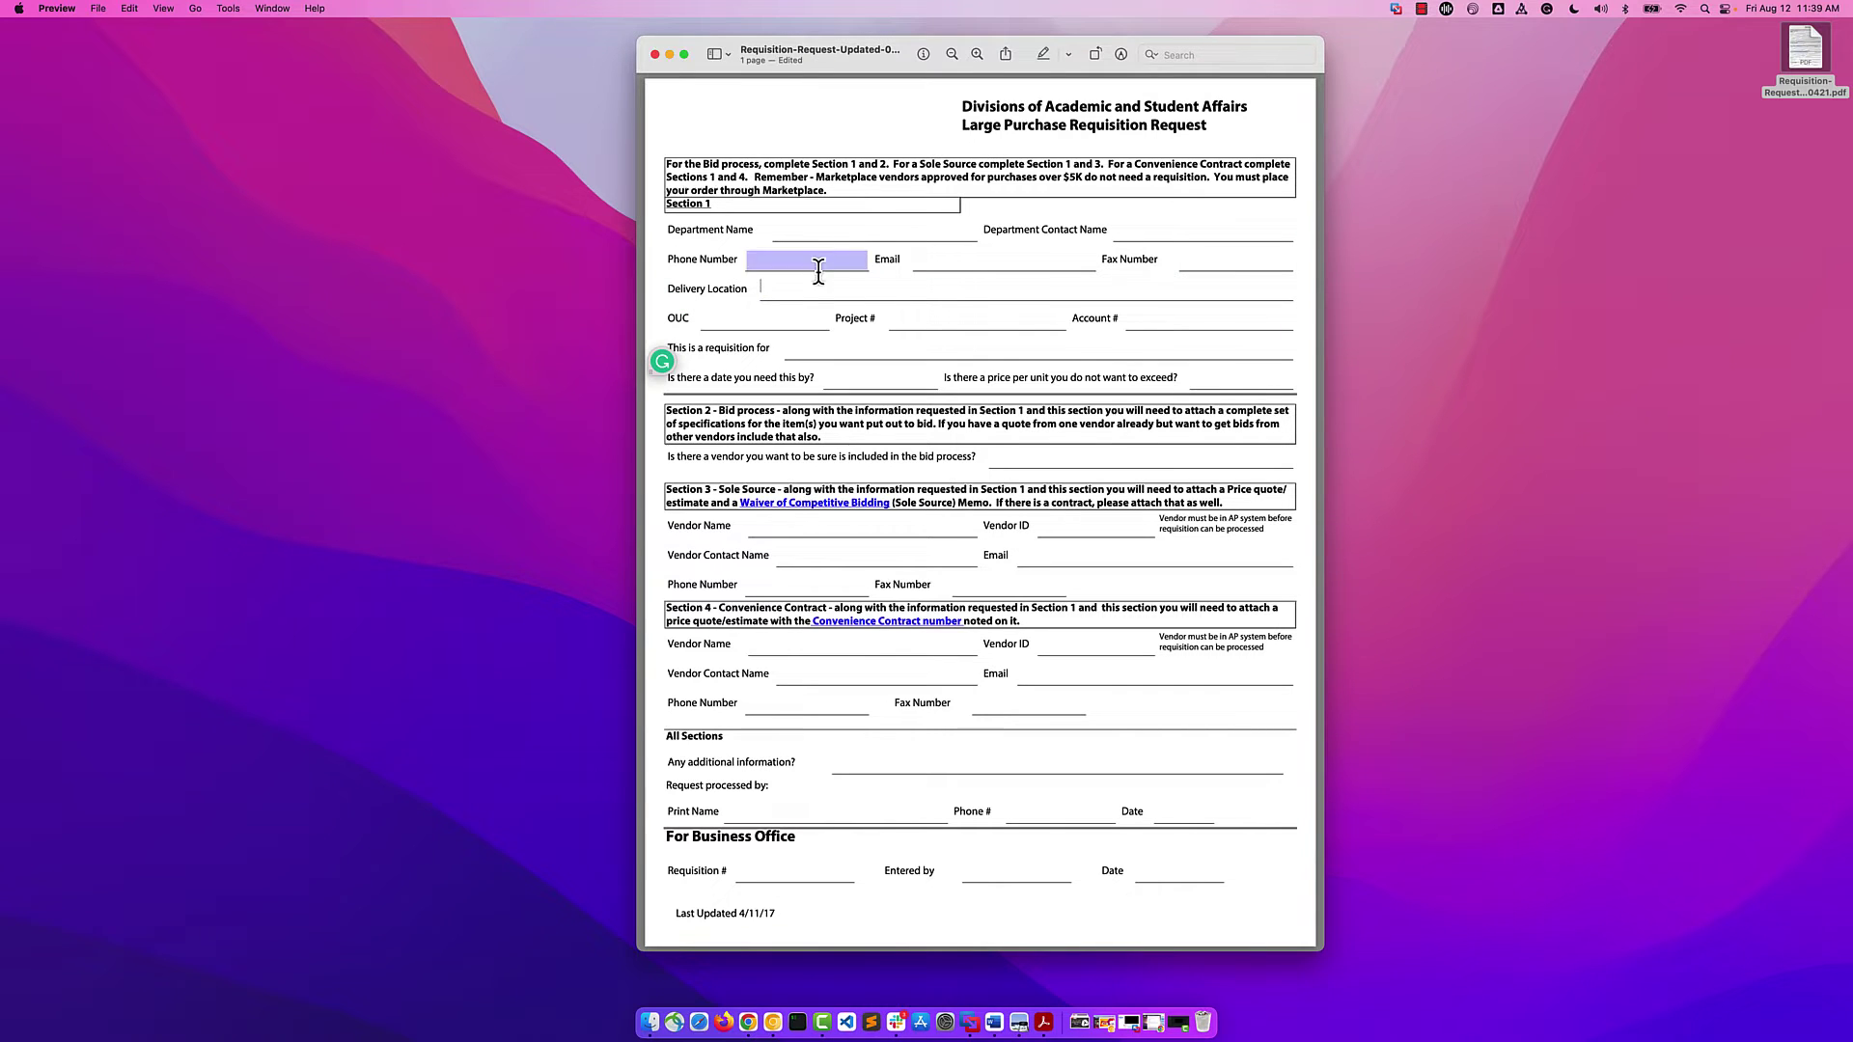
# - Close Preview and open the requisition PDF in Foxit PDF Editor via Open With
pyautogui.click(655, 55)
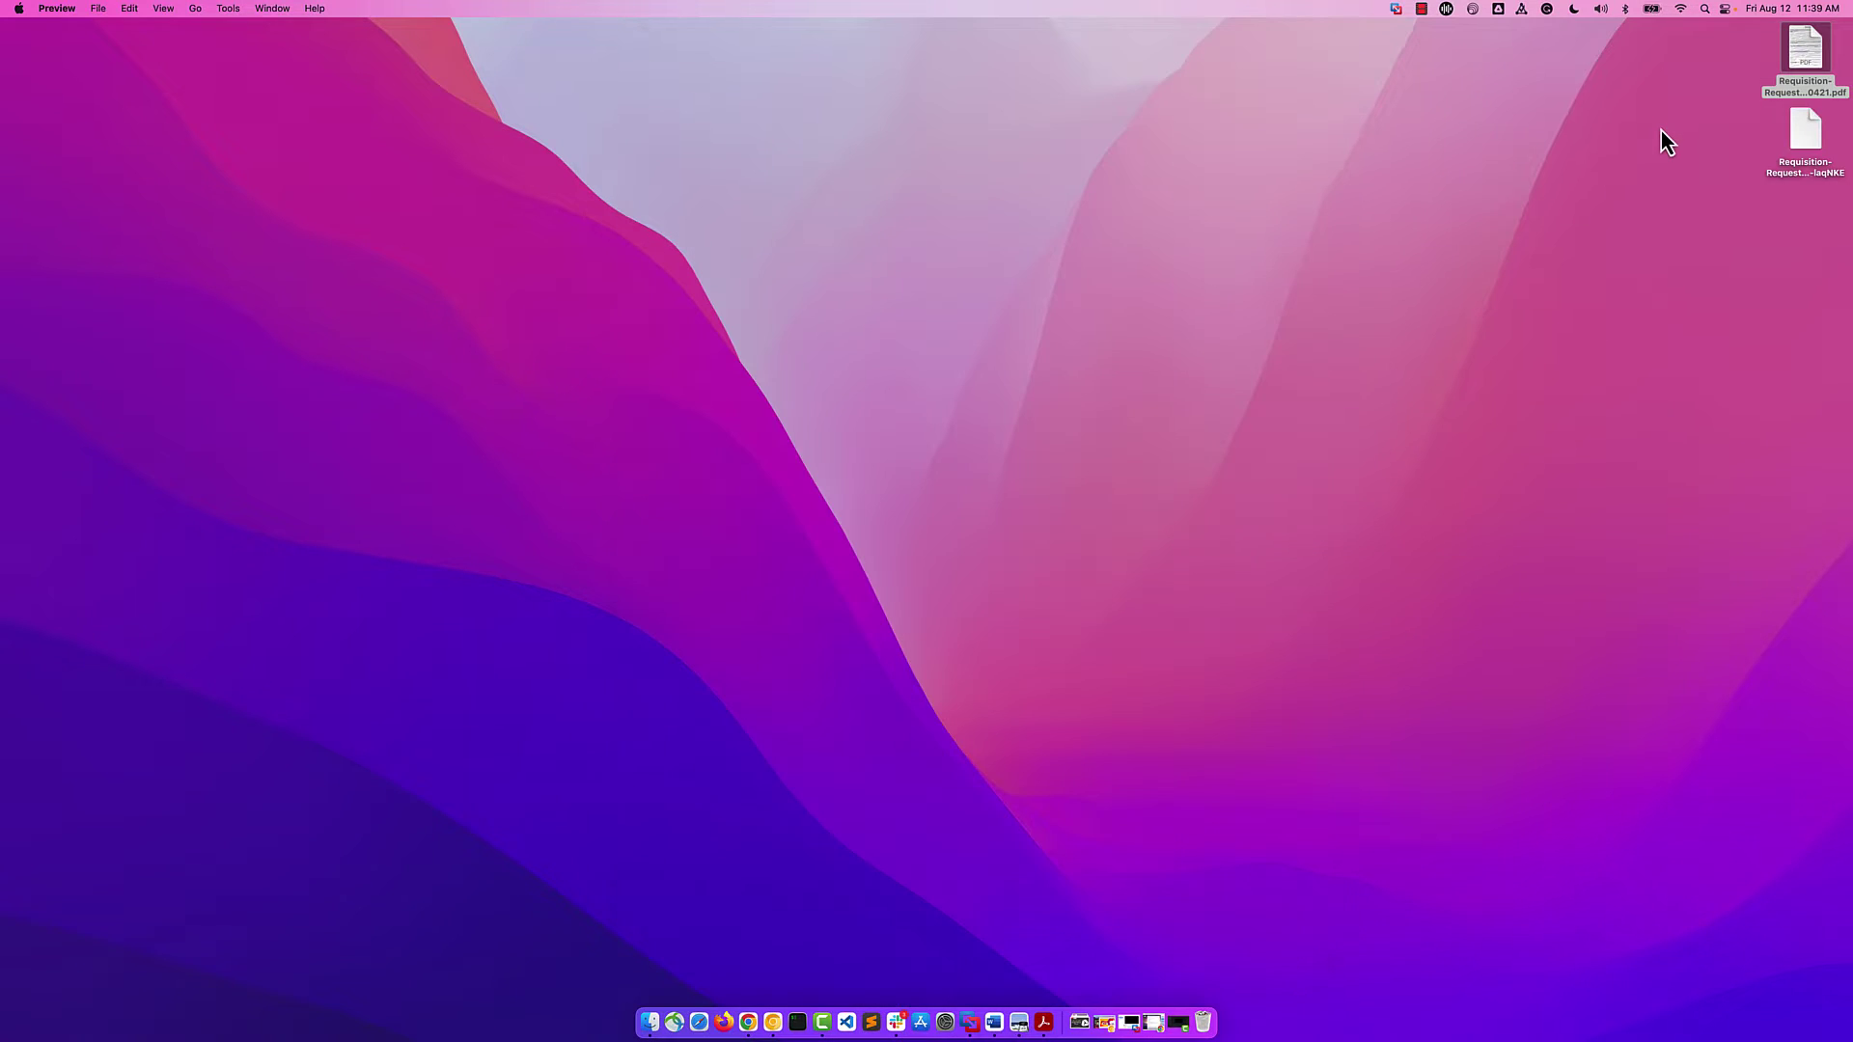
pyautogui.click(1800, 57)
pyautogui.rightClick(1814, 60)
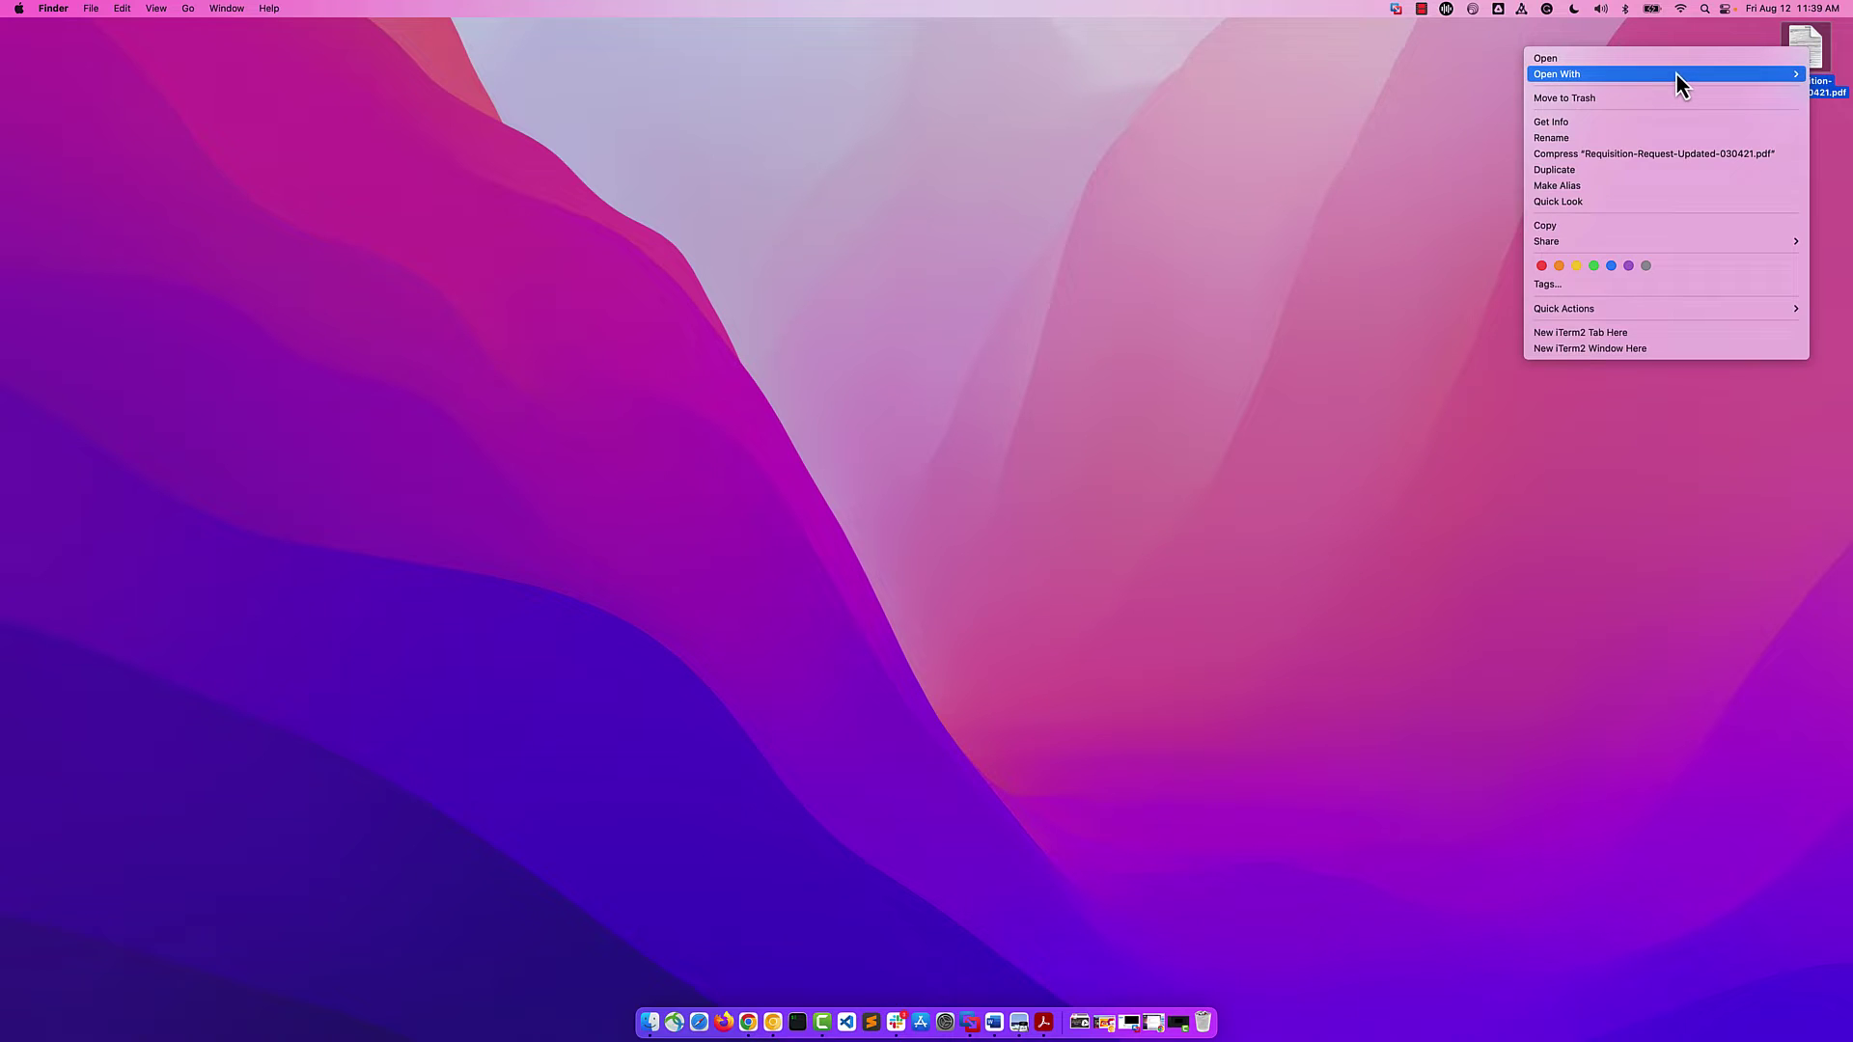
pyautogui.moveTo(1670, 73)
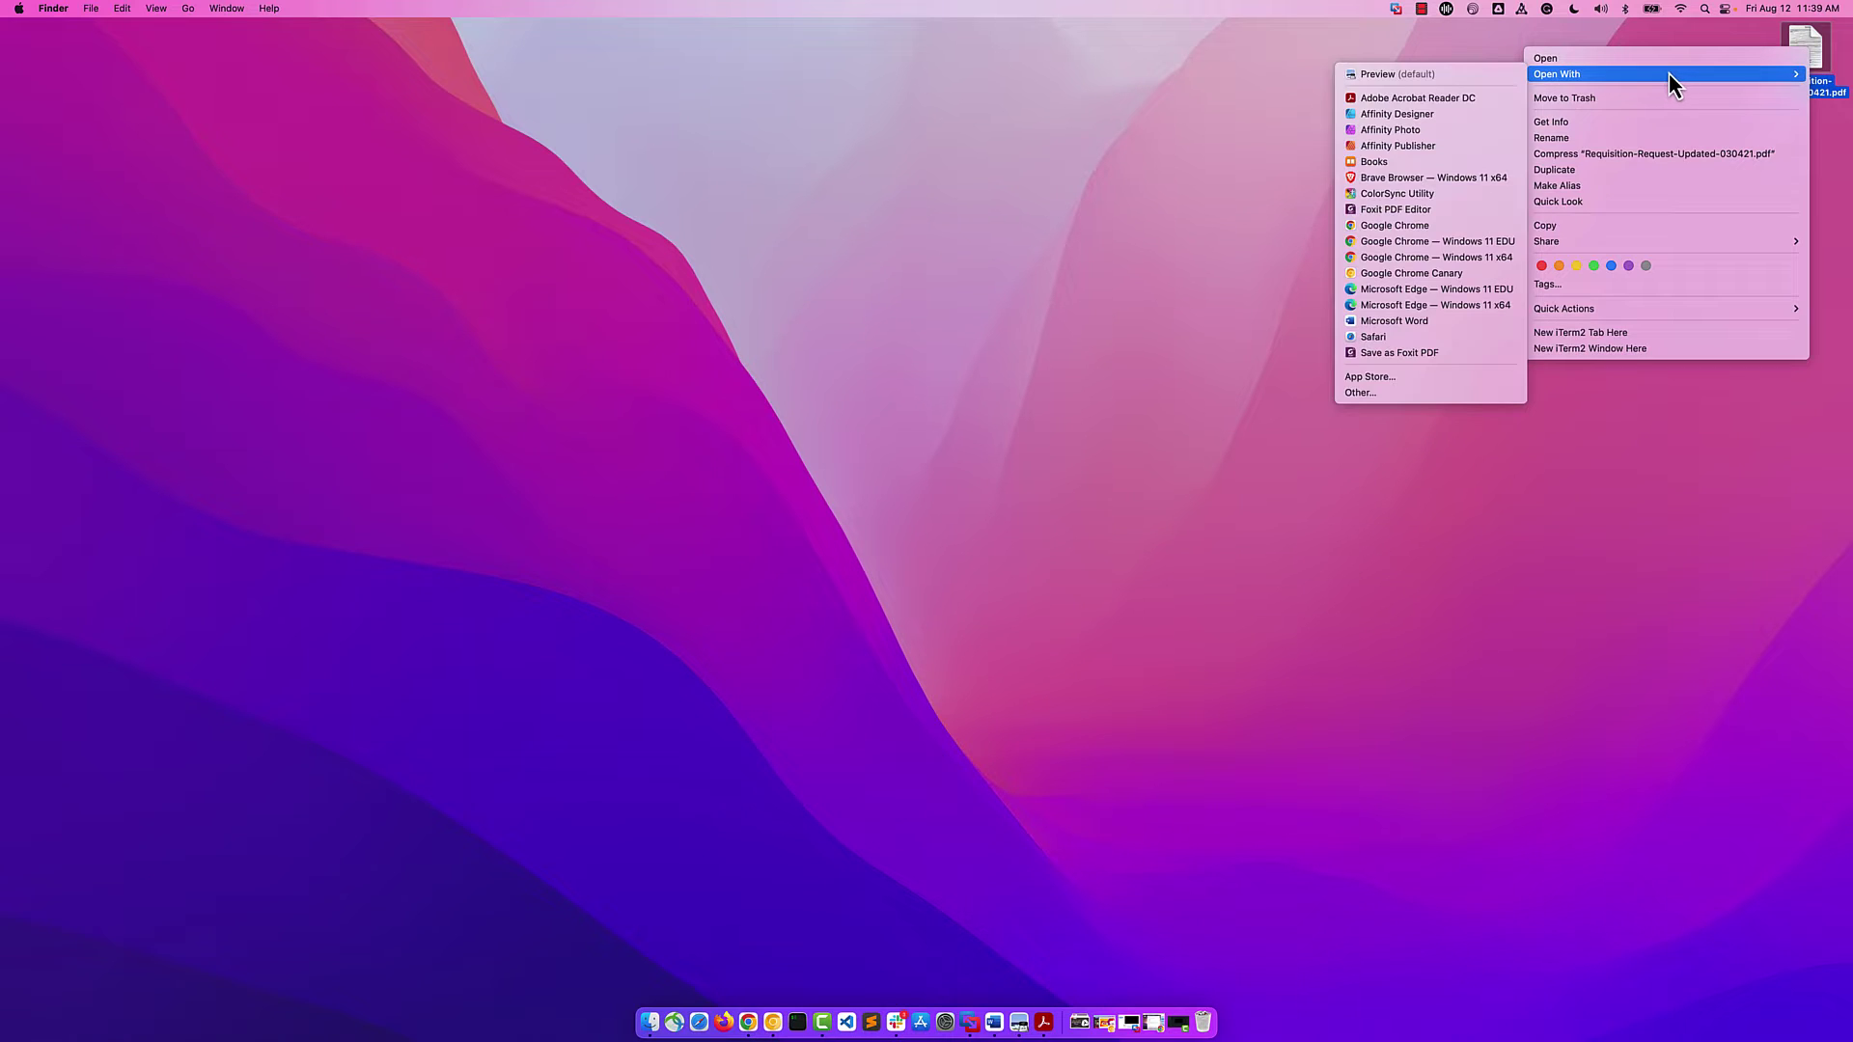
pyautogui.click(1434, 209)
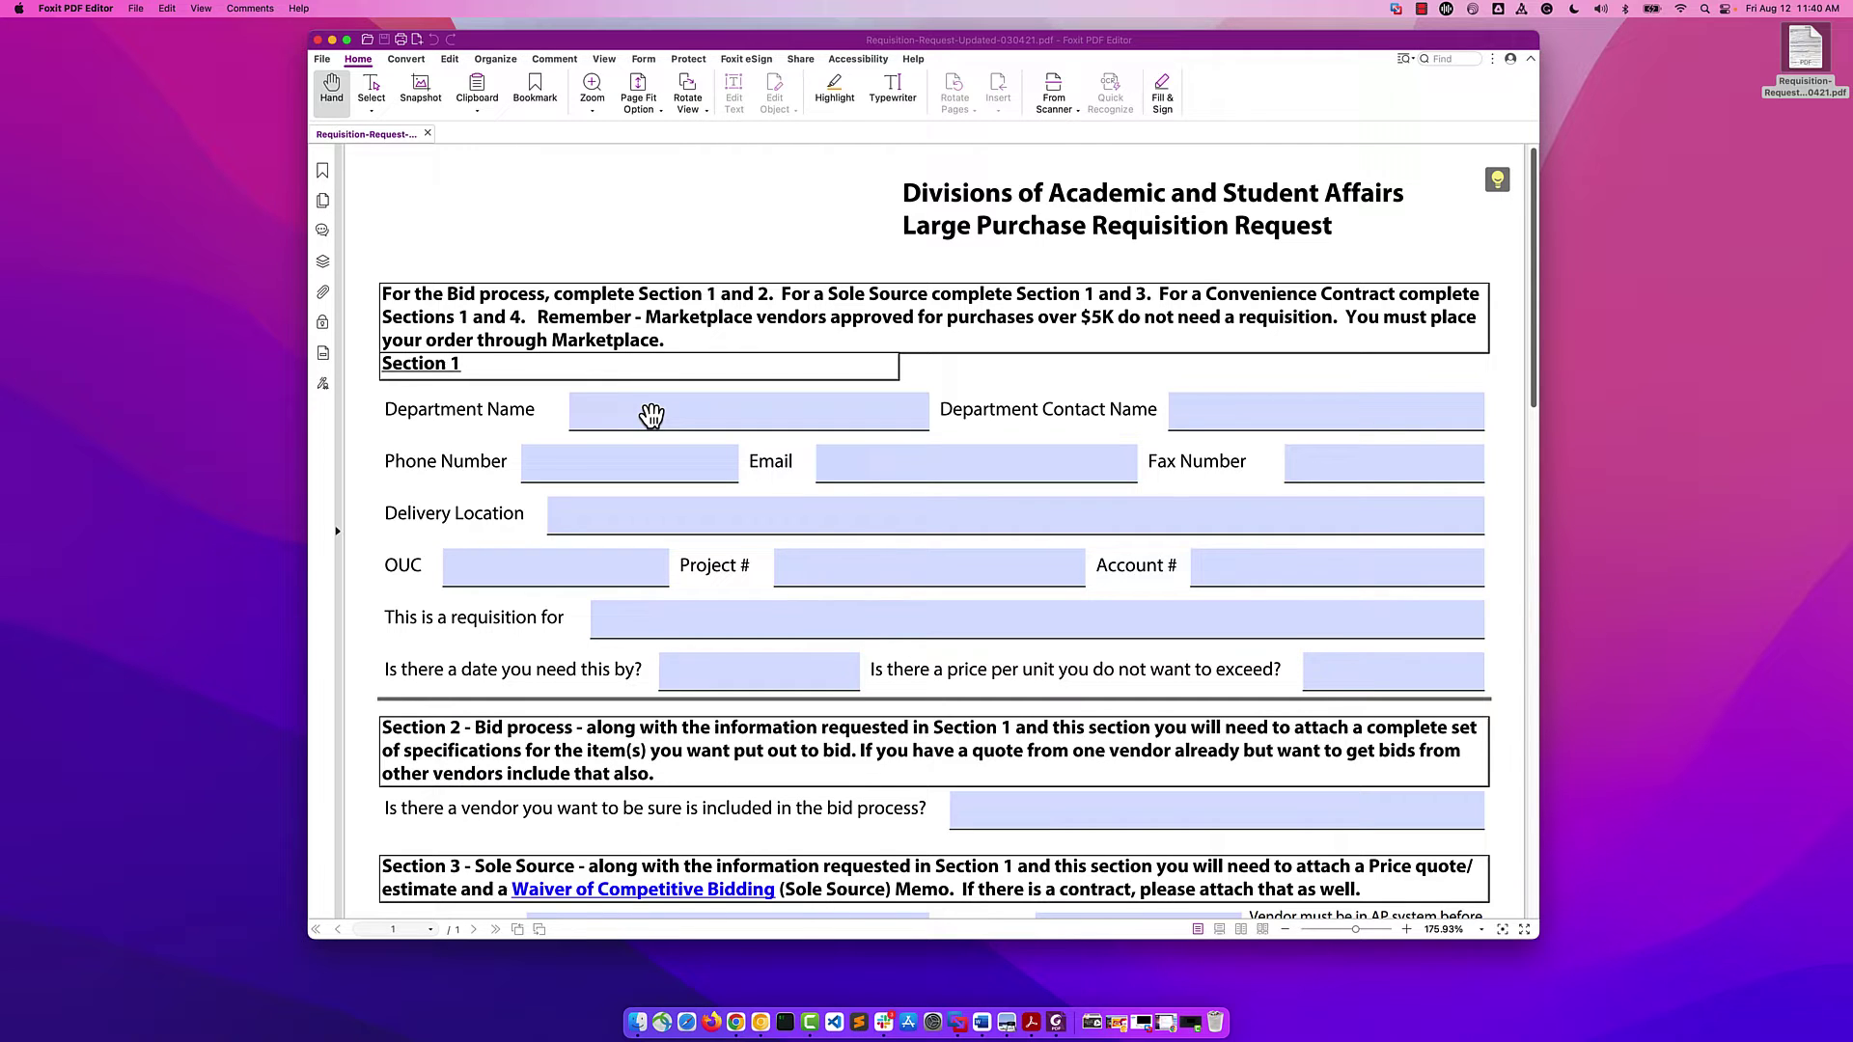
pyautogui.click(651, 415)
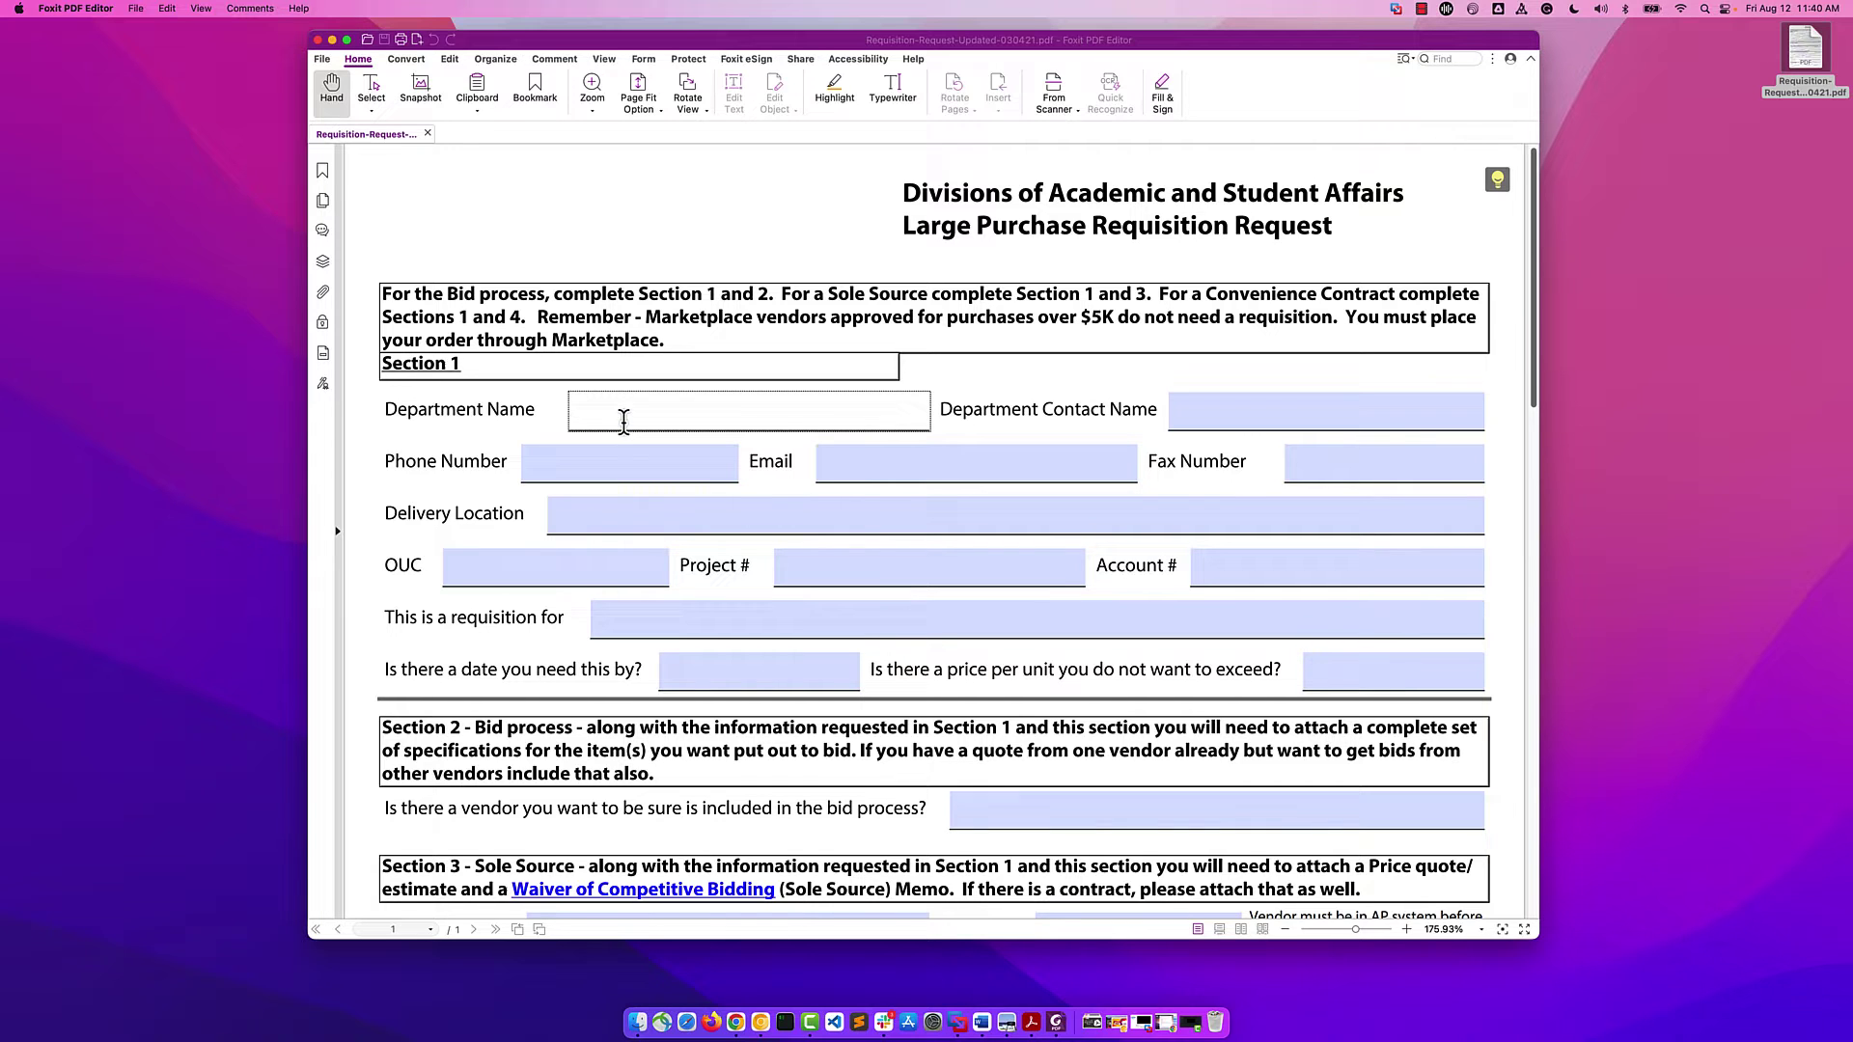
pyautogui.write('asdgsadg')
pyautogui.click(611, 460)
pyautogui.write('asdgsadg')
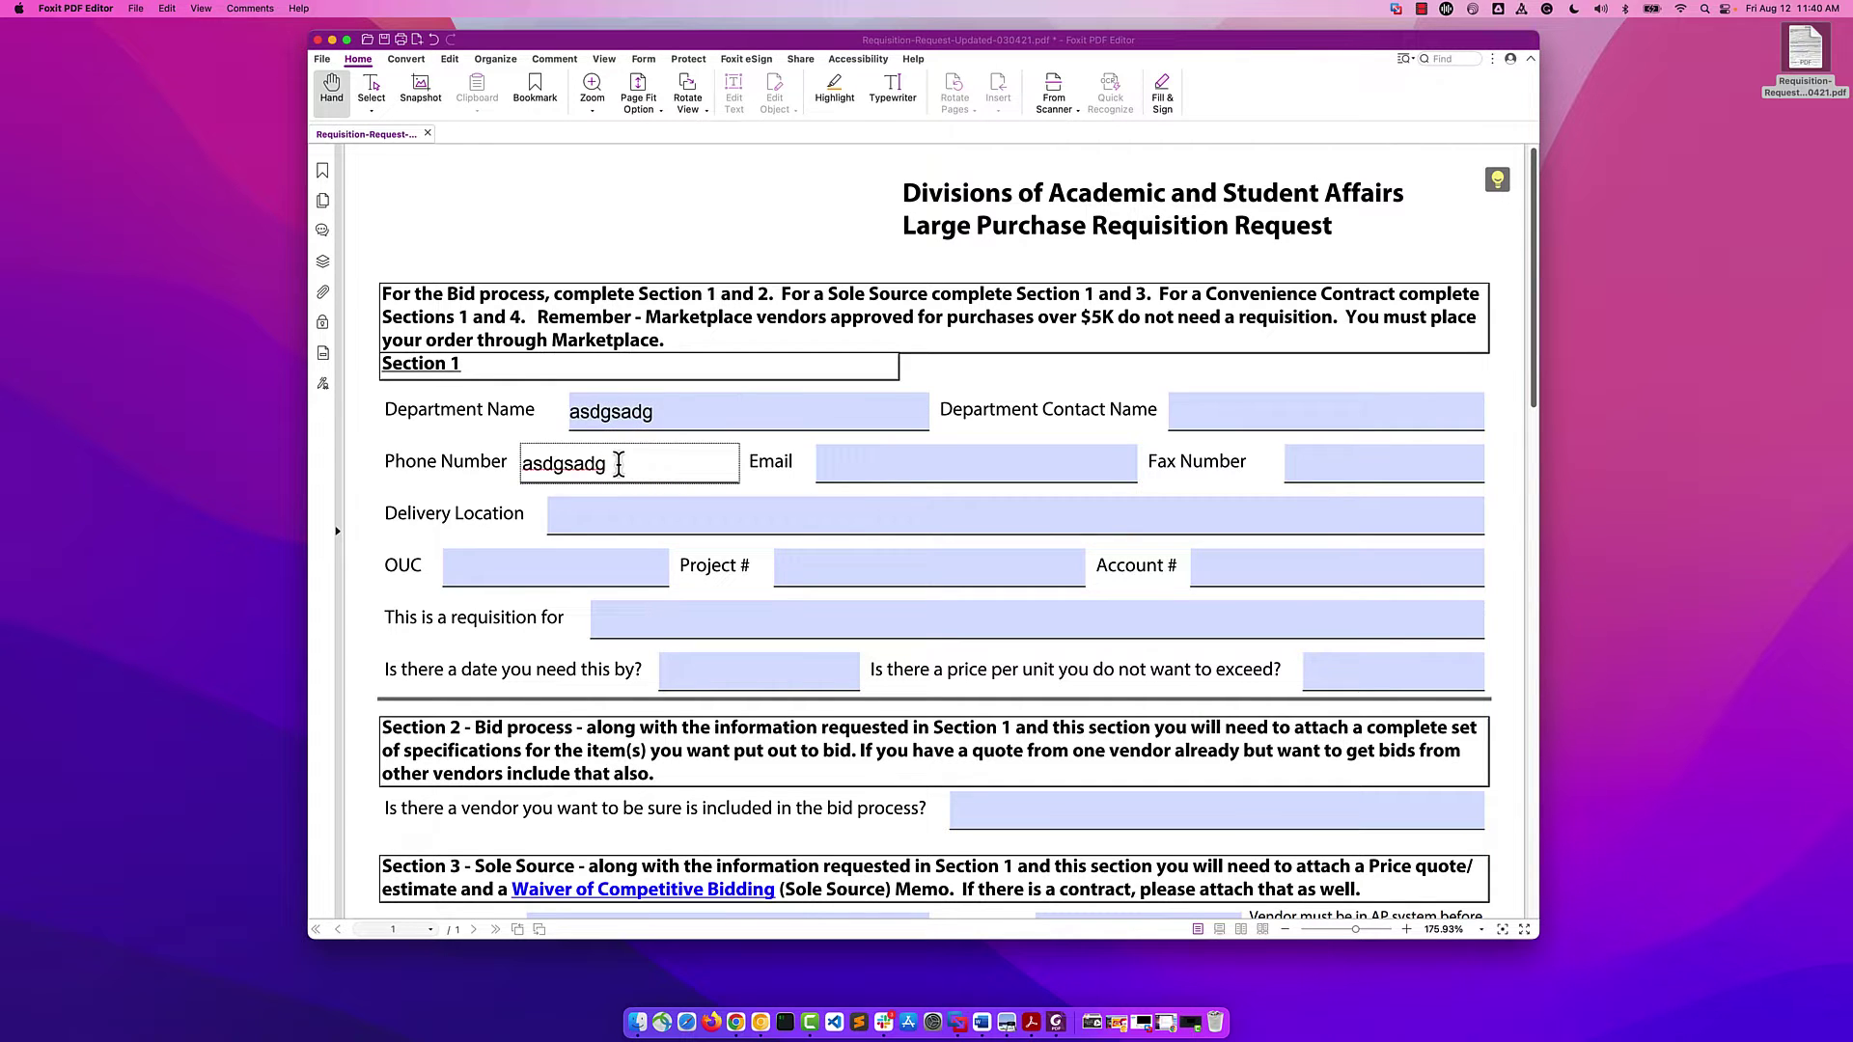
pyautogui.doubleClick(614, 461)
pyautogui.press('BackSpace')
pyautogui.doubleClick(621, 417)
pyautogui.press('BackSpace')
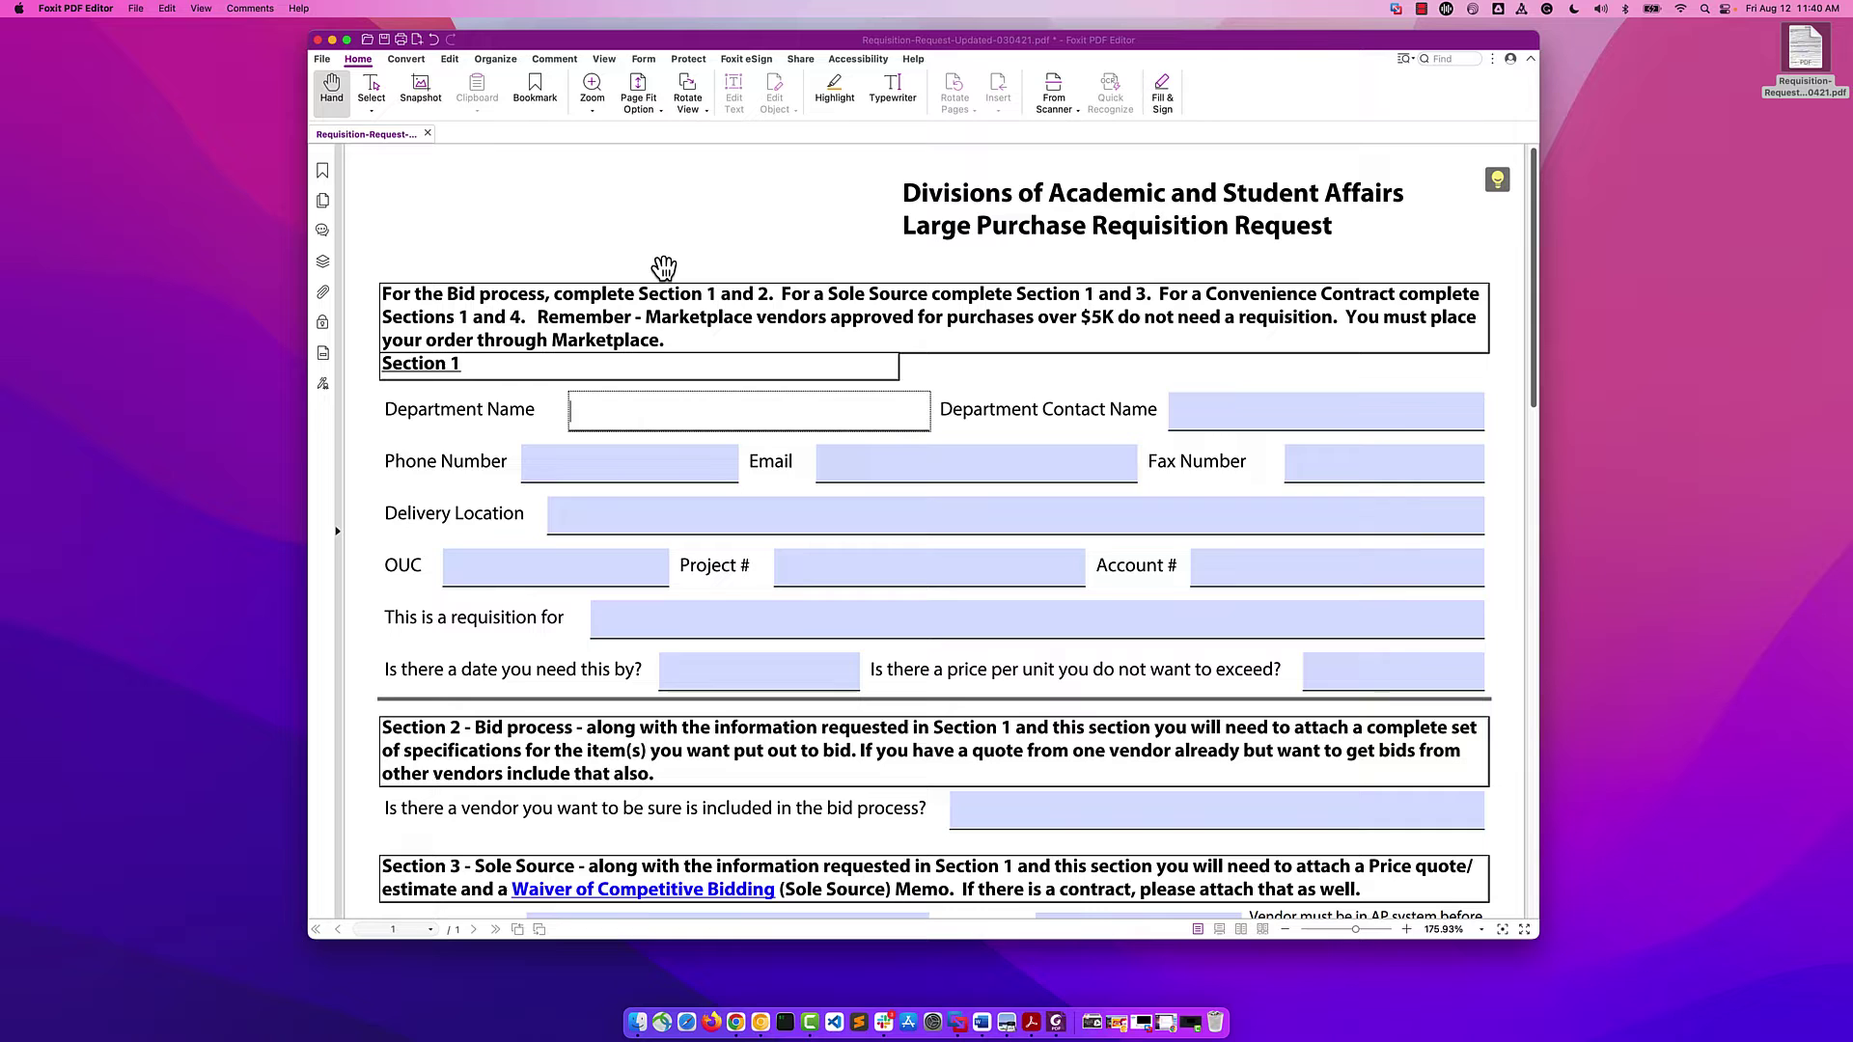
pyautogui.click(664, 267)
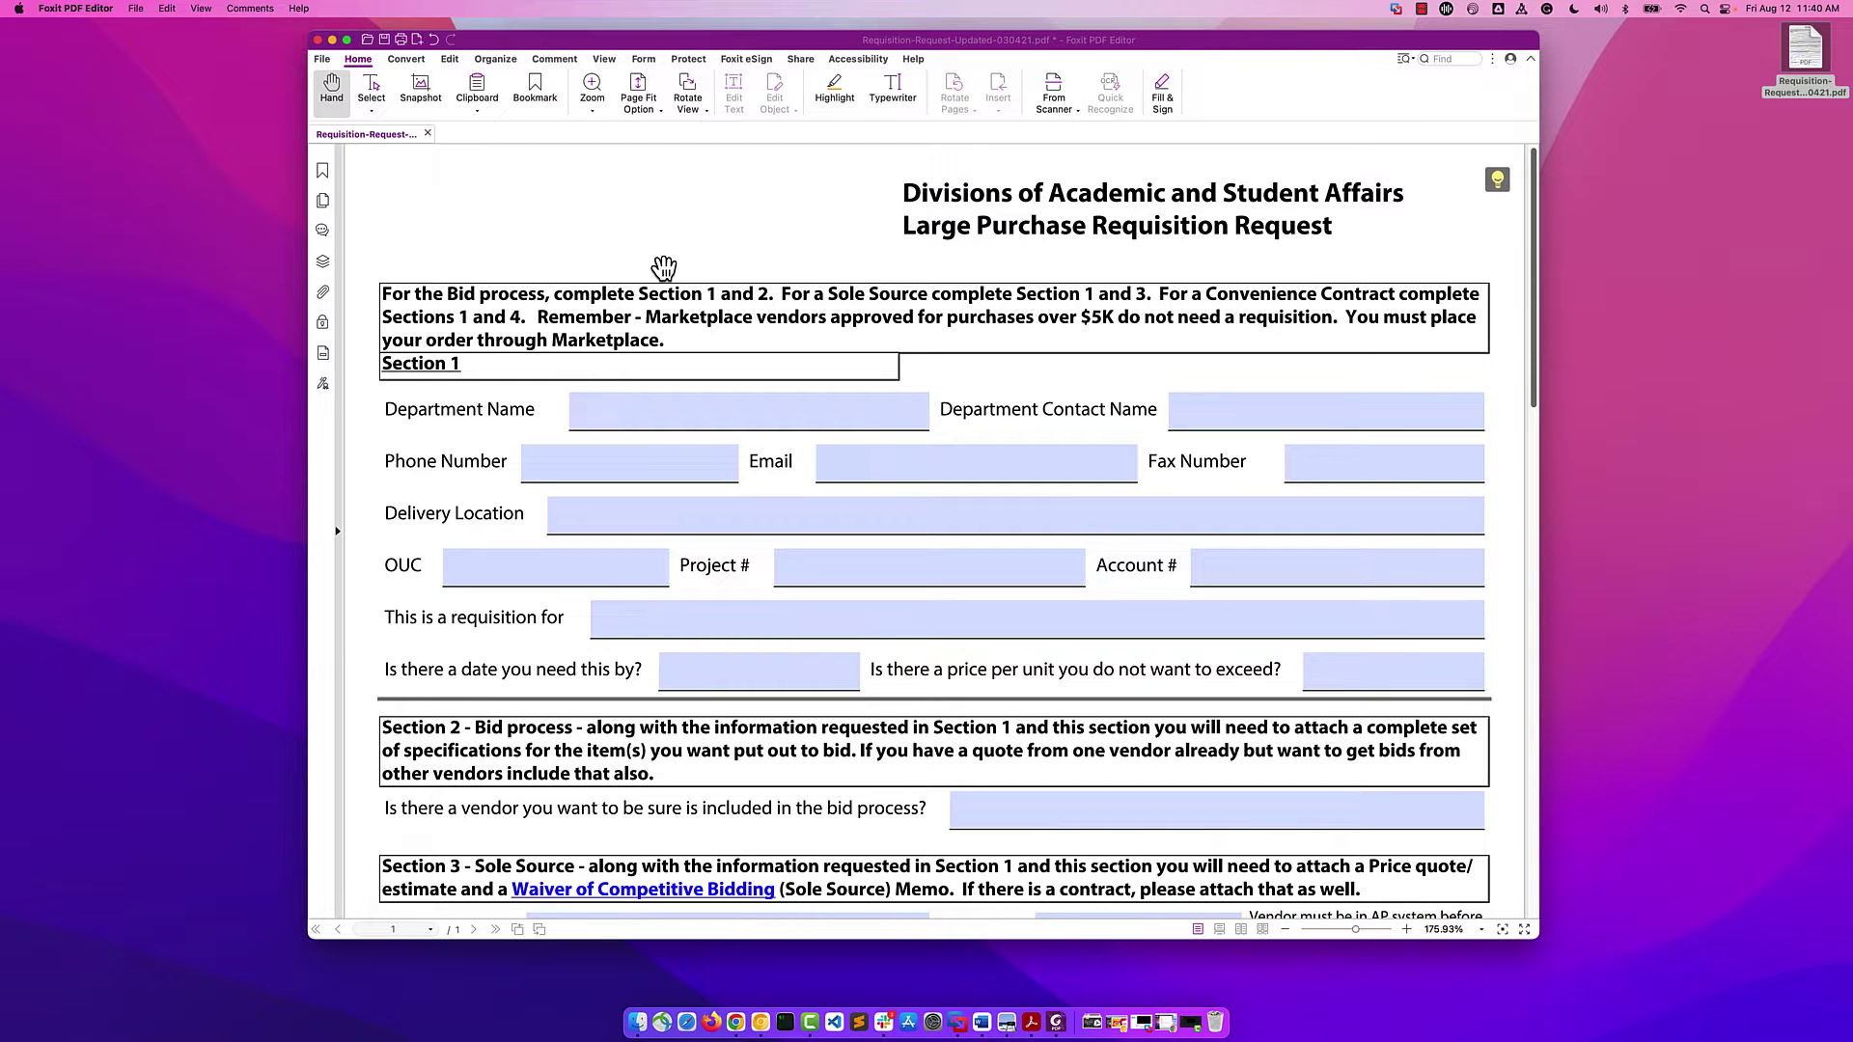
# - Export the requisition form to a Word (.docx) file on the Desktop
pyautogui.click(452, 61)
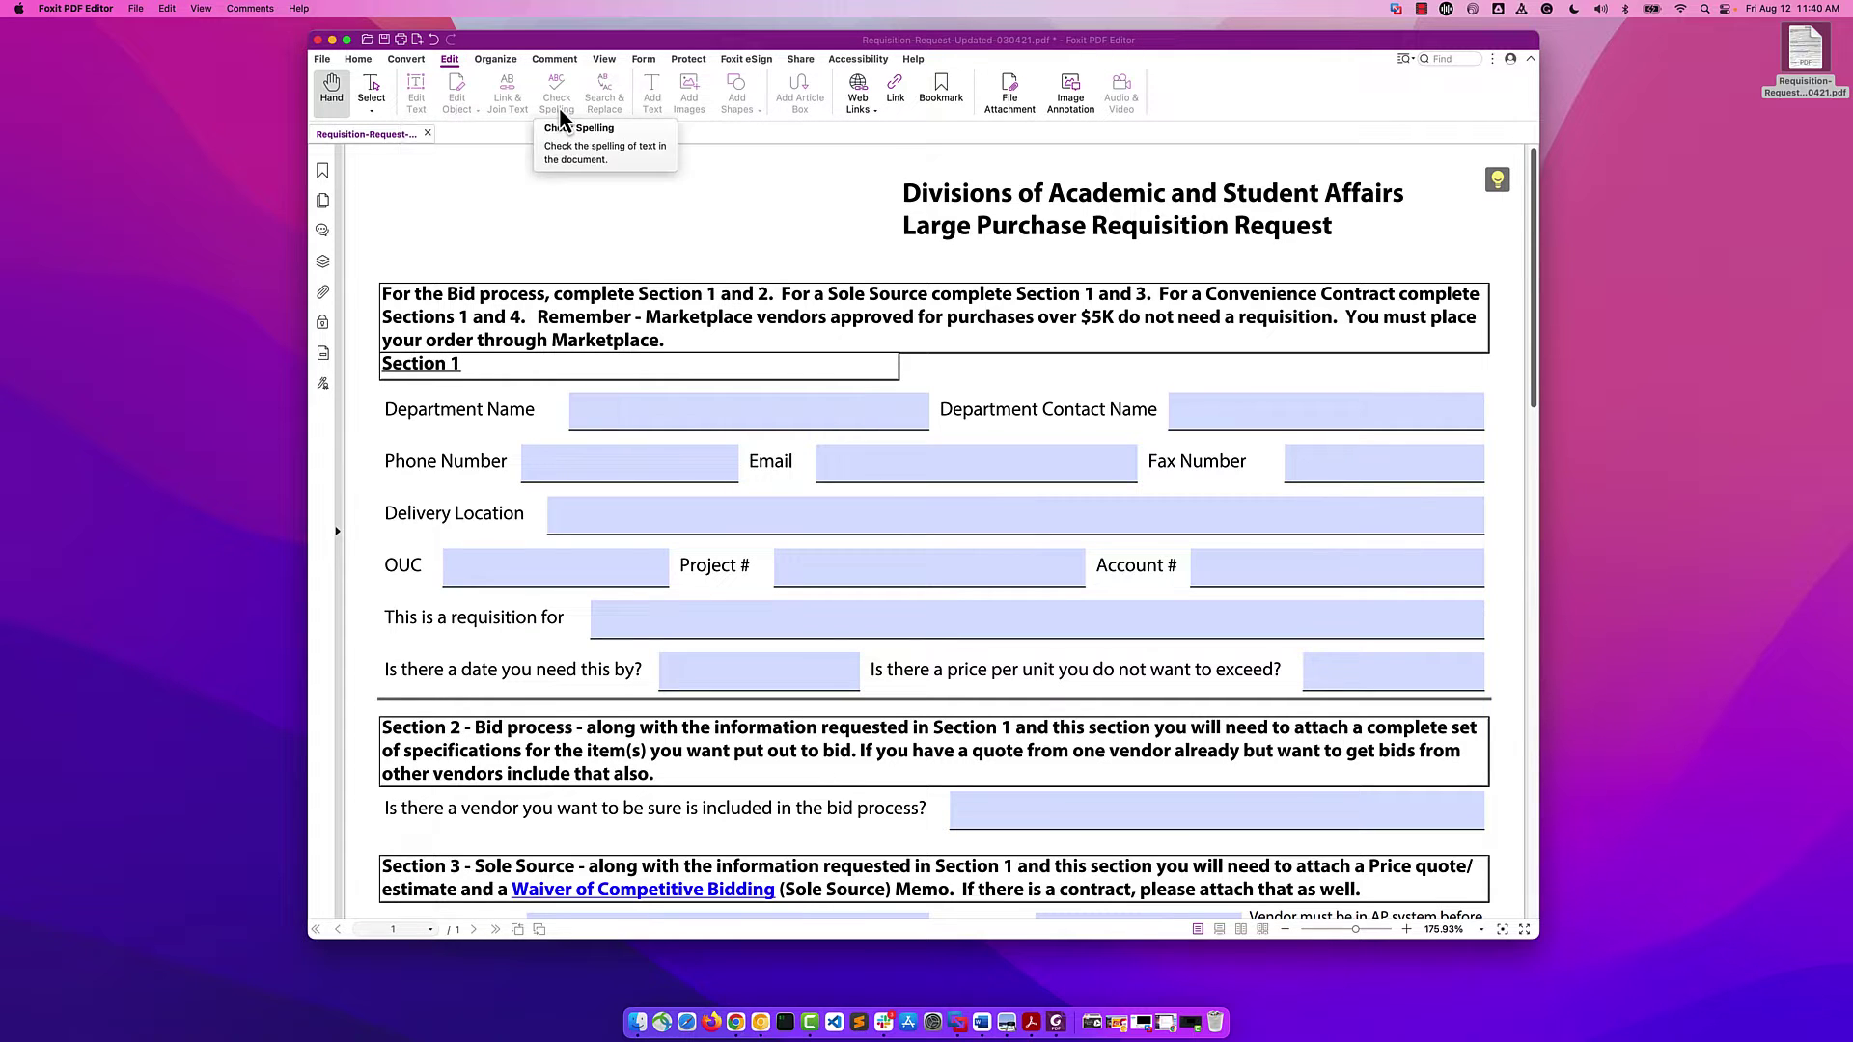
pyautogui.scroll(-10, 620, 346)
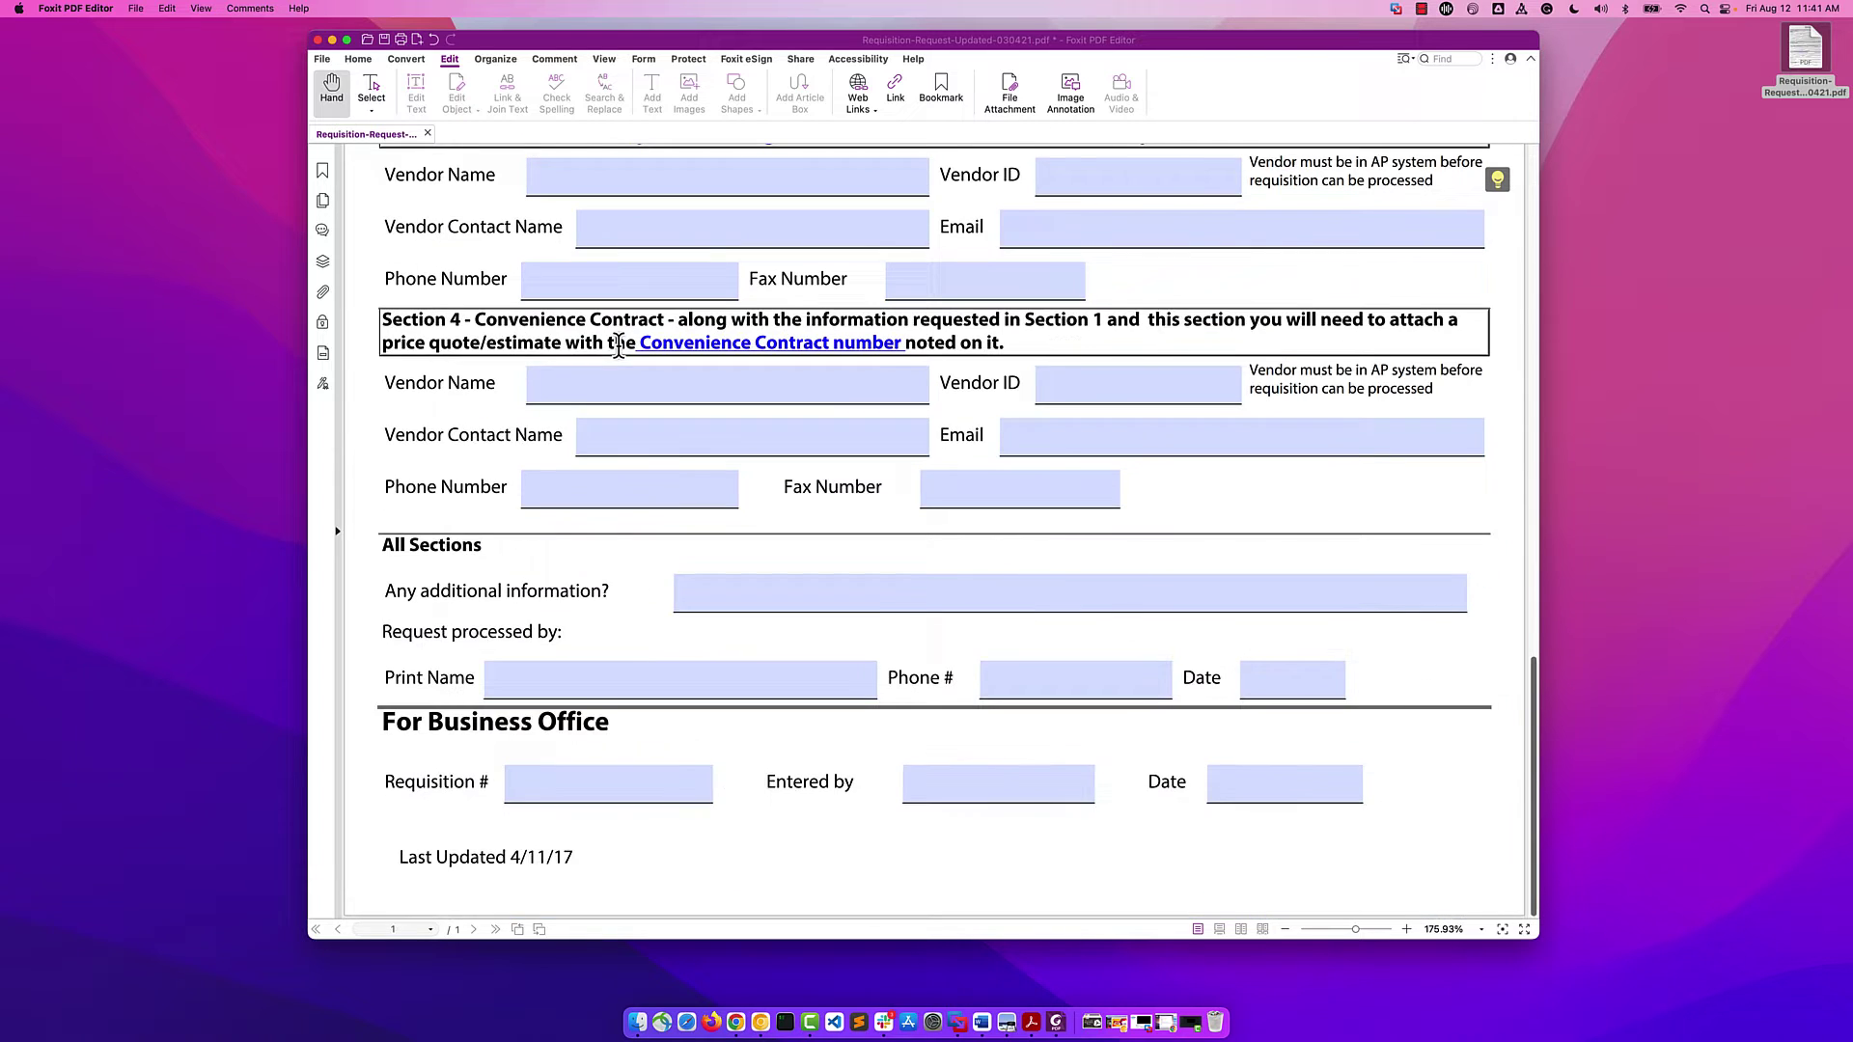
pyautogui.scroll(10, 620, 346)
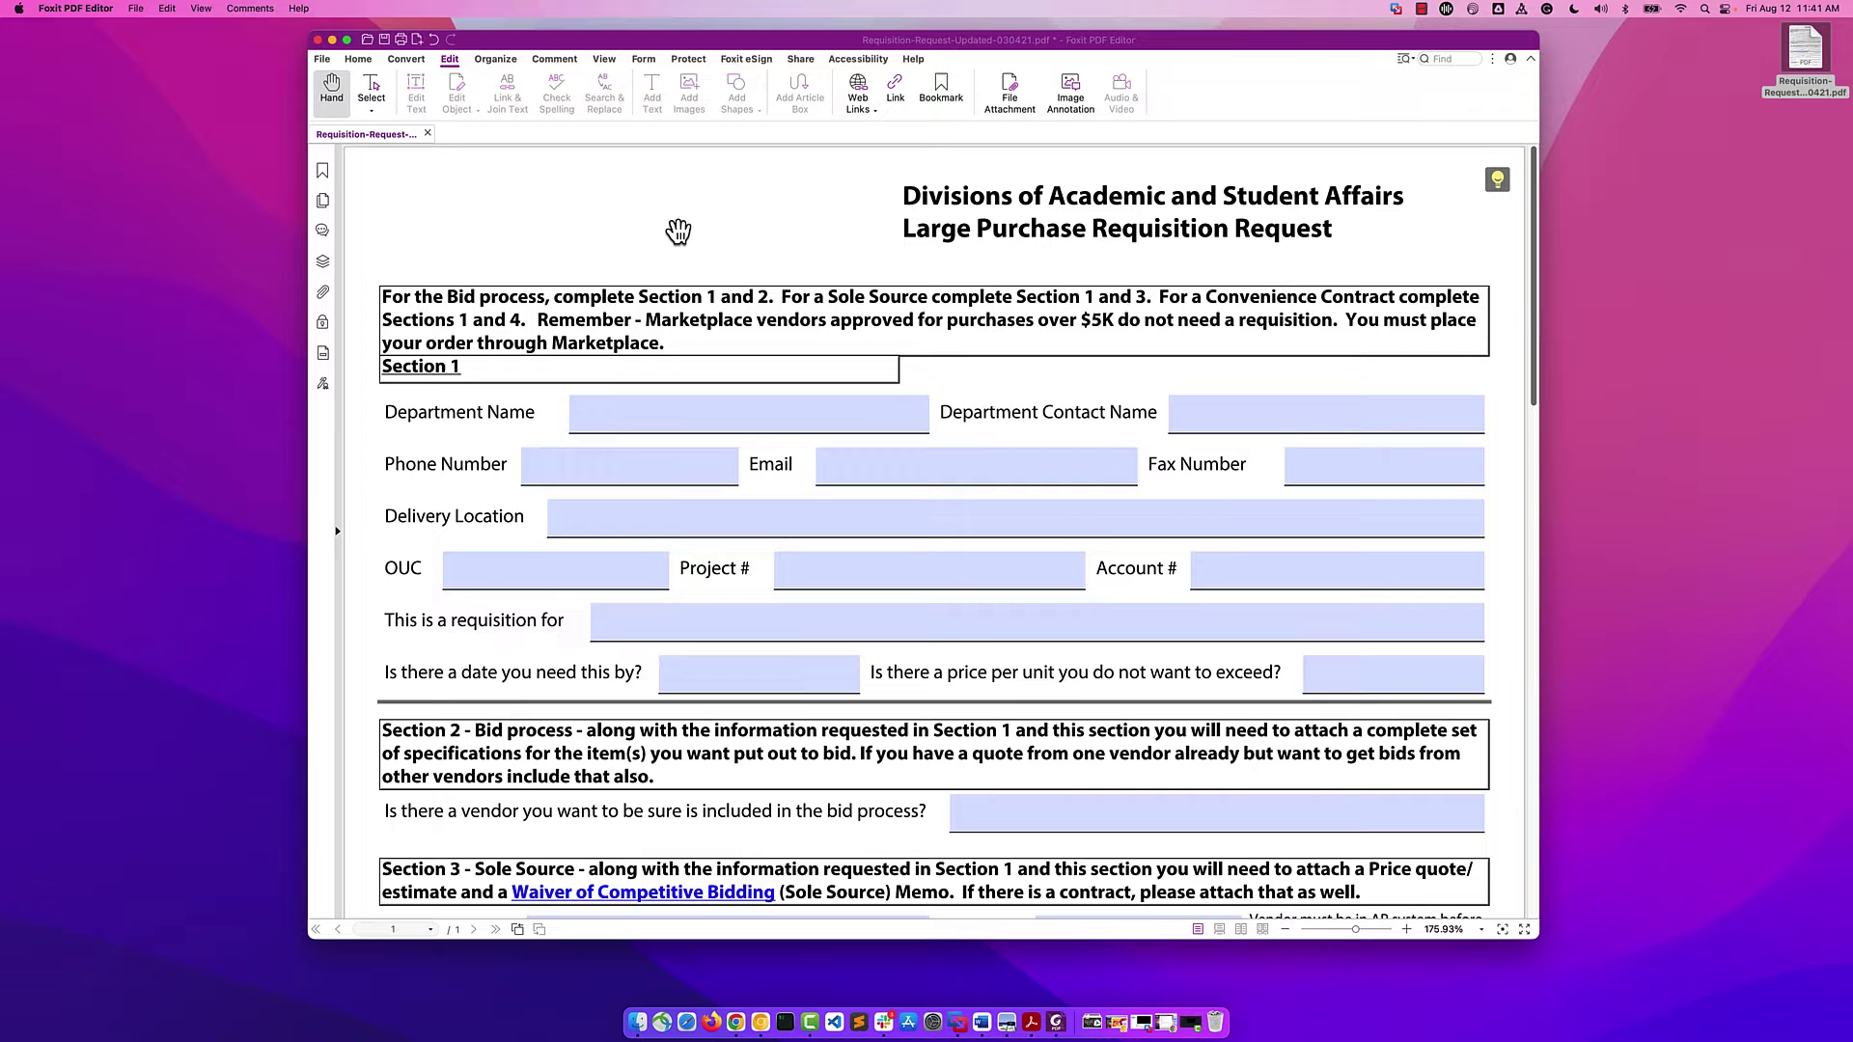
pyautogui.click(415, 64)
pyautogui.click(926, 100)
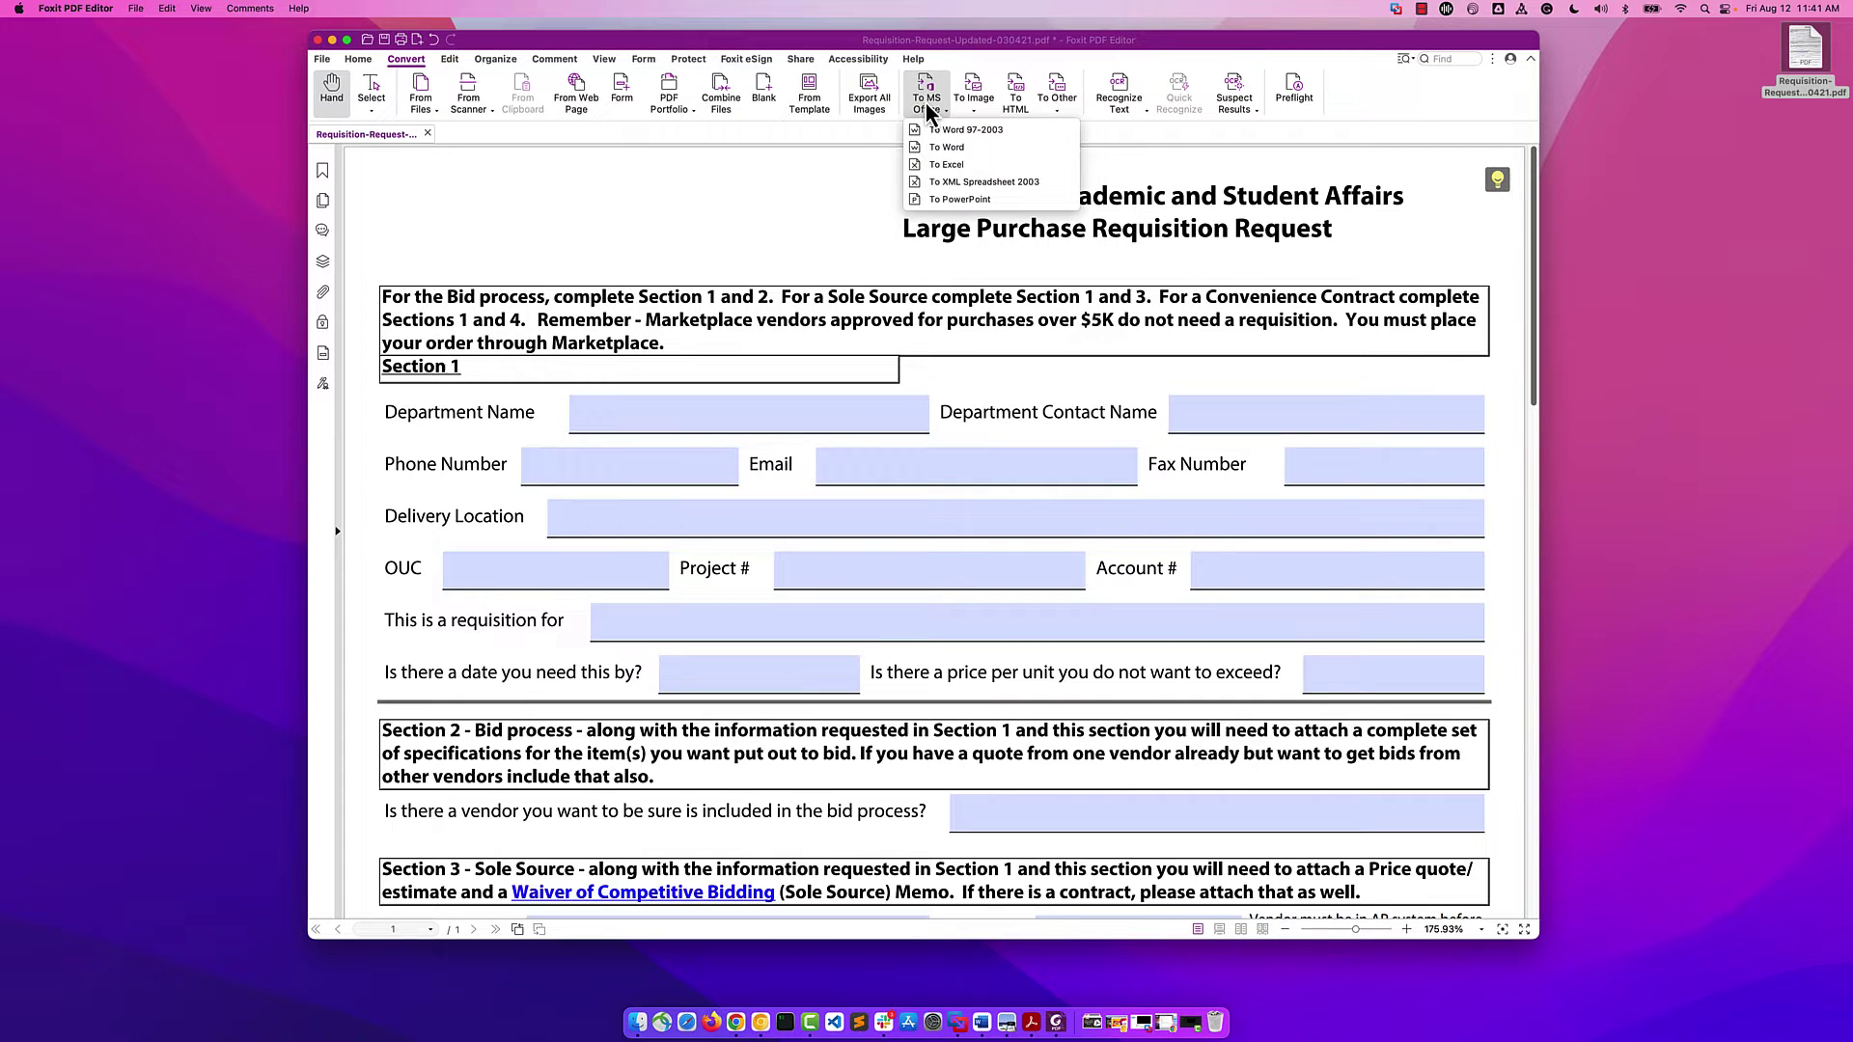
pyautogui.click(961, 153)
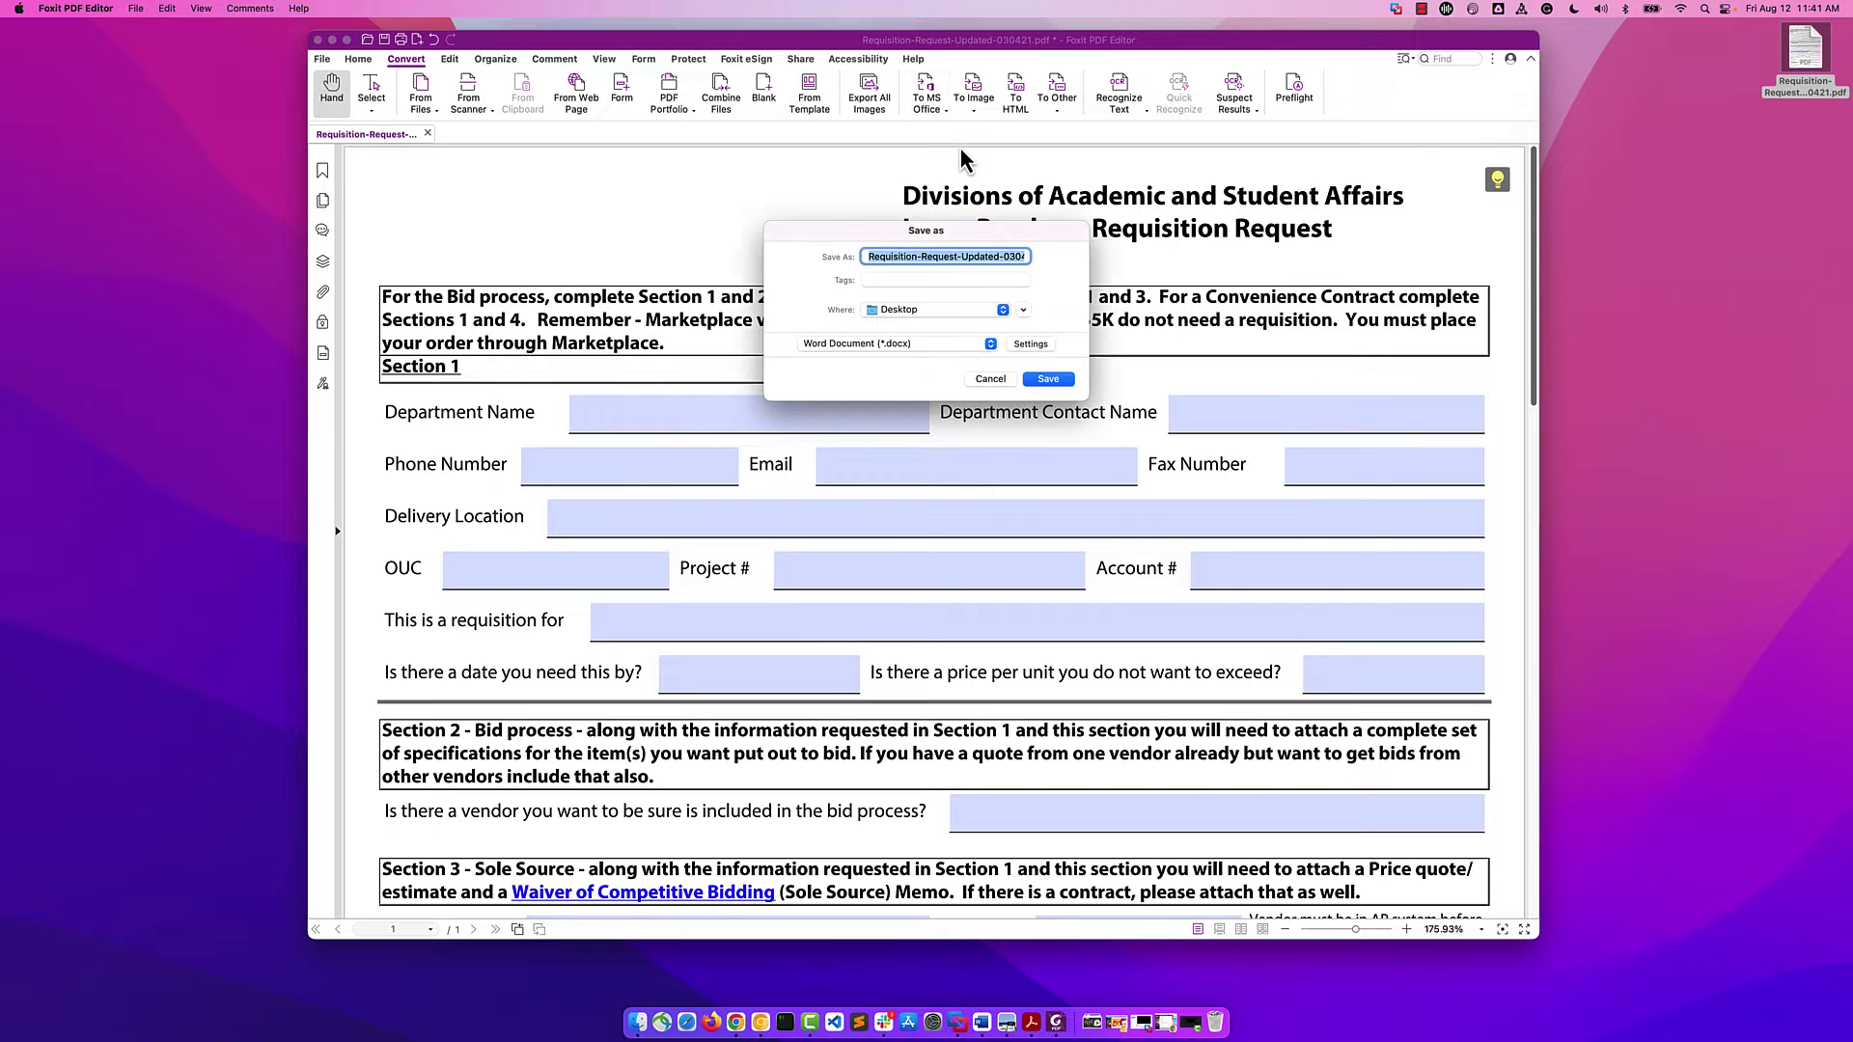
pyautogui.click(1046, 380)
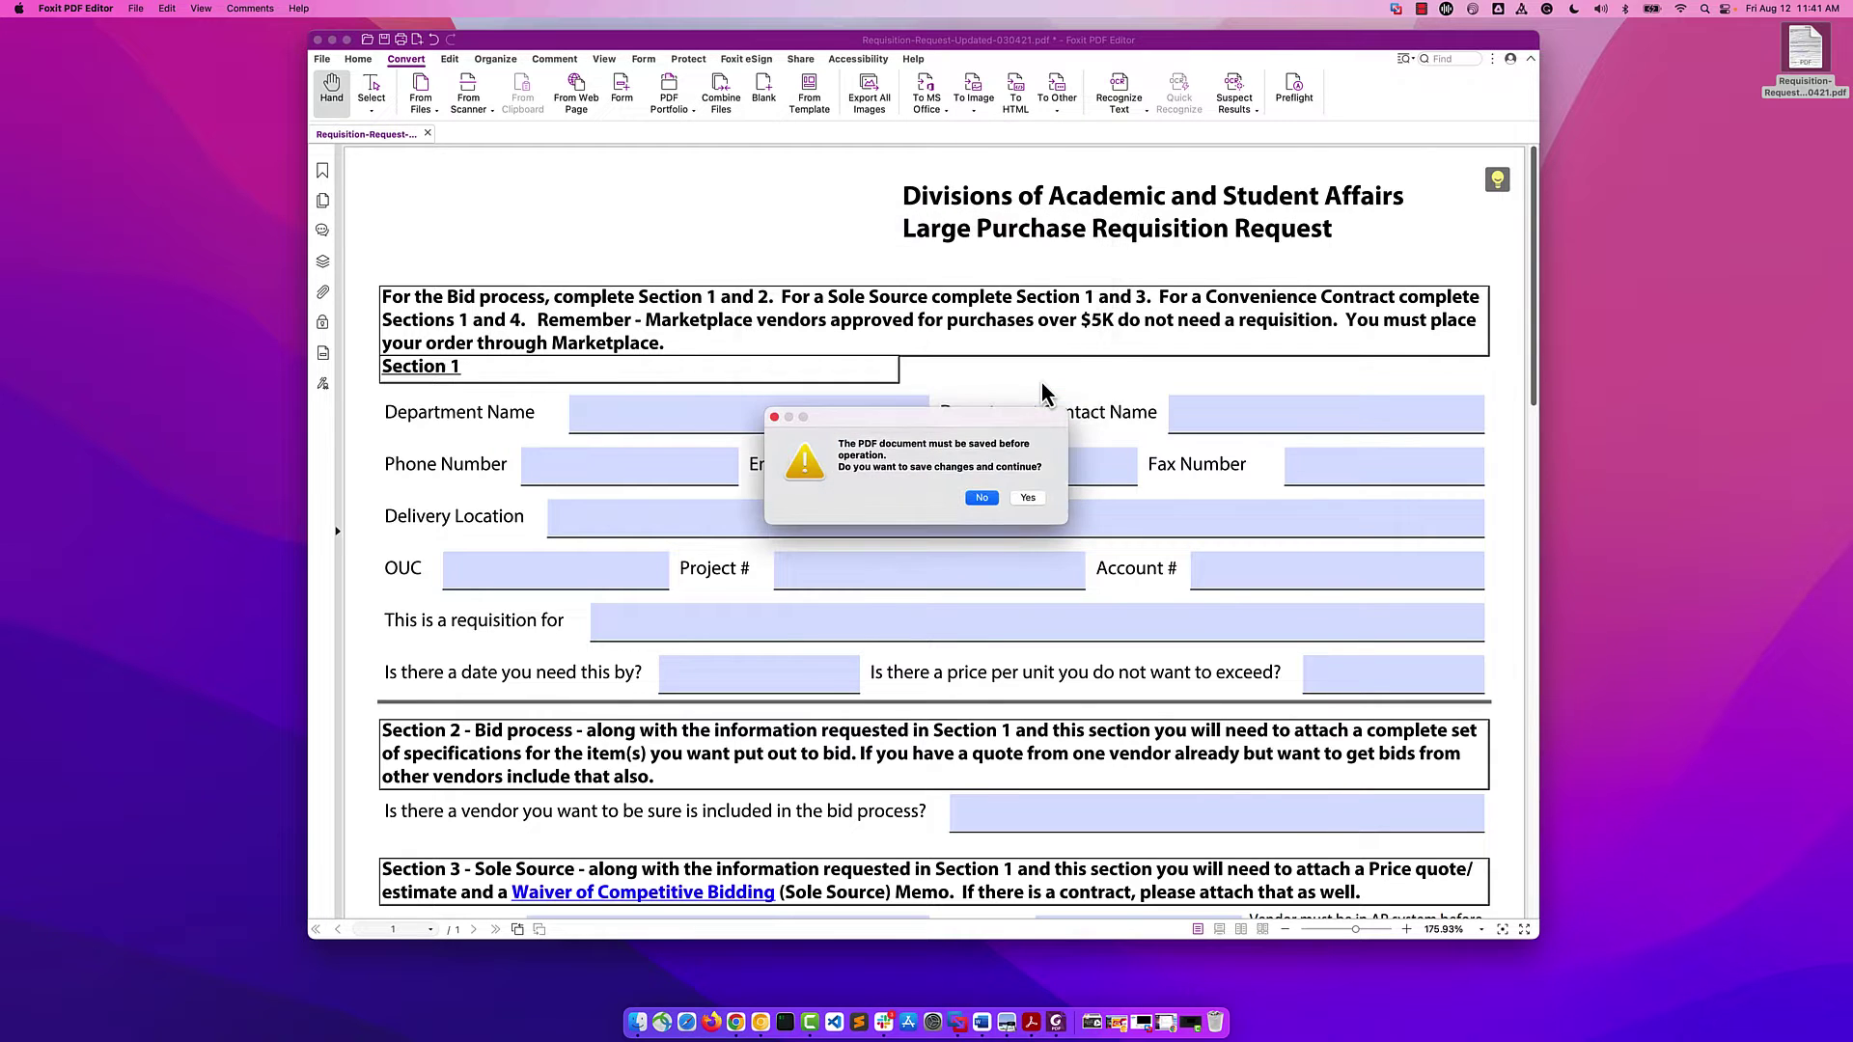
# - Save the PDF's changes to finish the Word export and bring the converted document forward
pyautogui.click(1028, 498)
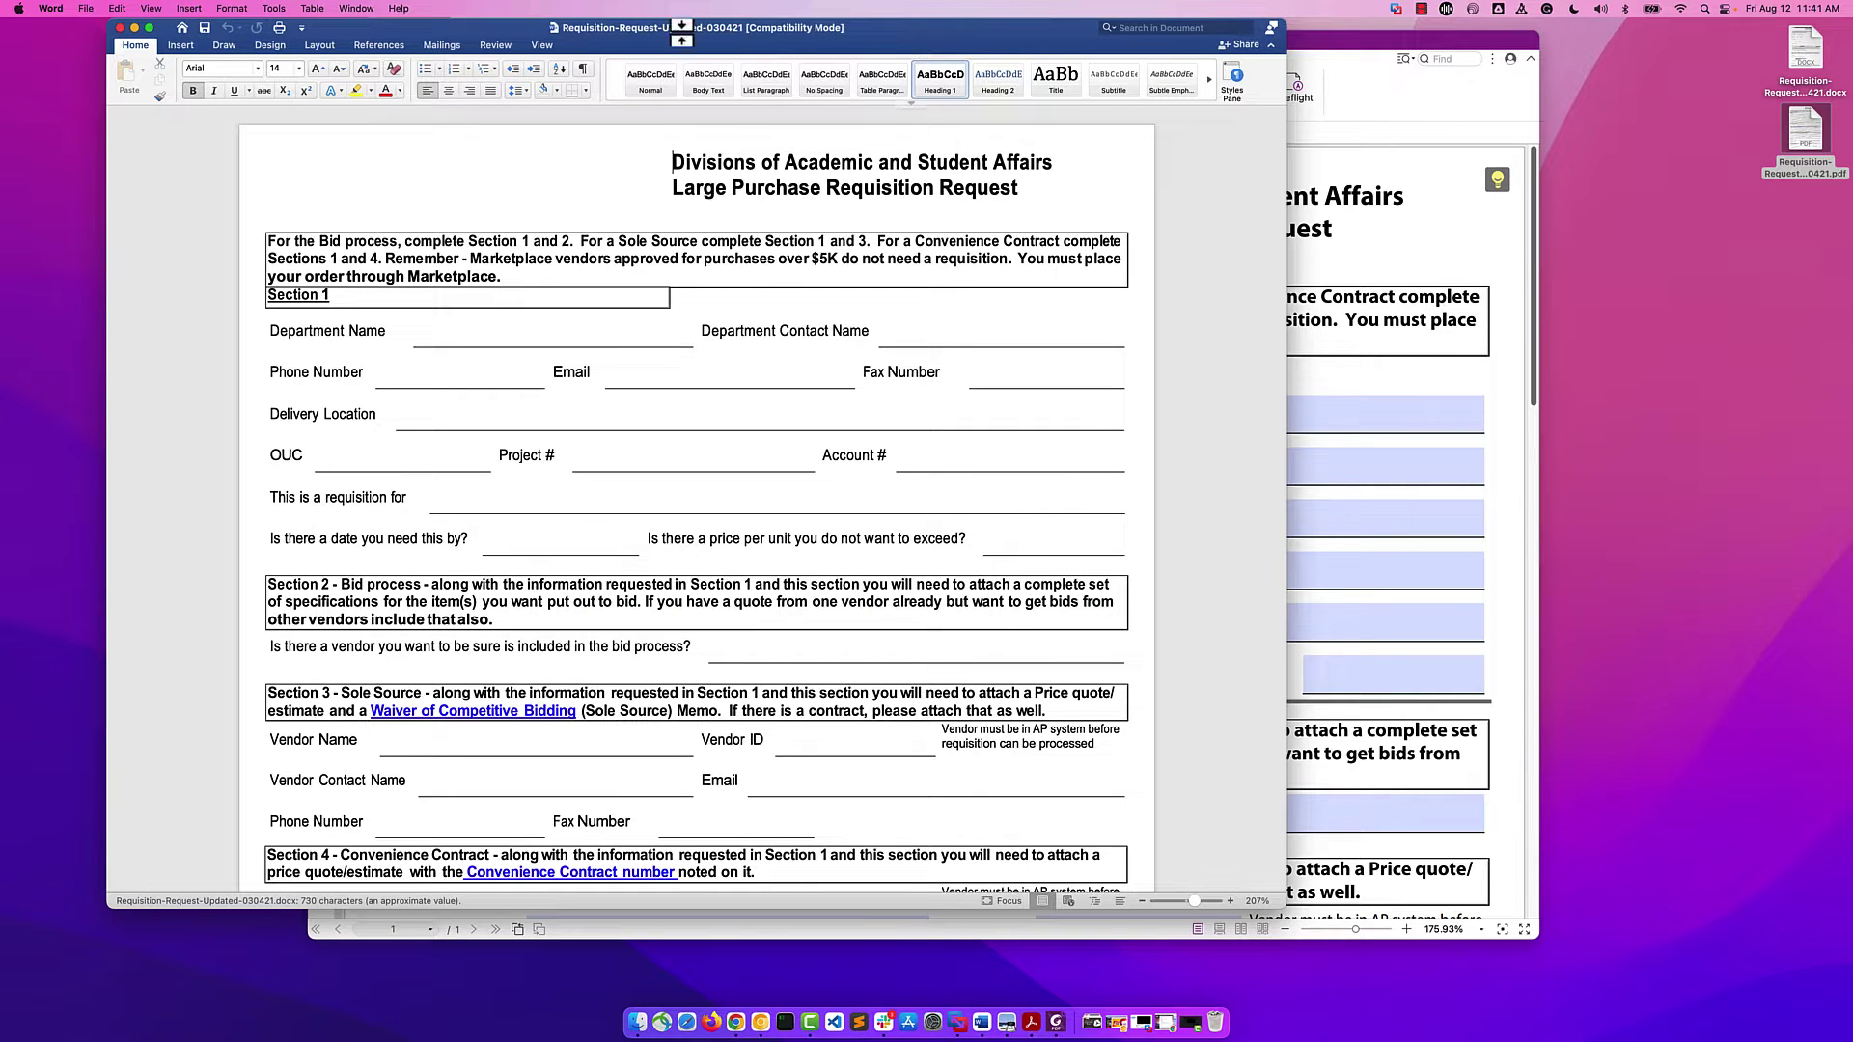
pyautogui.moveTo(898, 38); pyautogui.dragTo(1116, 134)
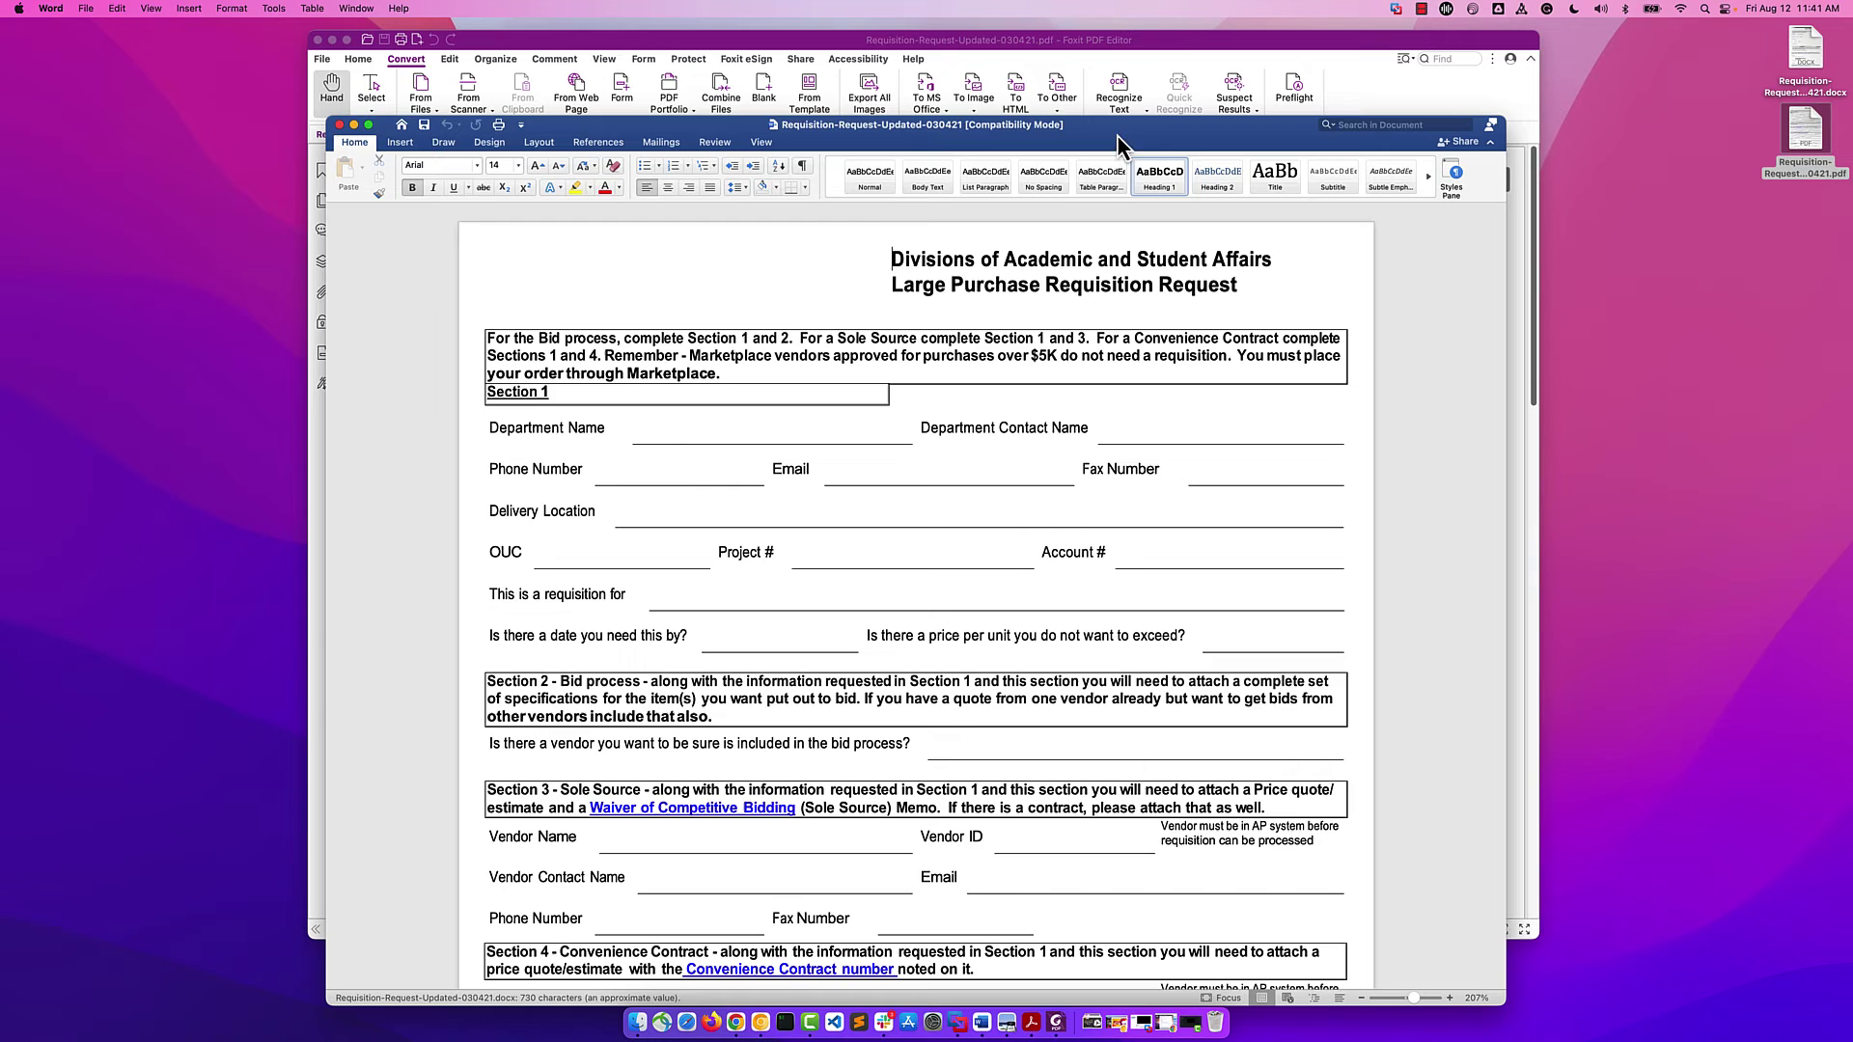
pyautogui.click(1172, 38)
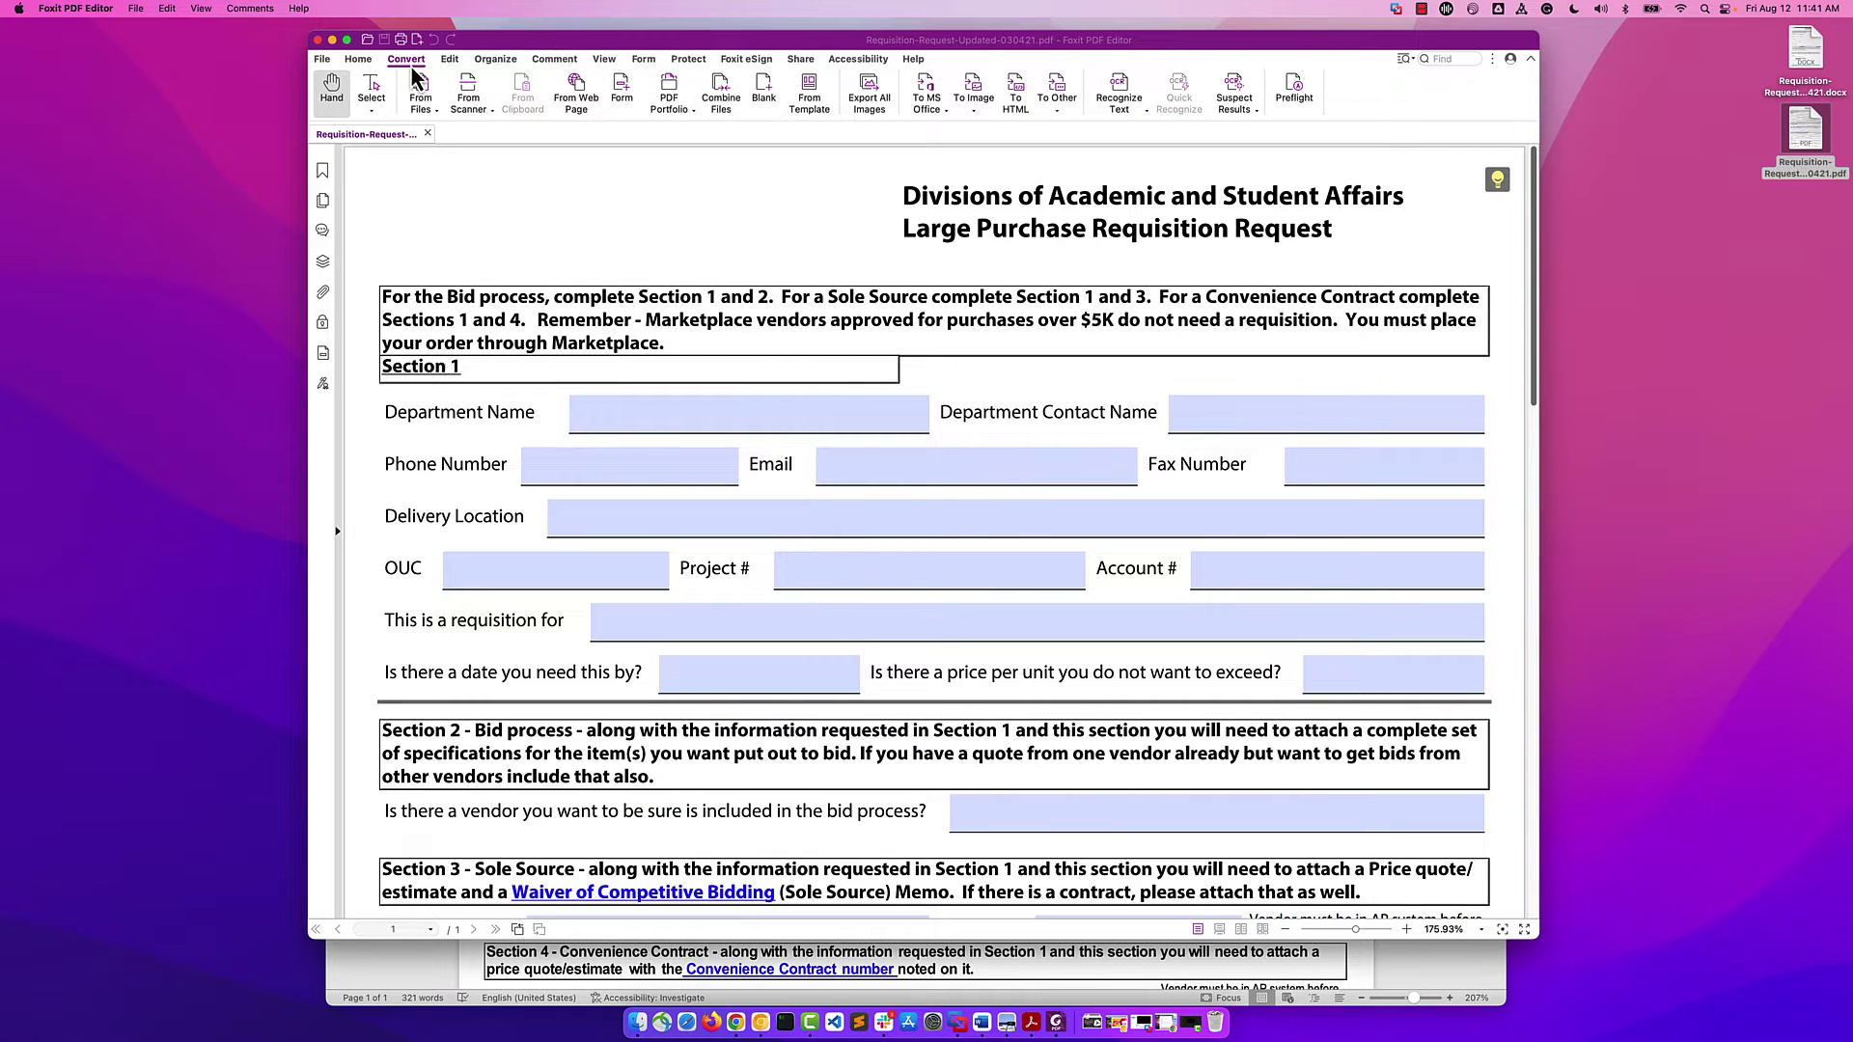
pyautogui.click(940, 120)
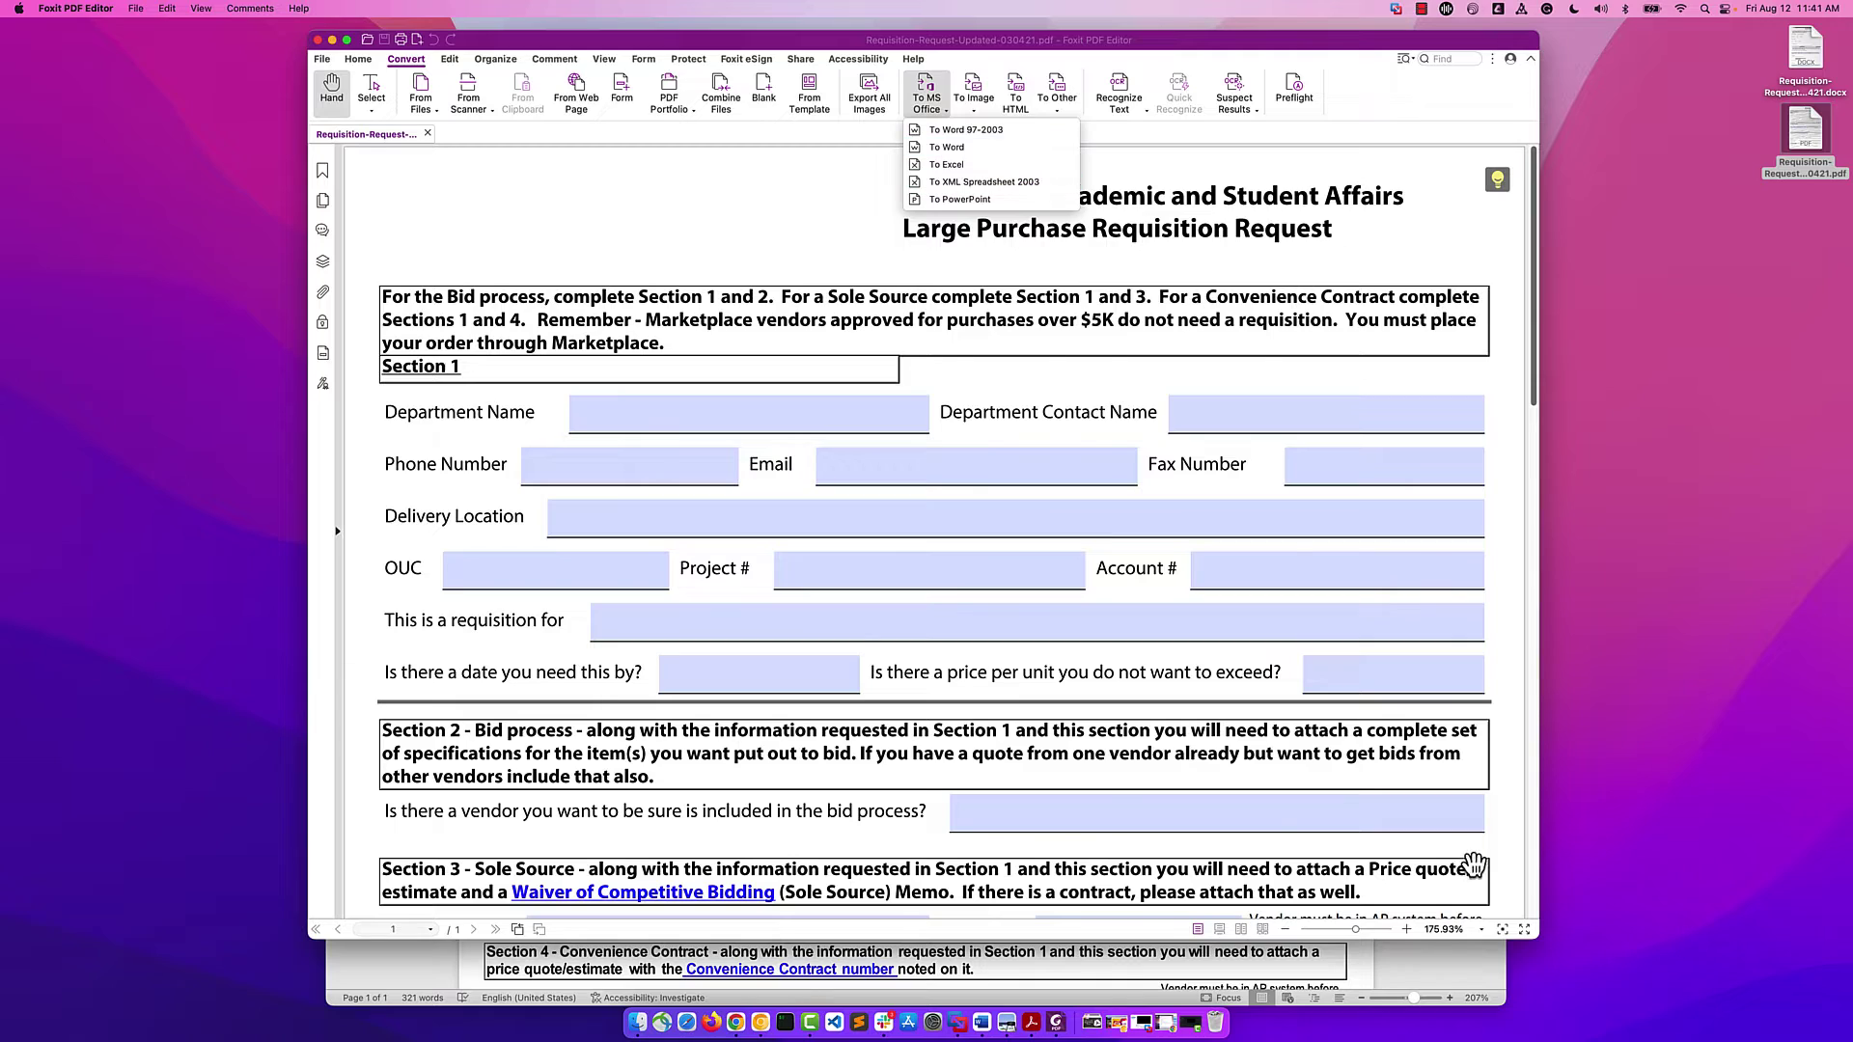
pyautogui.click(1434, 963)
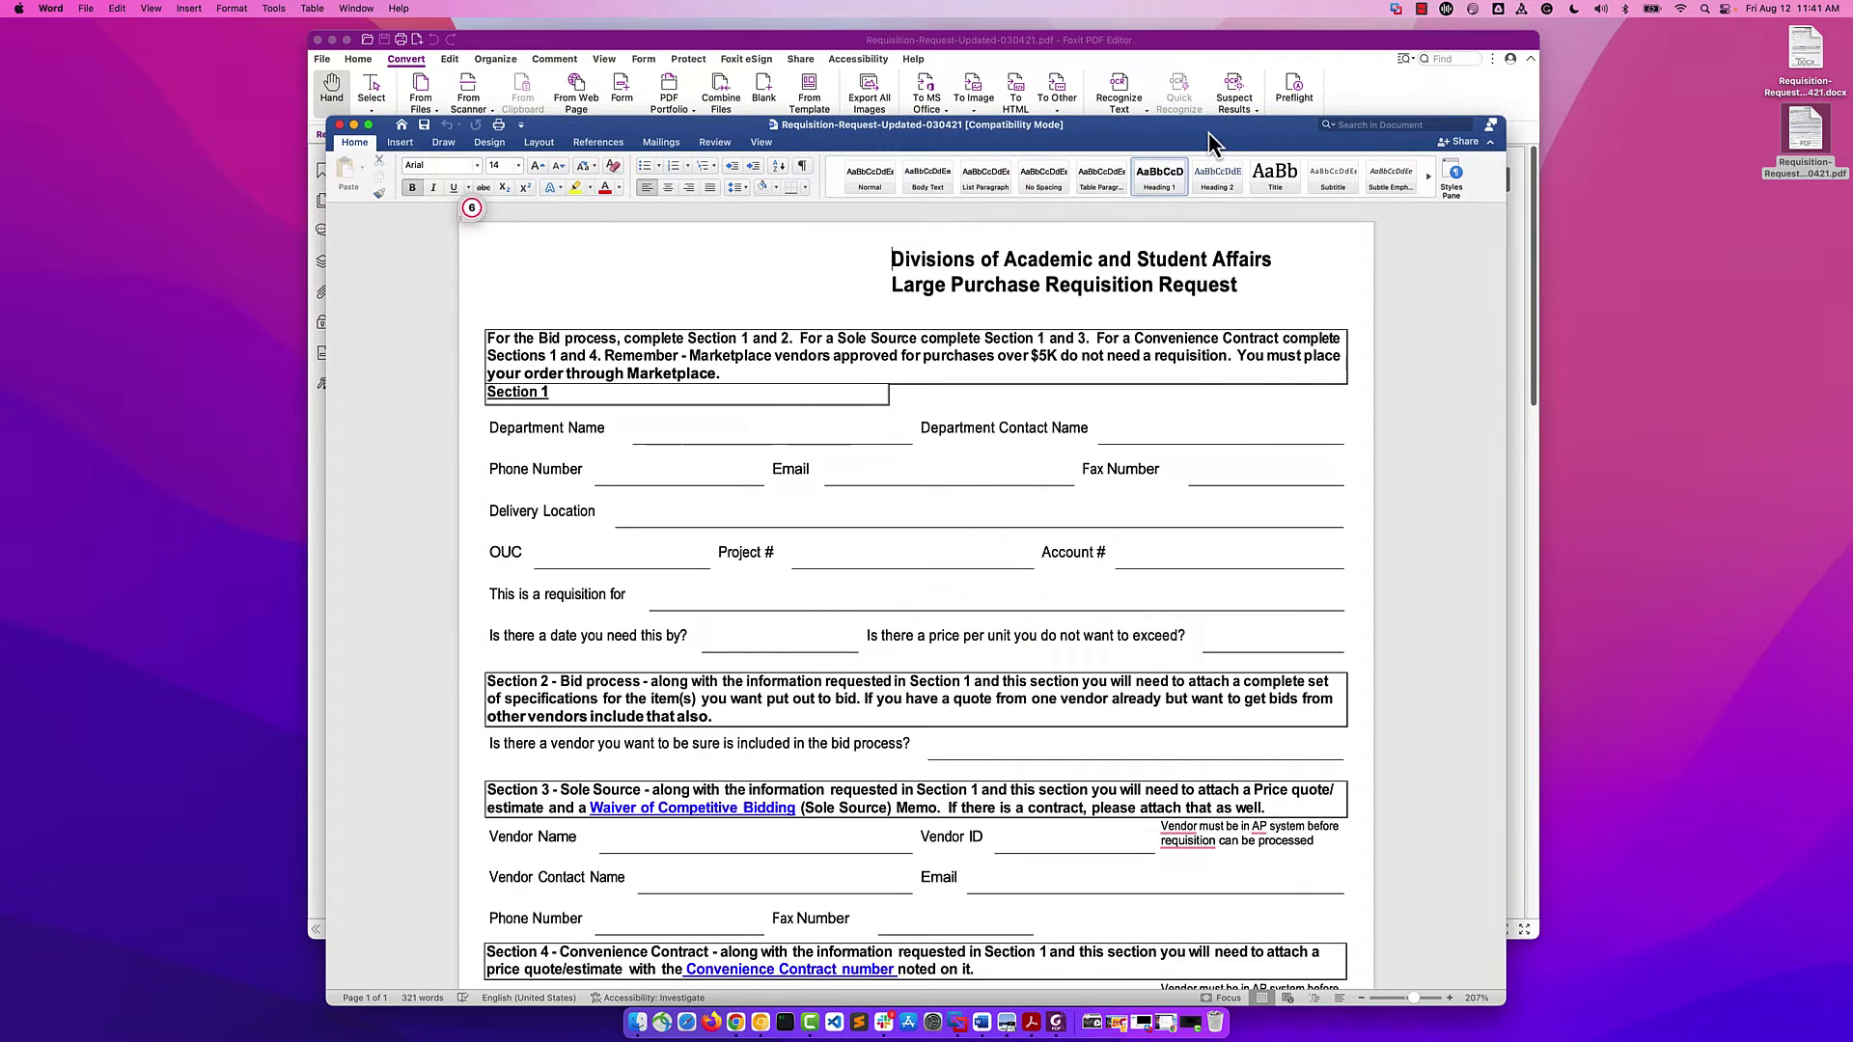
pyautogui.moveTo(1209, 135); pyautogui.dragTo(1228, 90)
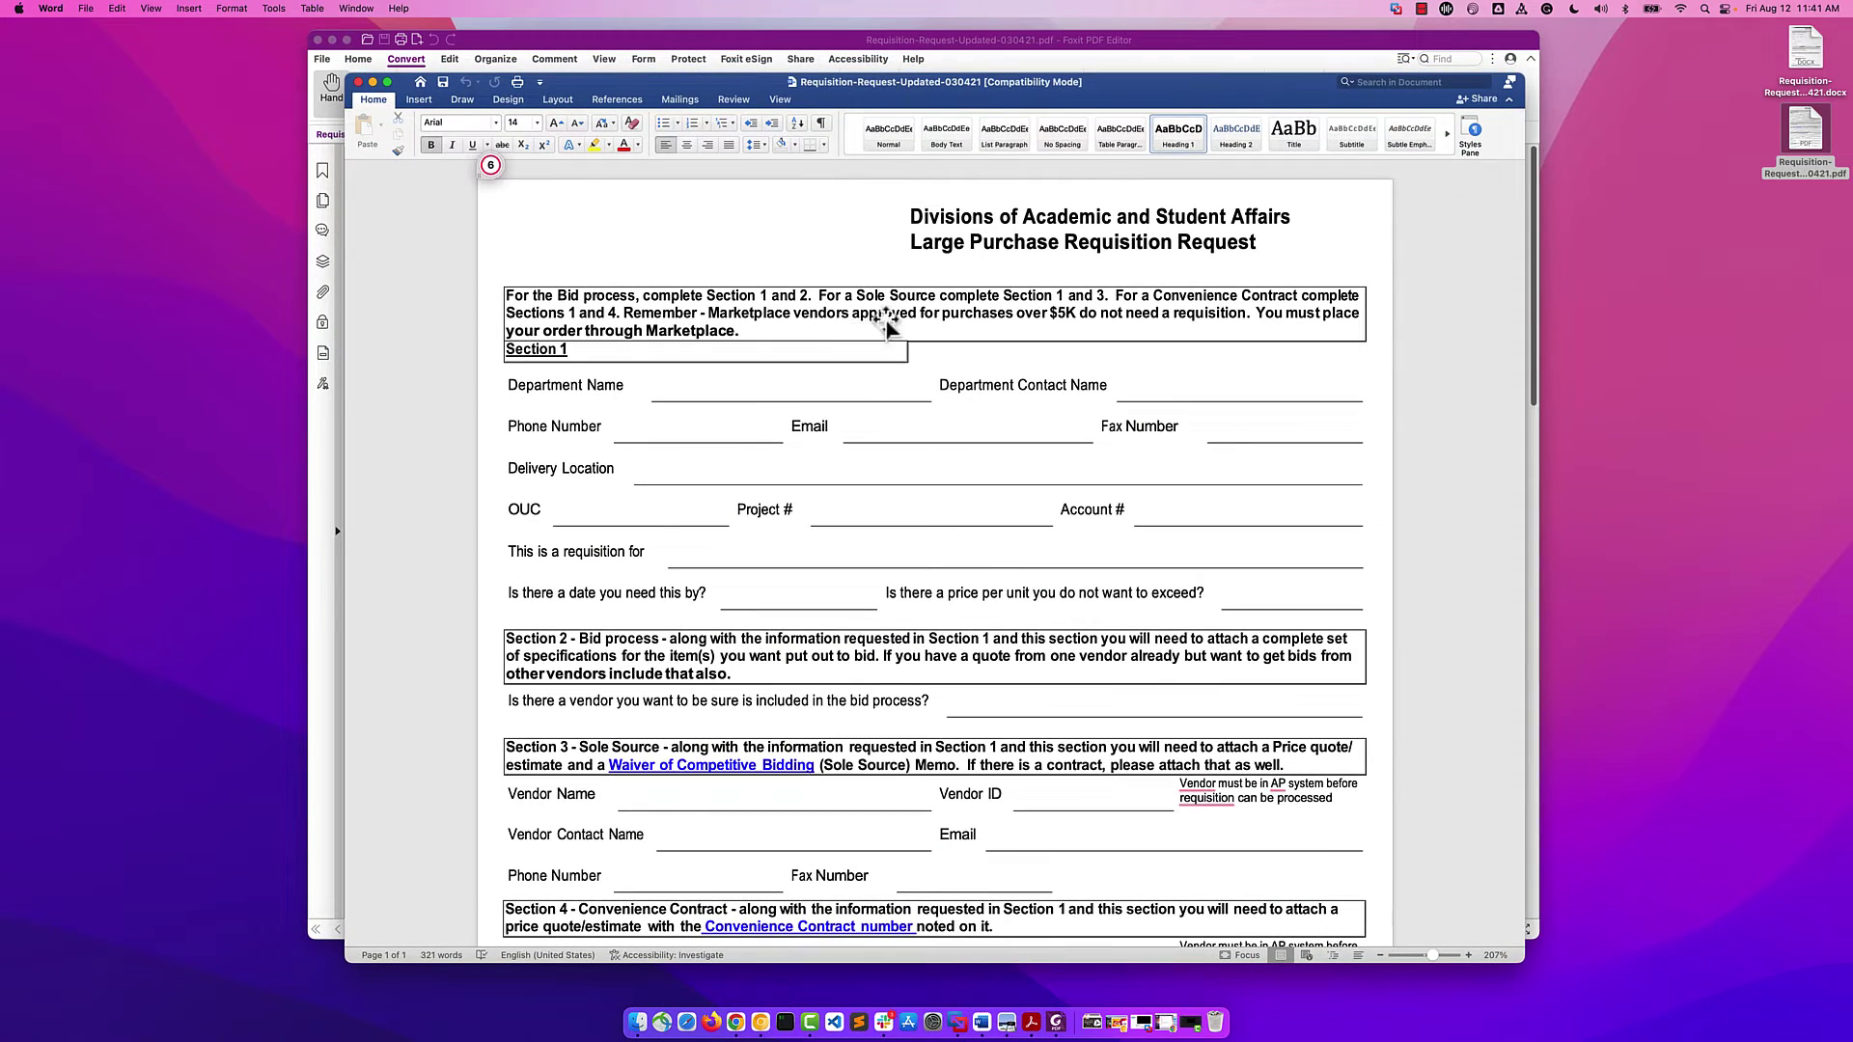
pyautogui.scroll(-5, 780, 425)
pyautogui.scroll(5, 780, 425)
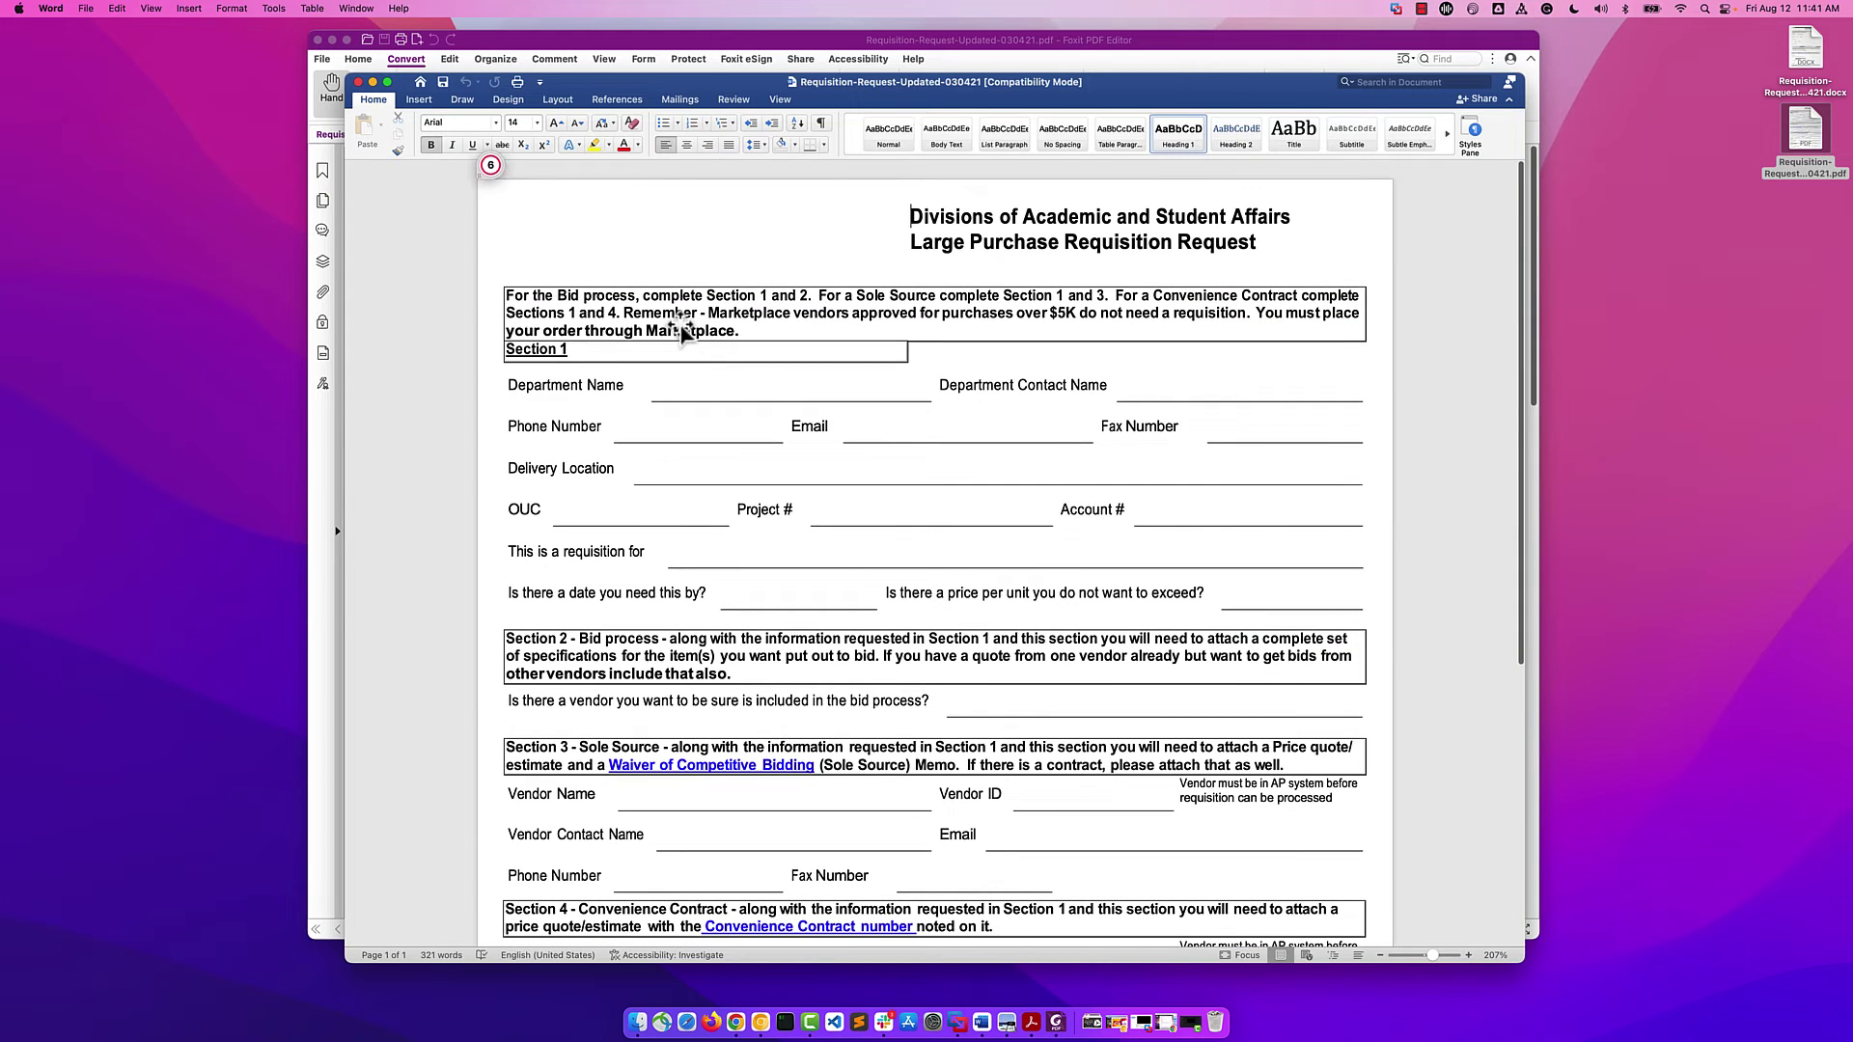
# - Left-align the top instructions paragraph, then save and close the Word document
pyautogui.click(682, 329)
pyautogui.tripleClick(690, 328)
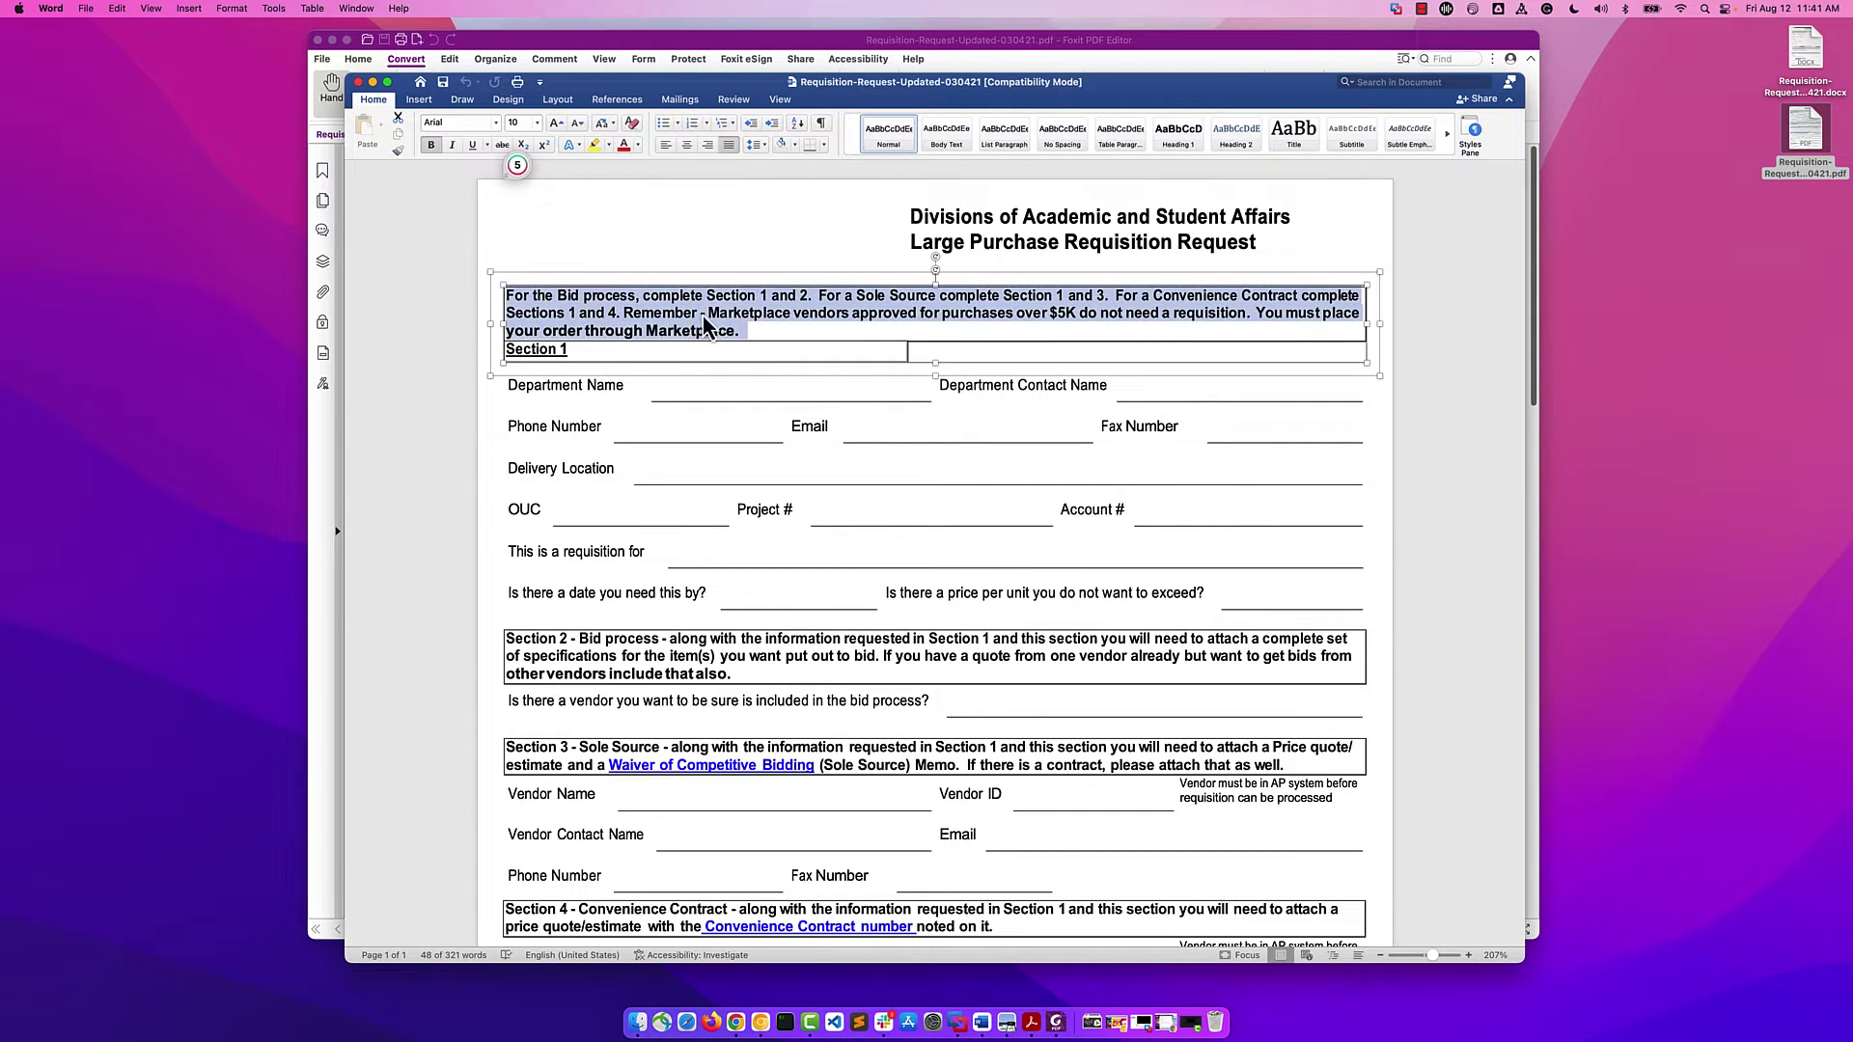
pyautogui.click(668, 147)
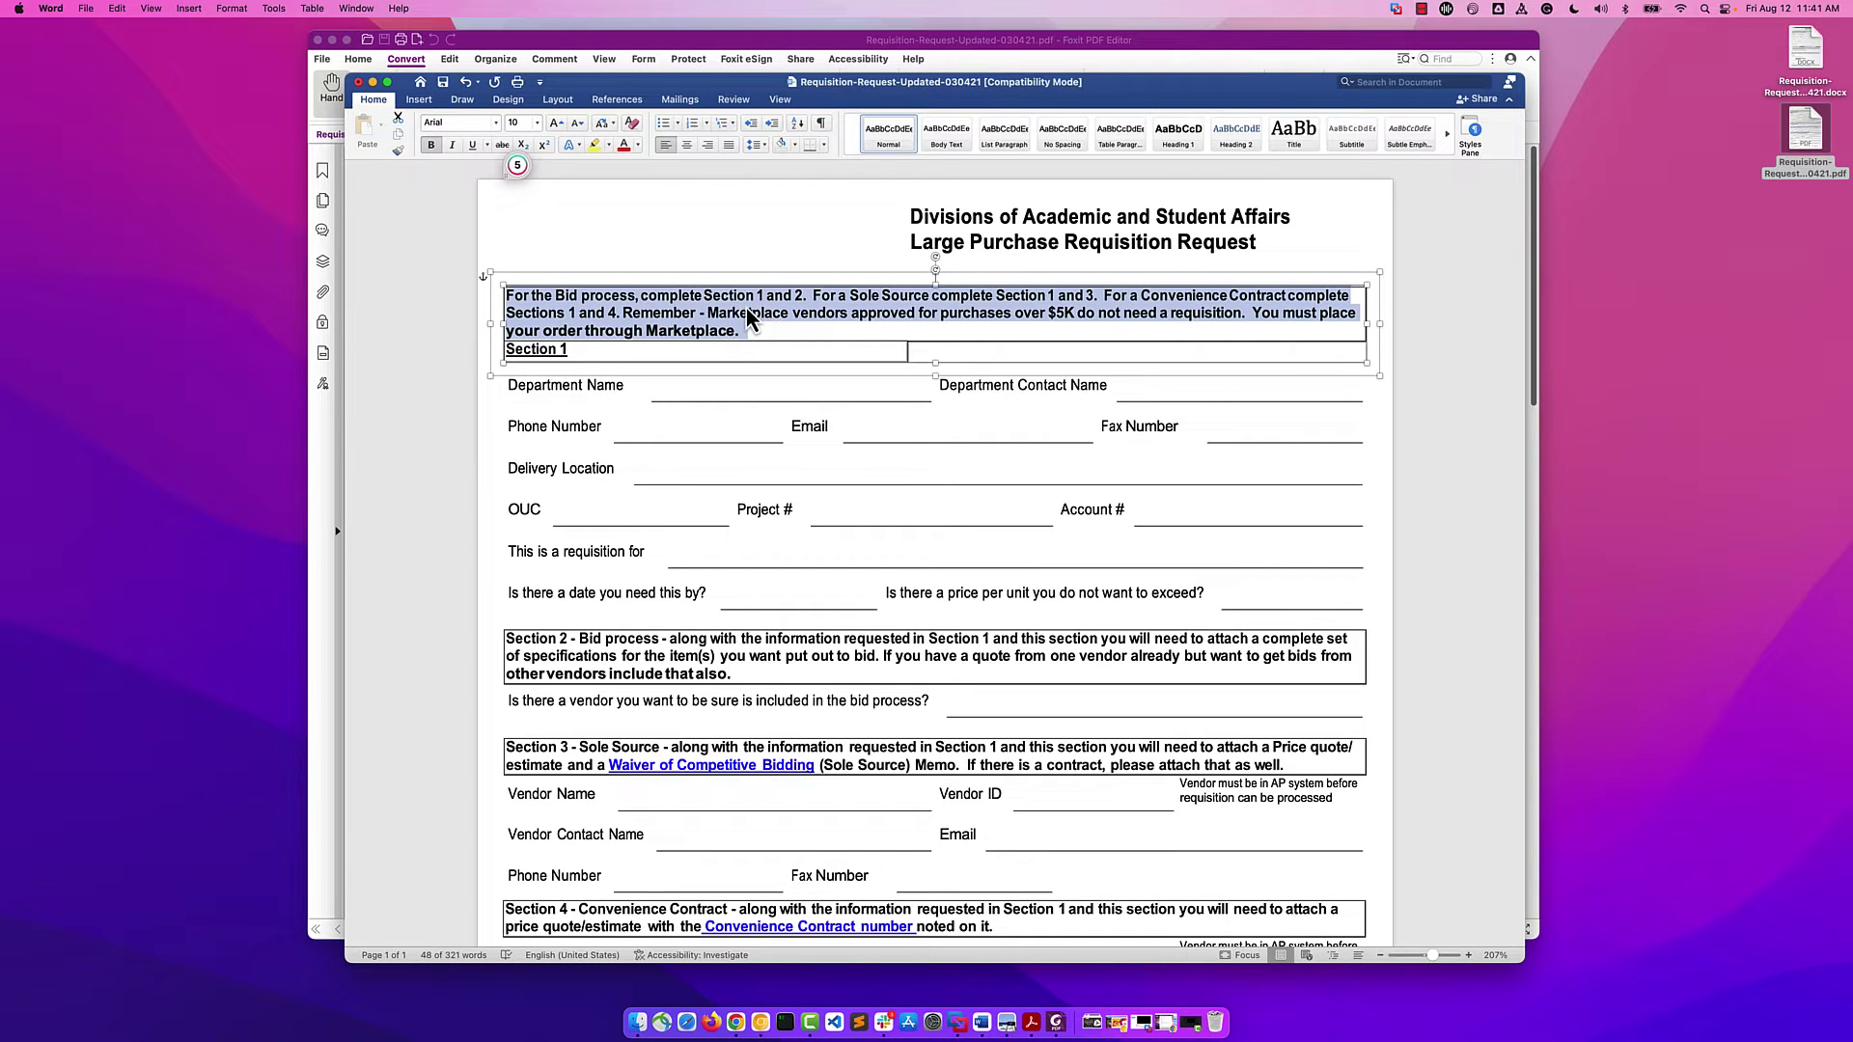
pyautogui.click(1453, 341)
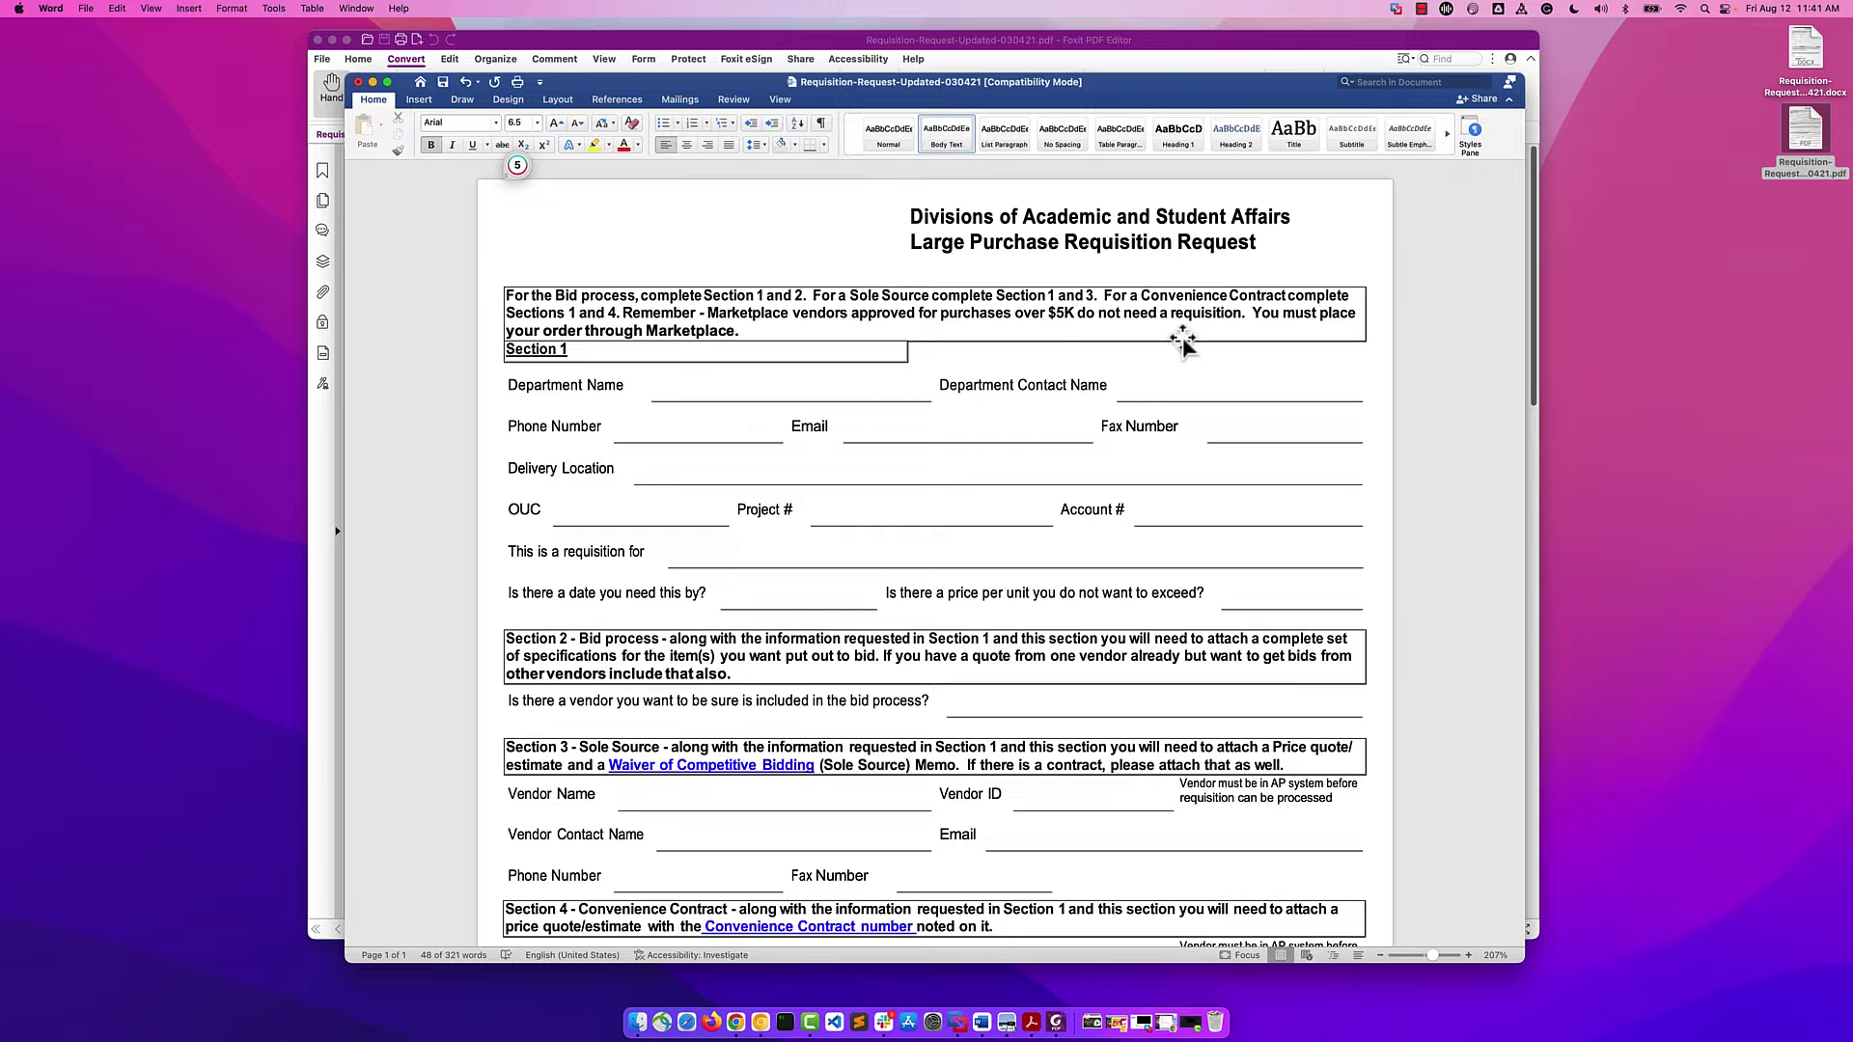
pyautogui.click(357, 83)
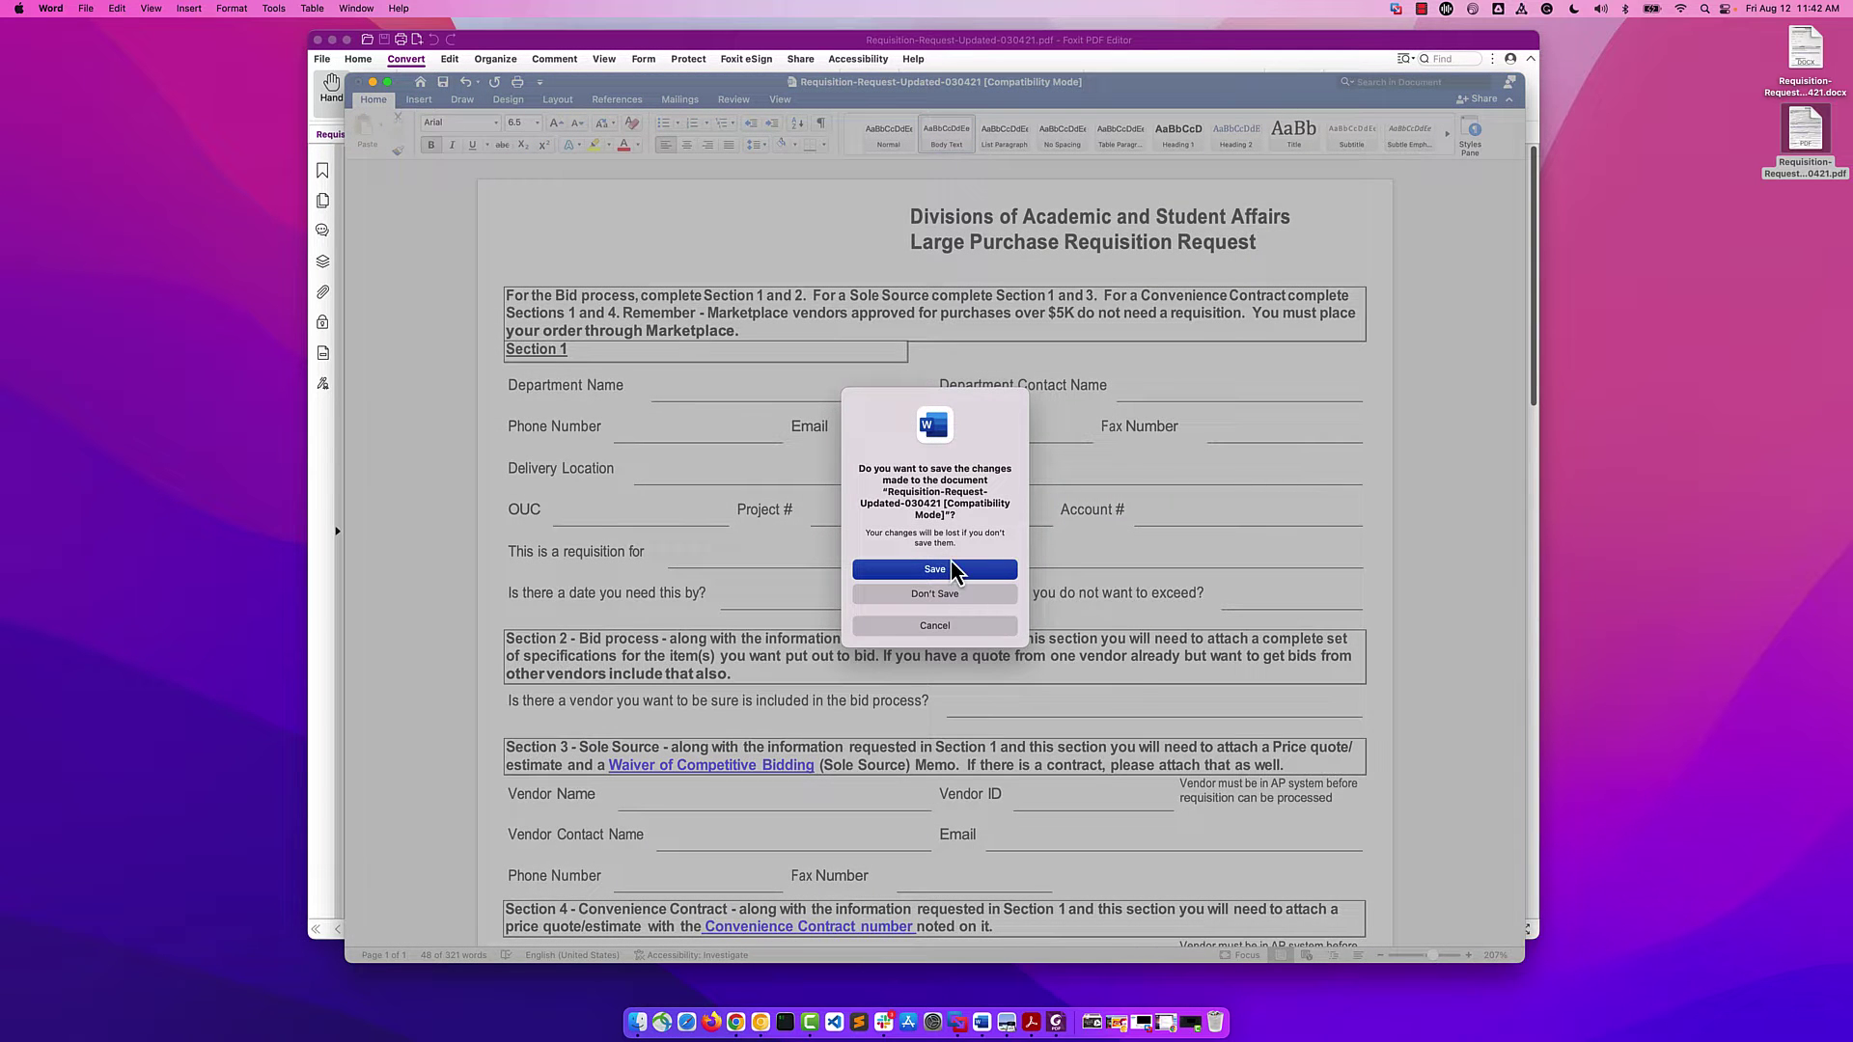
pyautogui.click(951, 568)
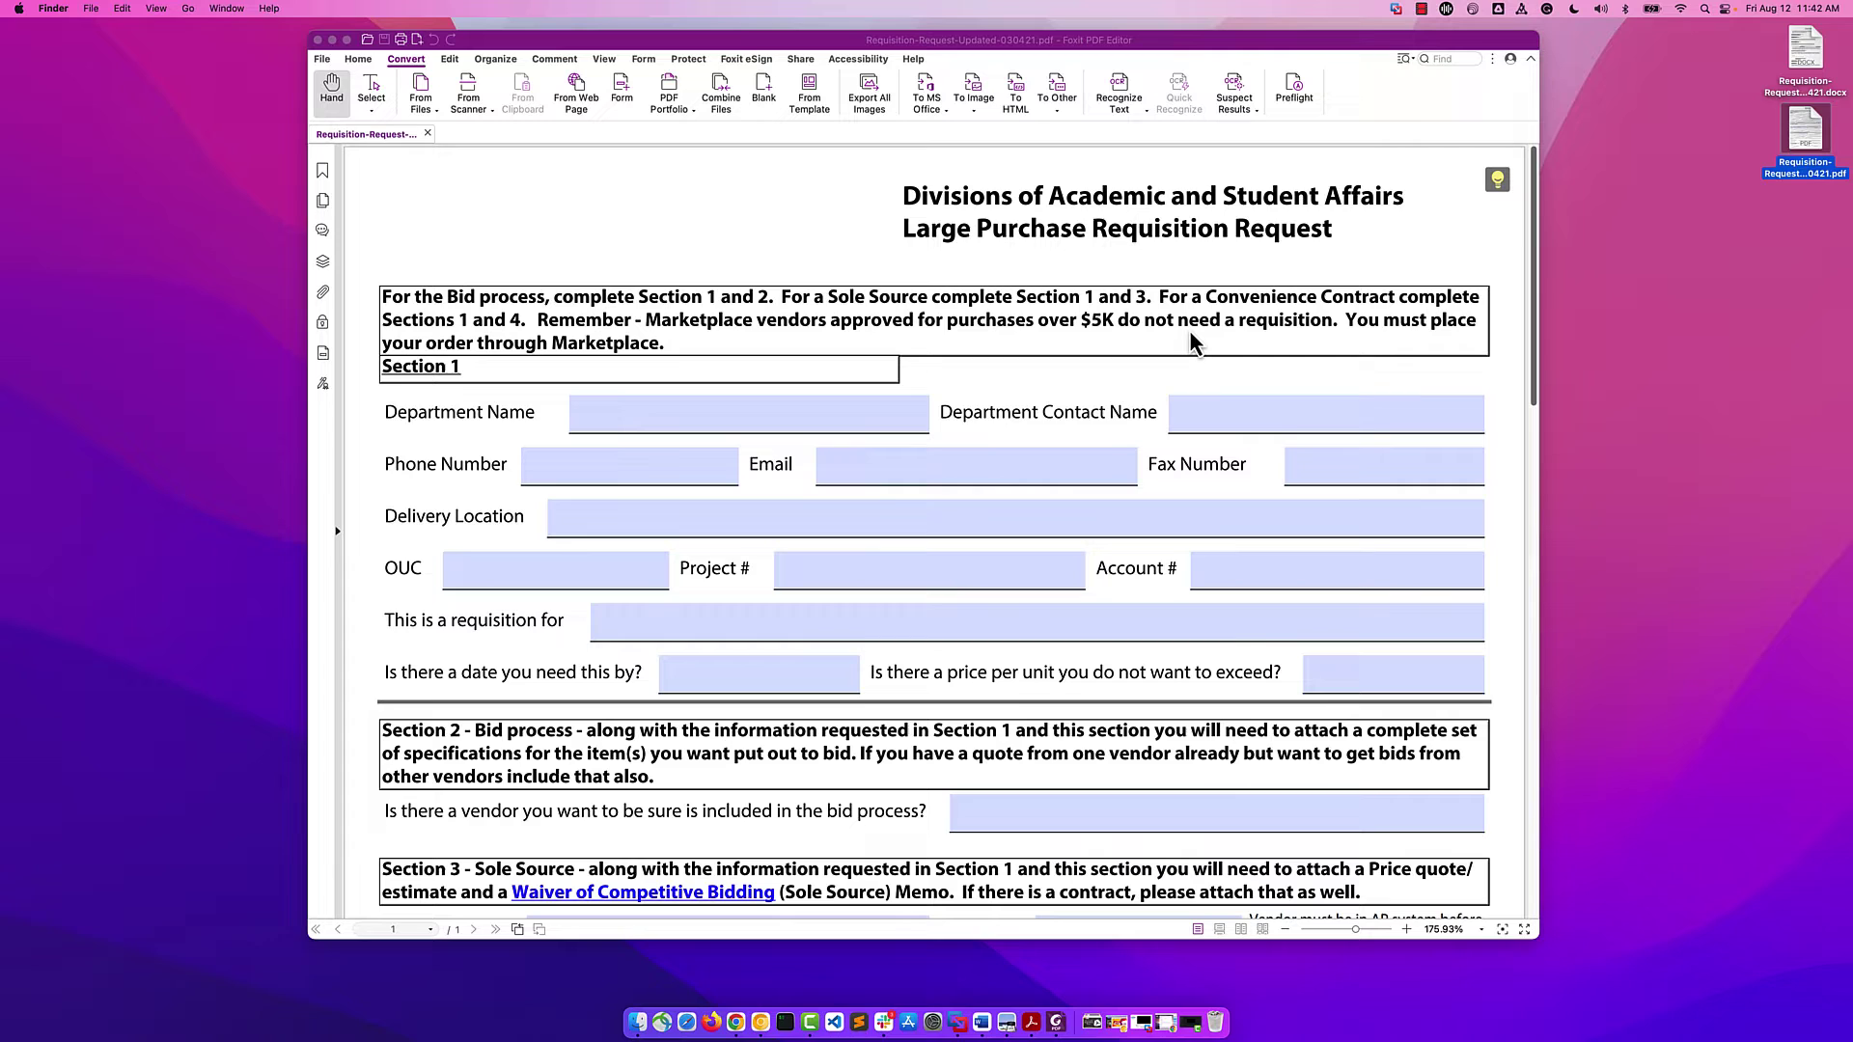
# - Convert Requisition-Request-Updated-030421.docx to a PDF using the Foxit Online Service
pyautogui.click(428, 135)
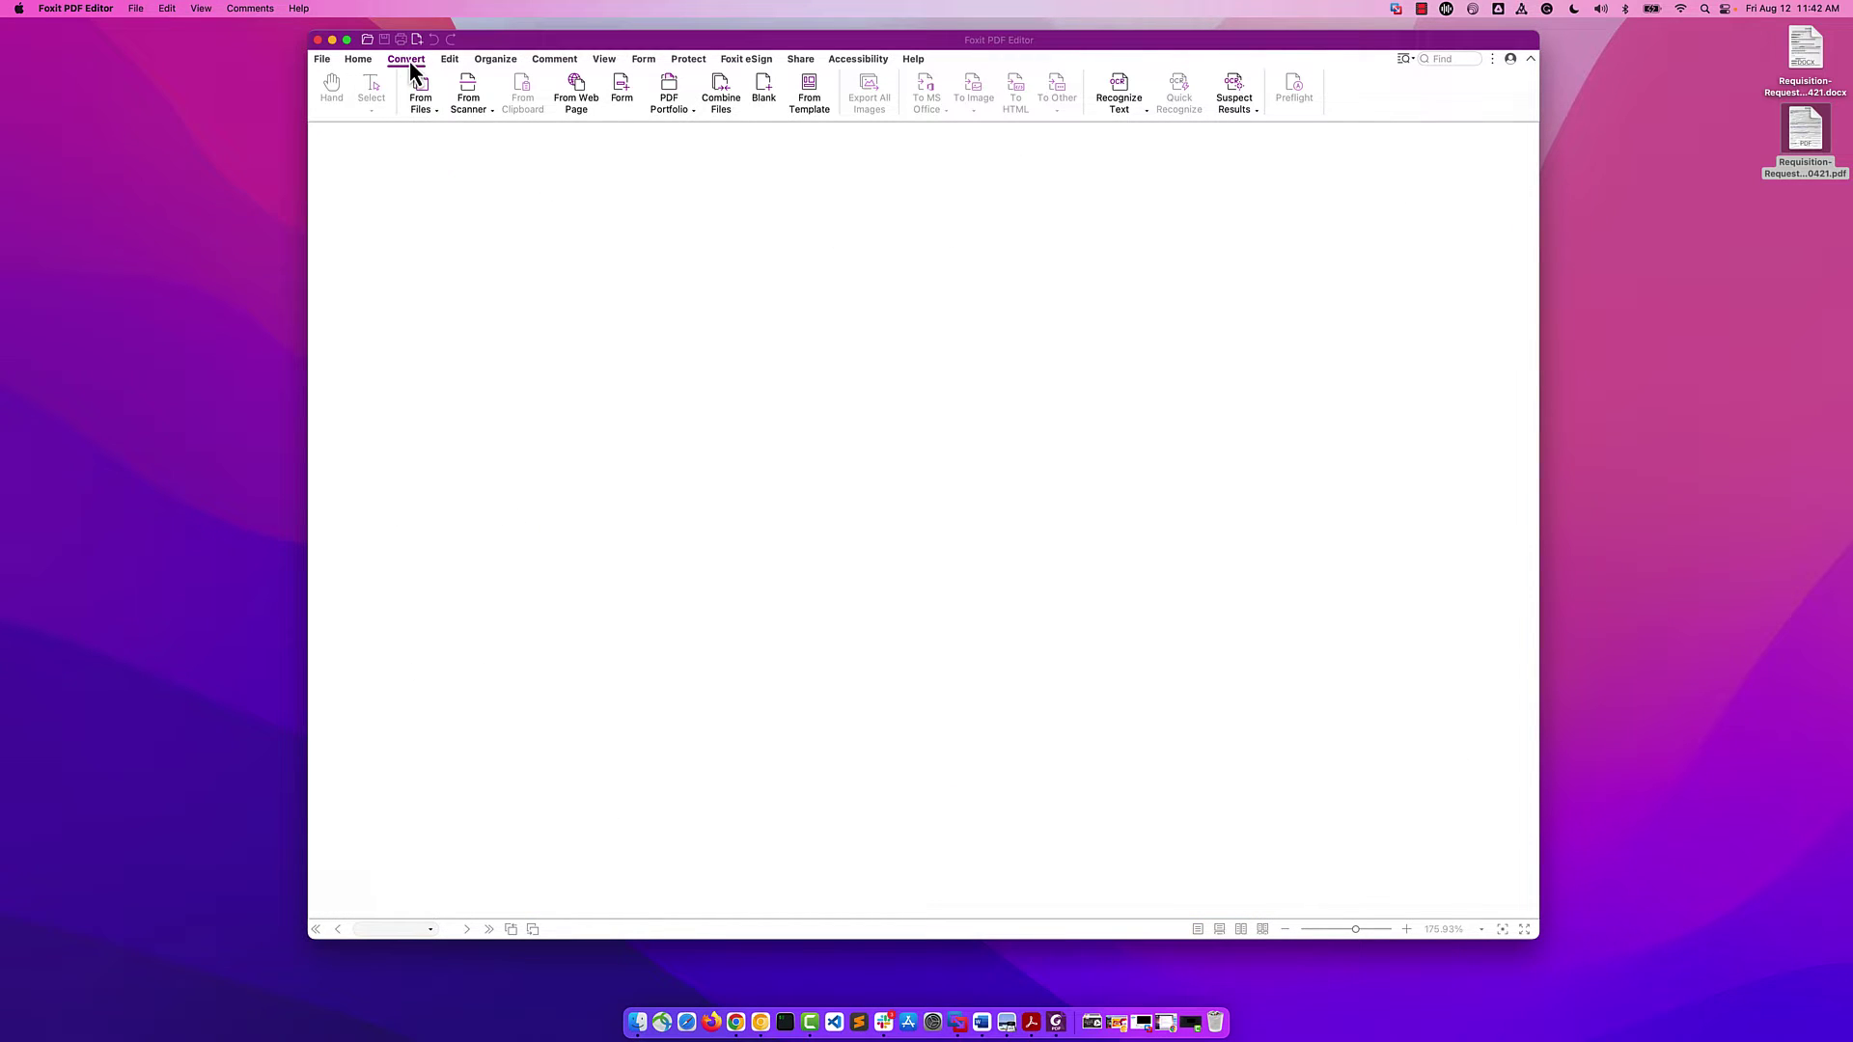
pyautogui.click(421, 94)
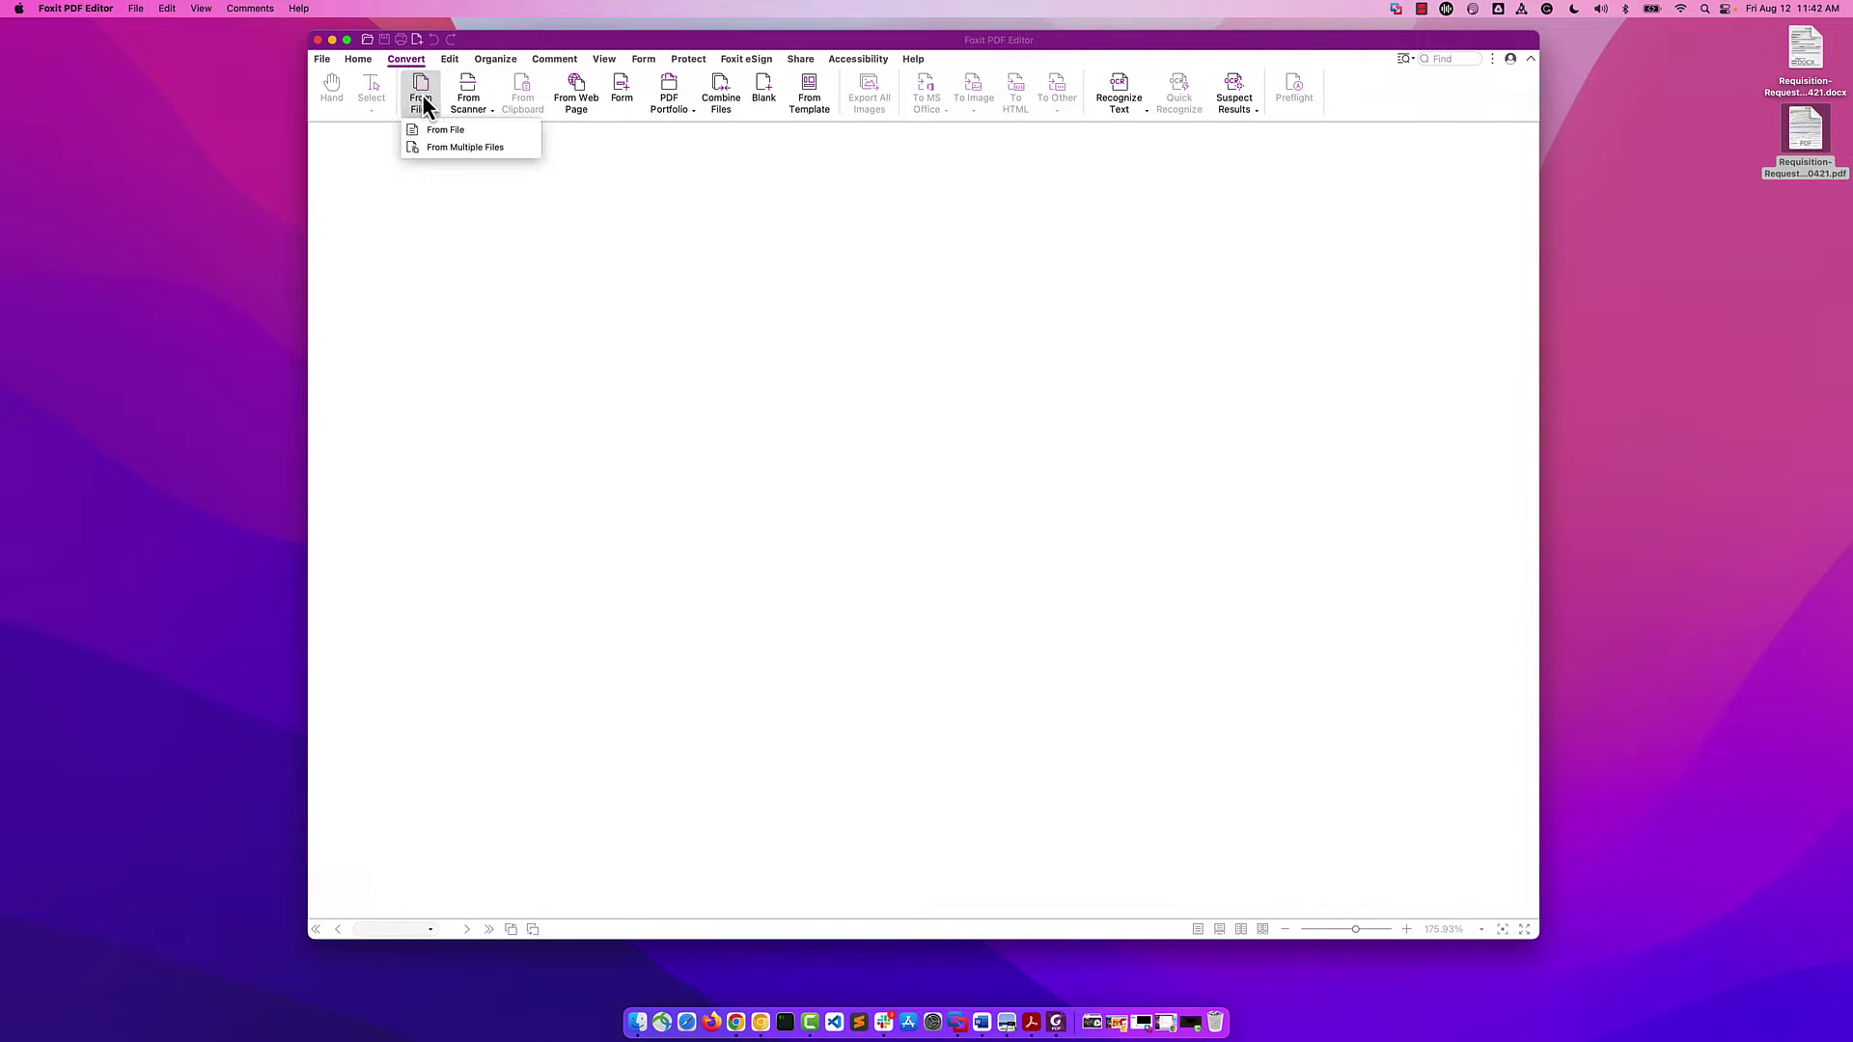
pyautogui.click(480, 132)
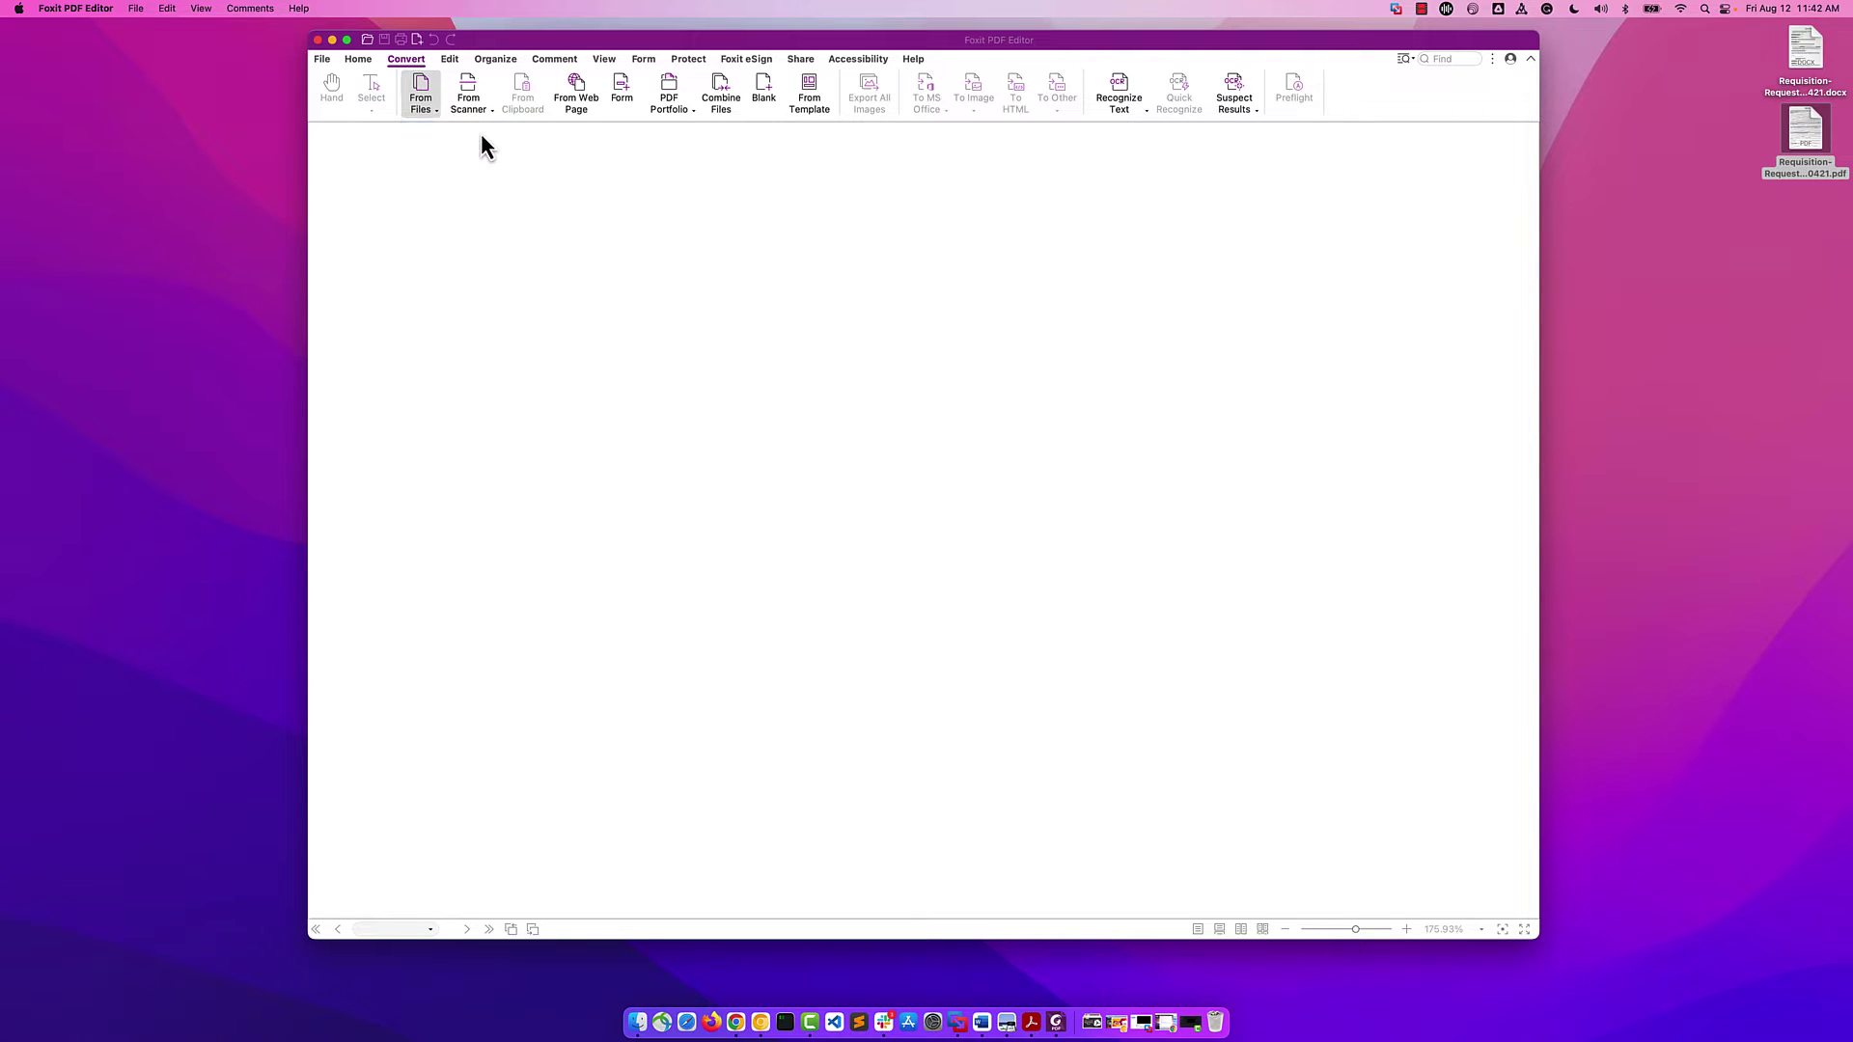
pyautogui.click(842, 247)
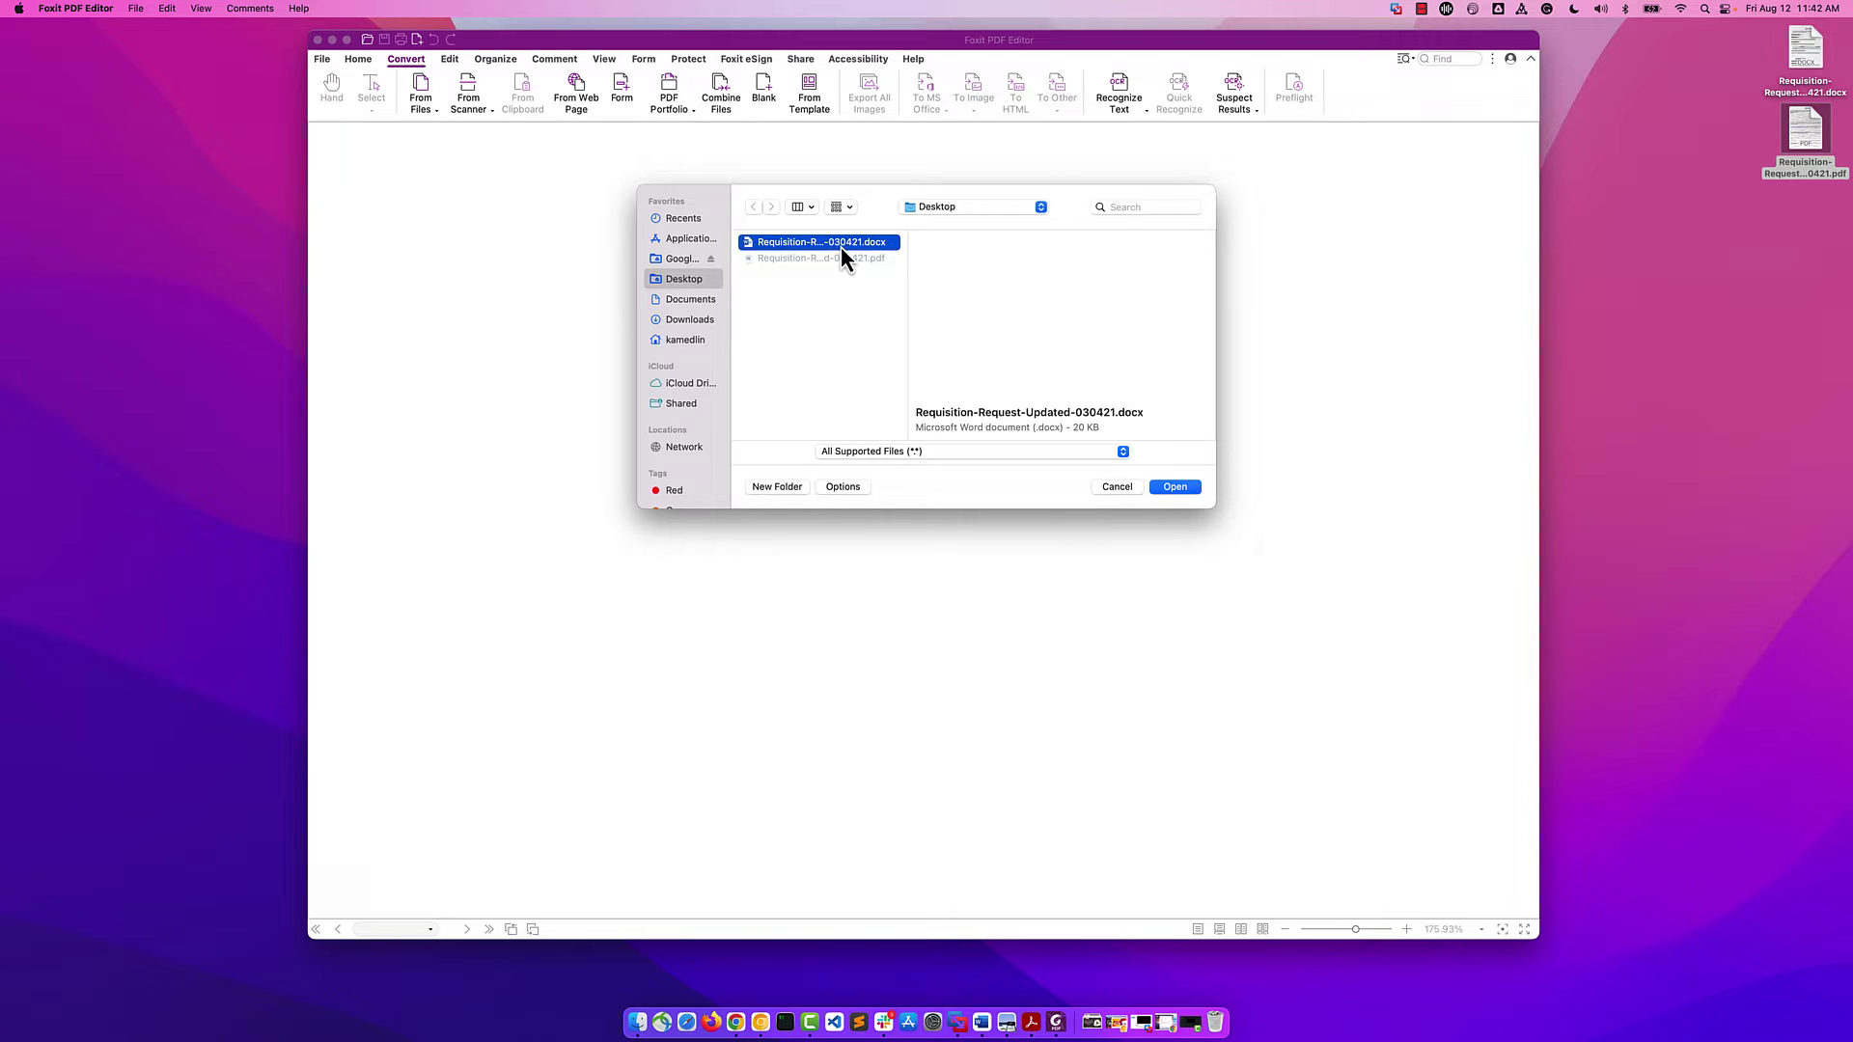
pyautogui.click(1189, 492)
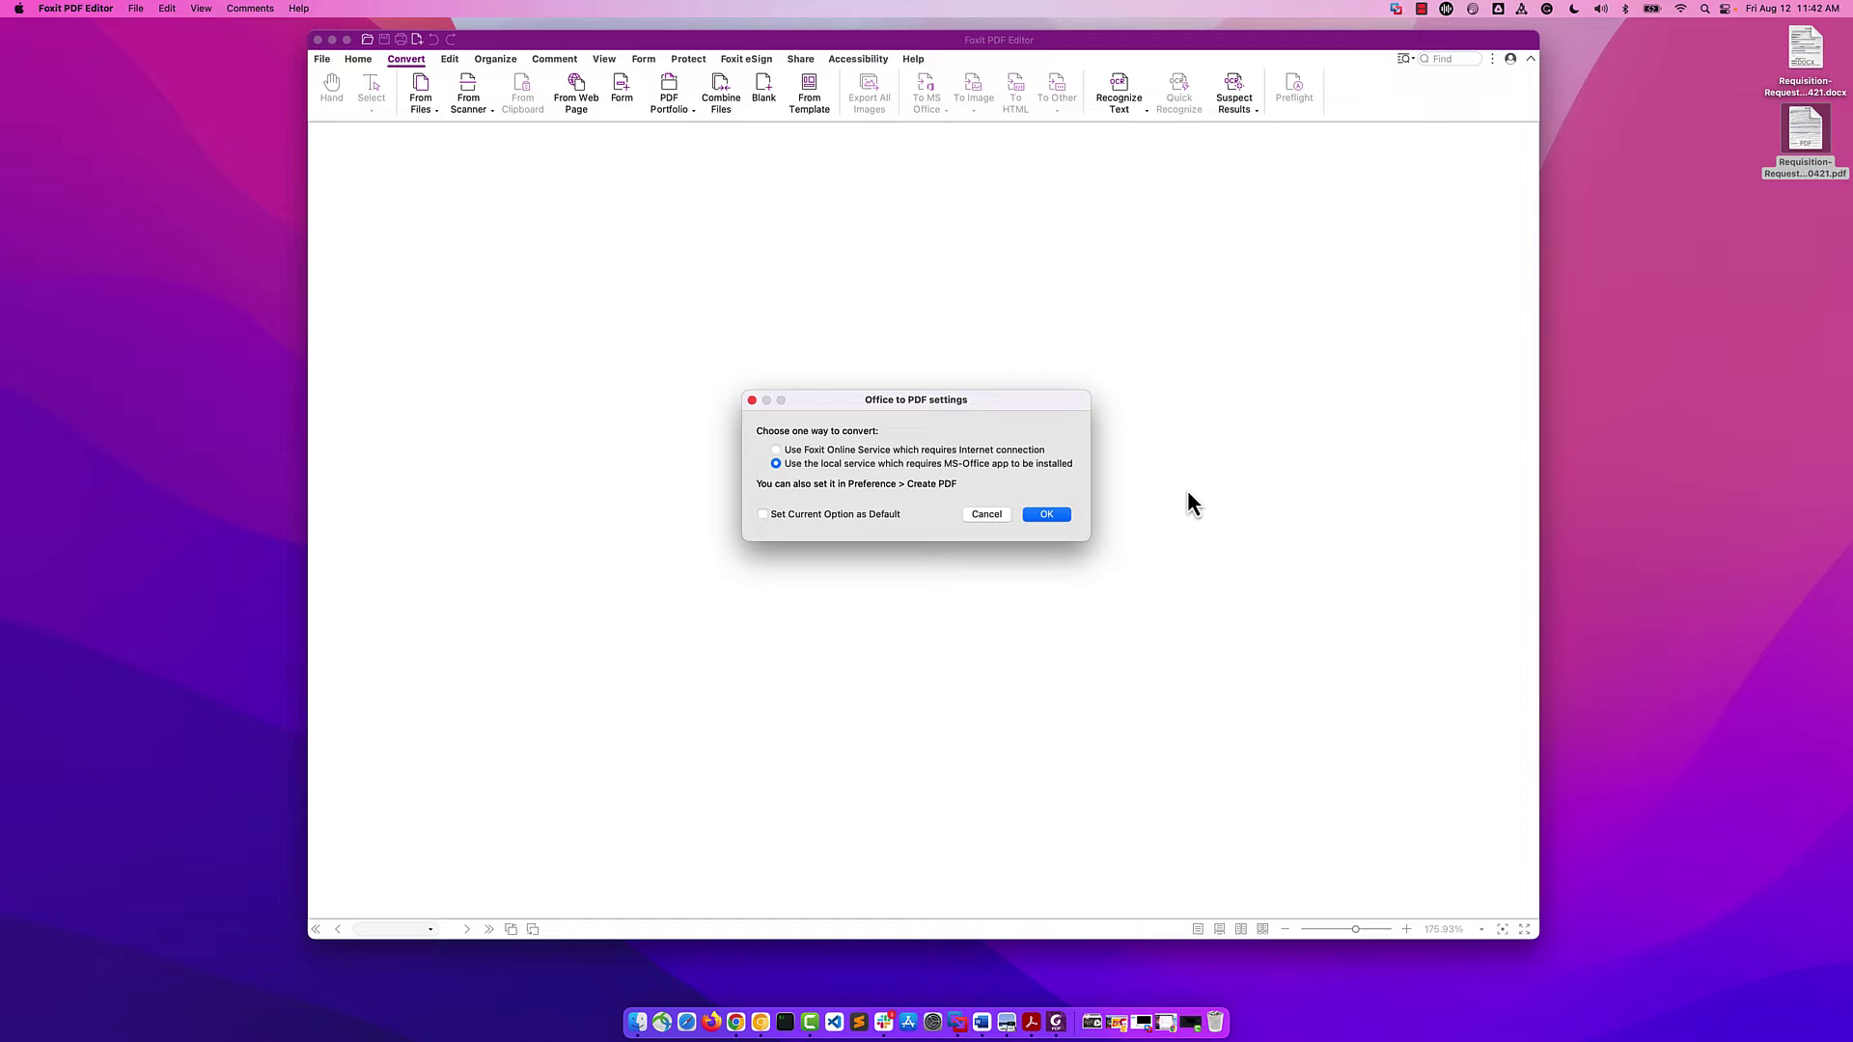
pyautogui.click(818, 450)
pyautogui.click(1051, 517)
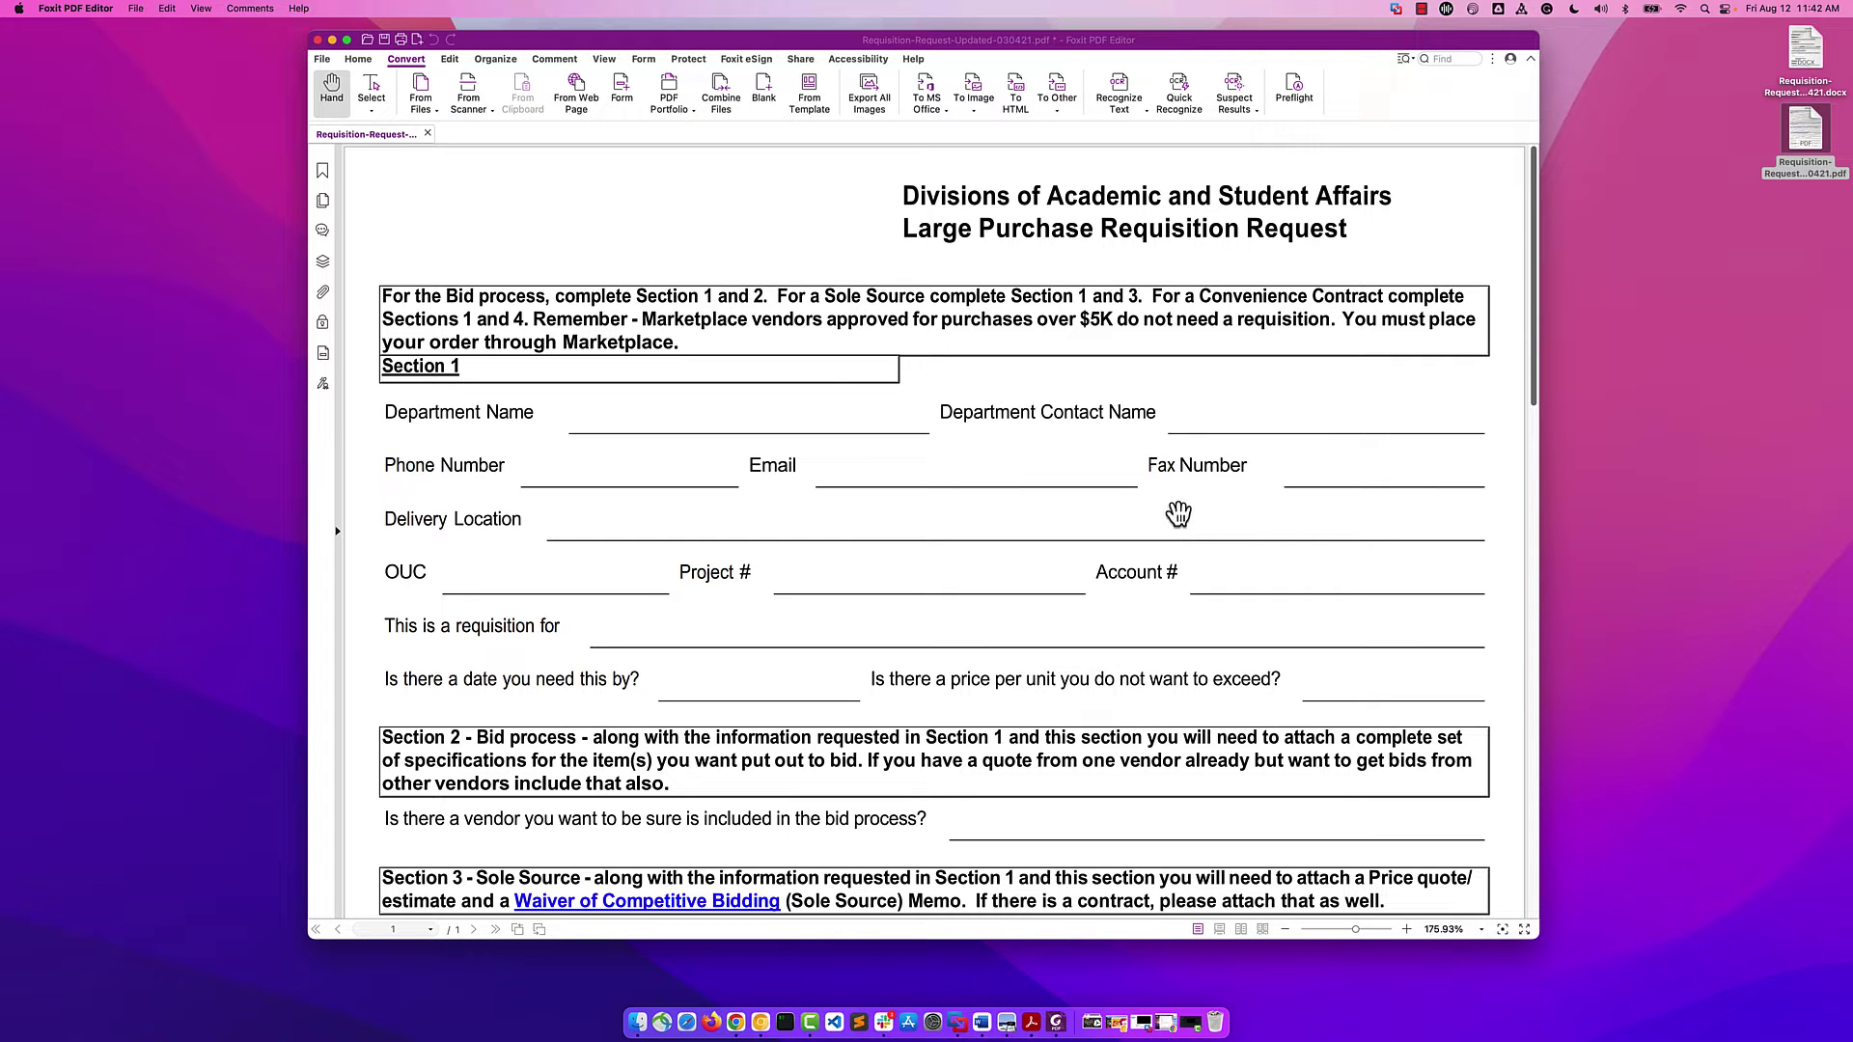
# - Change the Last Updated footer date from 4/11/17 to 8/12/2022
pyautogui.click(450, 60)
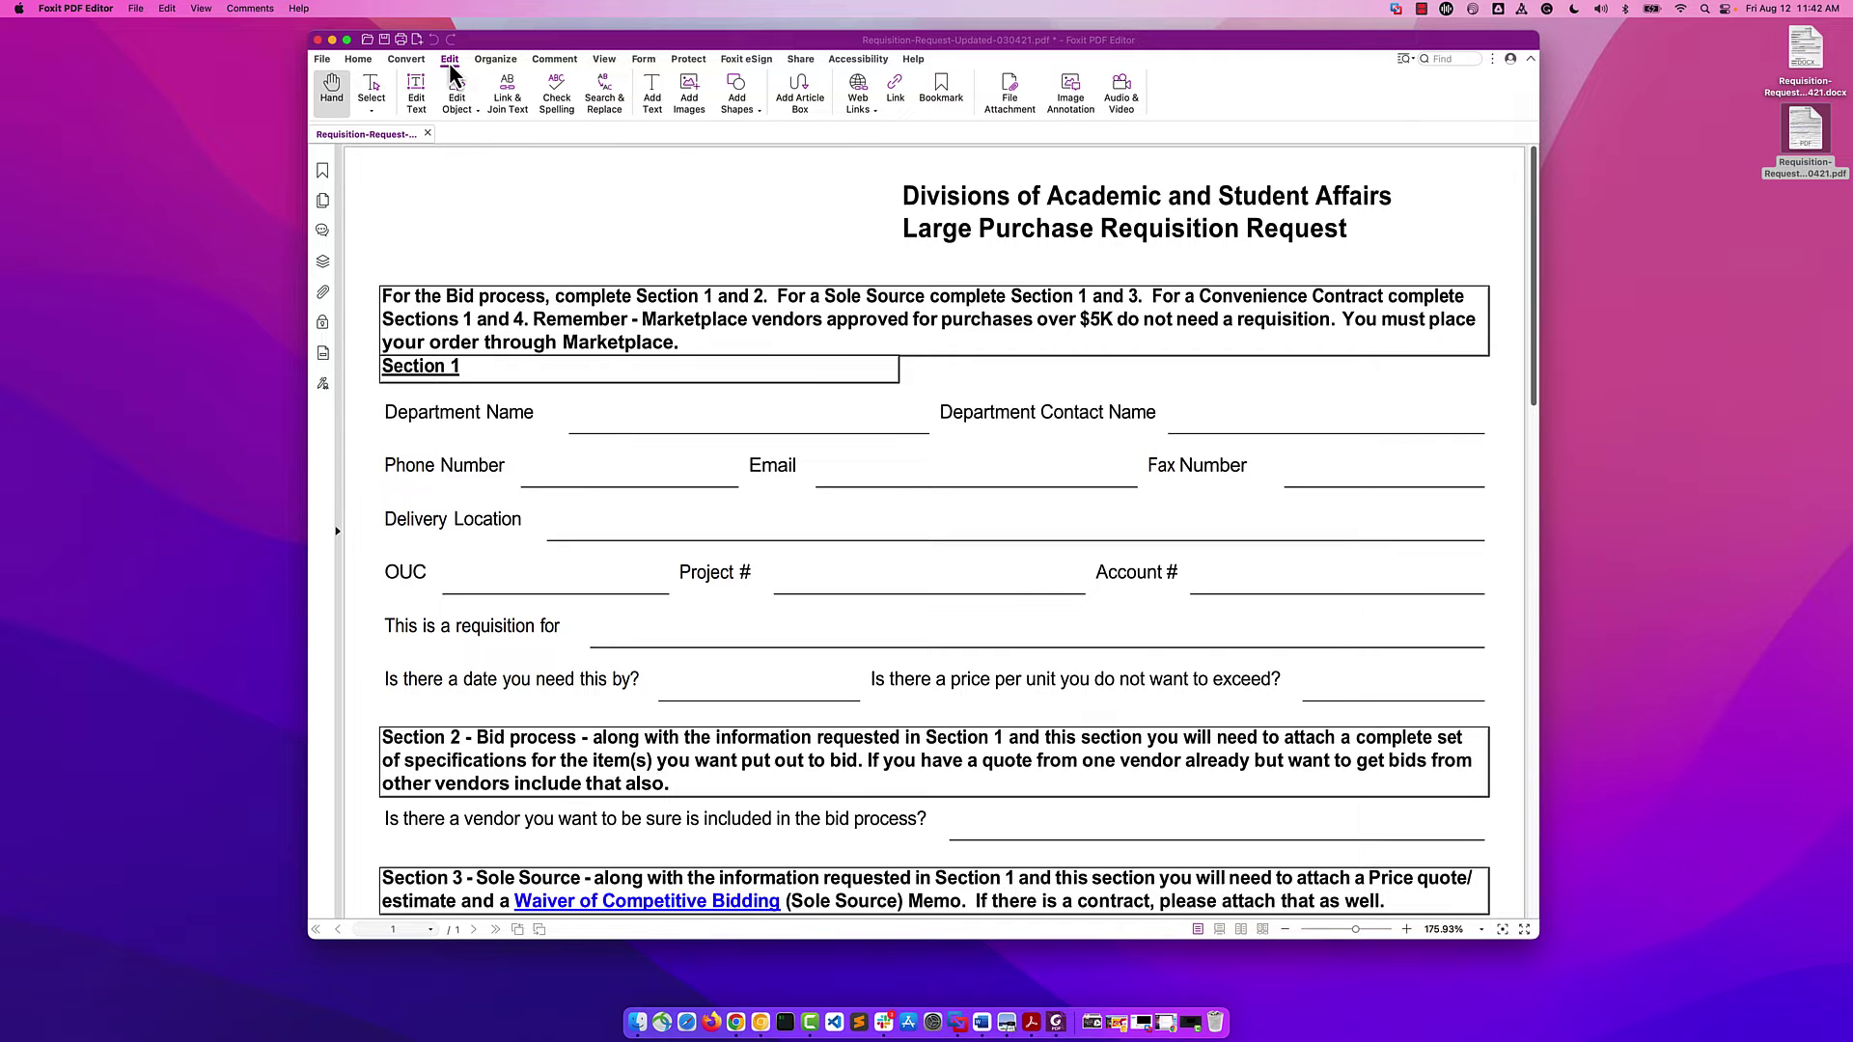
pyautogui.click(416, 92)
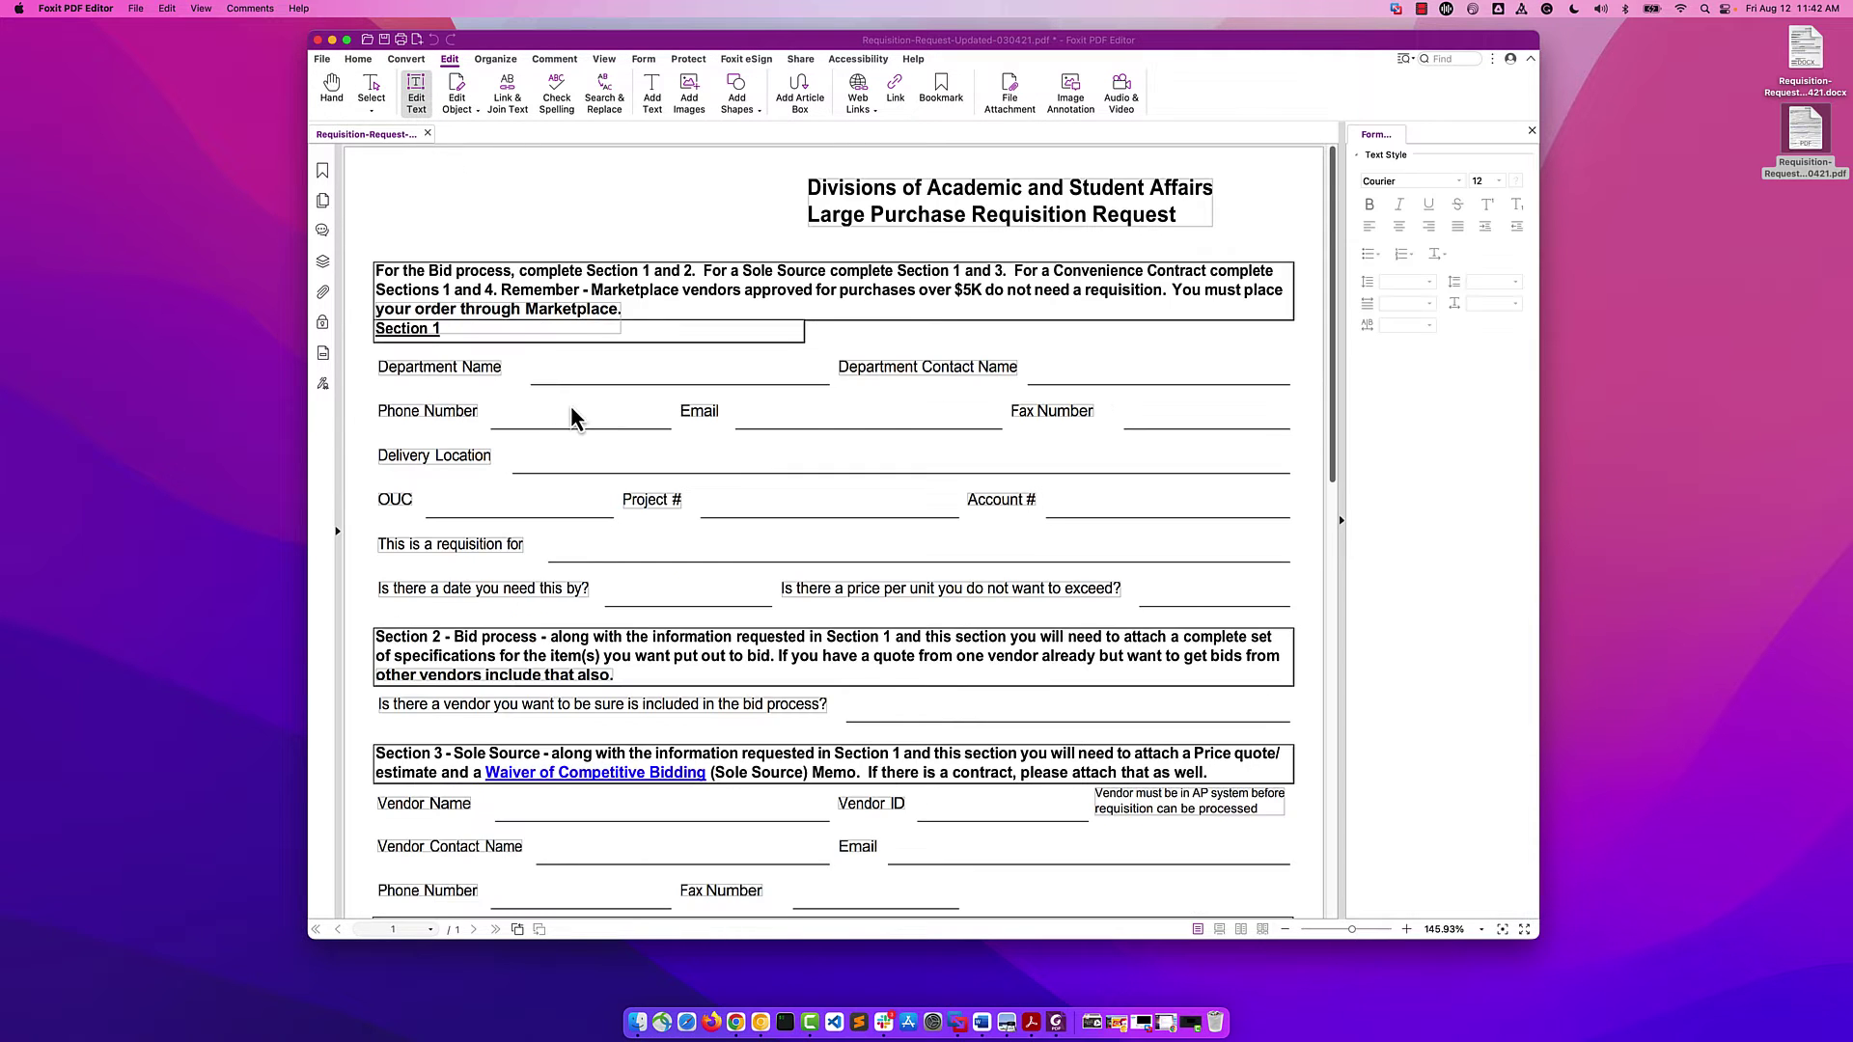
pyautogui.scroll(-10, 555, 424)
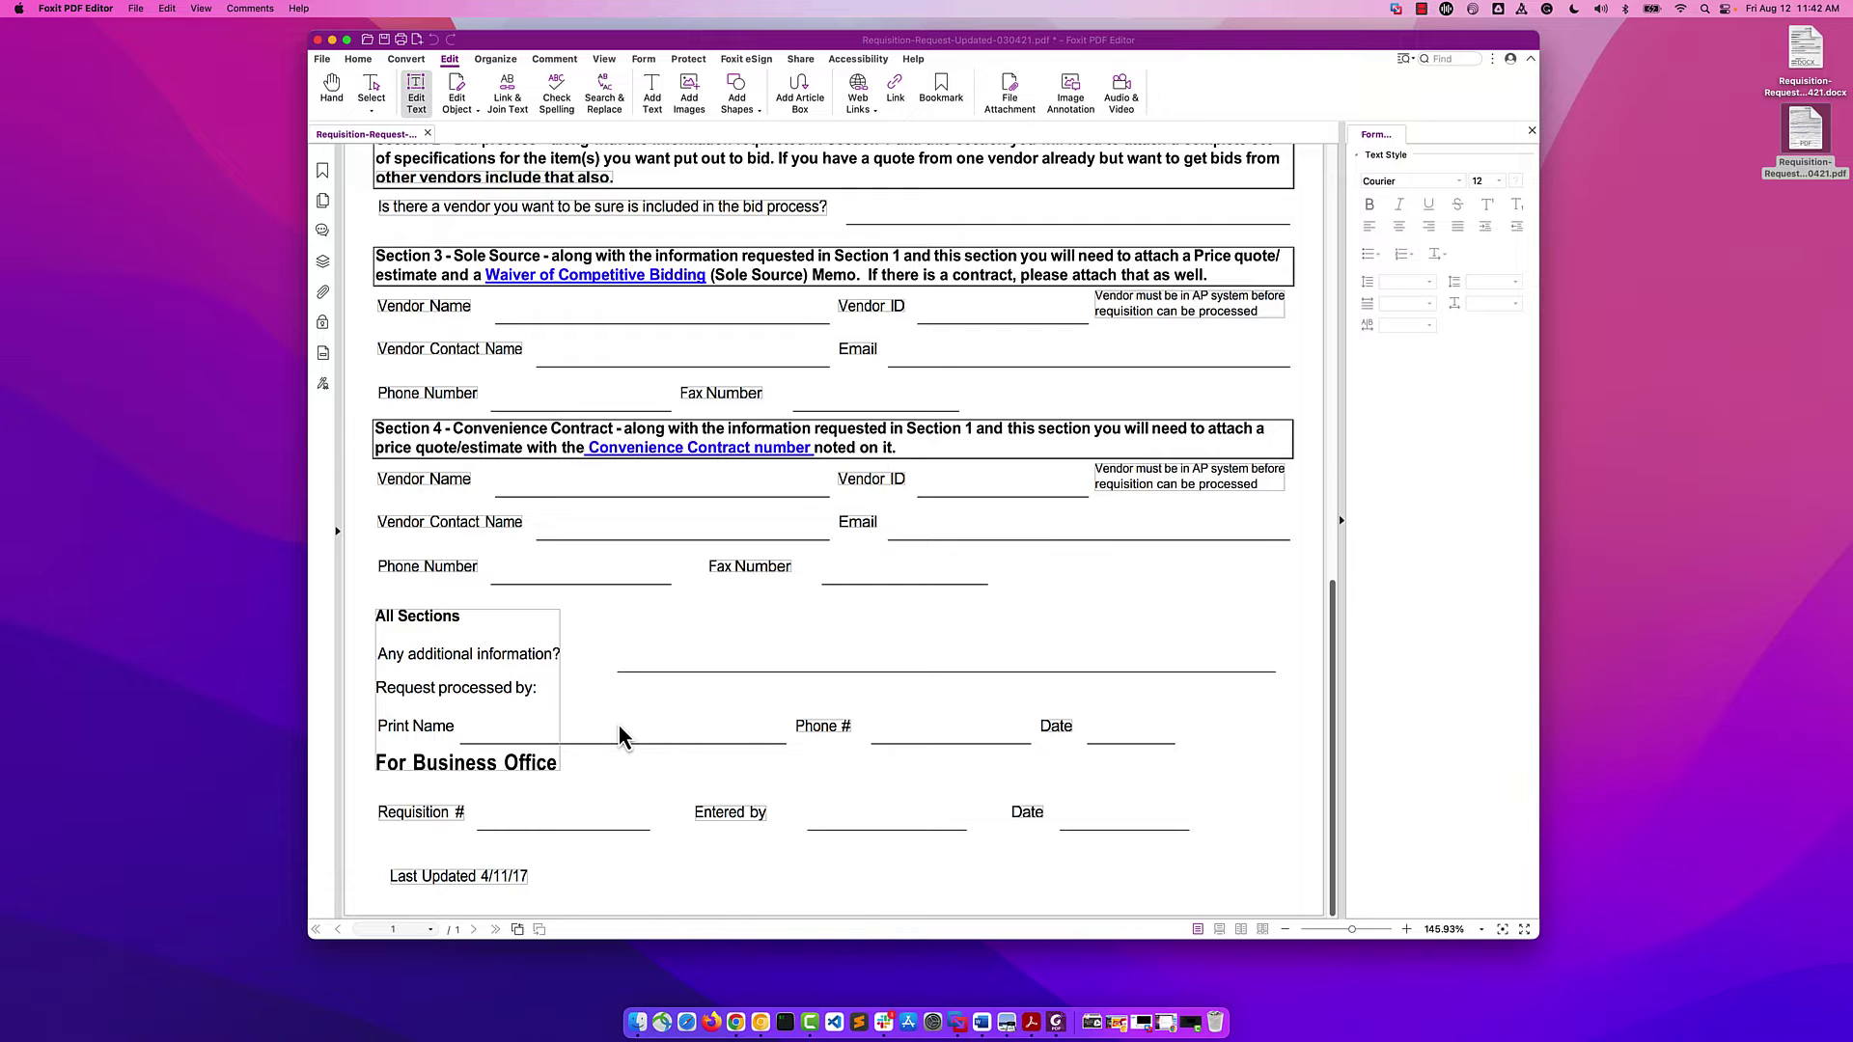
pyautogui.click(455, 879)
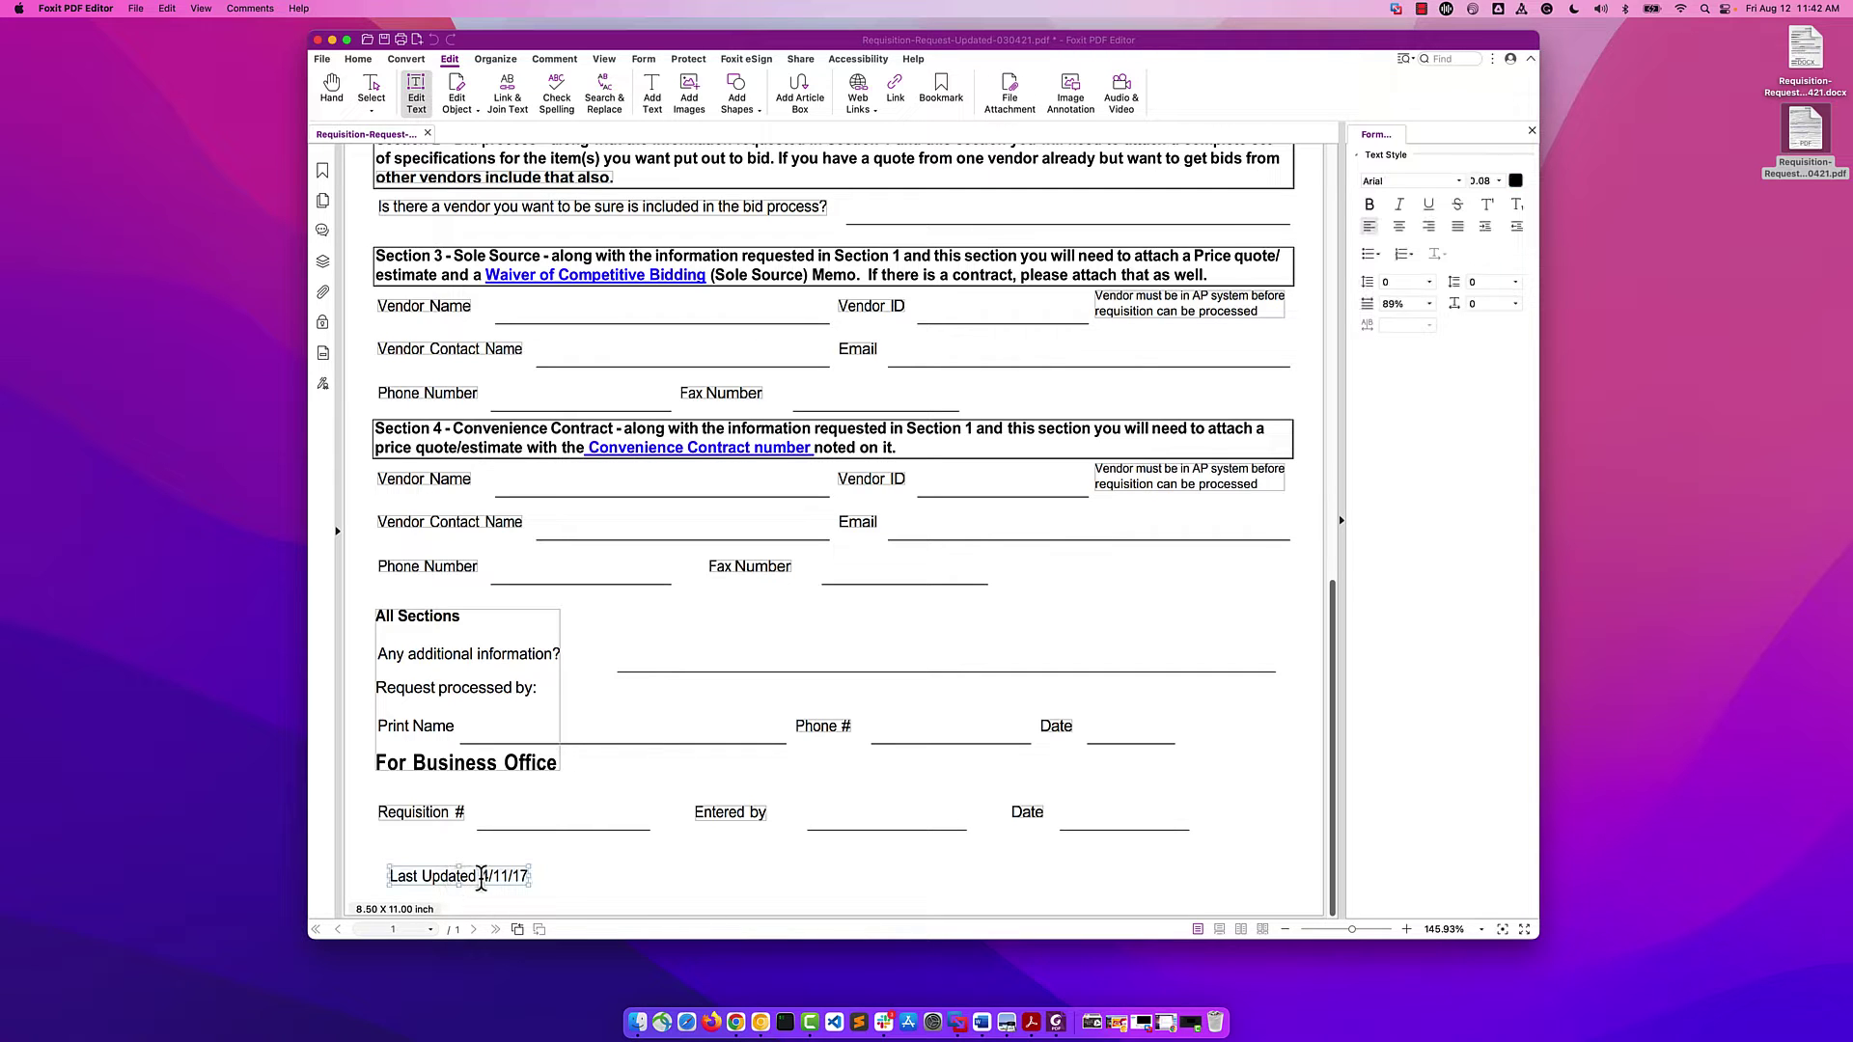
pyautogui.moveTo(482, 880); pyautogui.dragTo(545, 890)
pyautogui.write('8')
pyautogui.click(605, 875)
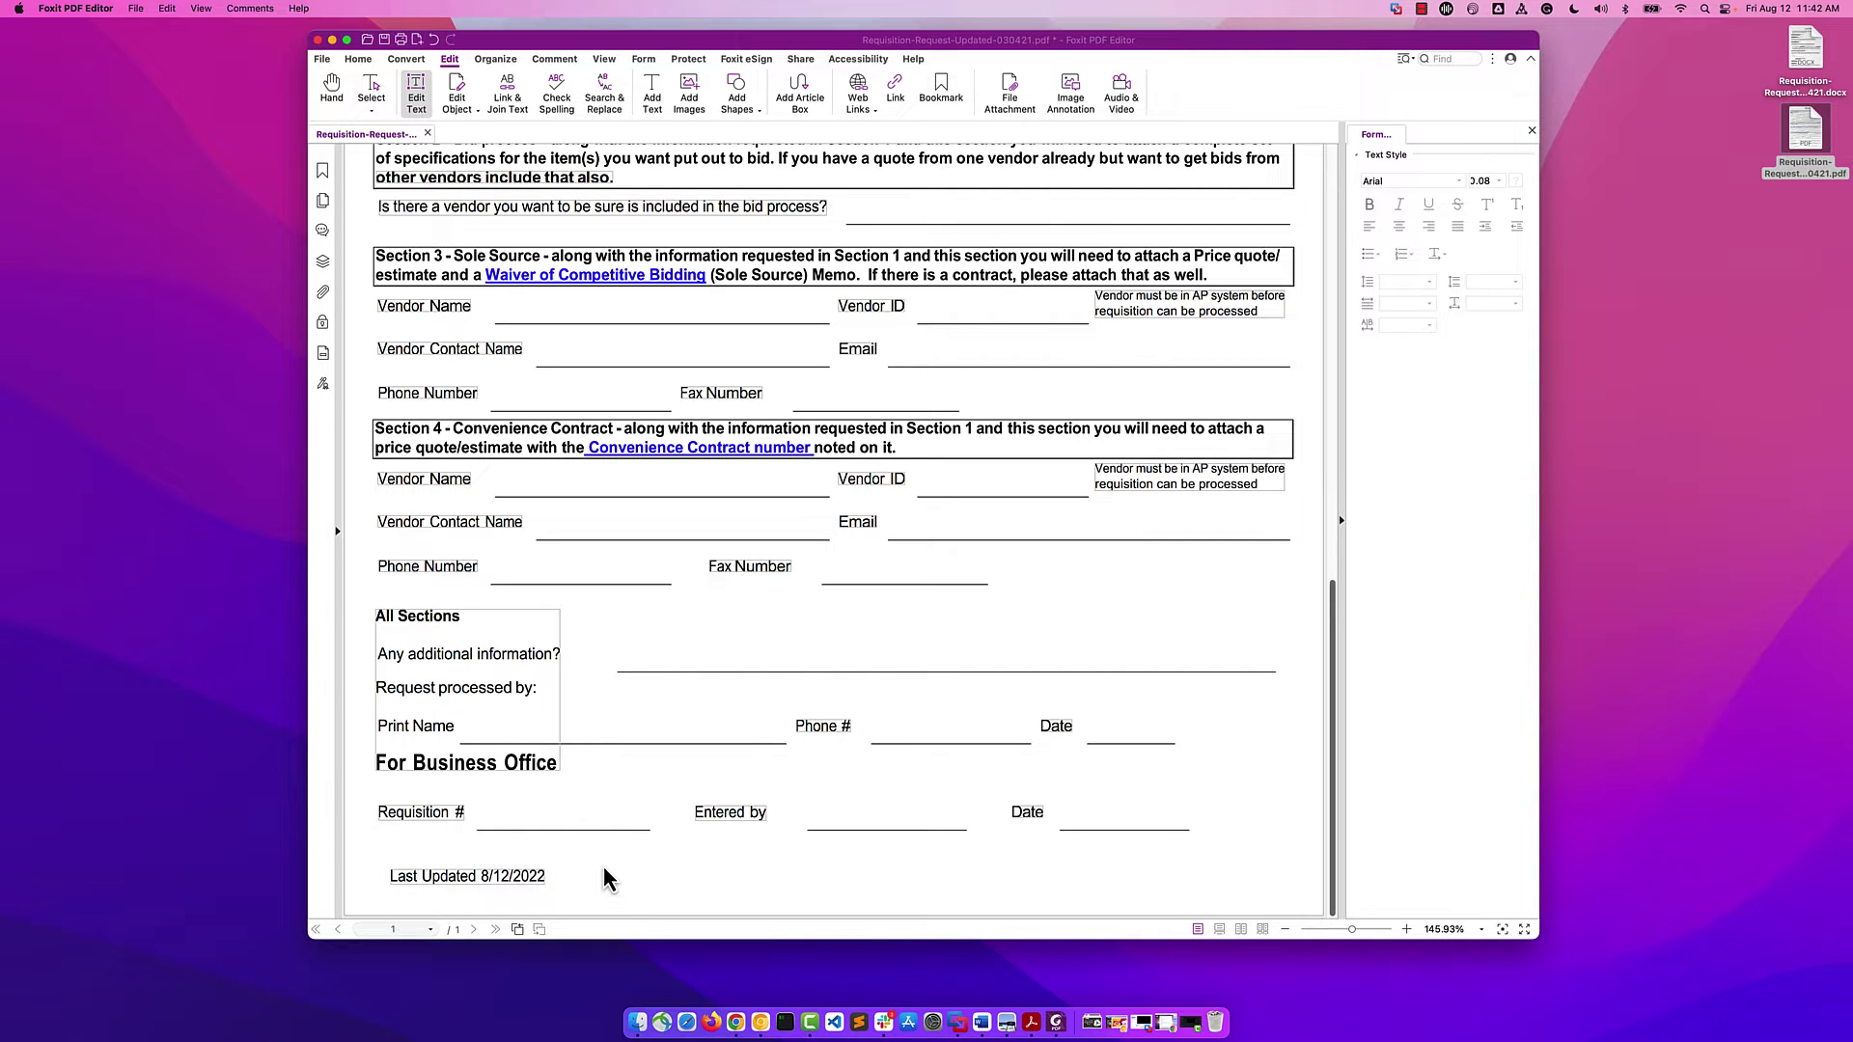
# - Widen the title text box and break the title onto a new line before 'Large'
pyautogui.scroll(10, 711, 391)
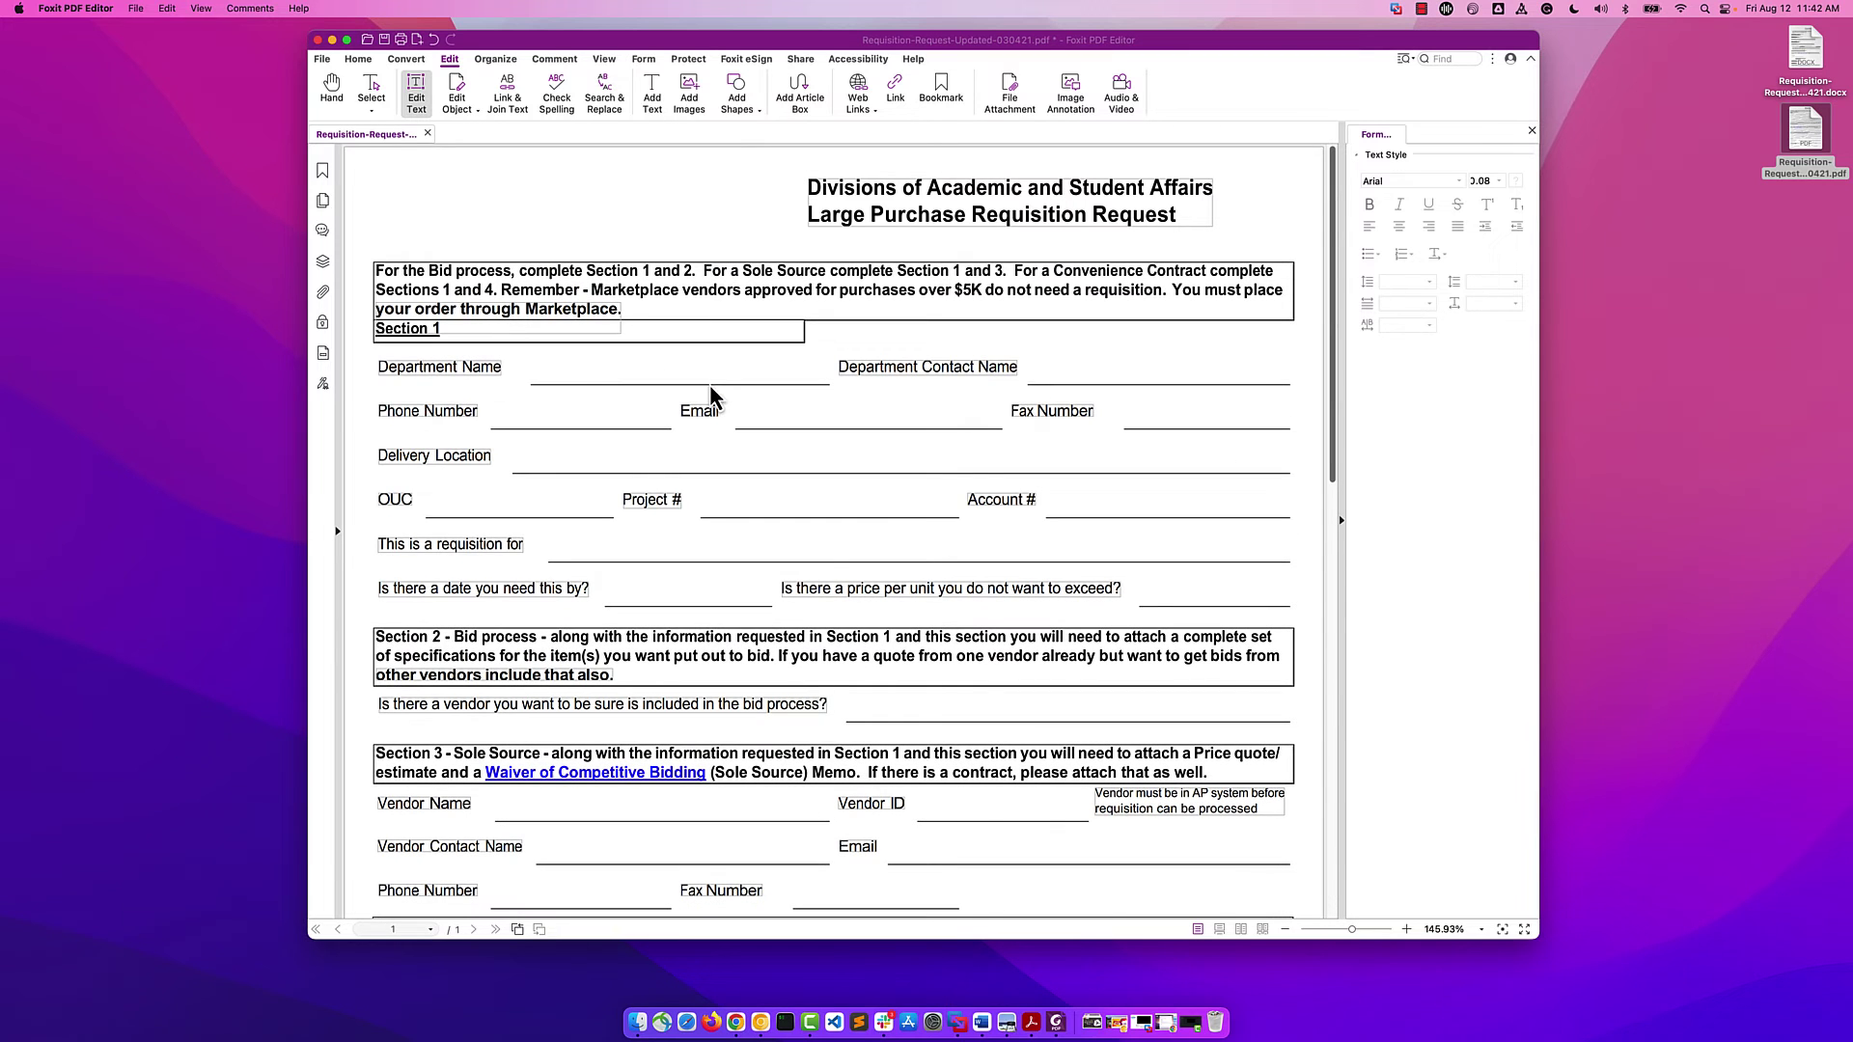
pyautogui.click(849, 216)
pyautogui.moveTo(806, 194); pyautogui.dragTo(798, 194)
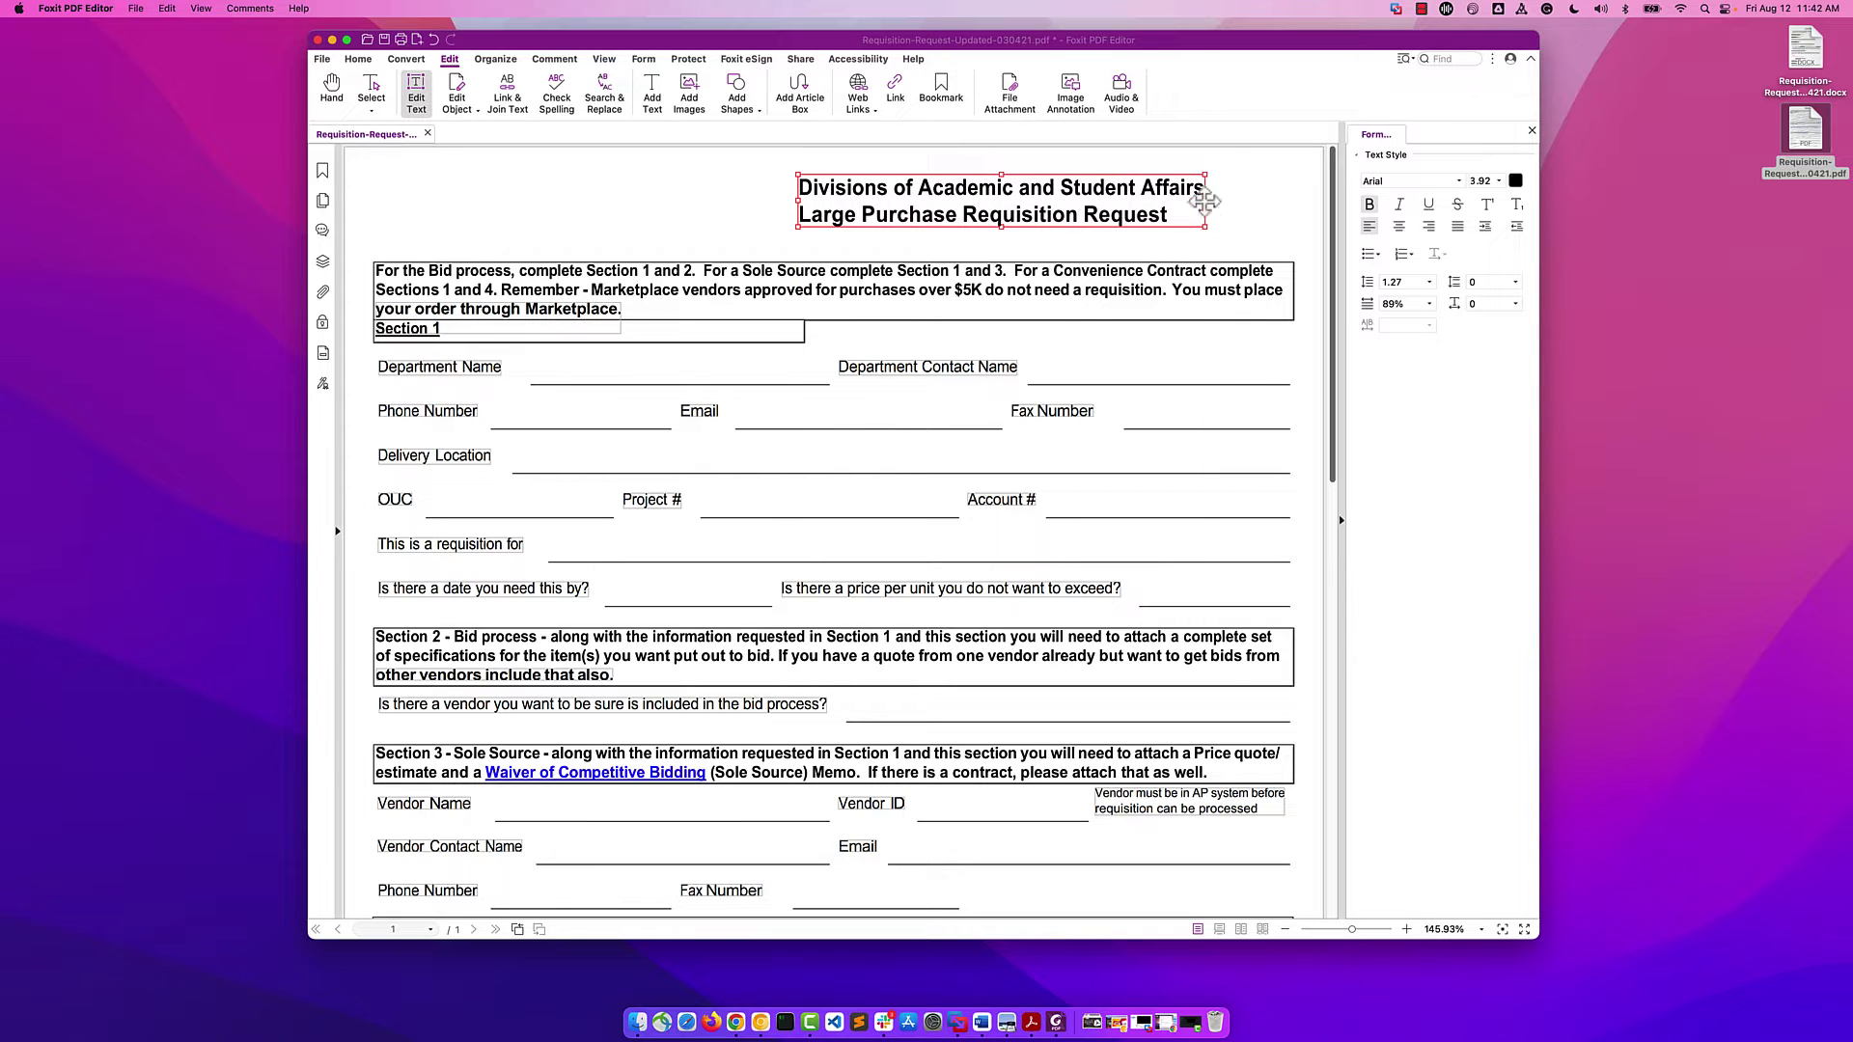
pyautogui.click(1205, 204)
pyautogui.moveTo(1207, 205); pyautogui.dragTo(1291, 208)
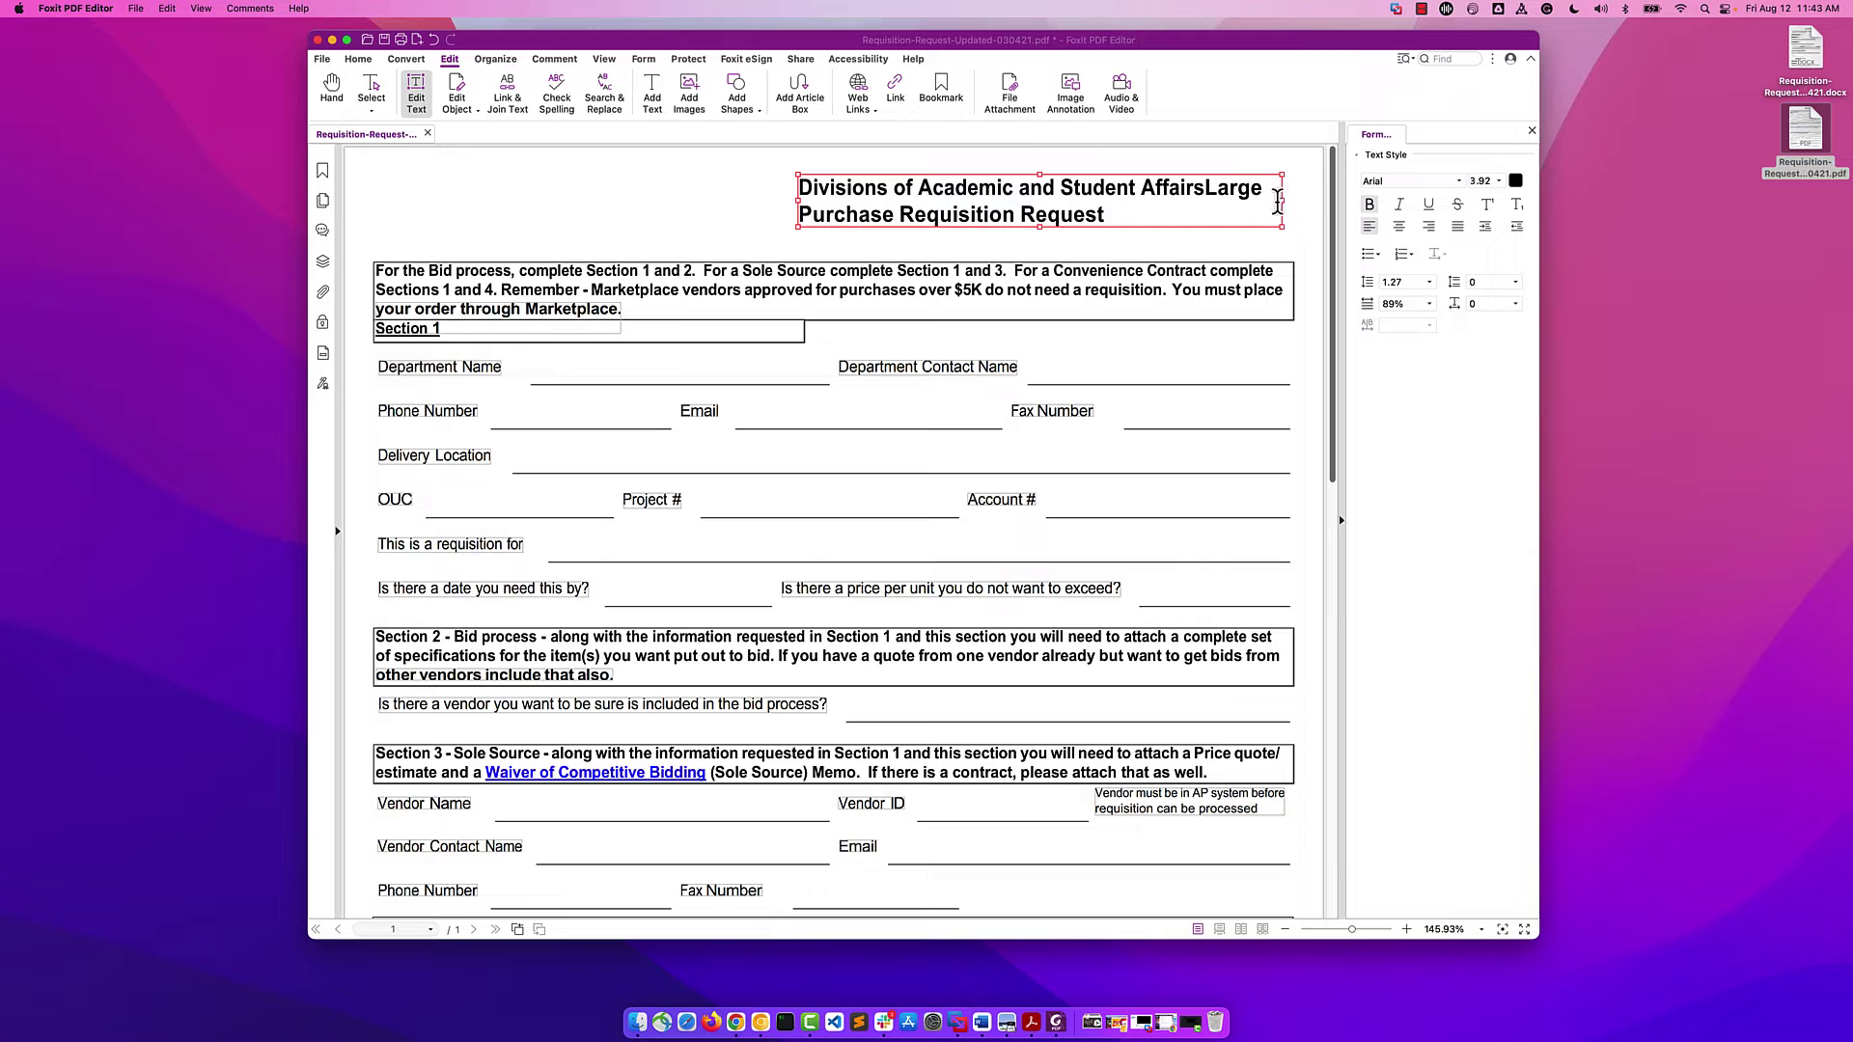
pyautogui.click(1205, 188)
pyautogui.press('Return')
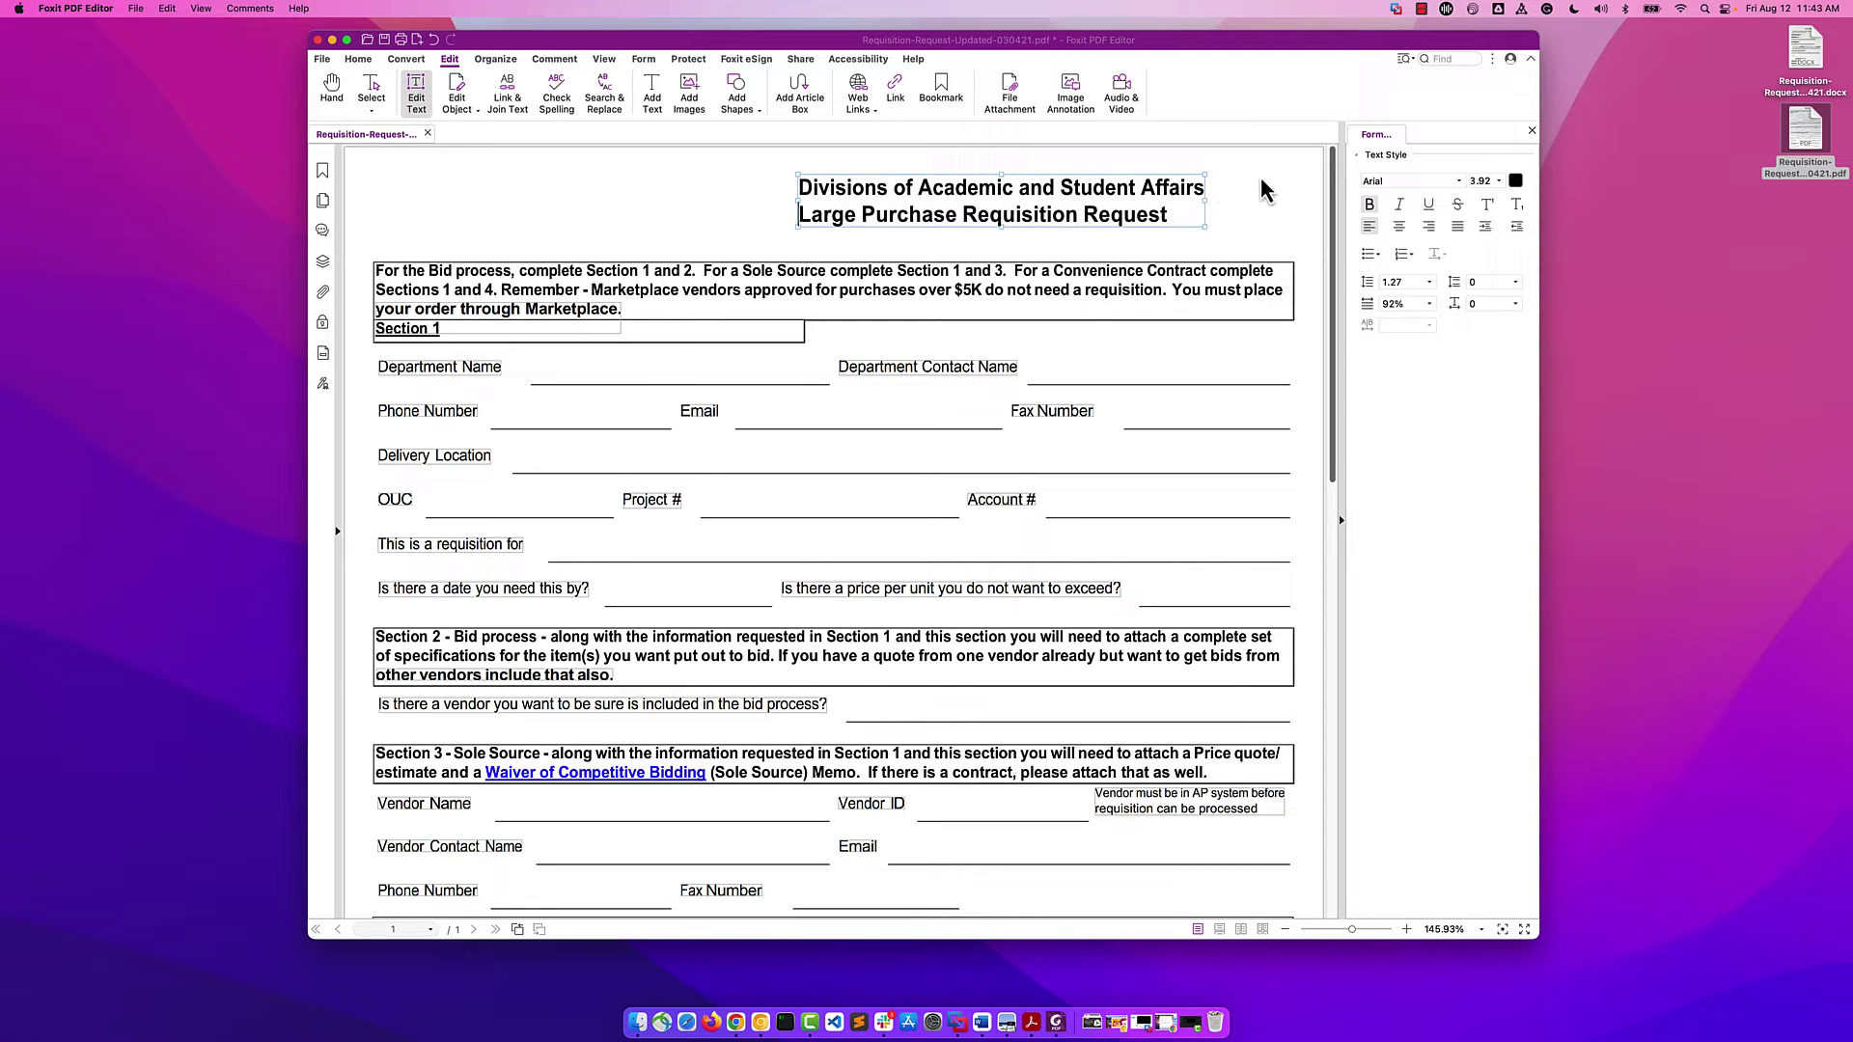
# - Colour the second title line, 'Large Purchase Requisition Request', grey
pyautogui.doubleClick(908, 214)
pyautogui.click(908, 215)
pyautogui.moveTo(1170, 215); pyautogui.dragTo(797, 215)
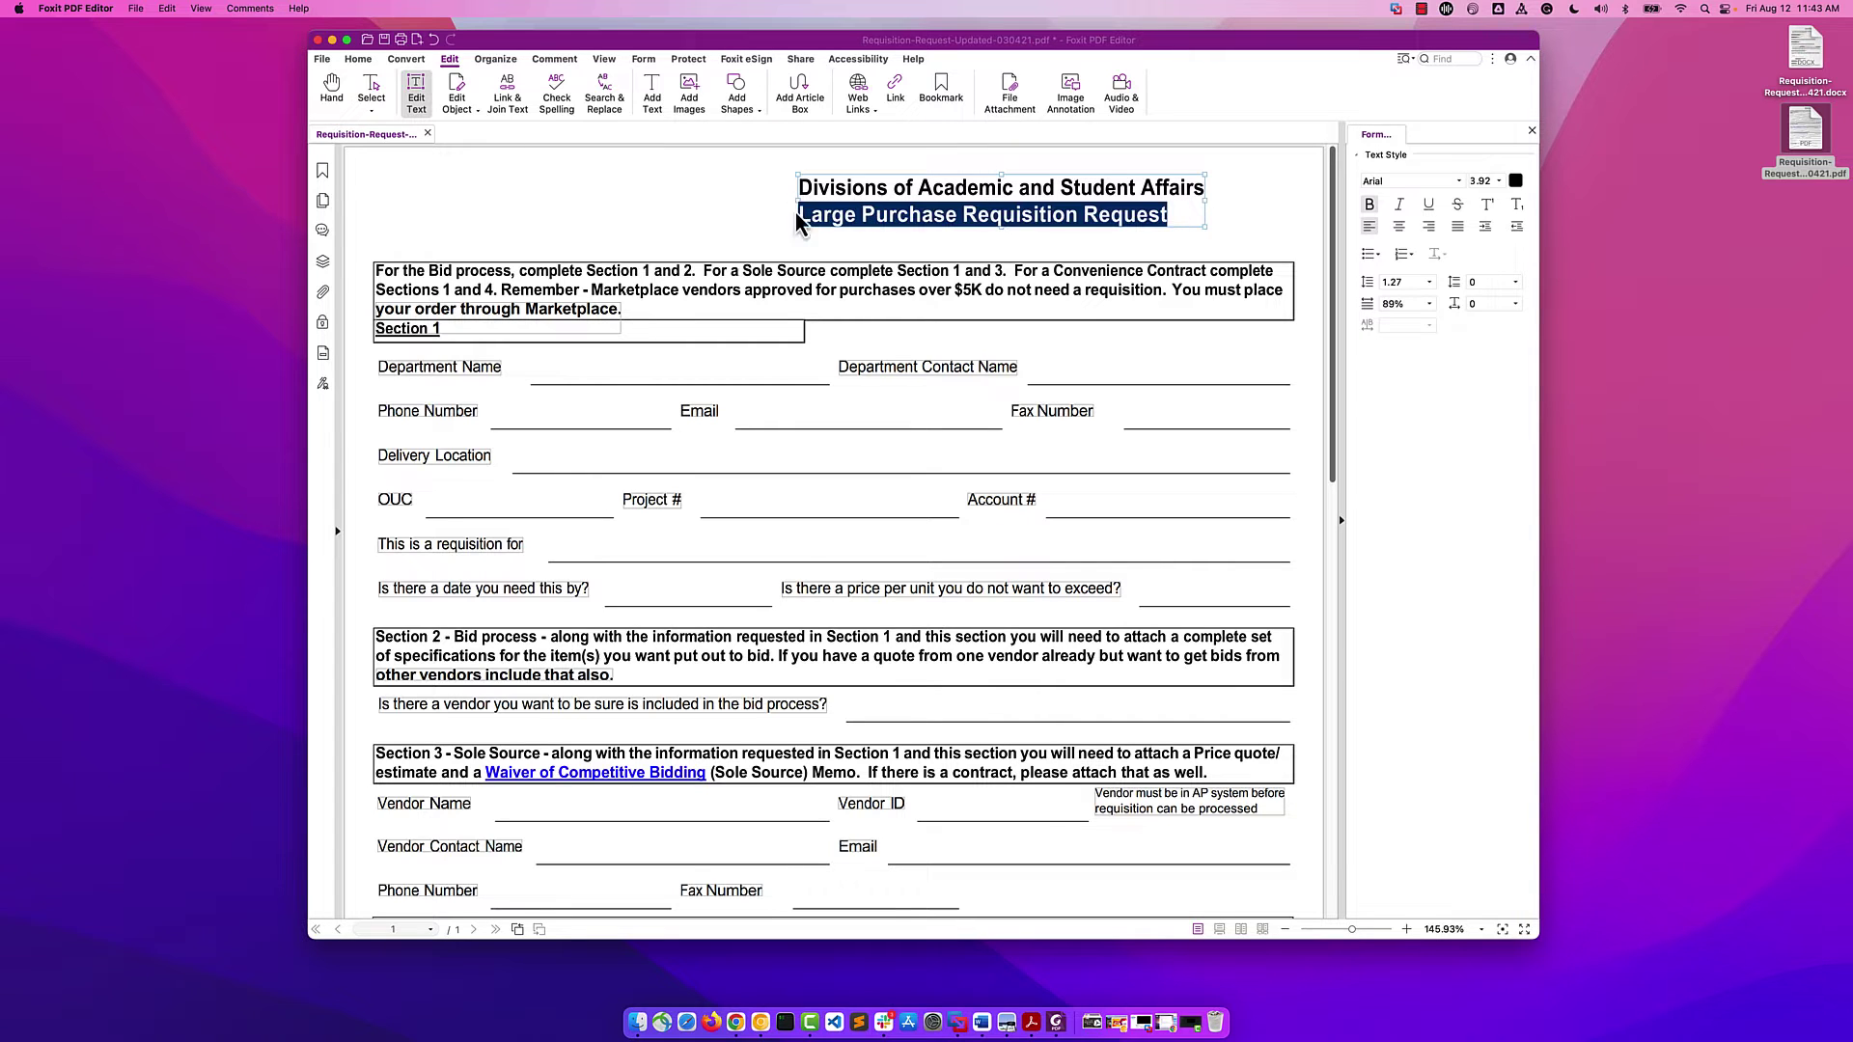
pyautogui.click(1515, 180)
pyautogui.moveTo(85, 936); pyautogui.dragTo(90, 873)
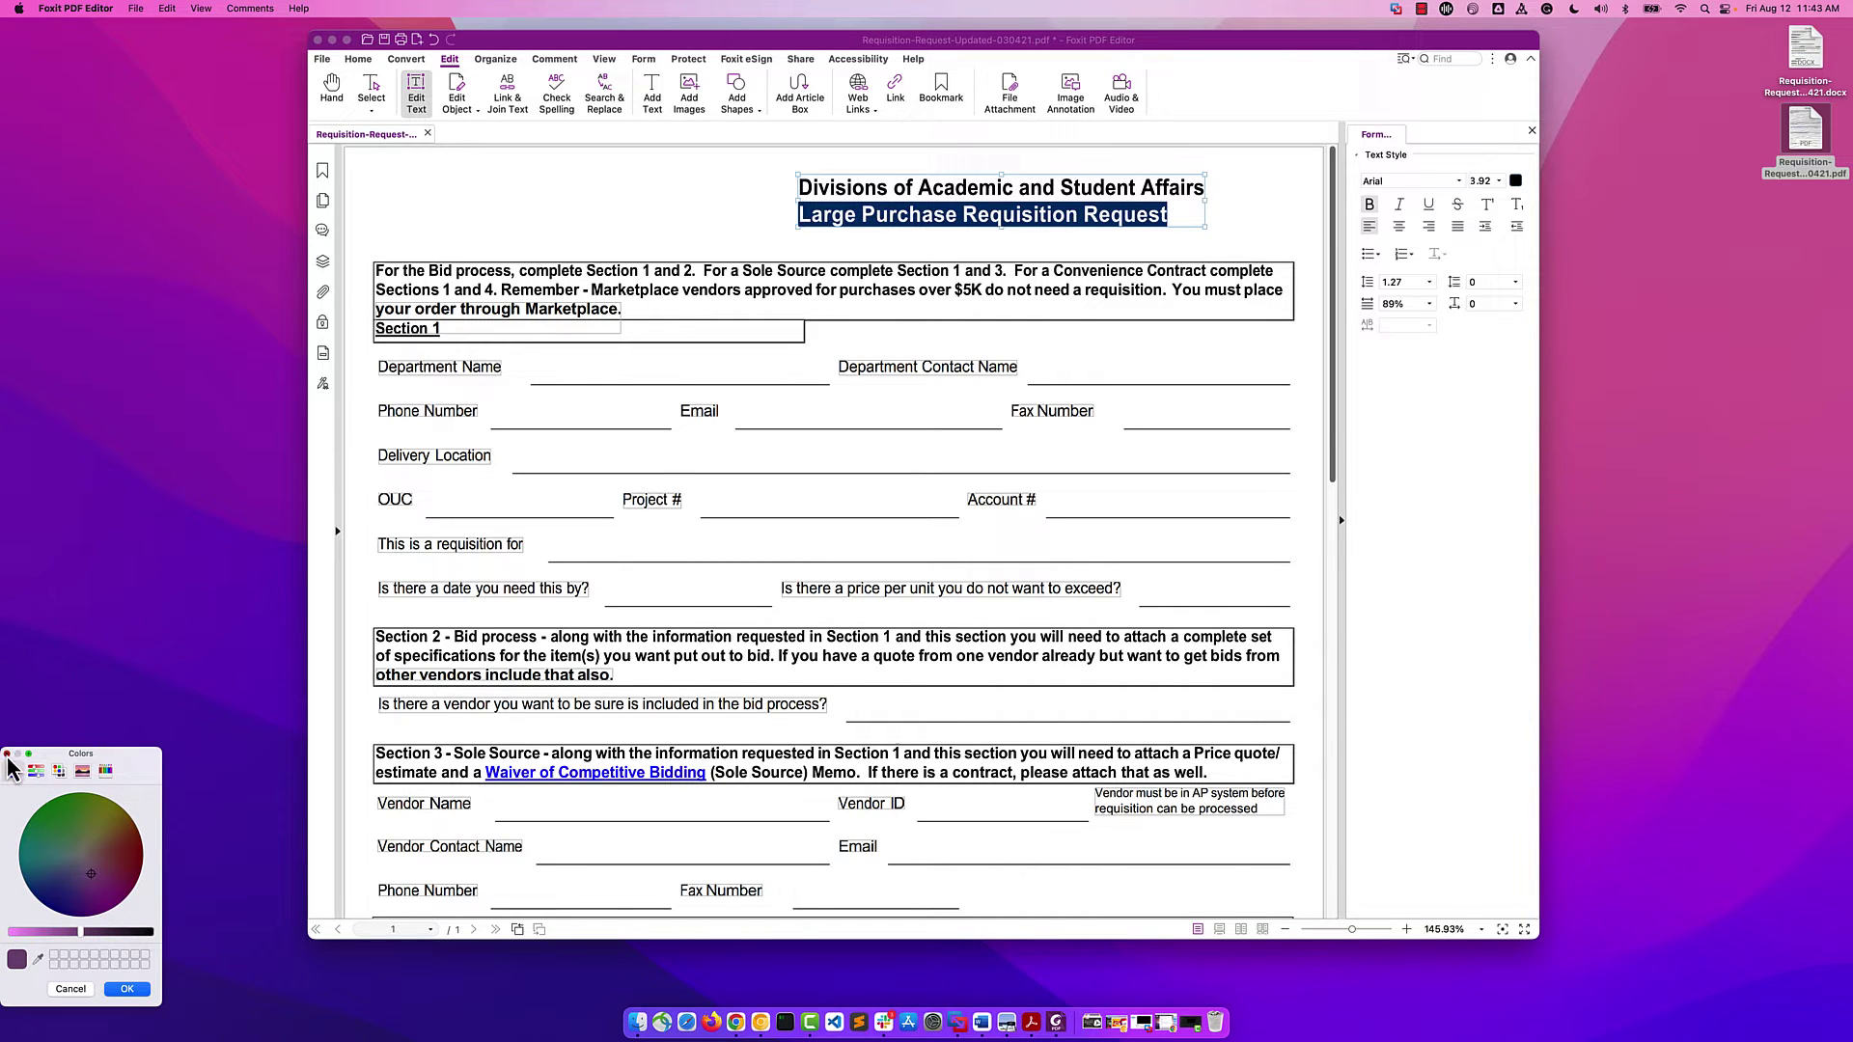
pyautogui.click(127, 988)
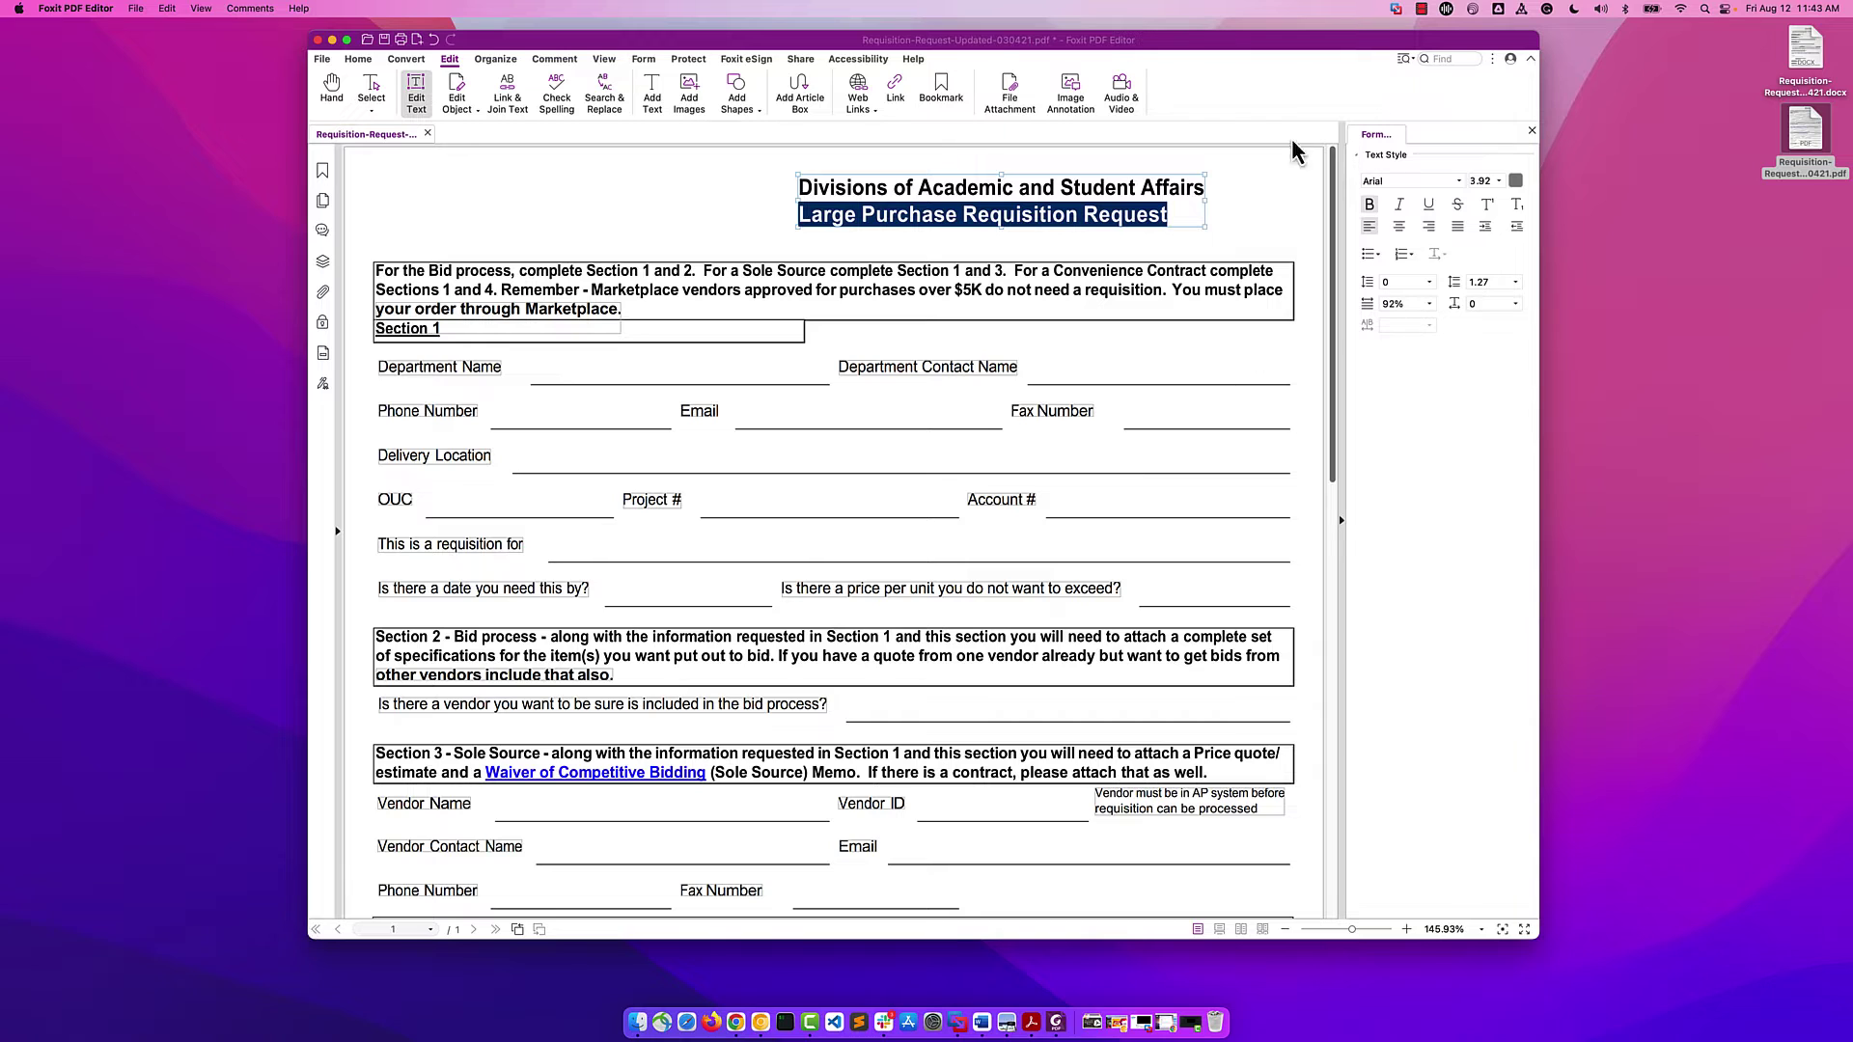
pyautogui.click(1179, 220)
pyautogui.click(974, 310)
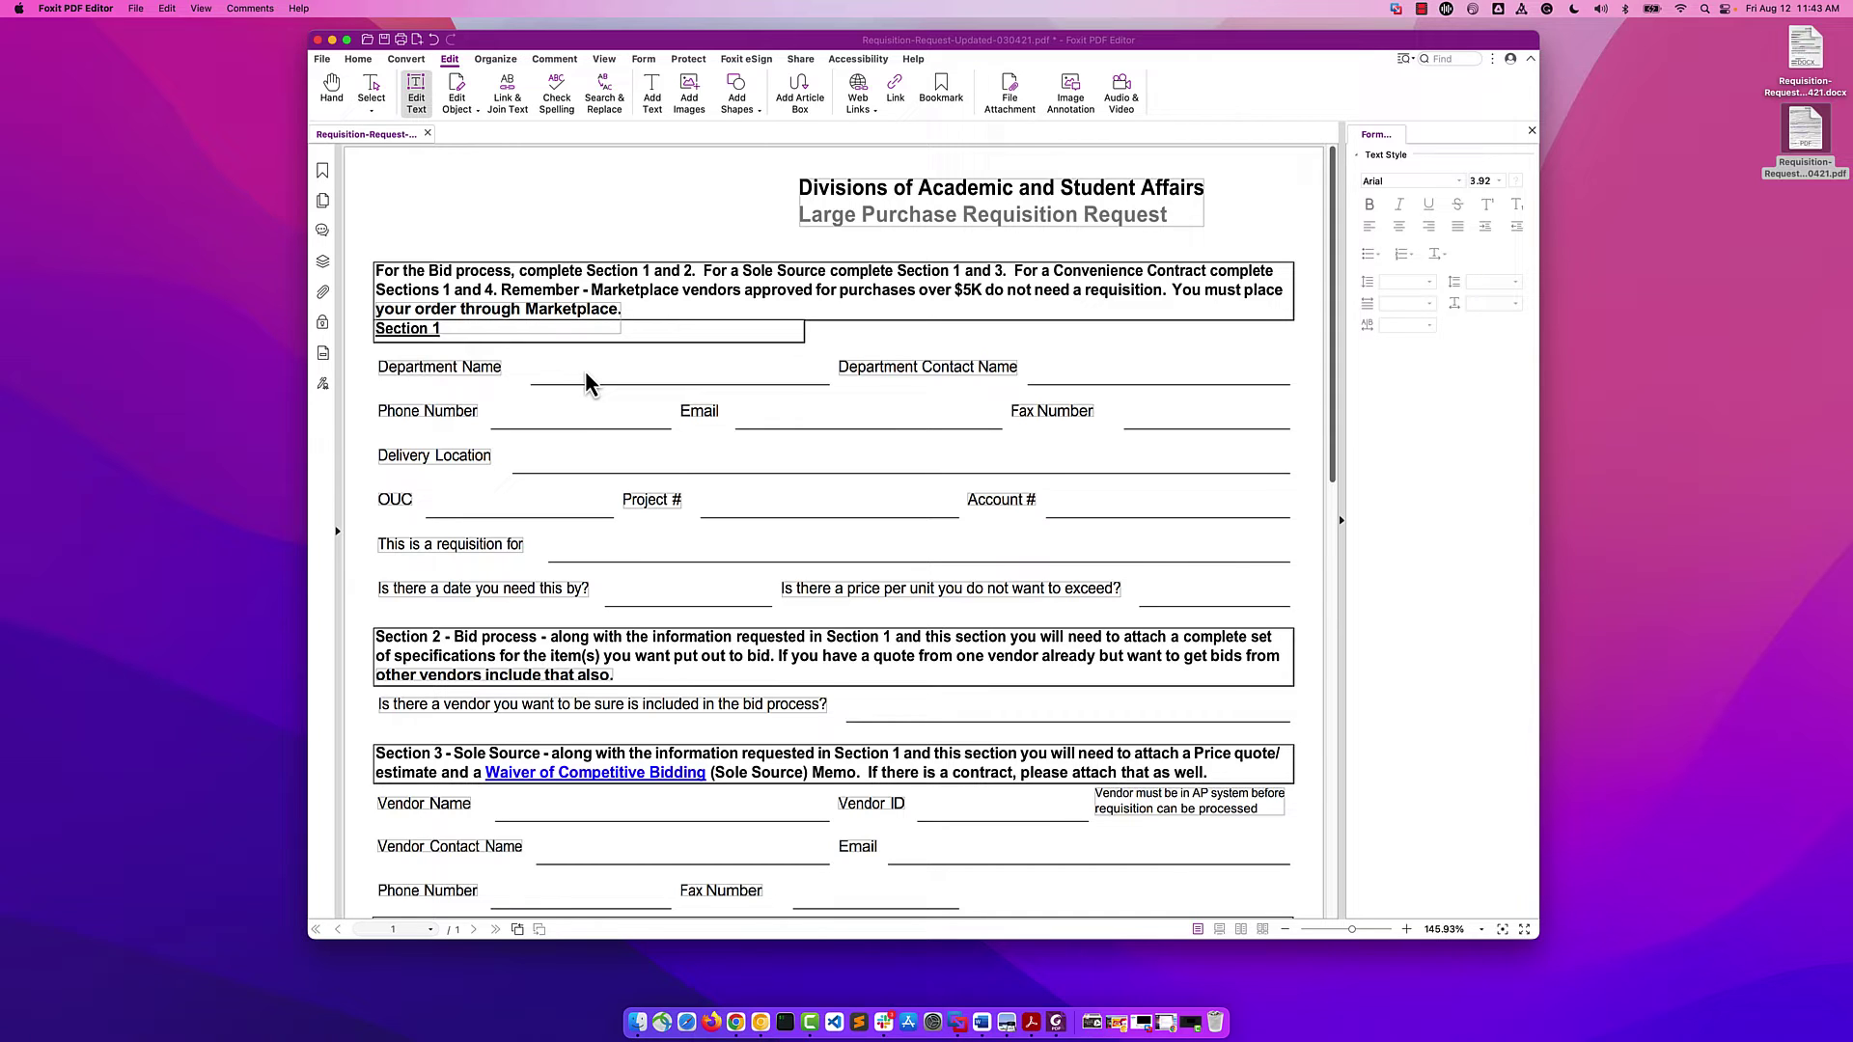
# - Run Form Field Recognition to add fillable fields such as Department Name and Email
pyautogui.click(644, 60)
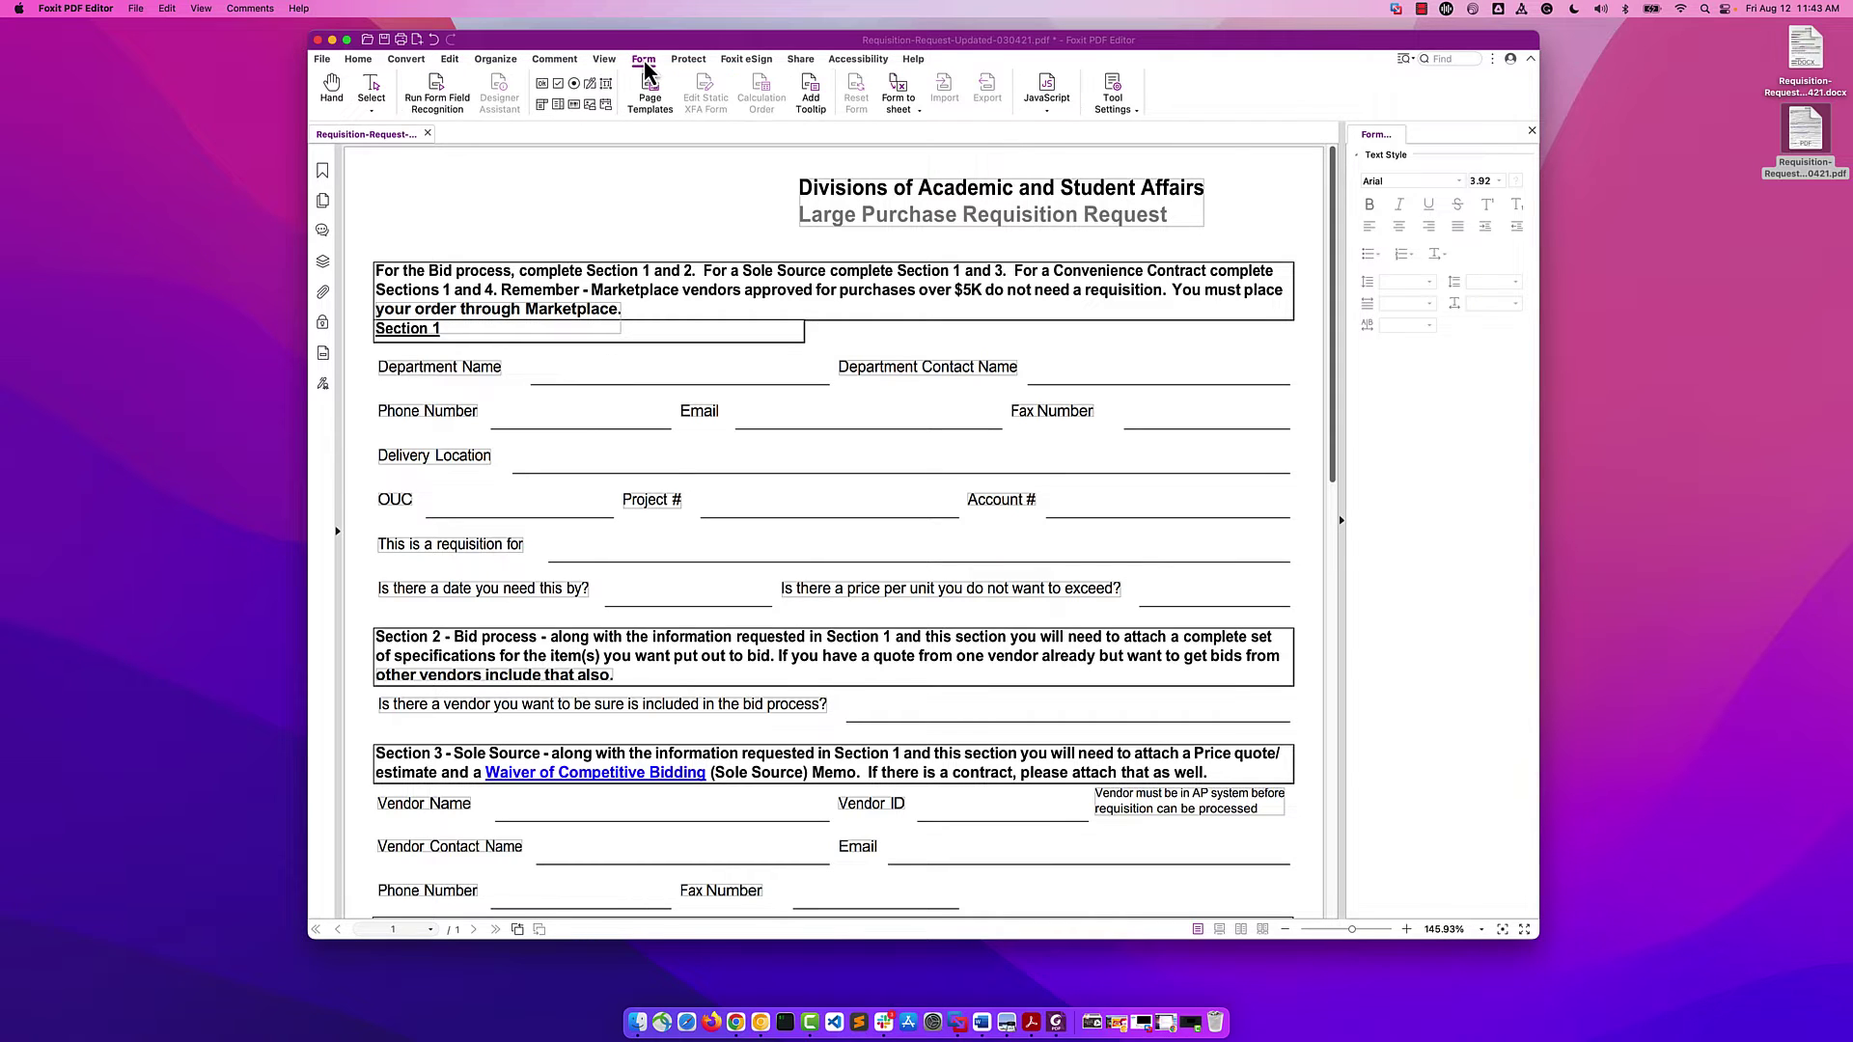
pyautogui.click(430, 104)
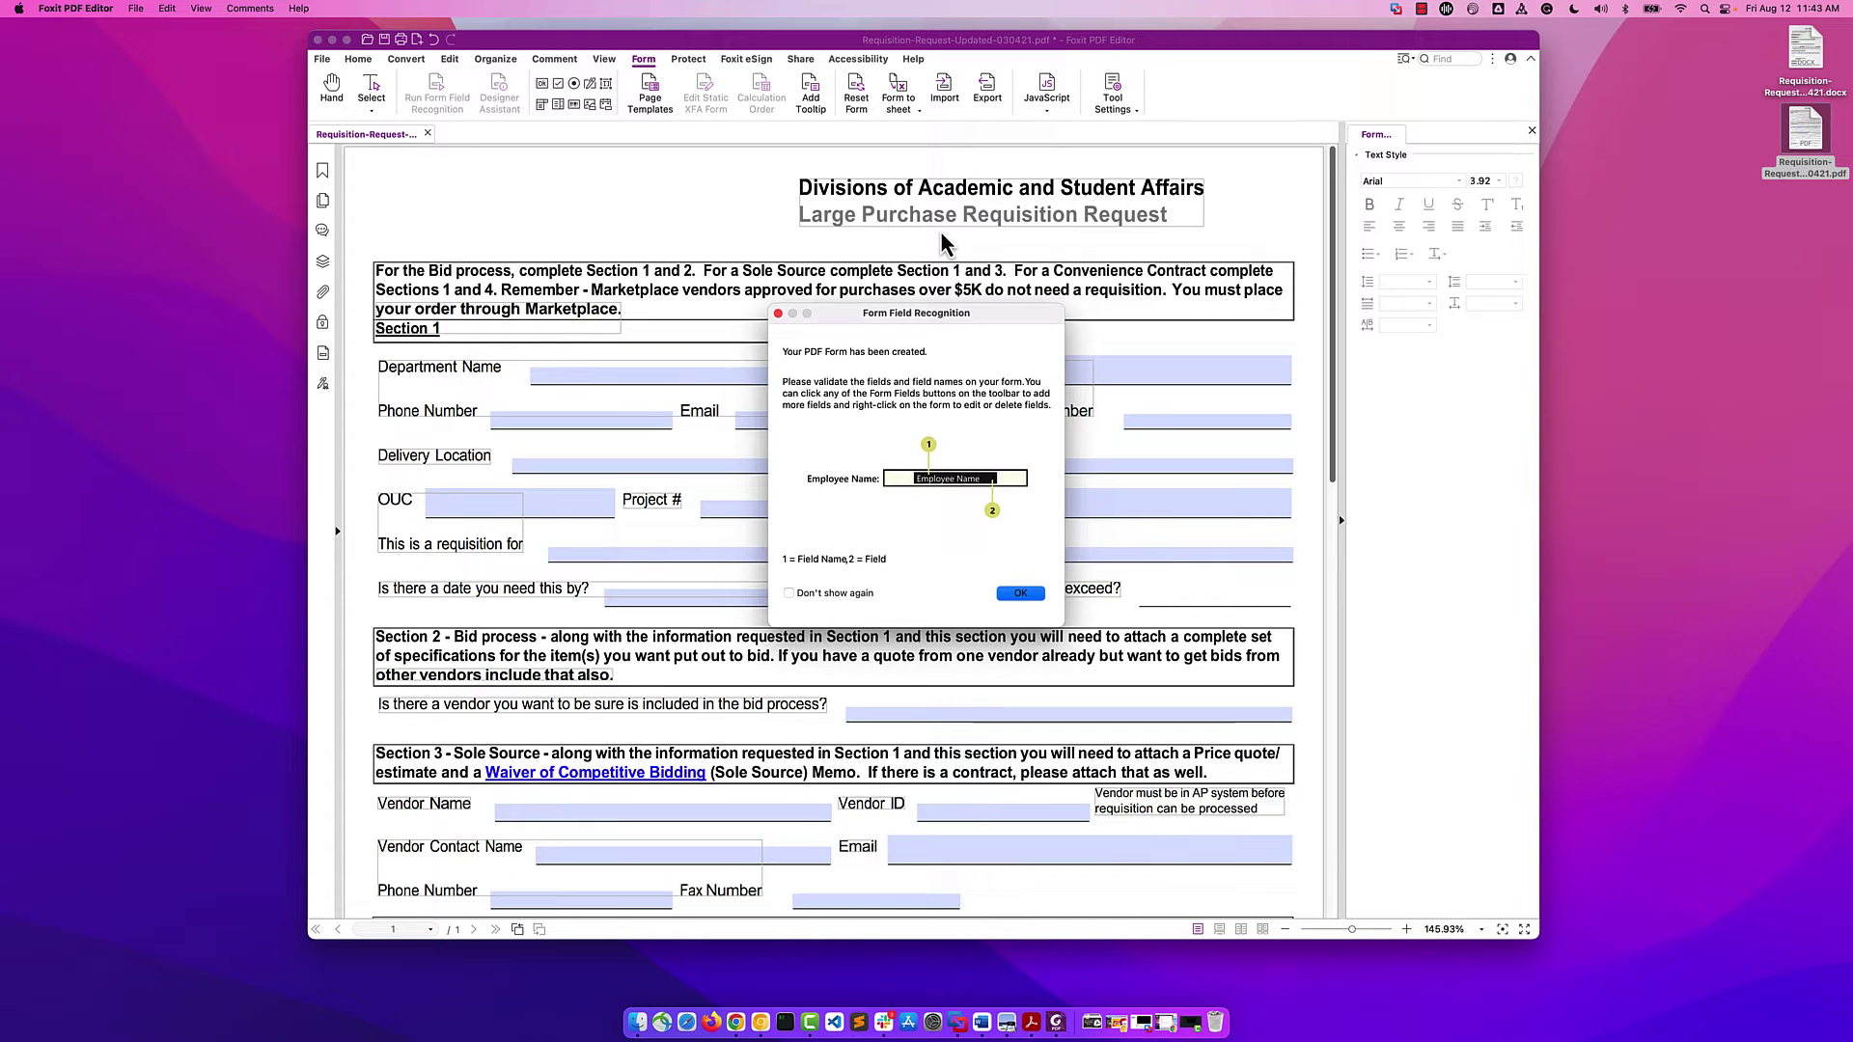
pyautogui.click(1020, 593)
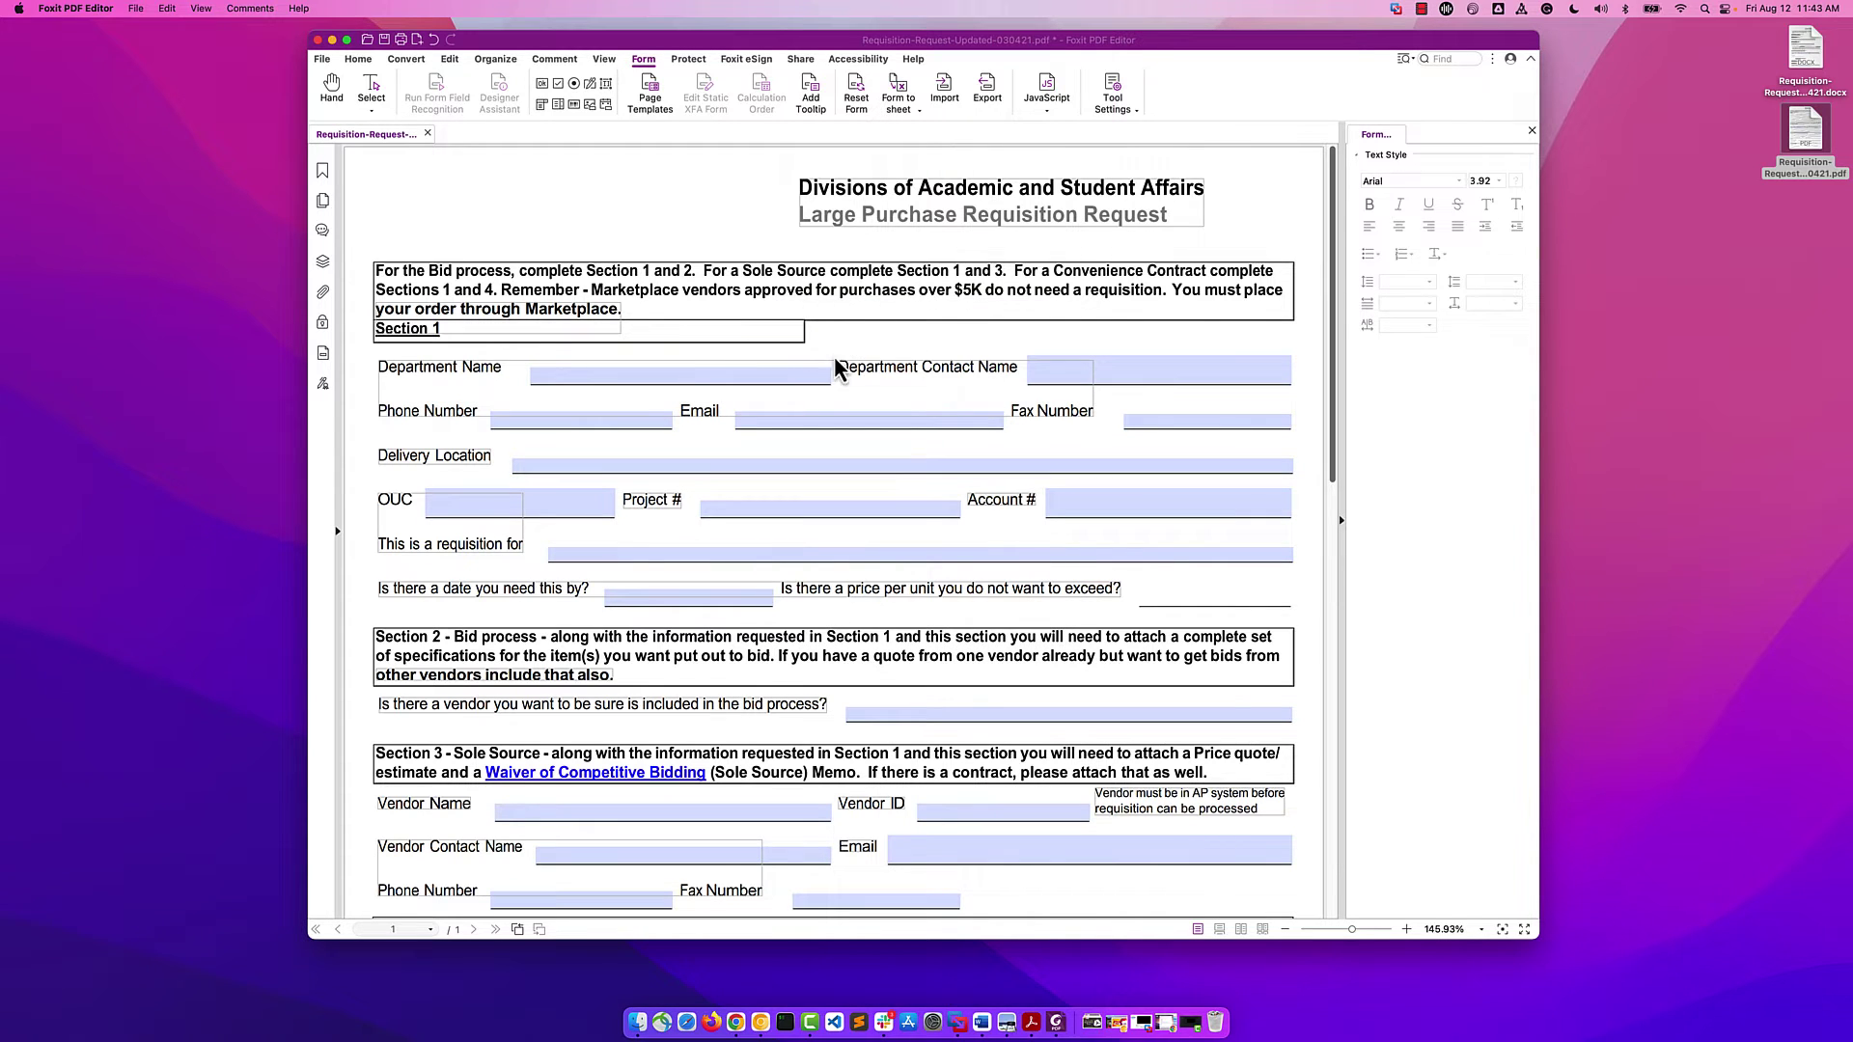
pyautogui.click(612, 380)
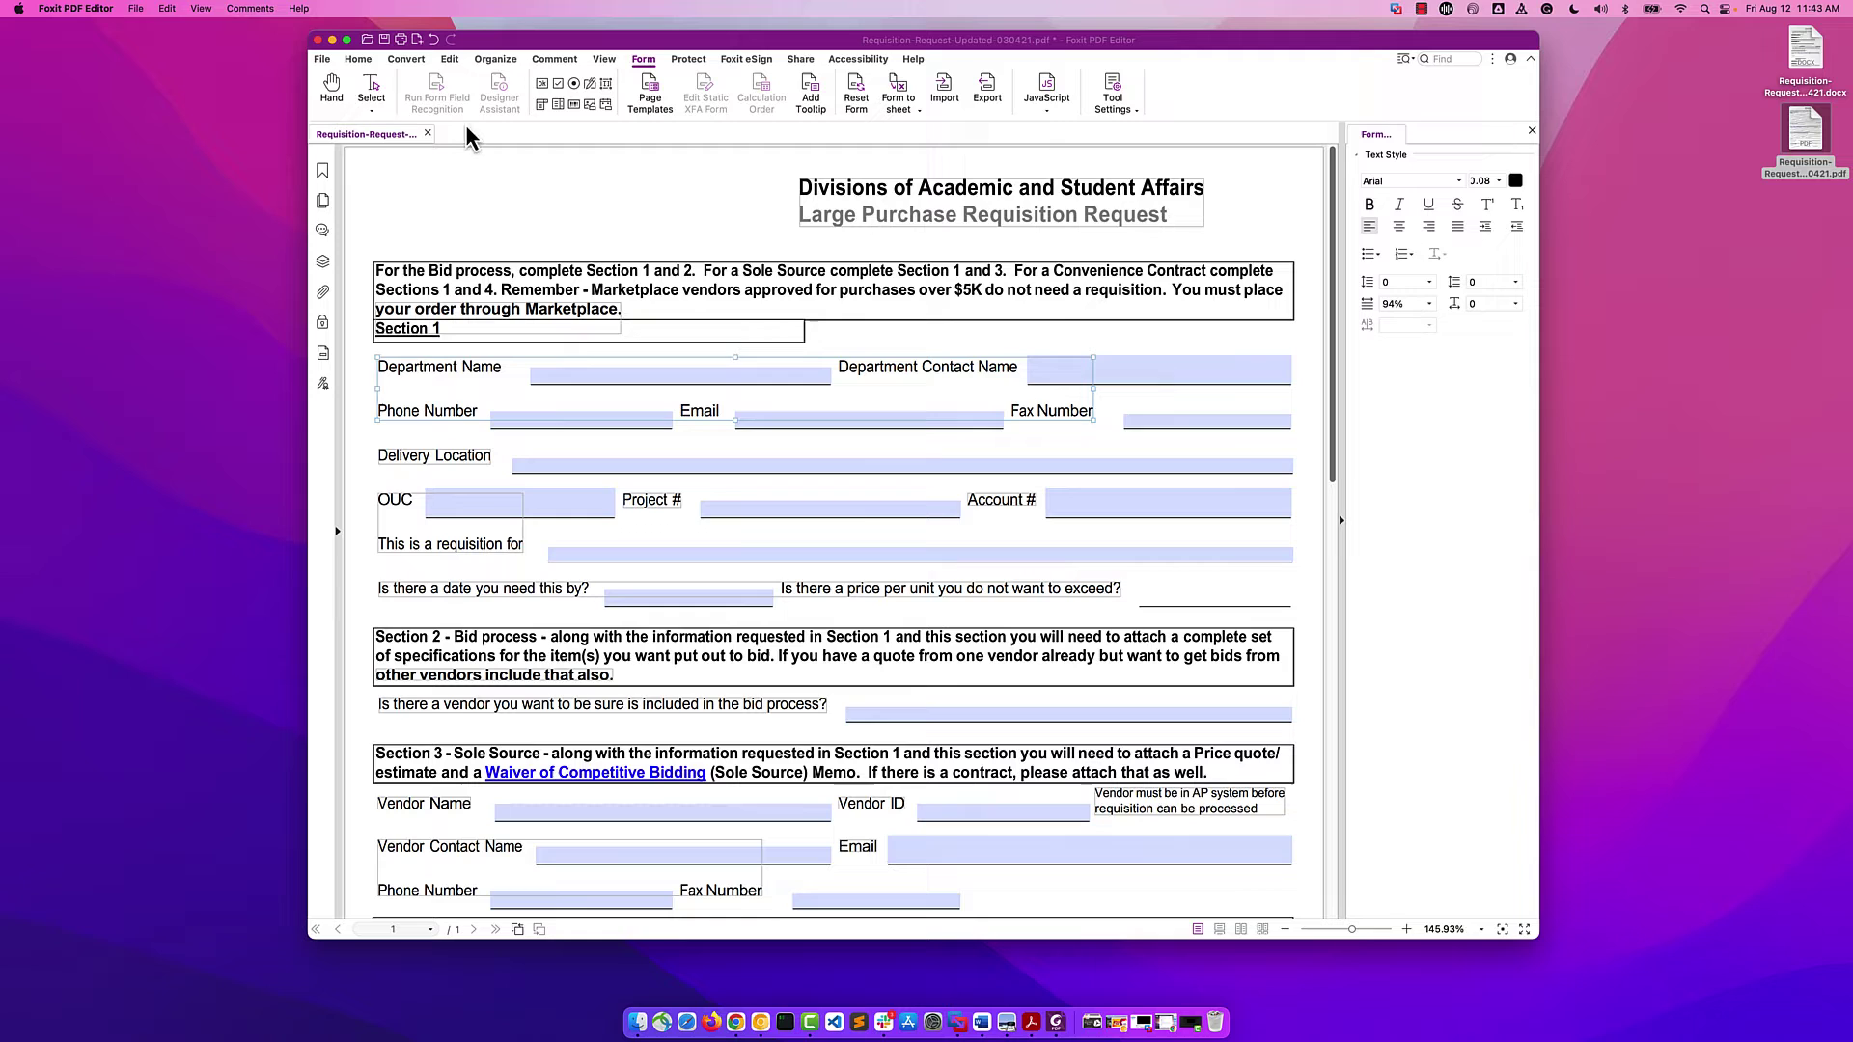
pyautogui.click(373, 93)
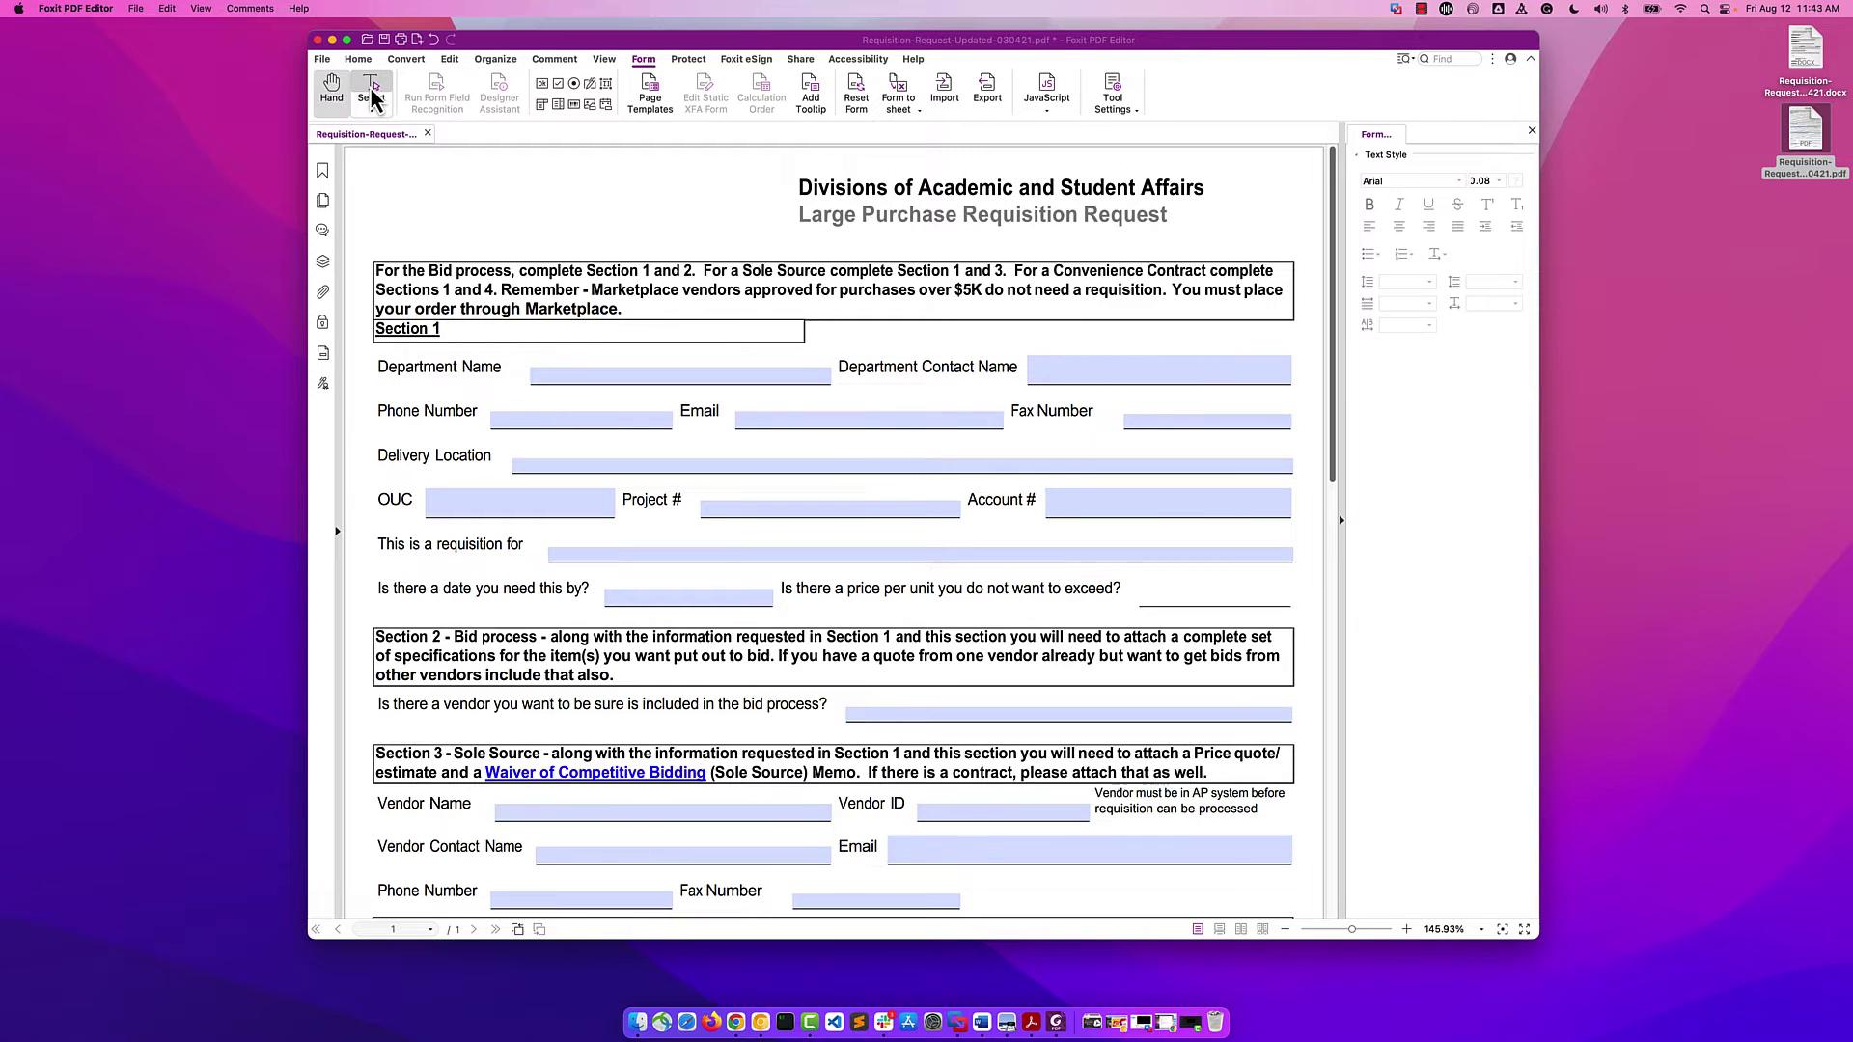
pyautogui.click(663, 377)
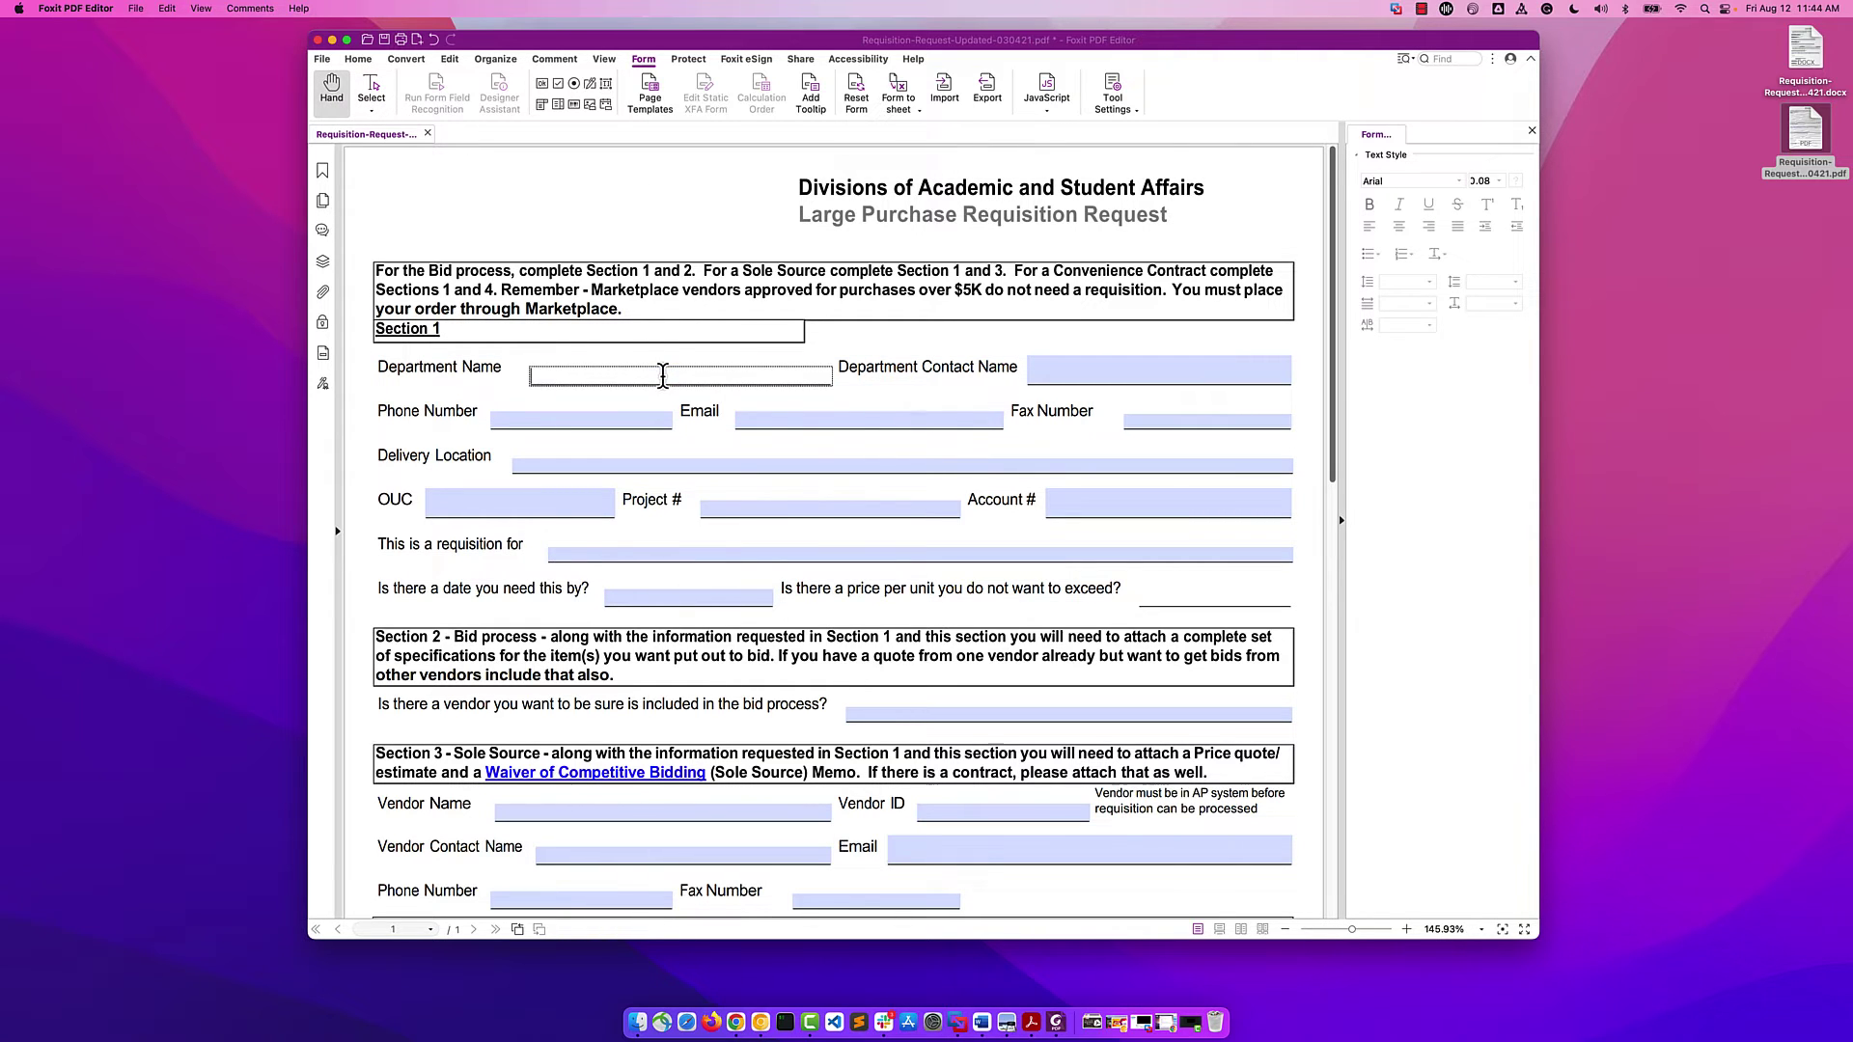
pyautogui.click(1071, 374)
pyautogui.click(1193, 424)
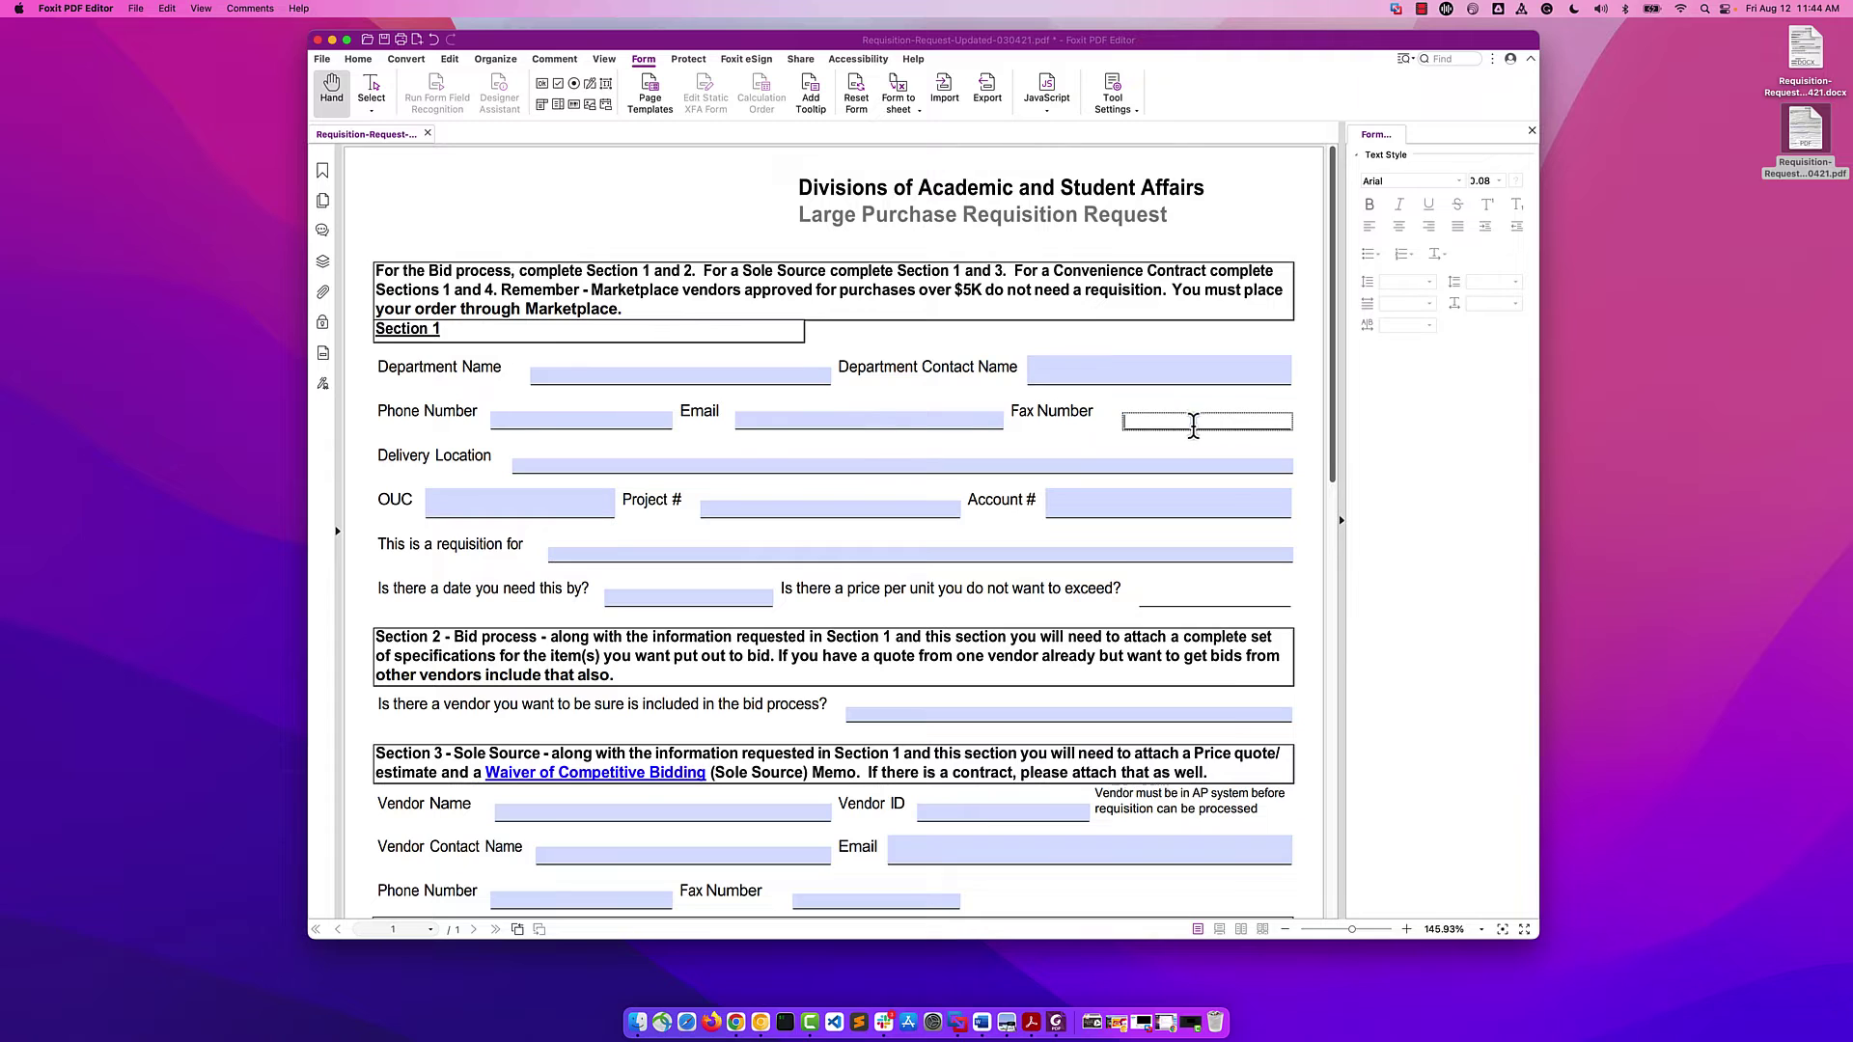
pyautogui.click(608, 374)
pyautogui.write('asgd')
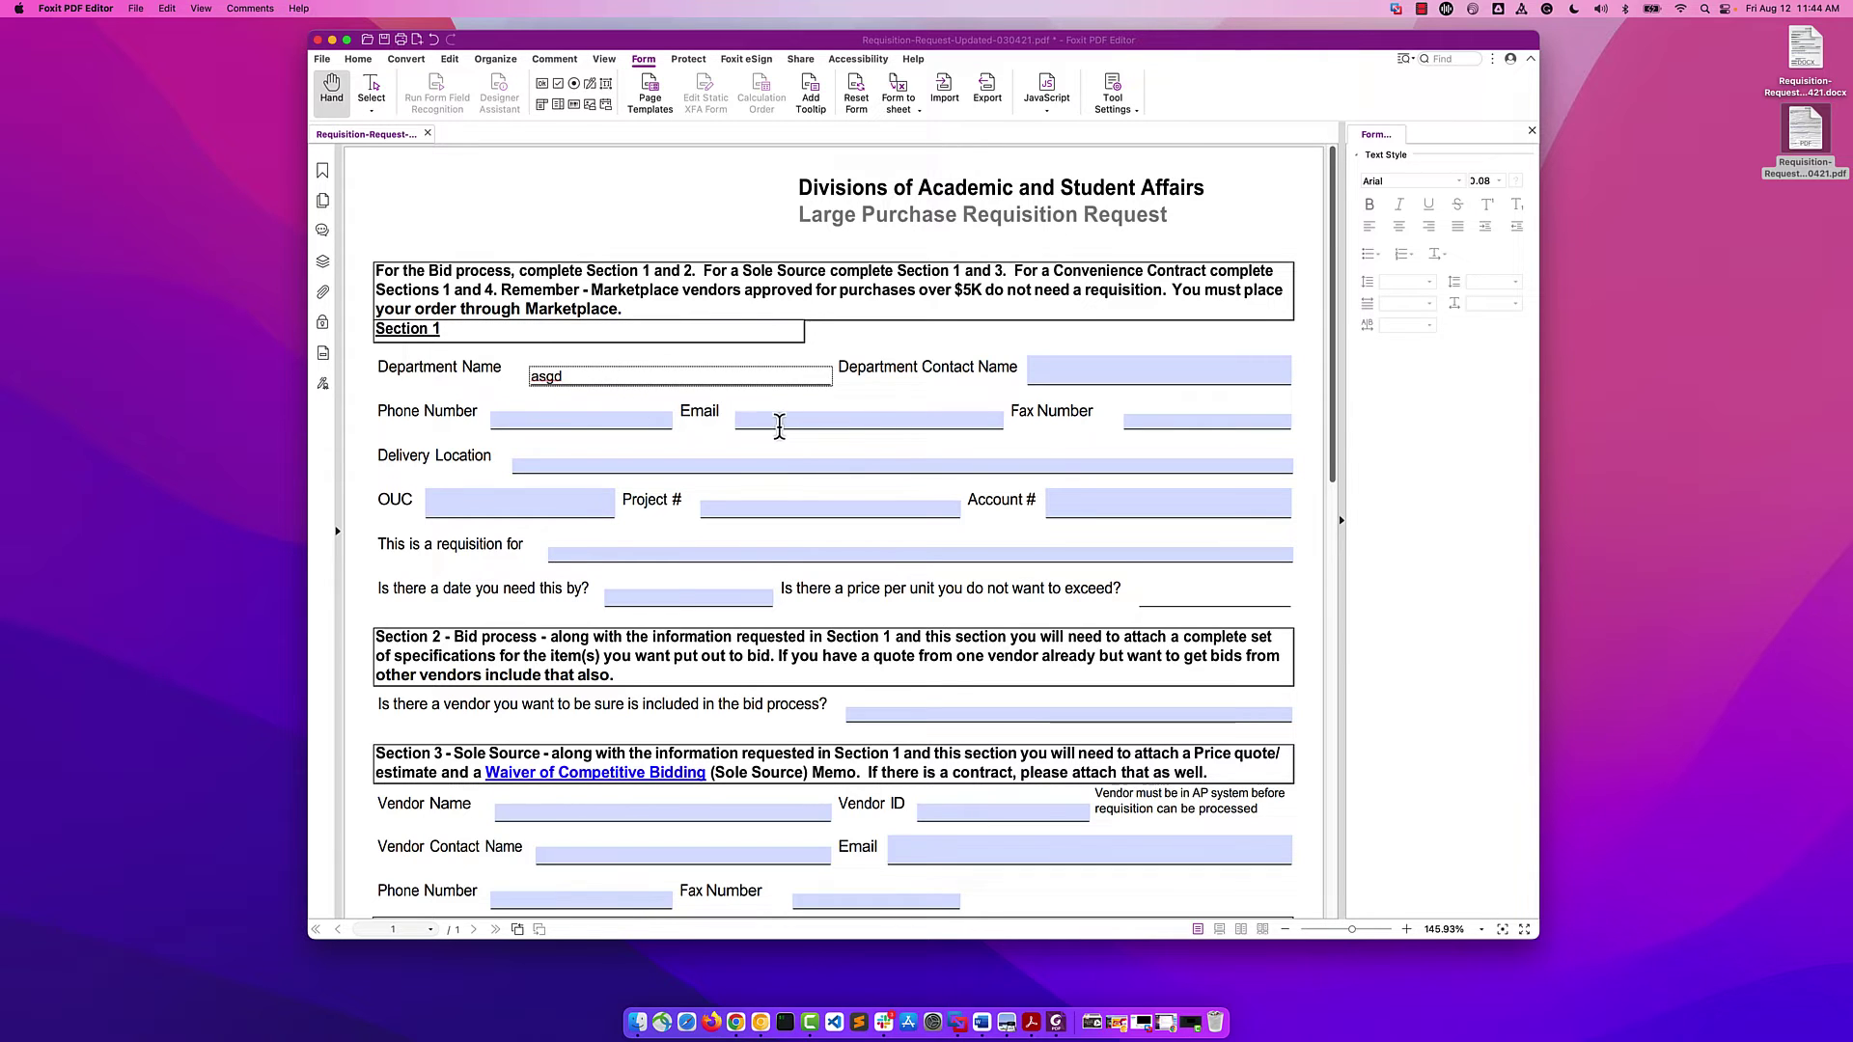
pyautogui.click(778, 425)
pyautogui.write('asdg')
pyautogui.click(720, 468)
pyautogui.write('sadg')
pyautogui.click(730, 511)
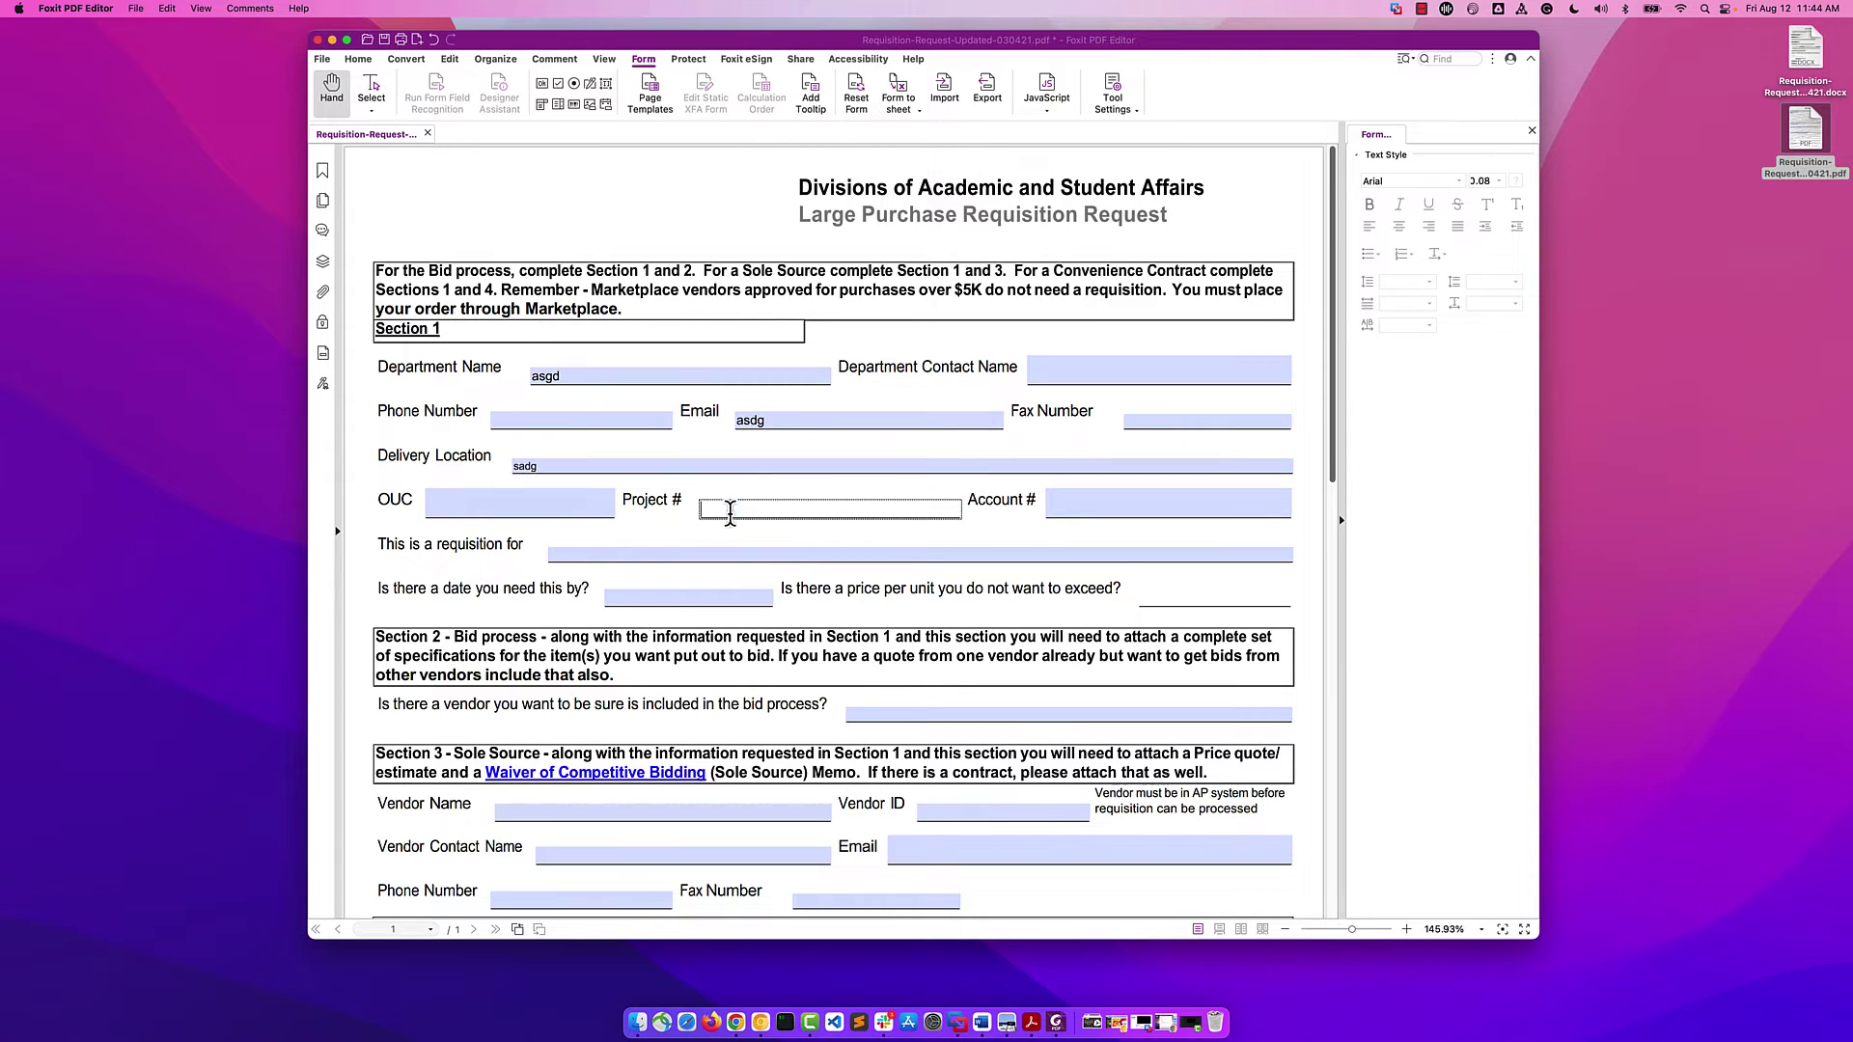
pyautogui.scroll(-5, 773, 454)
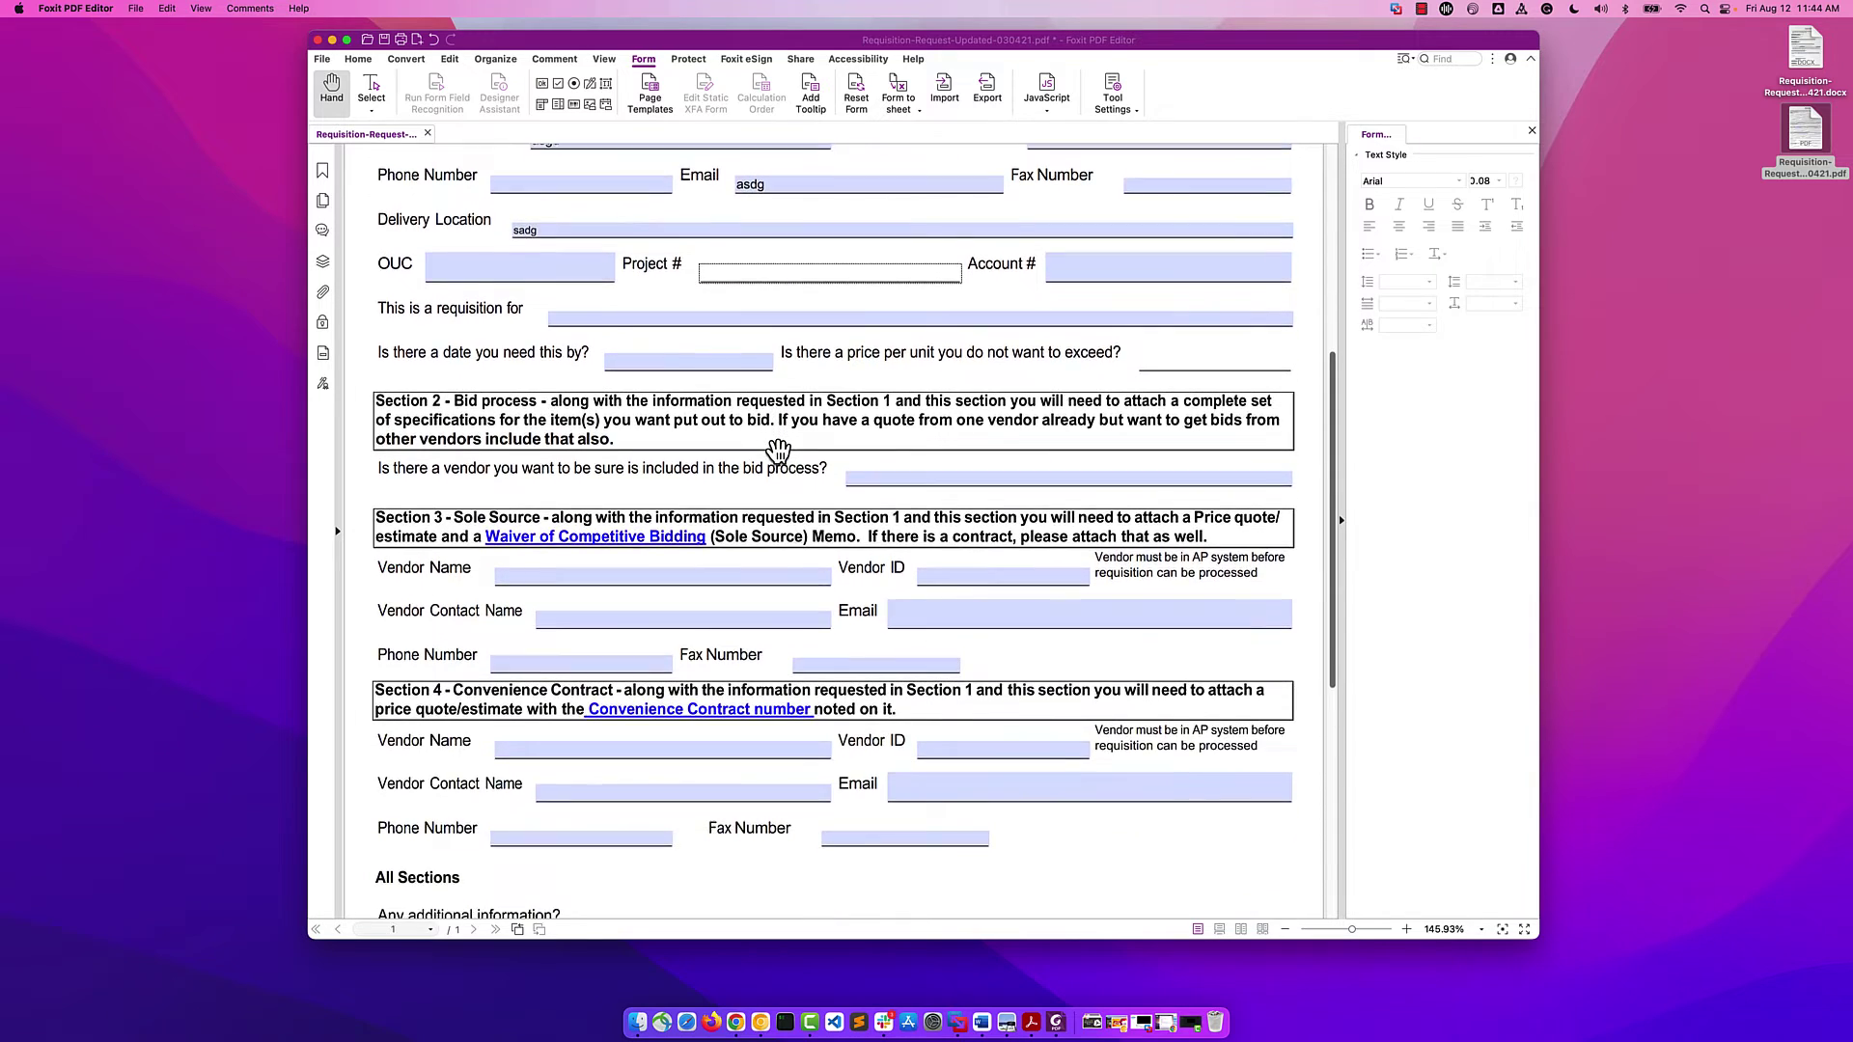
pyautogui.scroll(-5, 778, 449)
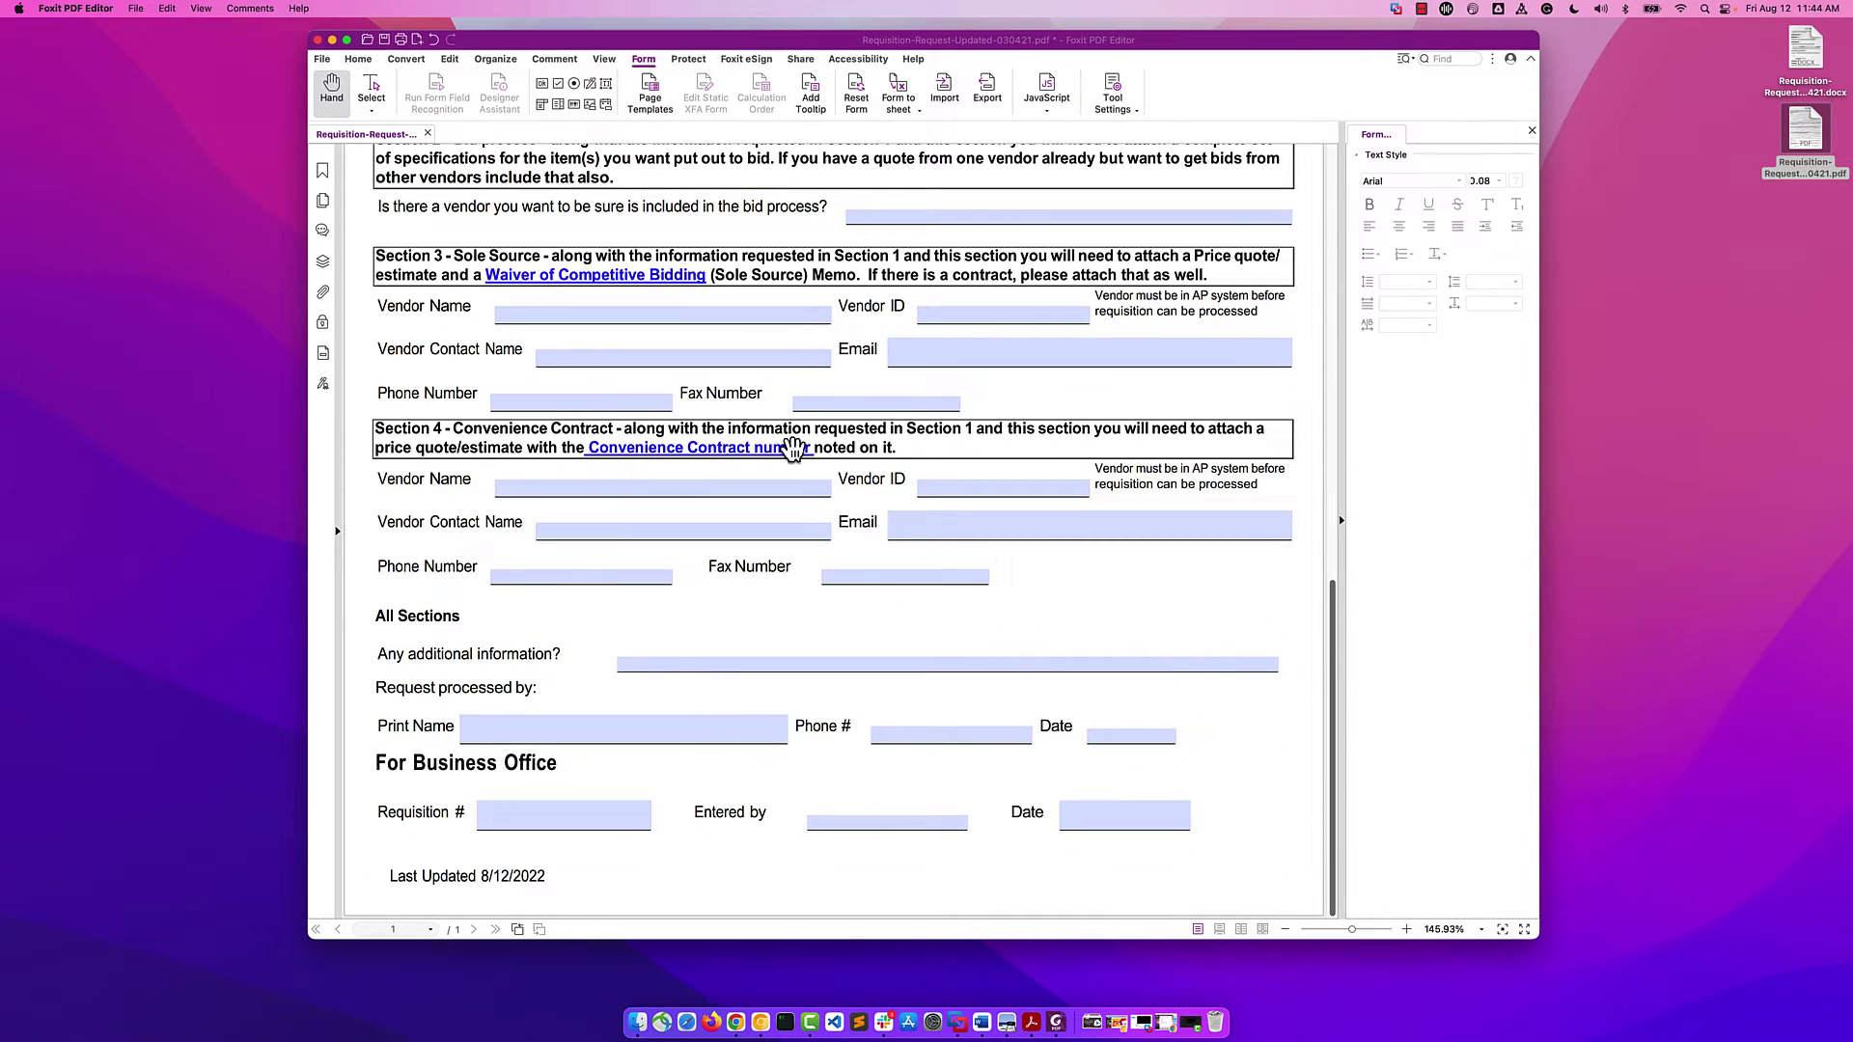
pyautogui.scroll(10, 902, 323)
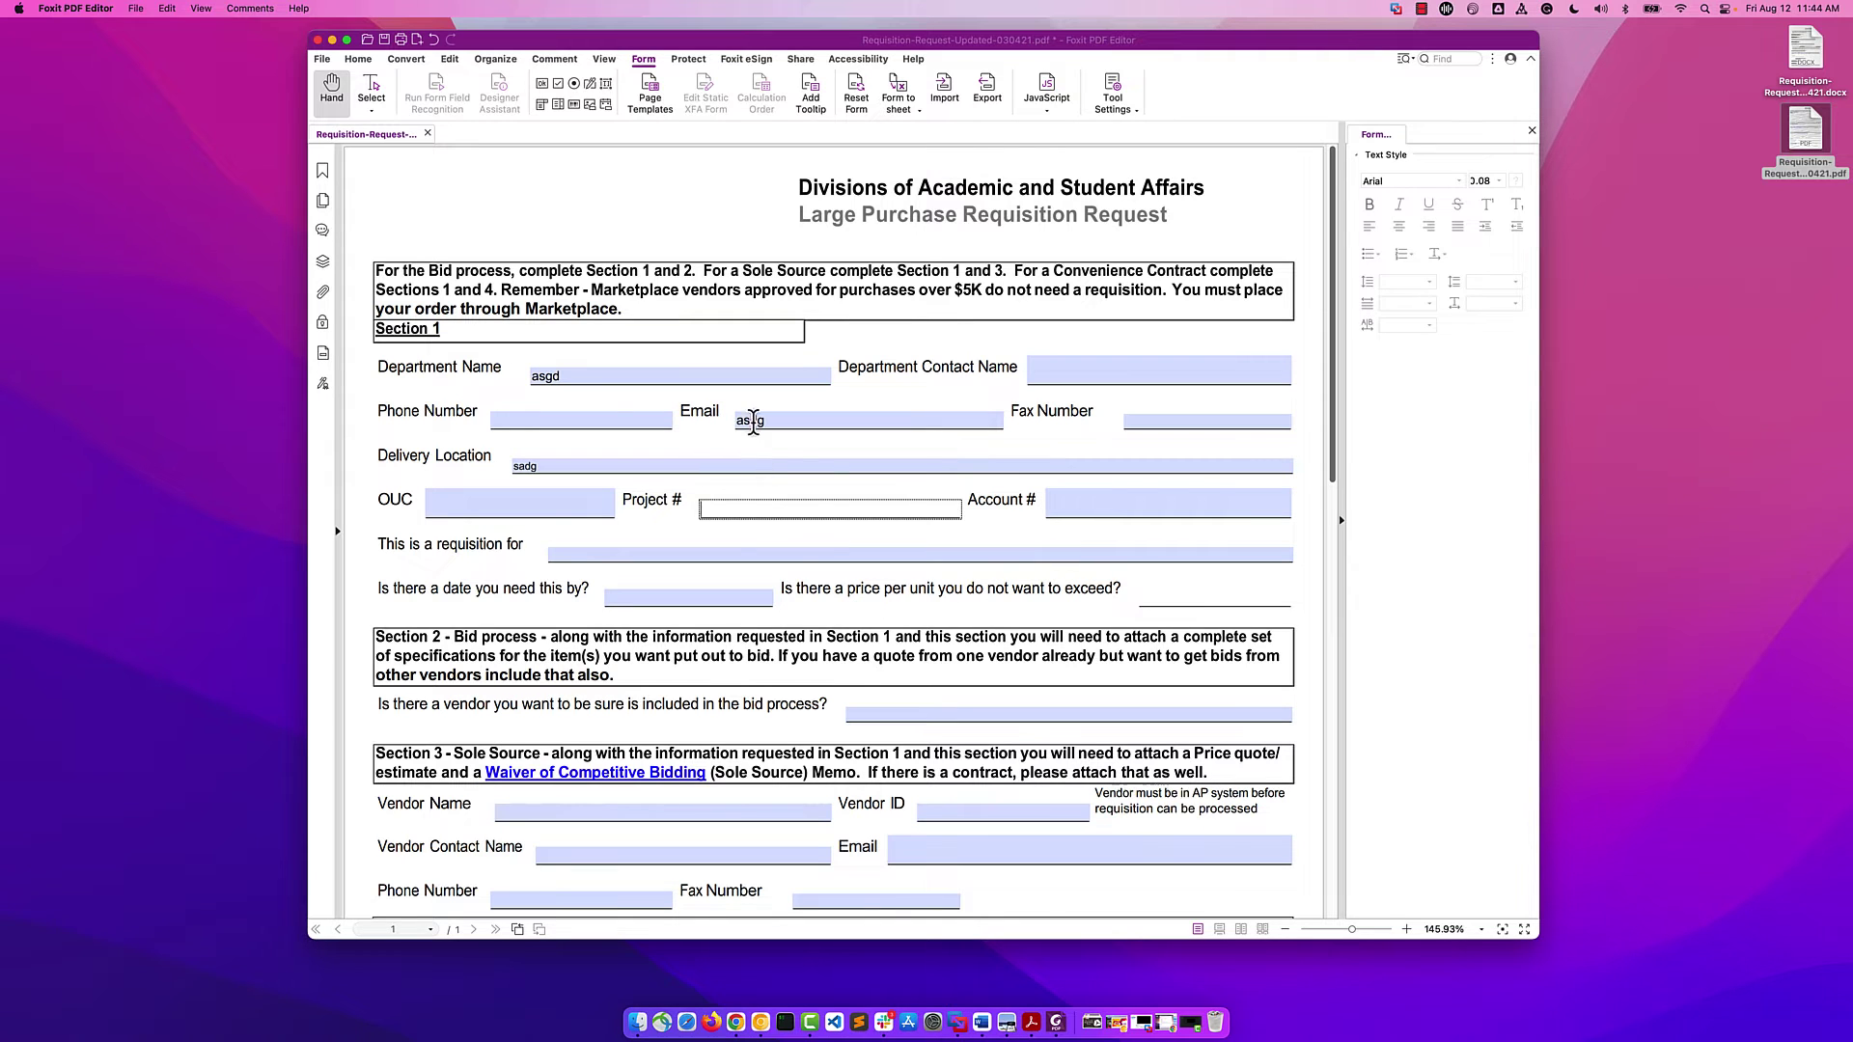
pyautogui.doubleClick(528, 467)
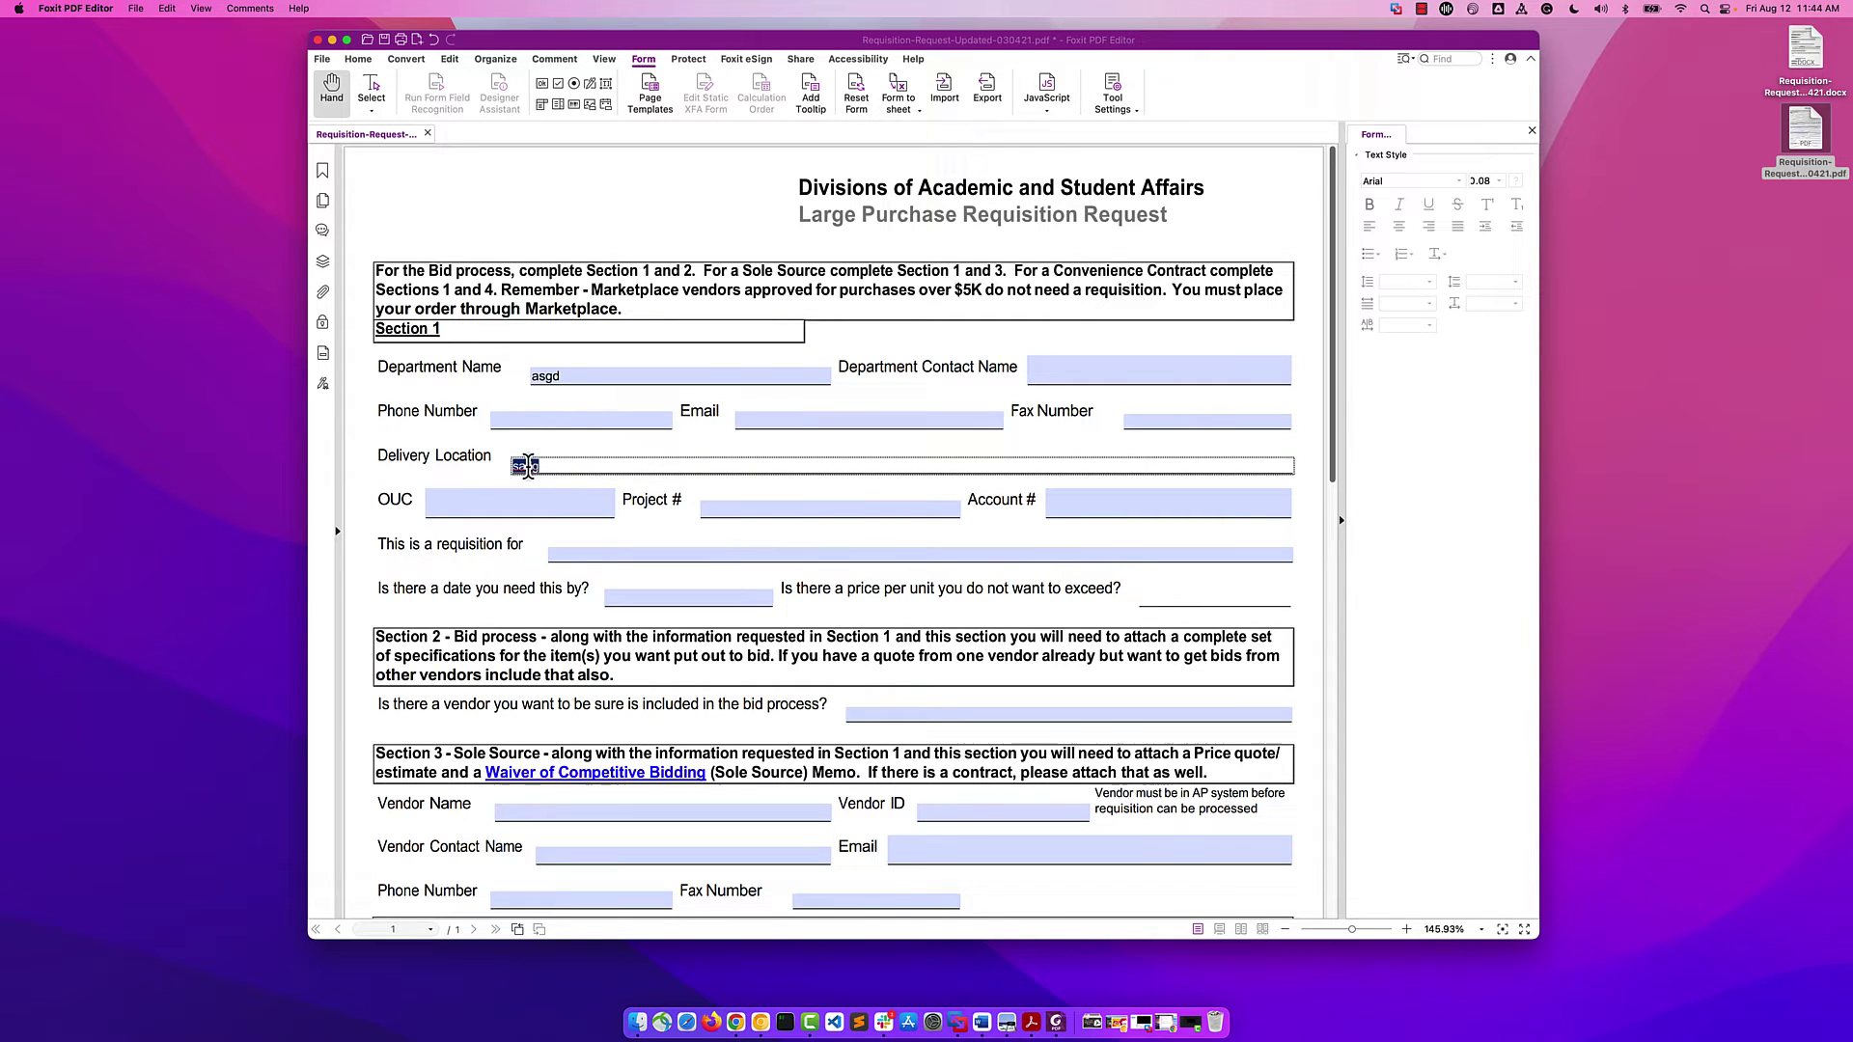
pyautogui.press('Delete')
pyautogui.doubleClick(546, 374)
pyautogui.press('Delete')
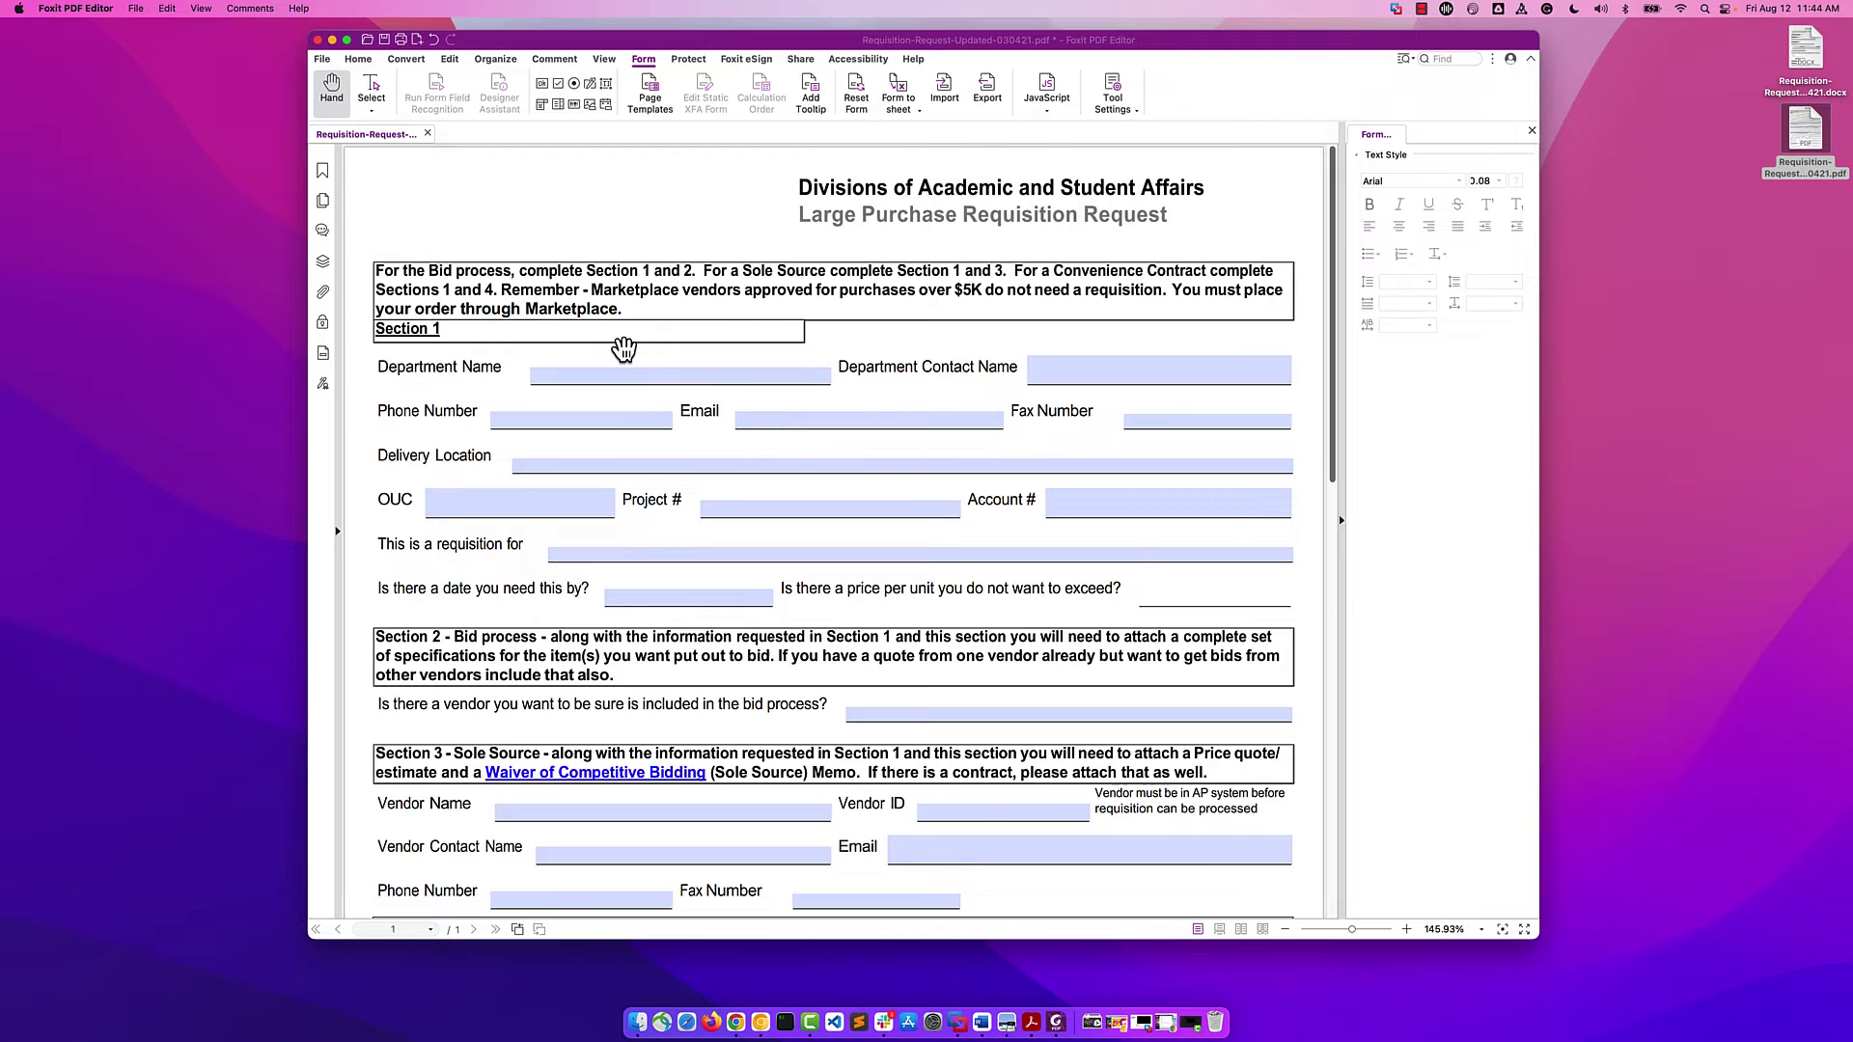
# - Draw a text field named PriceNotExceed beside the price-per-unit question
pyautogui.click(606, 85)
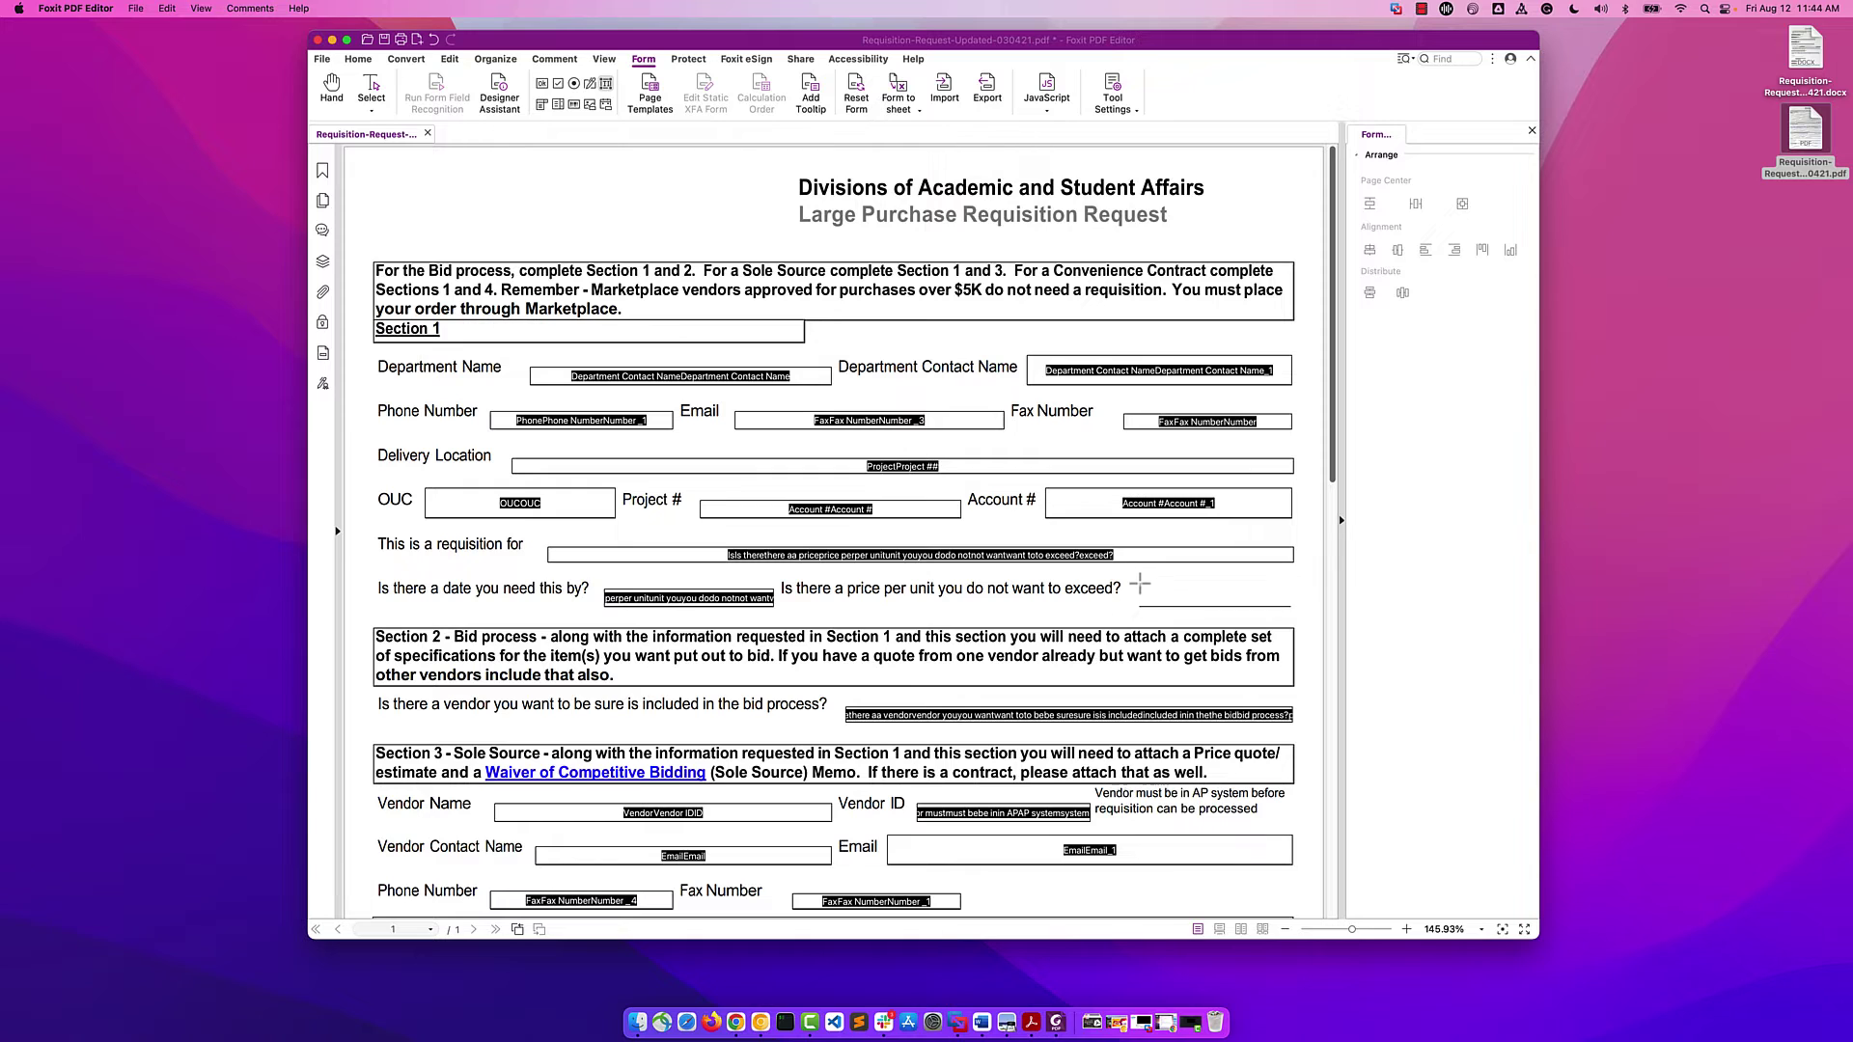
pyautogui.moveTo(1141, 577)
pyautogui.mouseDown()
pyautogui.moveTo(1179, 605)
pyautogui.moveTo(1293, 606)
pyautogui.mouseUp()
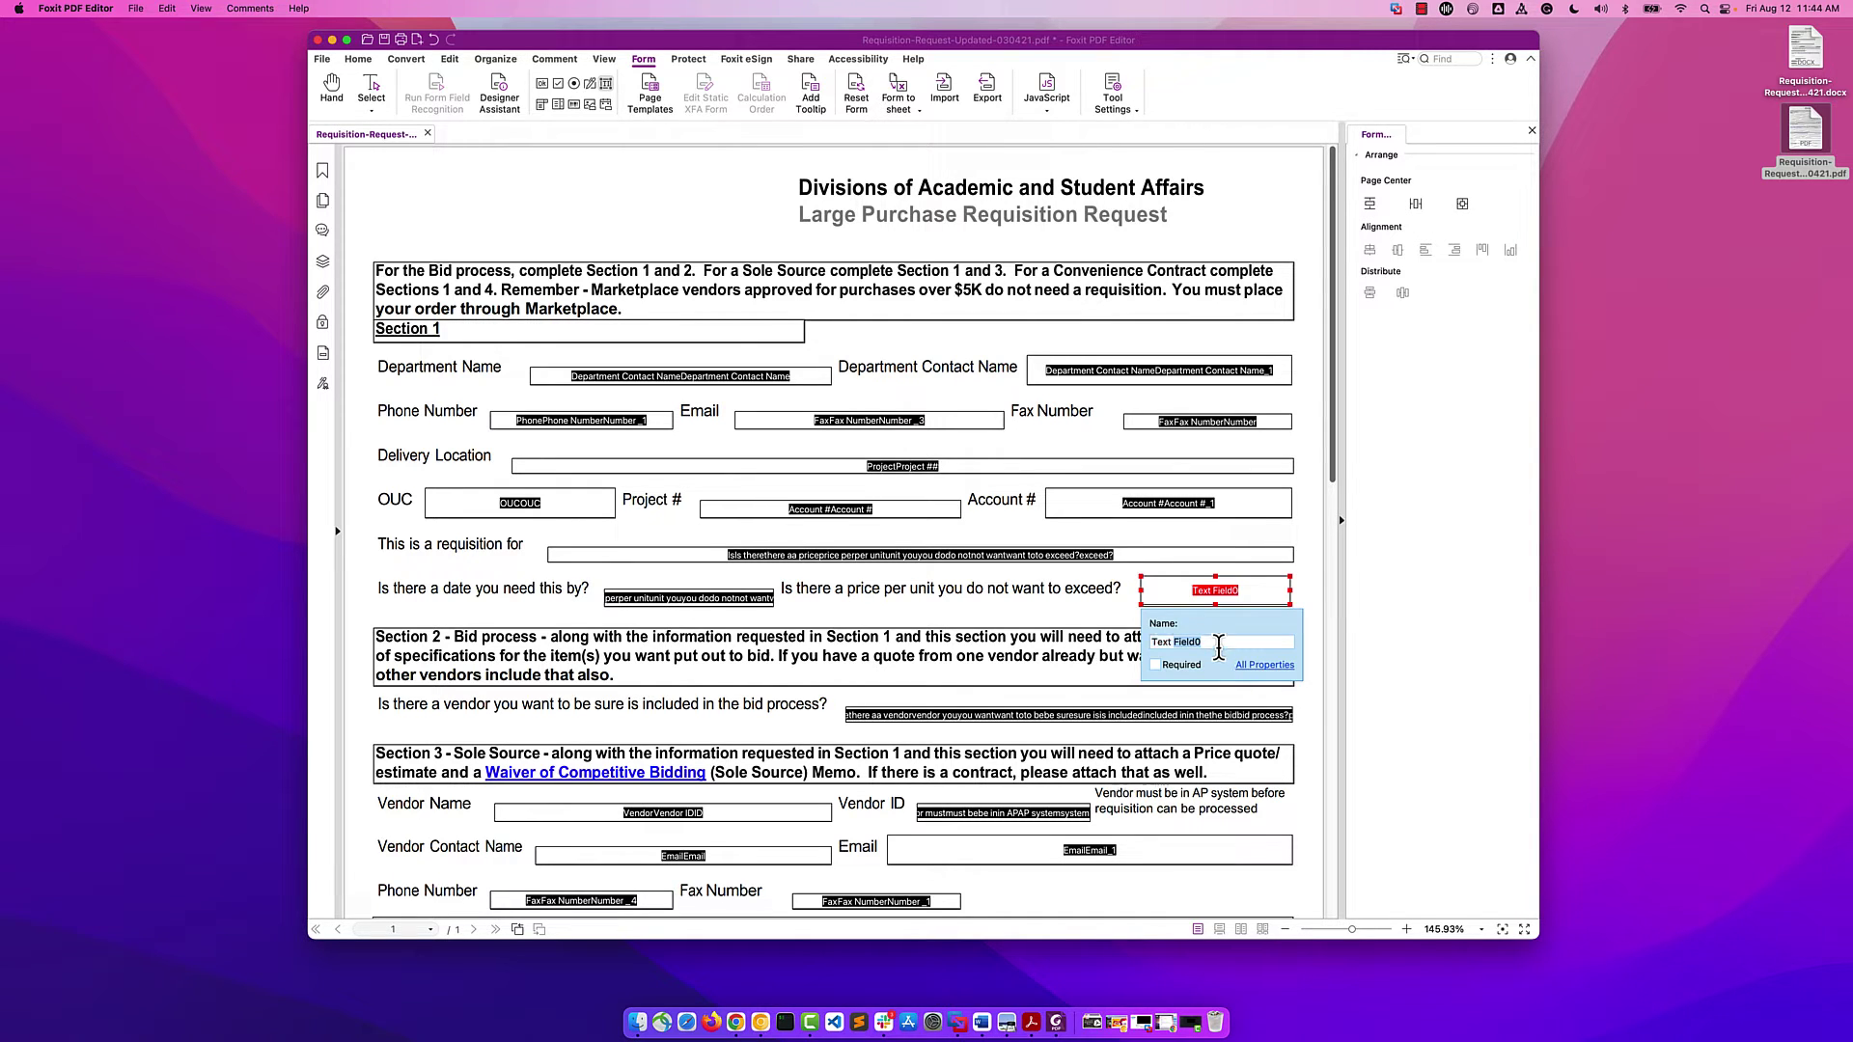
pyautogui.write('PriceNotExceed')
# - Format the PriceNotExceed field as a Number with U.S. Dollar ($) currency
pyautogui.click(1265, 666)
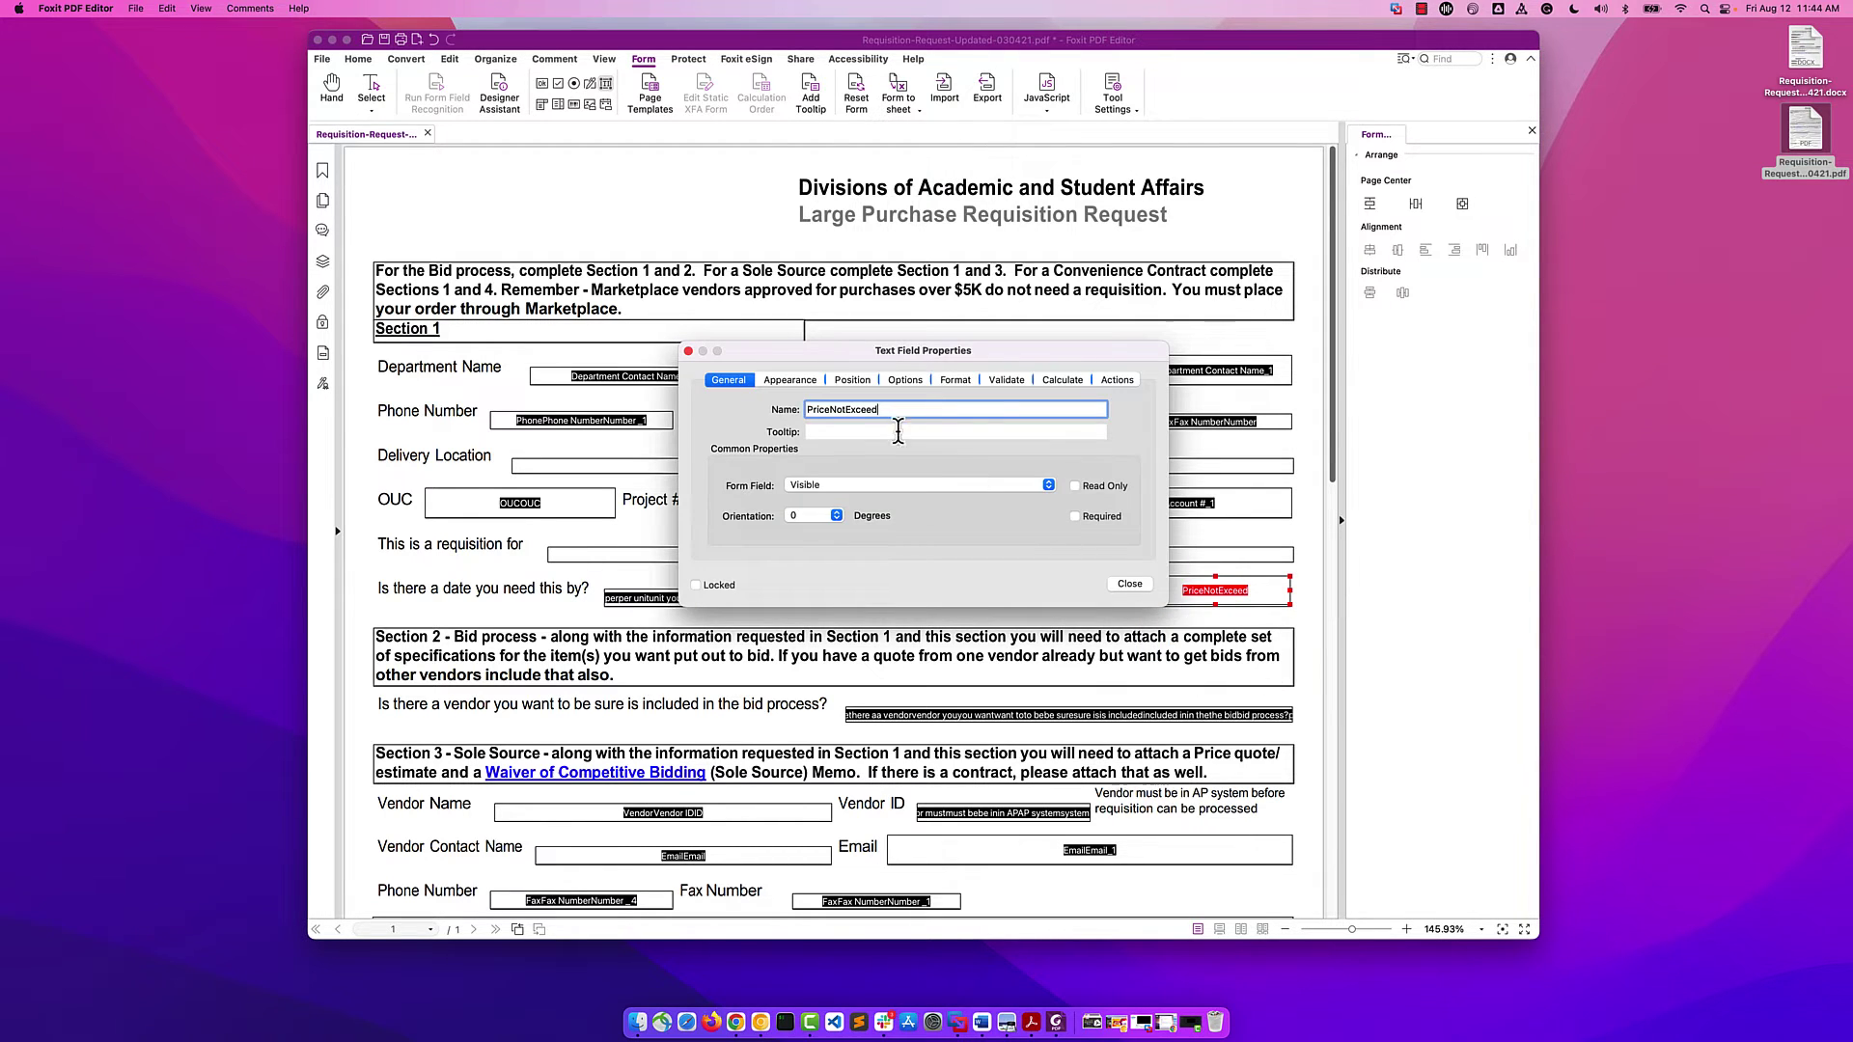
pyautogui.click(789, 383)
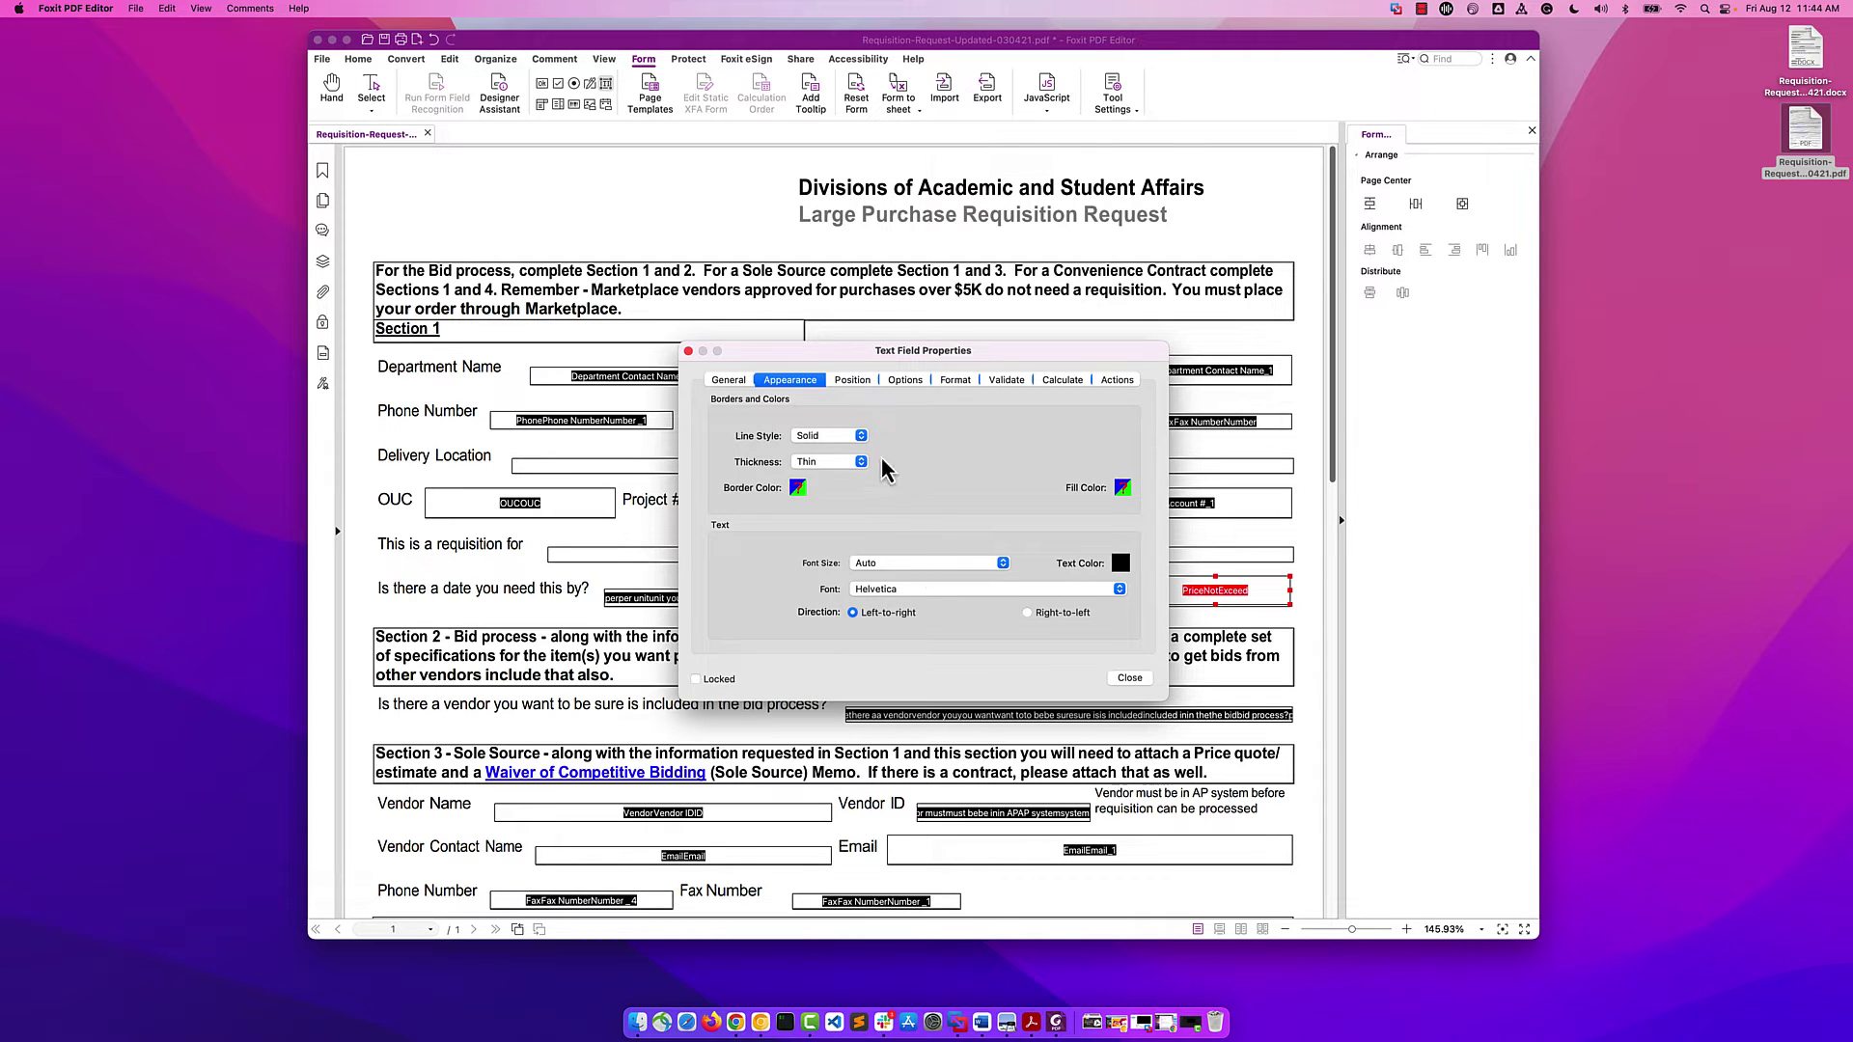
pyautogui.click(851, 382)
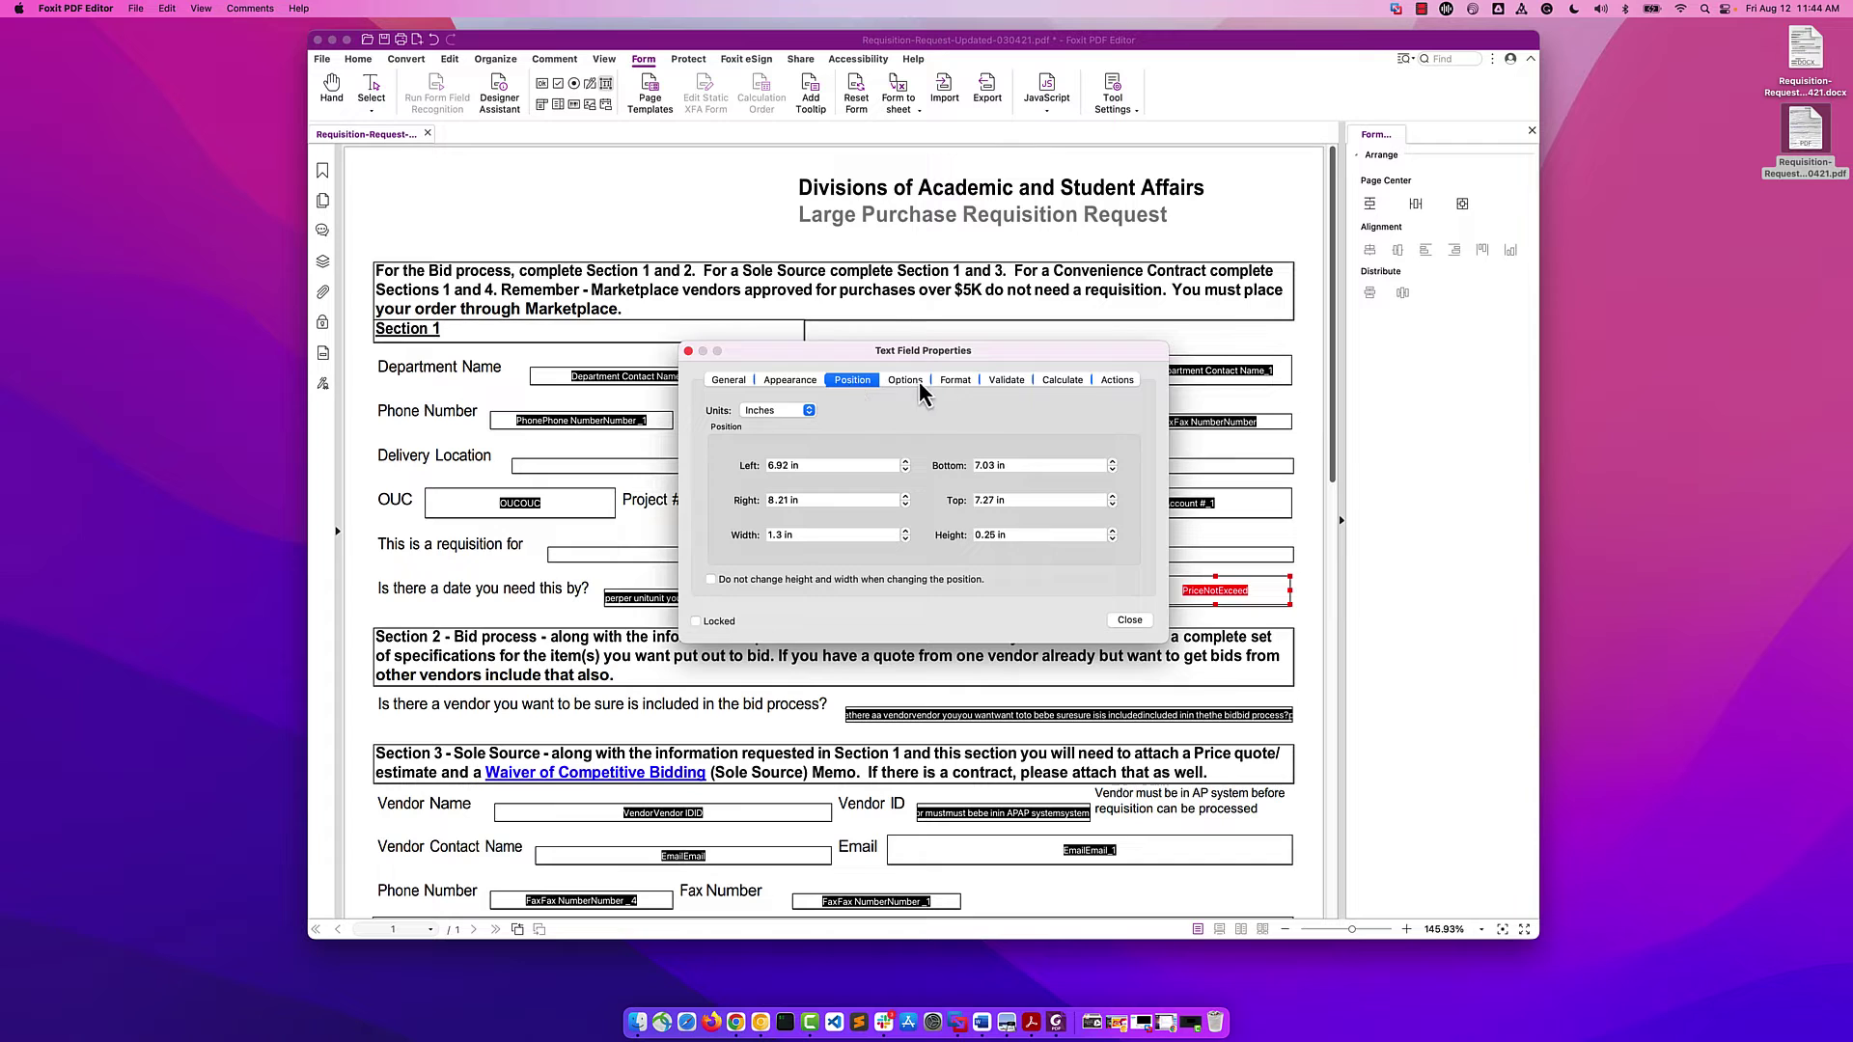
pyautogui.click(955, 380)
pyautogui.click(884, 411)
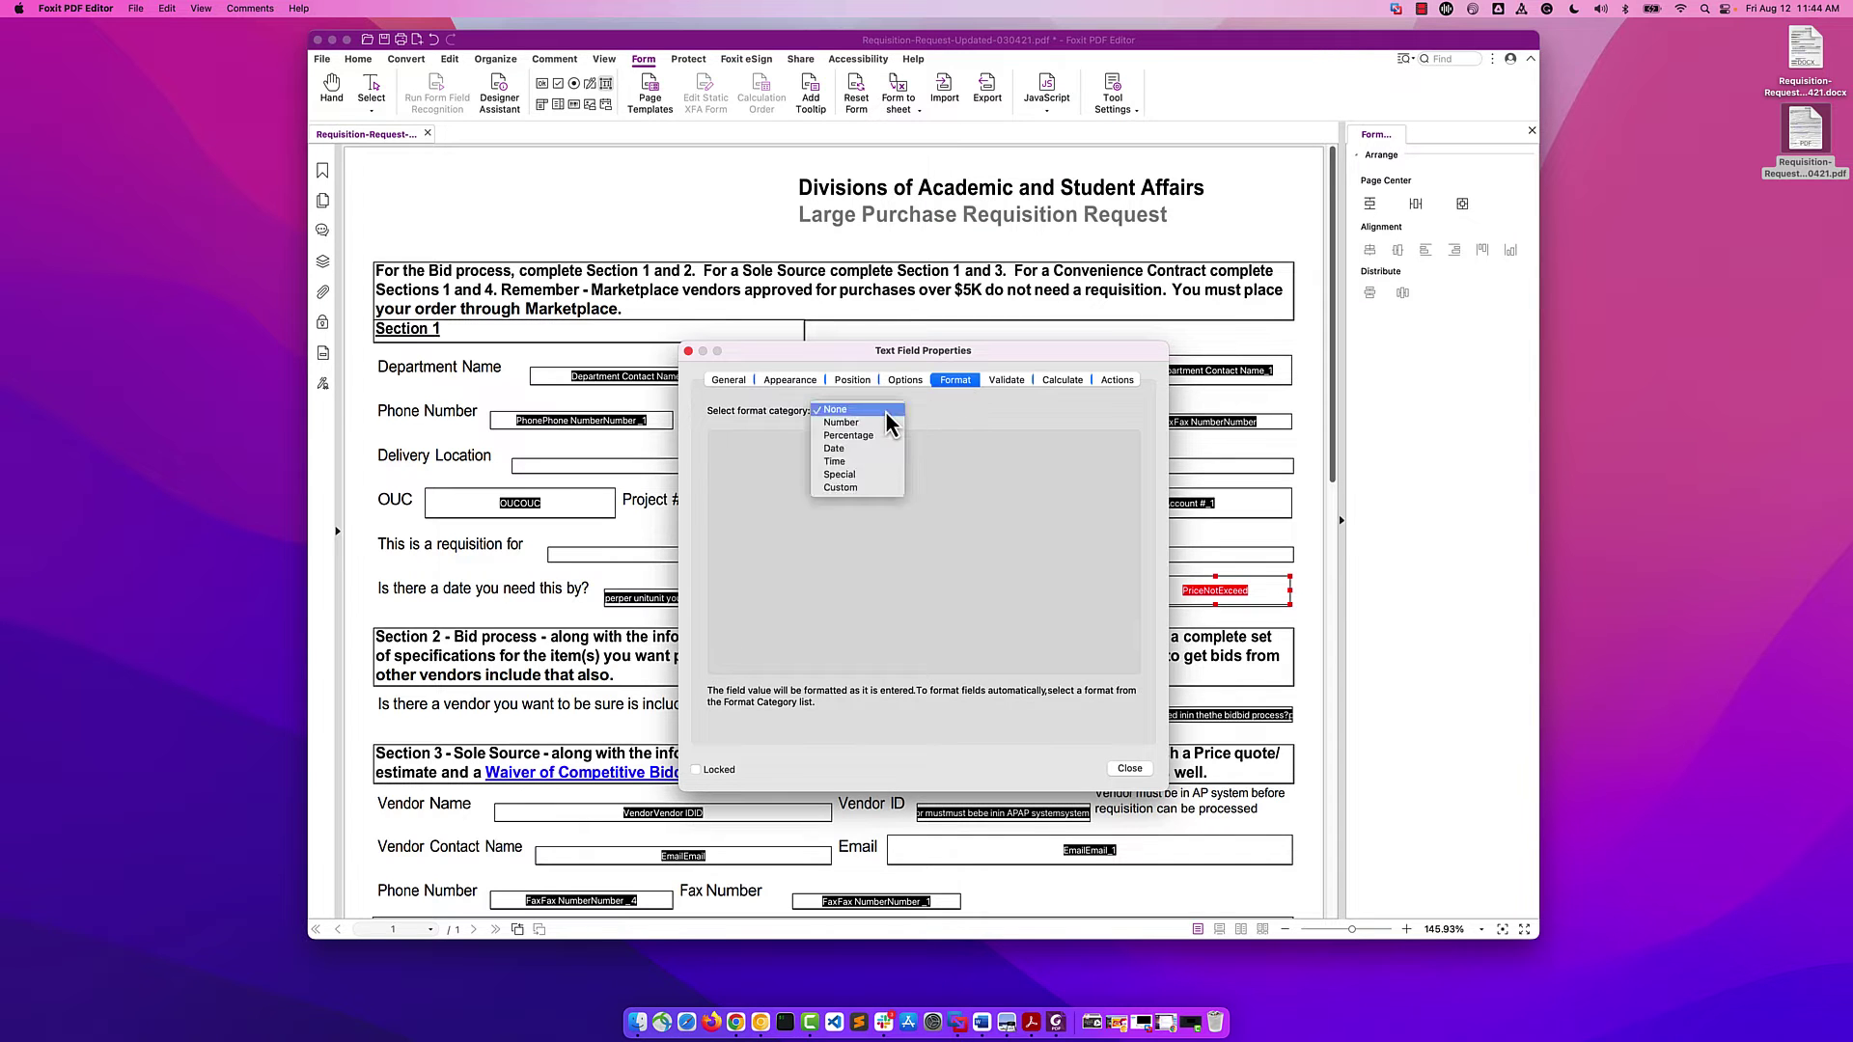
pyautogui.click(870, 422)
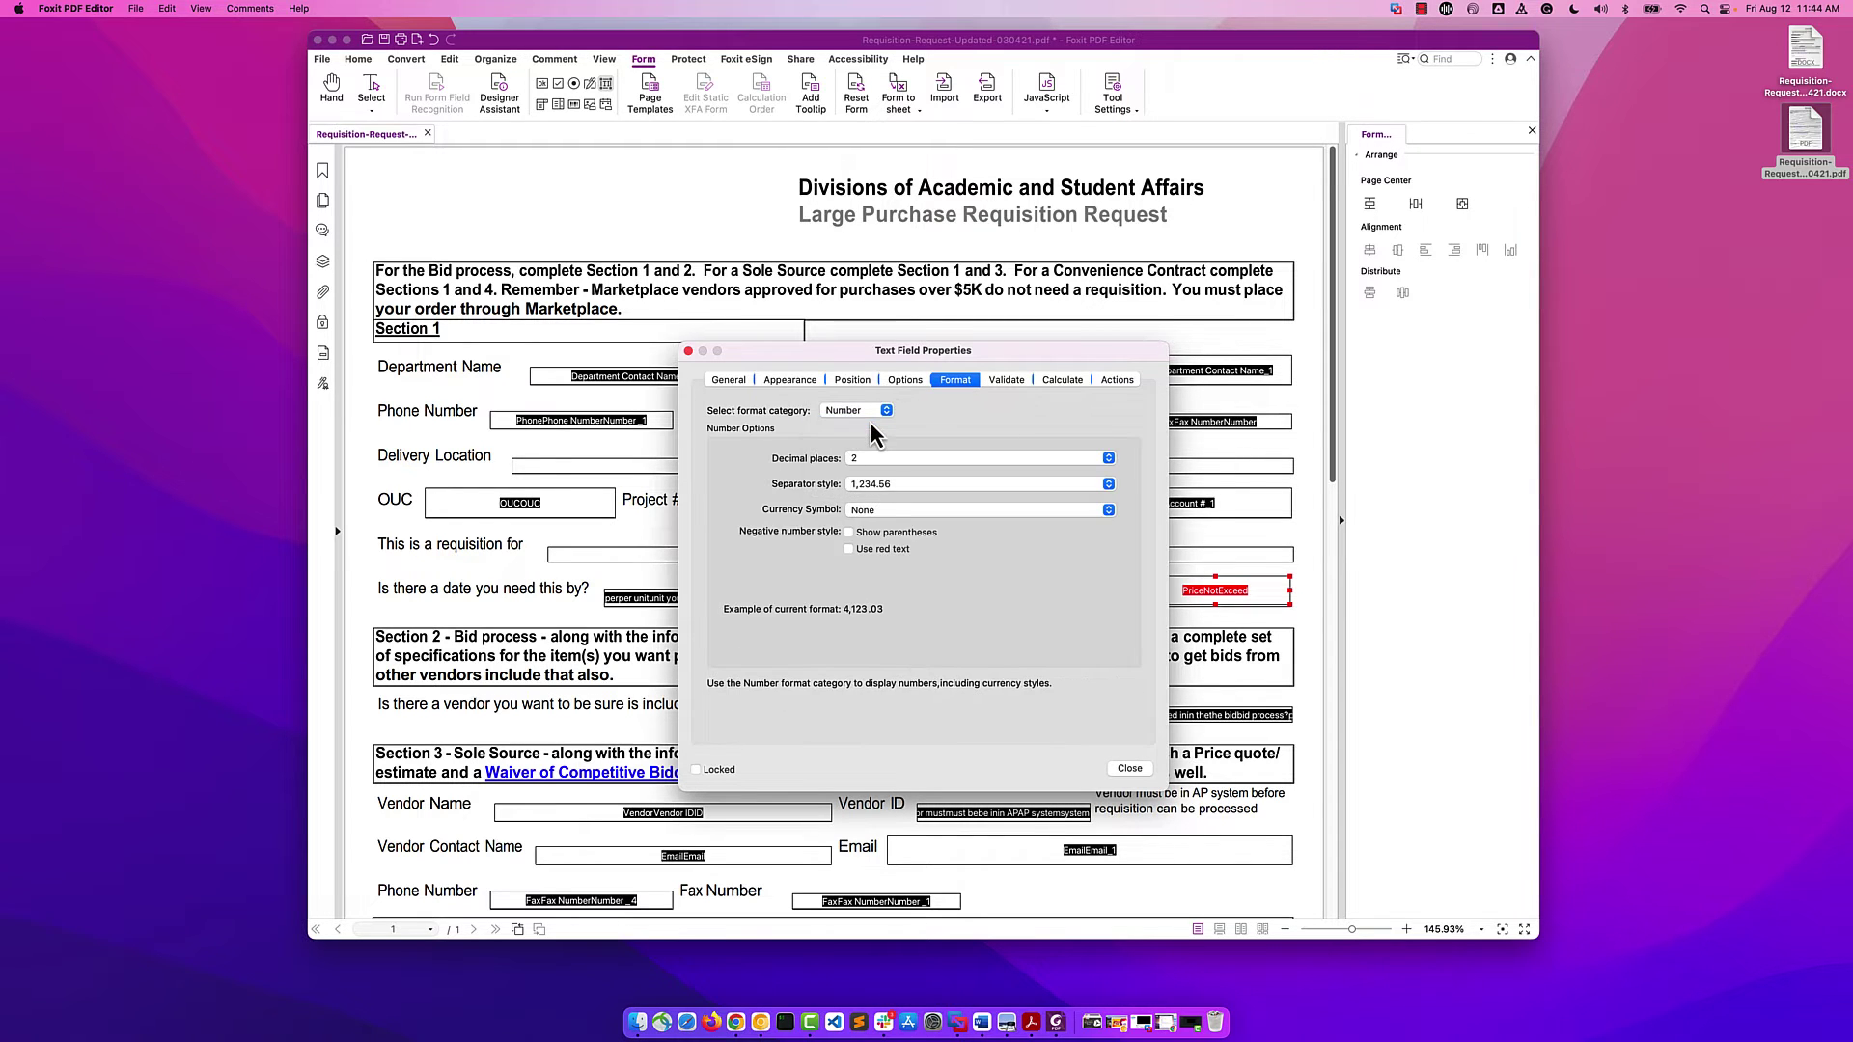
pyautogui.click(877, 512)
pyautogui.click(878, 519)
pyautogui.click(1129, 768)
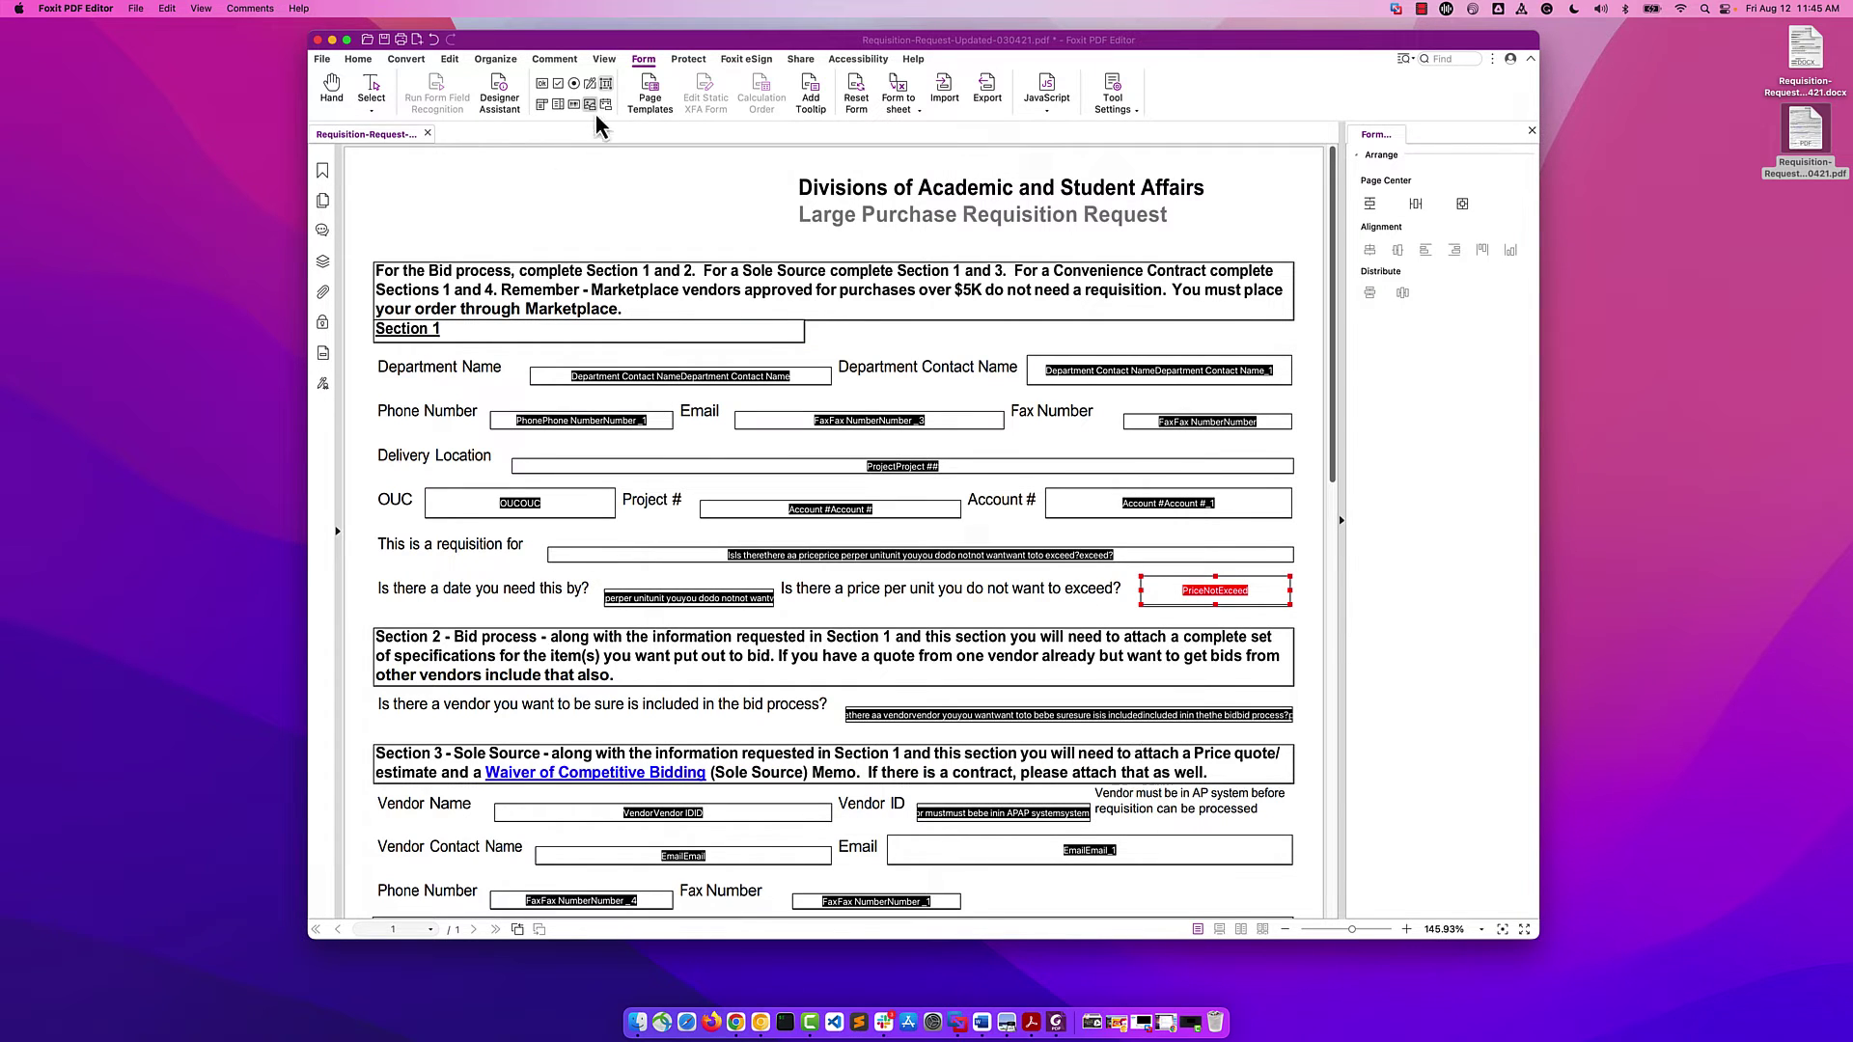
# - In Hand mode, enter 2,500 in the price field to see $2,500.00, then clear it
pyautogui.click(605, 85)
pyautogui.click(1158, 593)
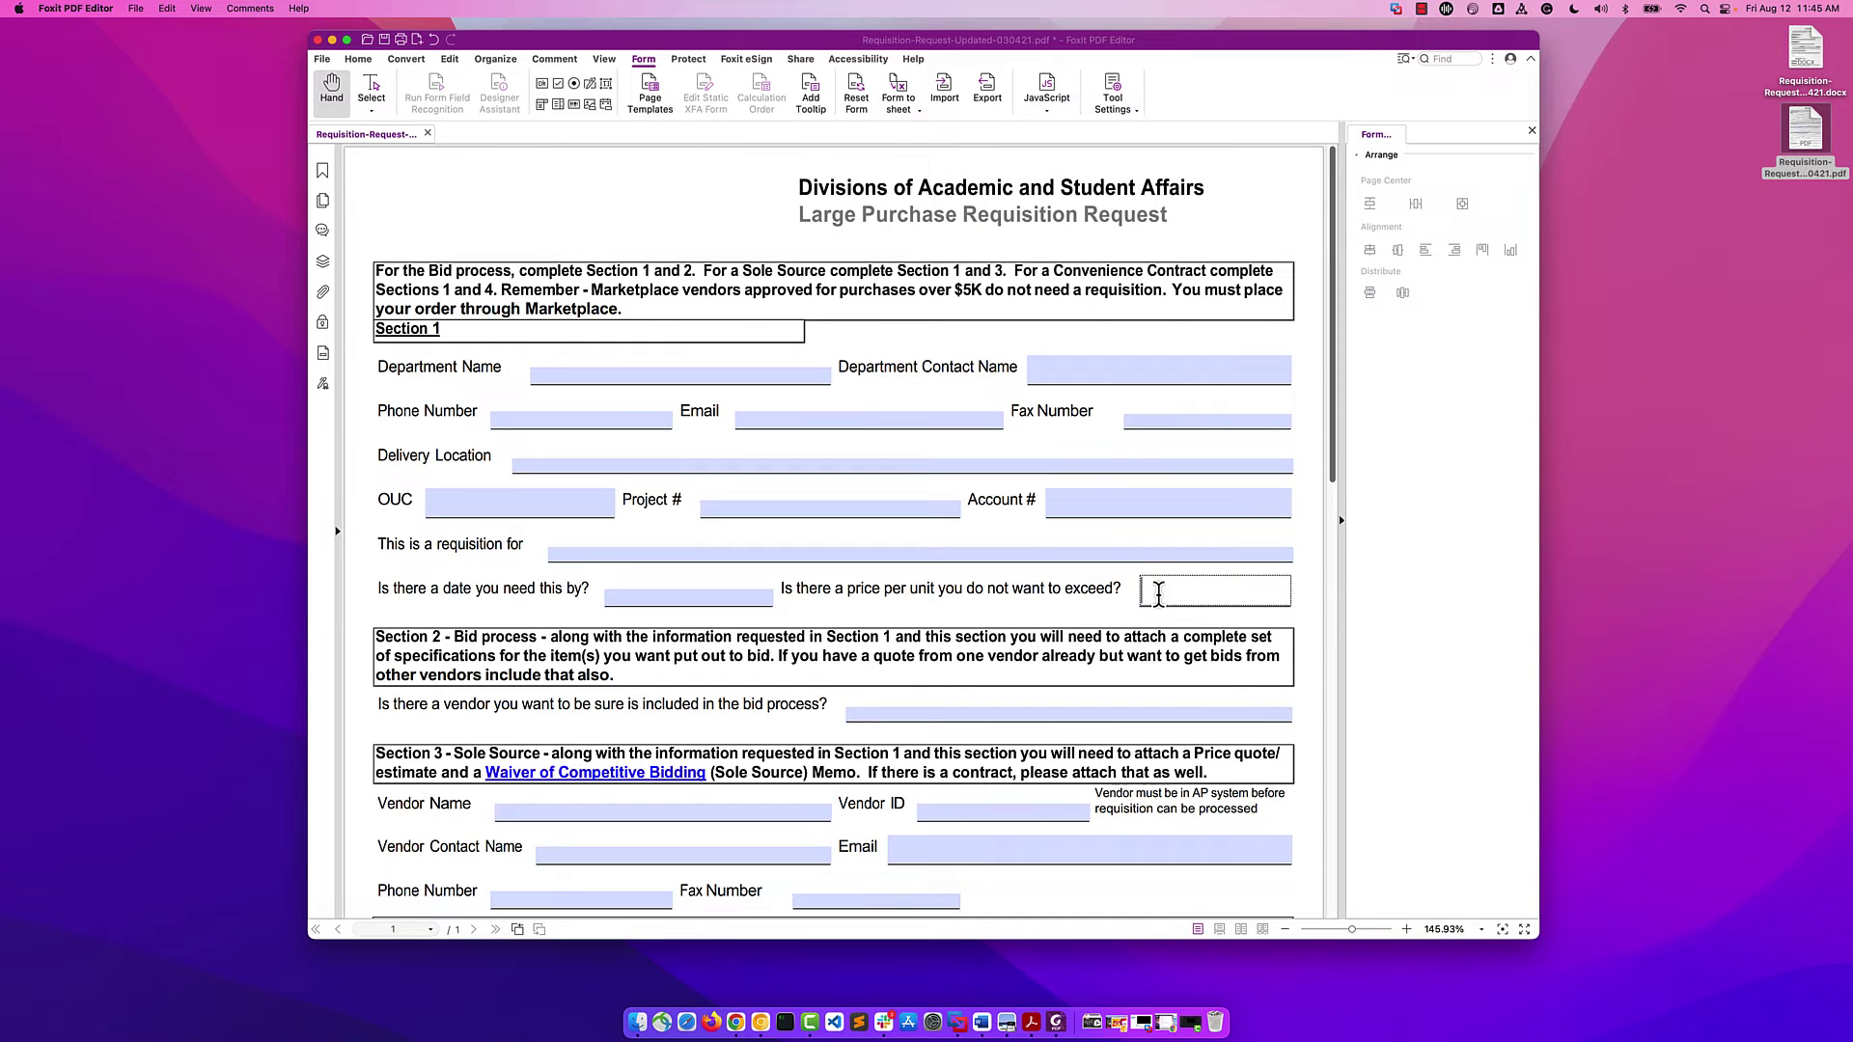
pyautogui.write('2,500')
pyautogui.click(1120, 600)
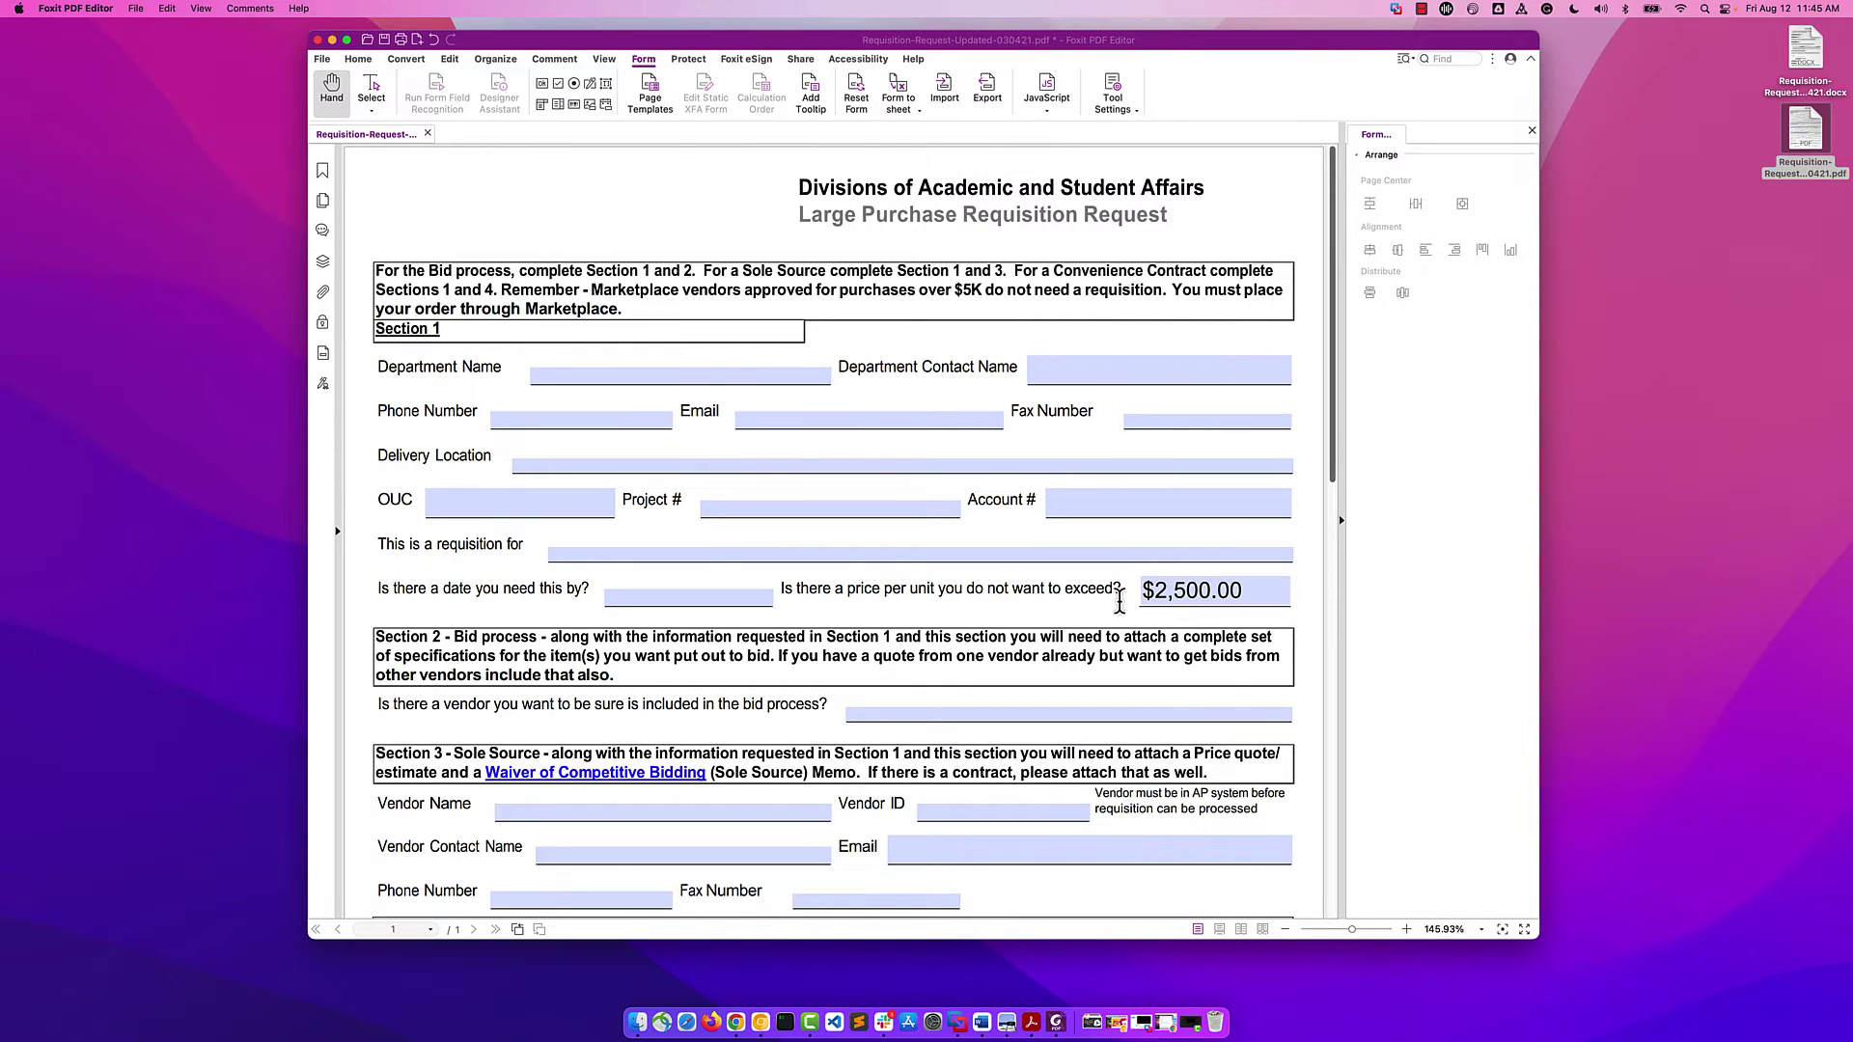
pyautogui.click(1197, 593)
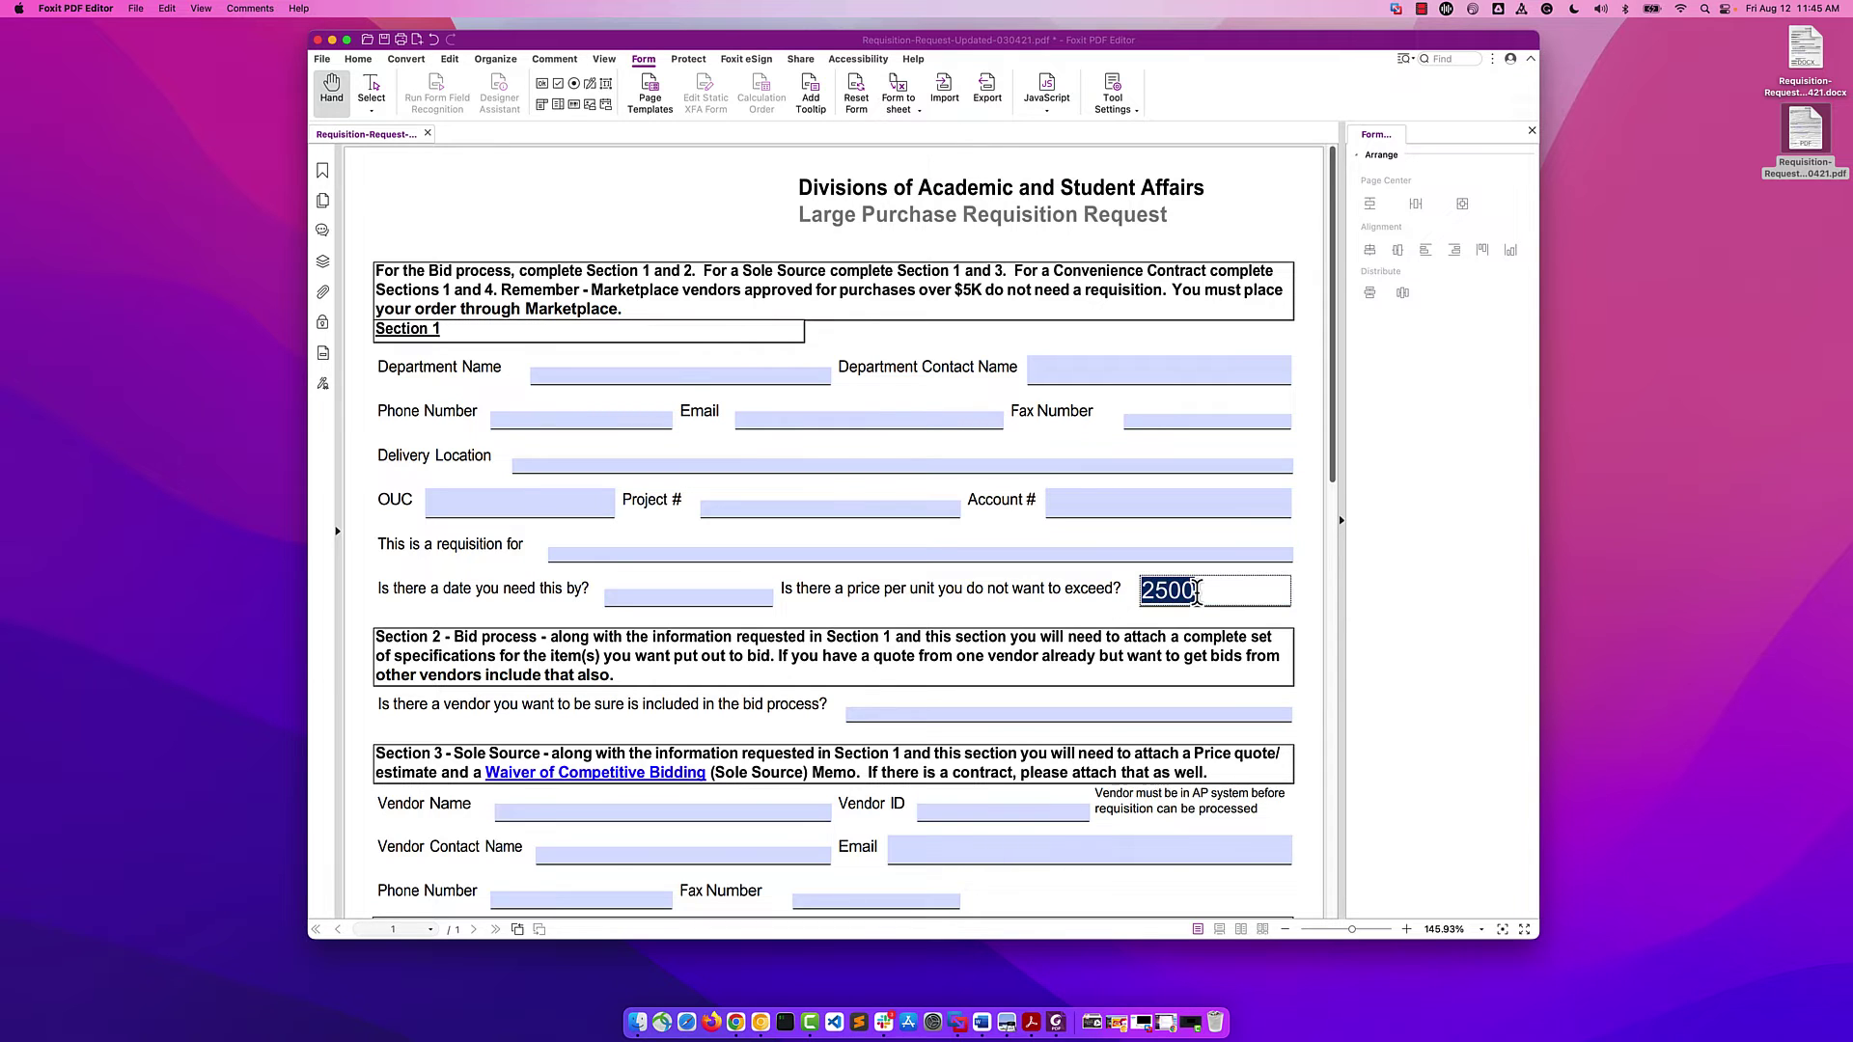
pyautogui.press('BackSpace')
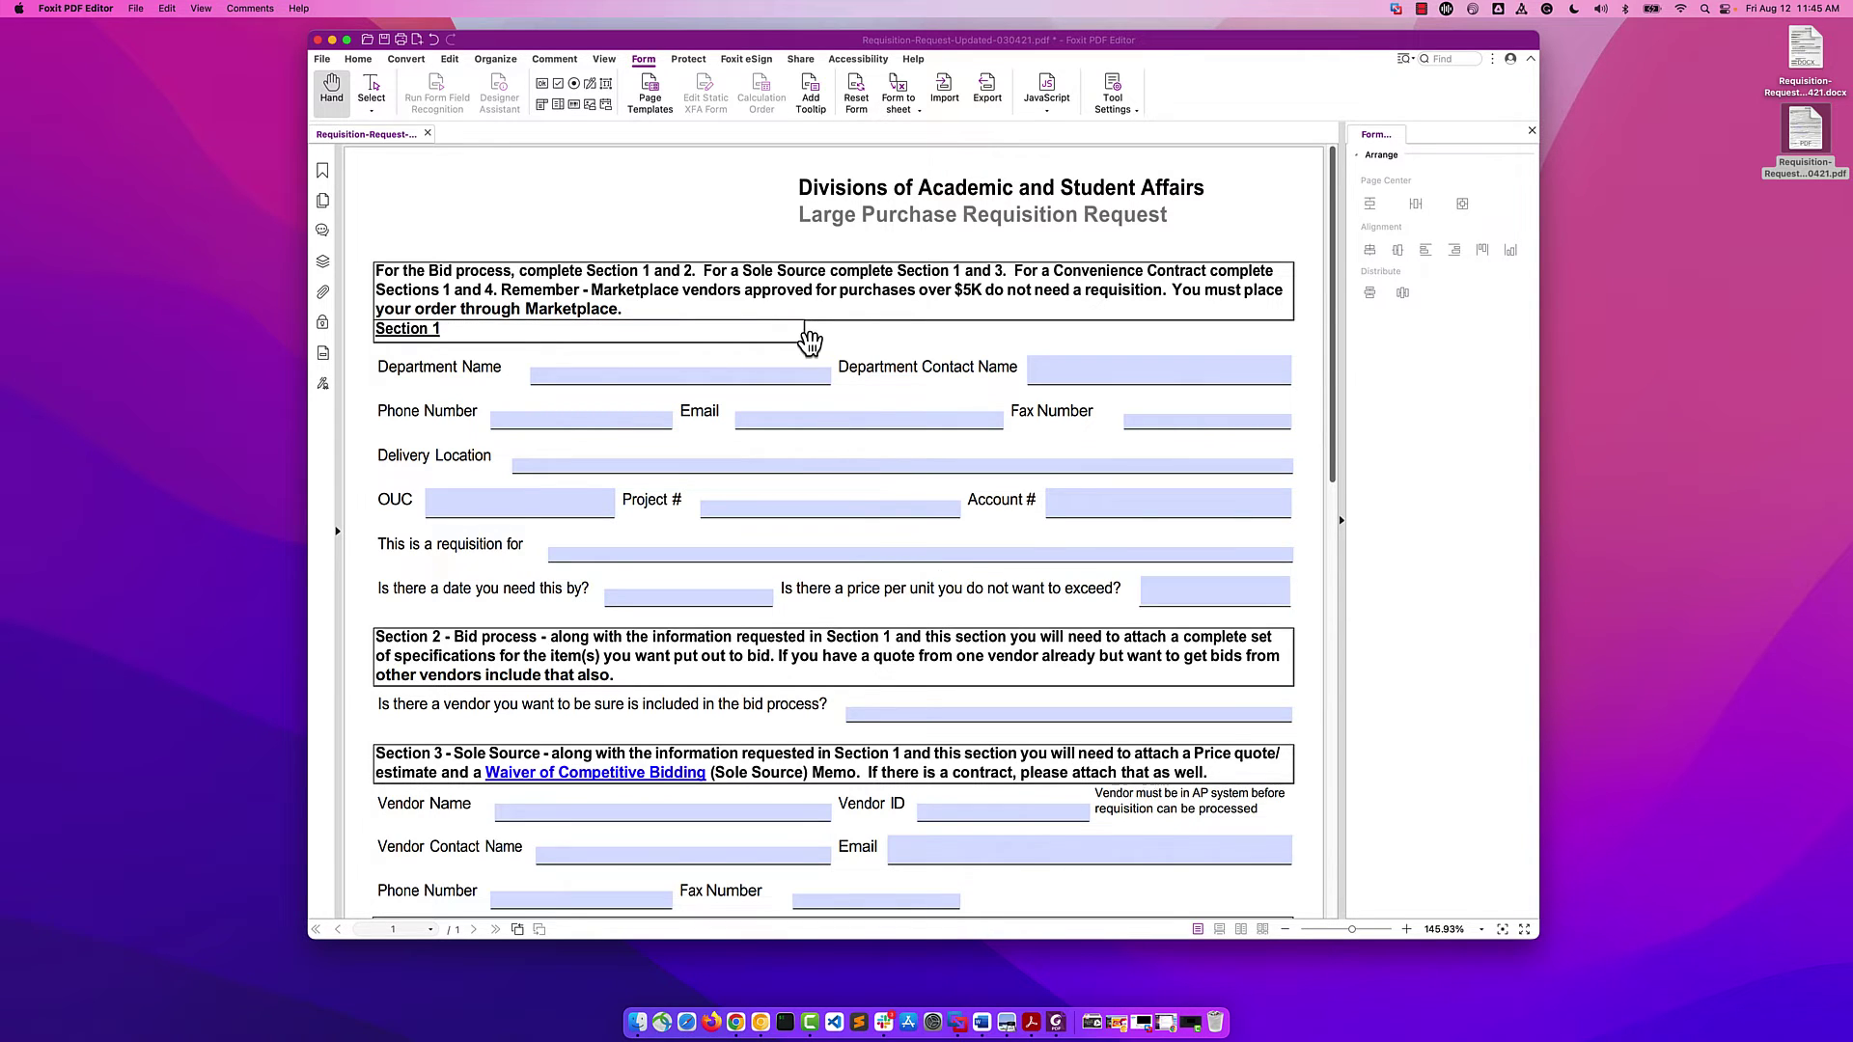
pyautogui.click(621, 377)
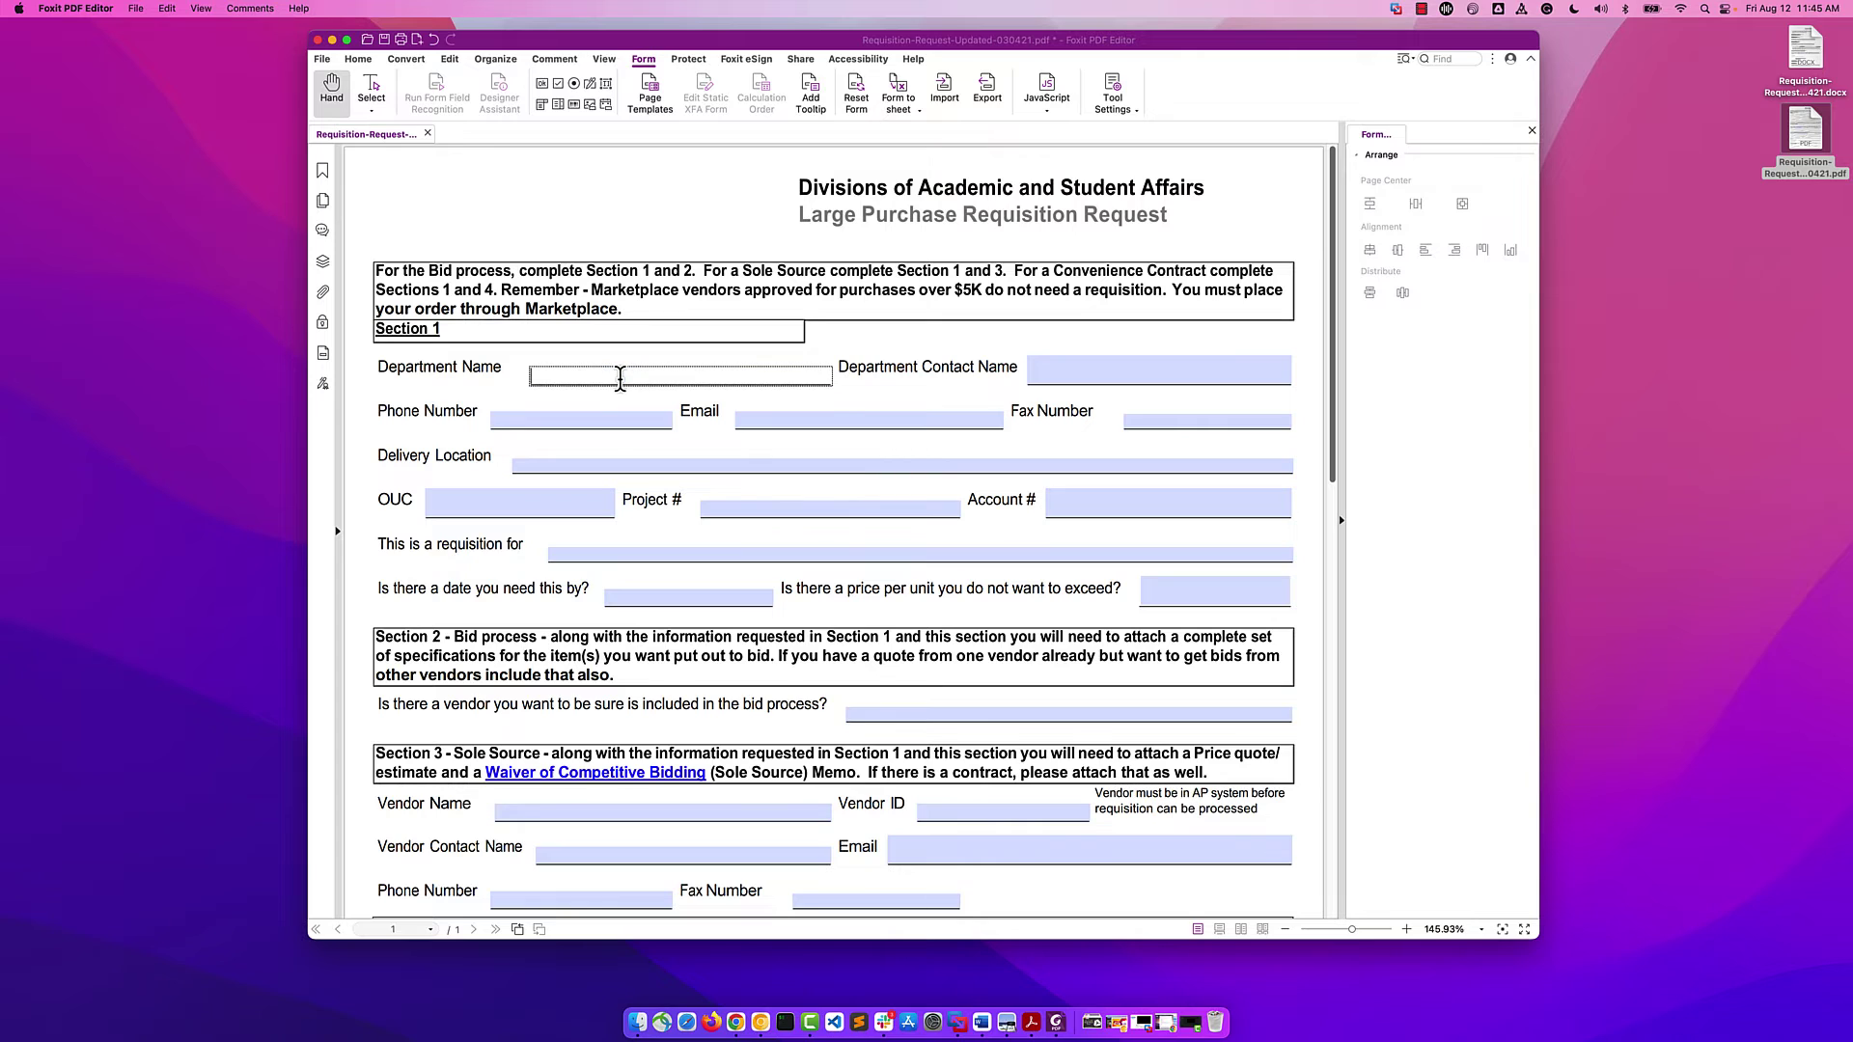
pyautogui.click(893, 388)
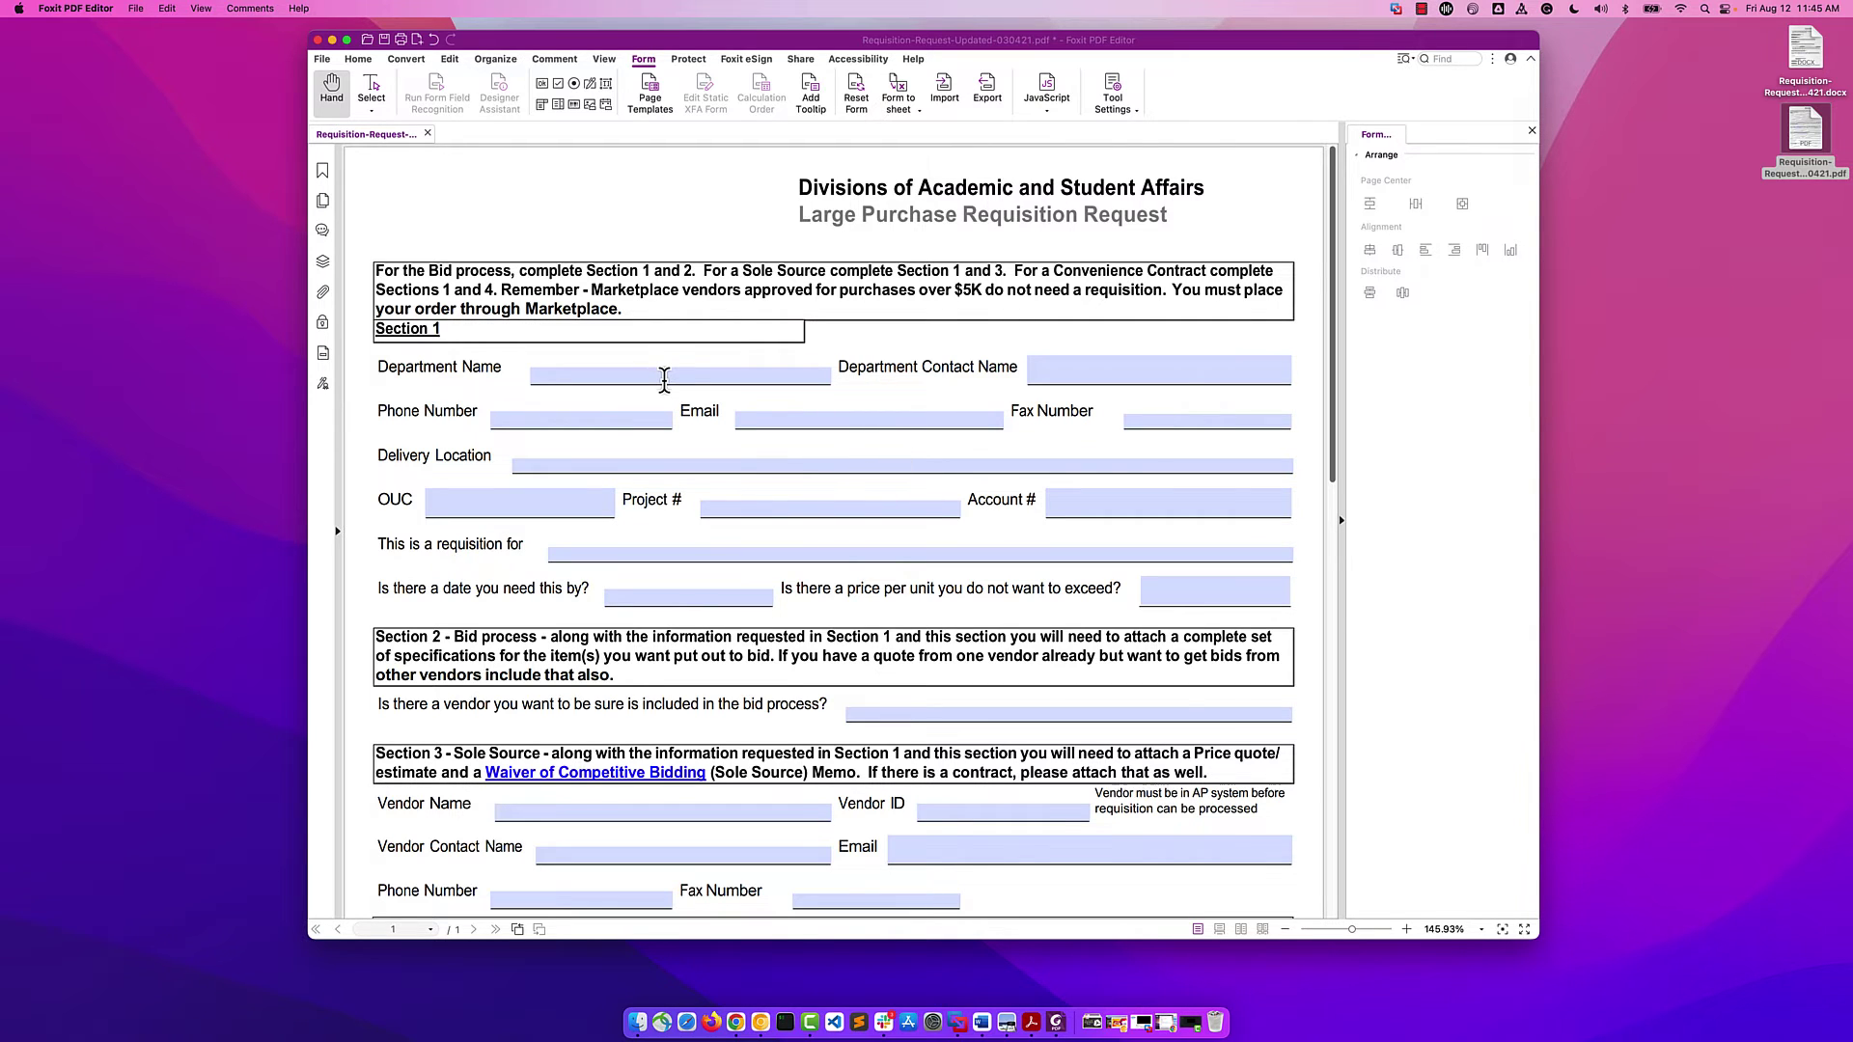
# - Make the Department Name, Phone Number, Email and Fax Number fields taller
pyautogui.click(607, 87)
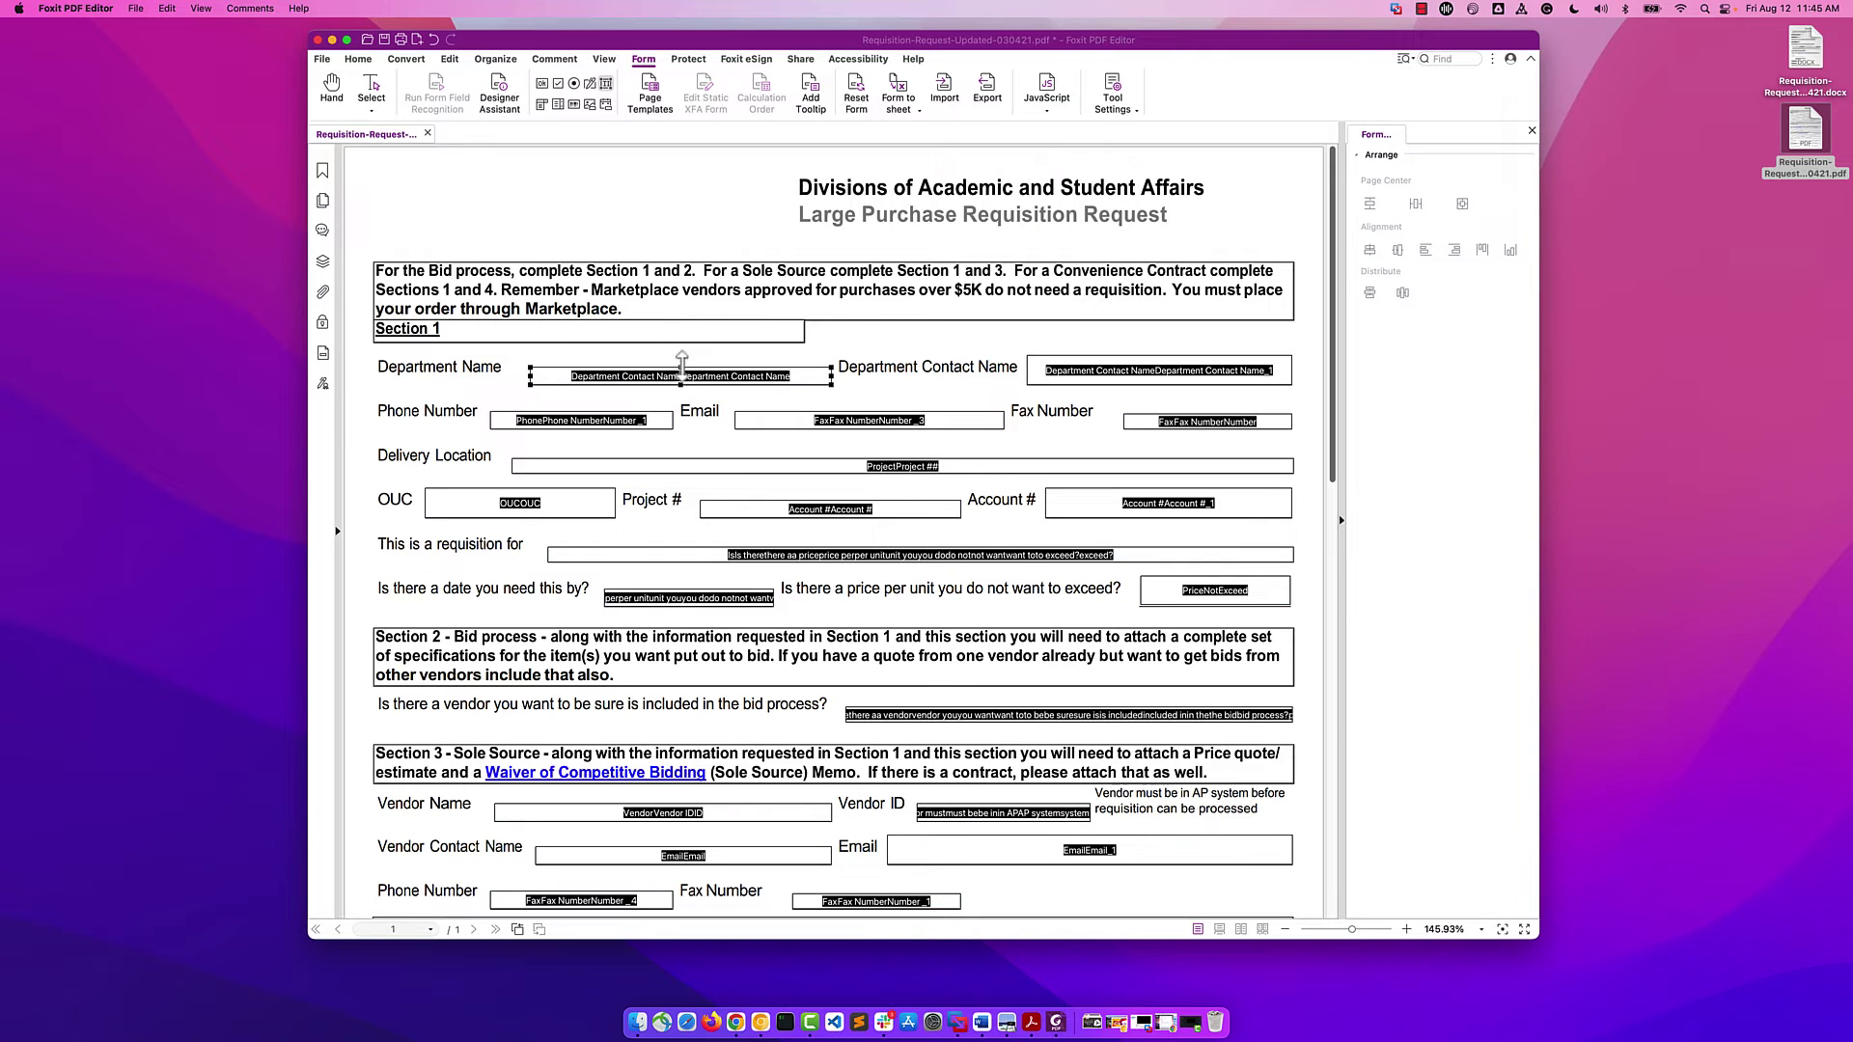
pyautogui.moveTo(682, 366); pyautogui.dragTo(681, 357)
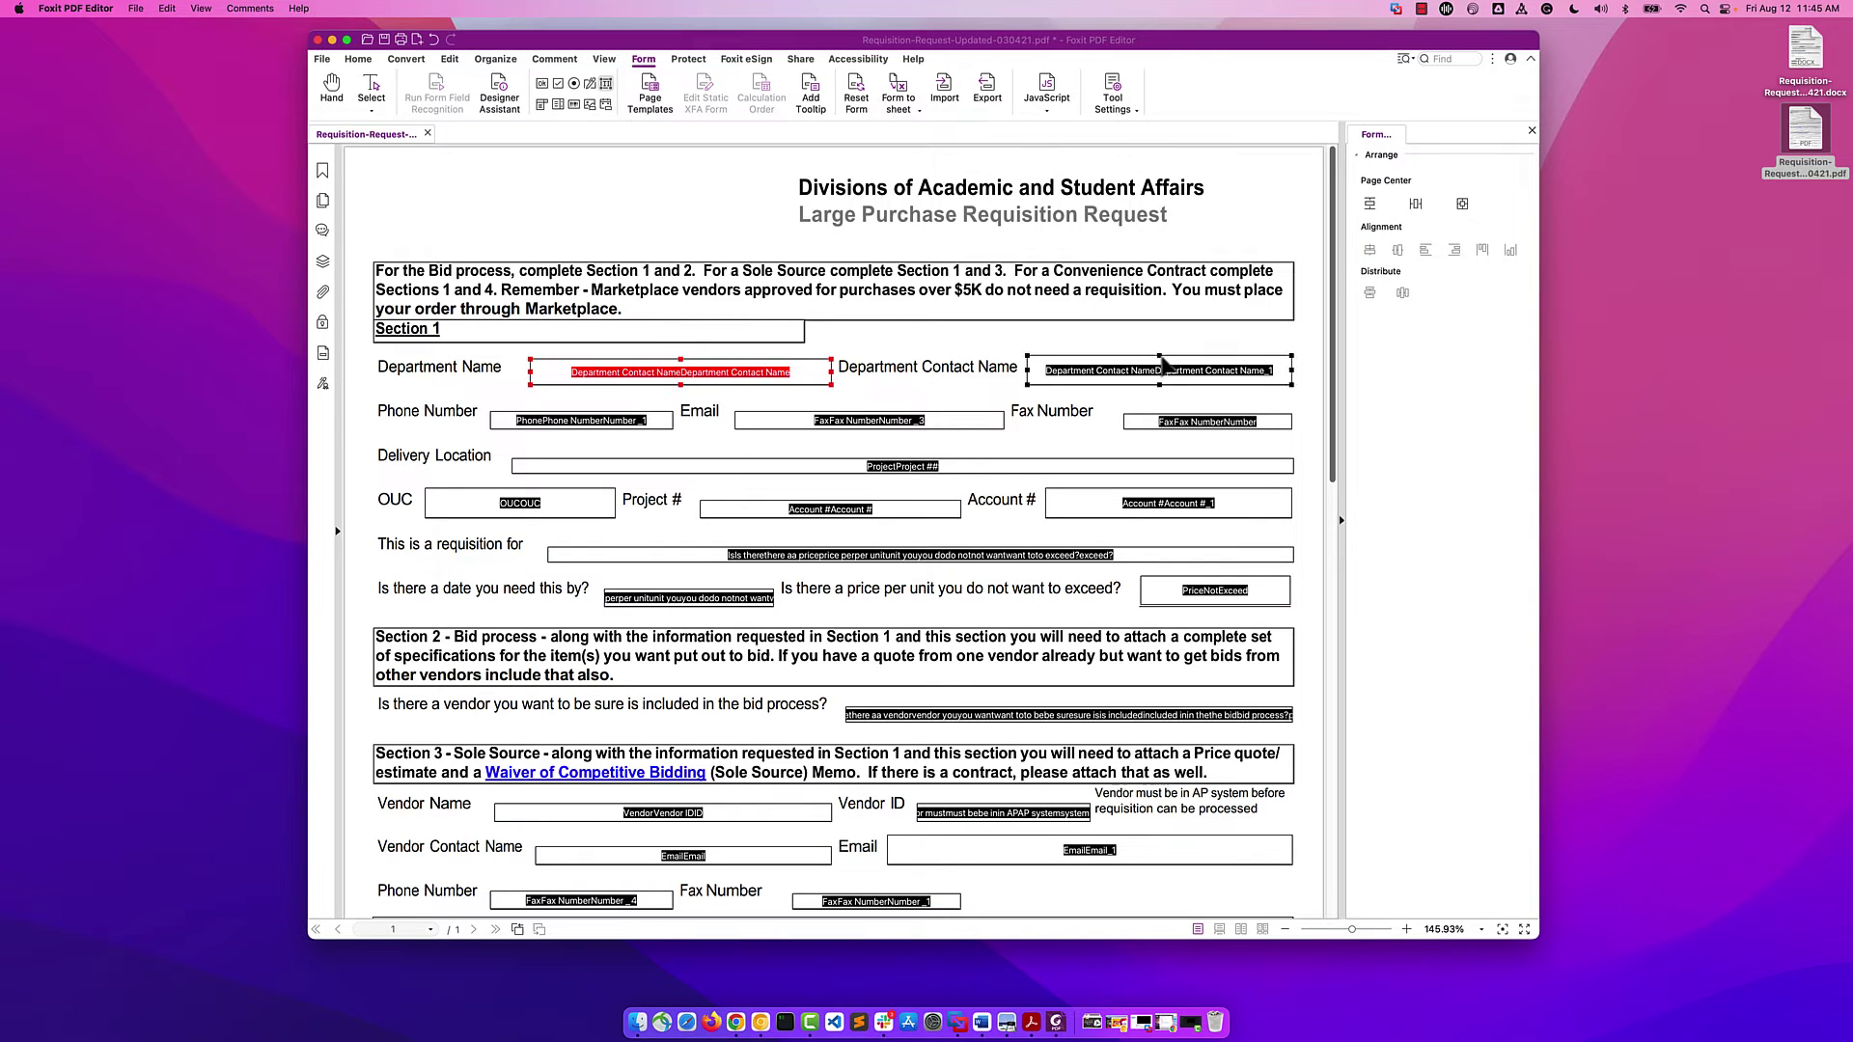
pyautogui.click(581, 418)
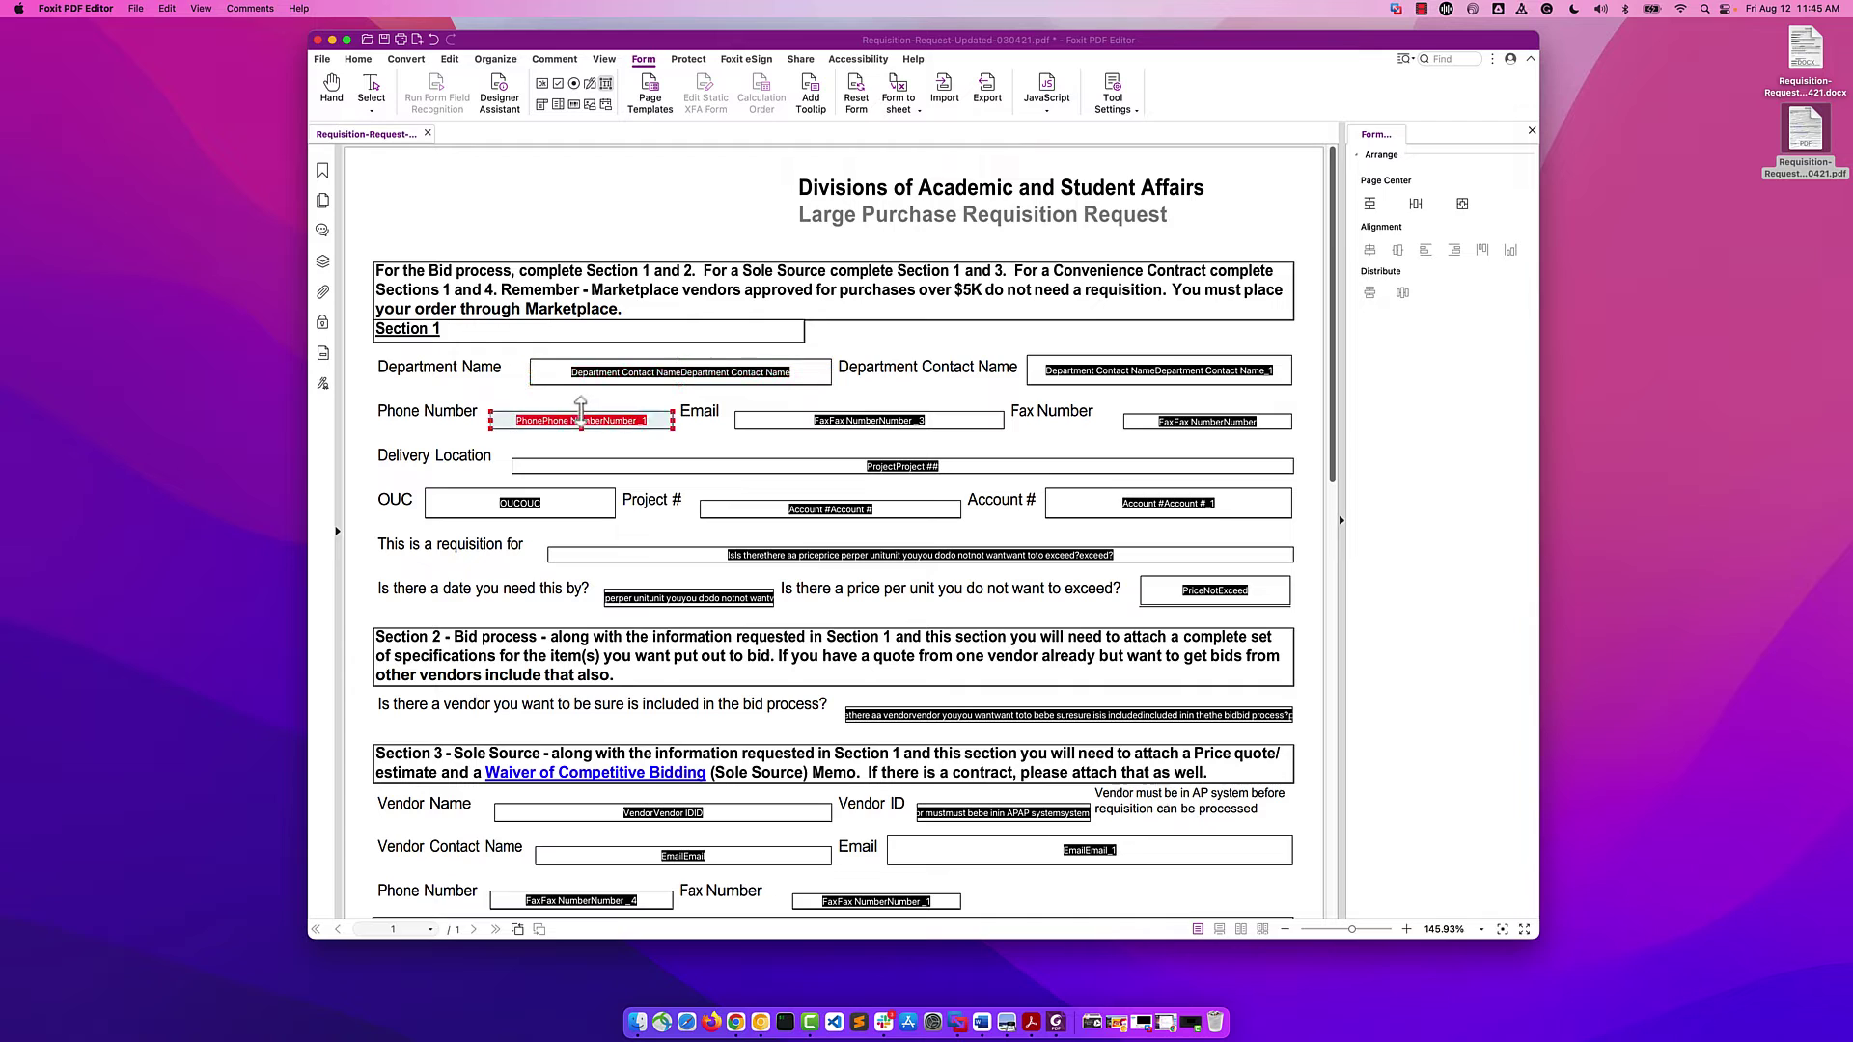
pyautogui.moveTo(580, 403); pyautogui.dragTo(581, 407)
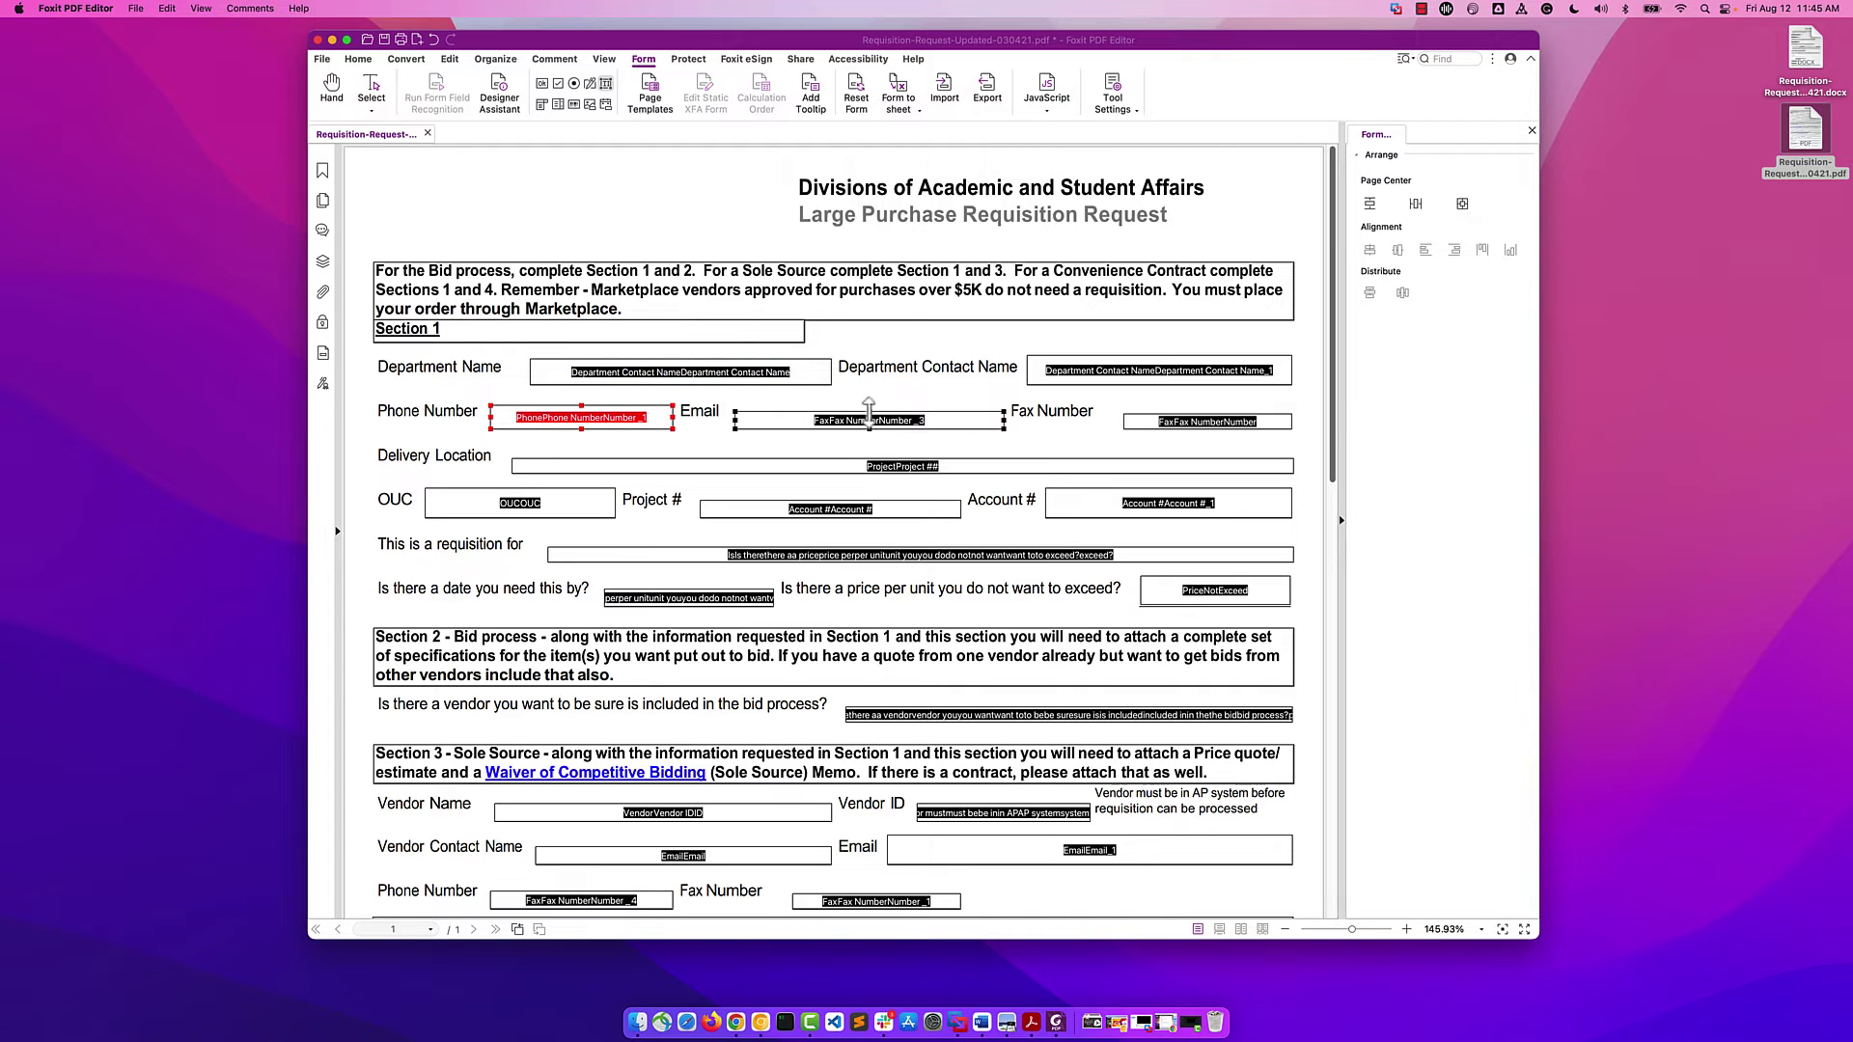
pyautogui.moveTo(869, 411); pyautogui.dragTo(868, 403)
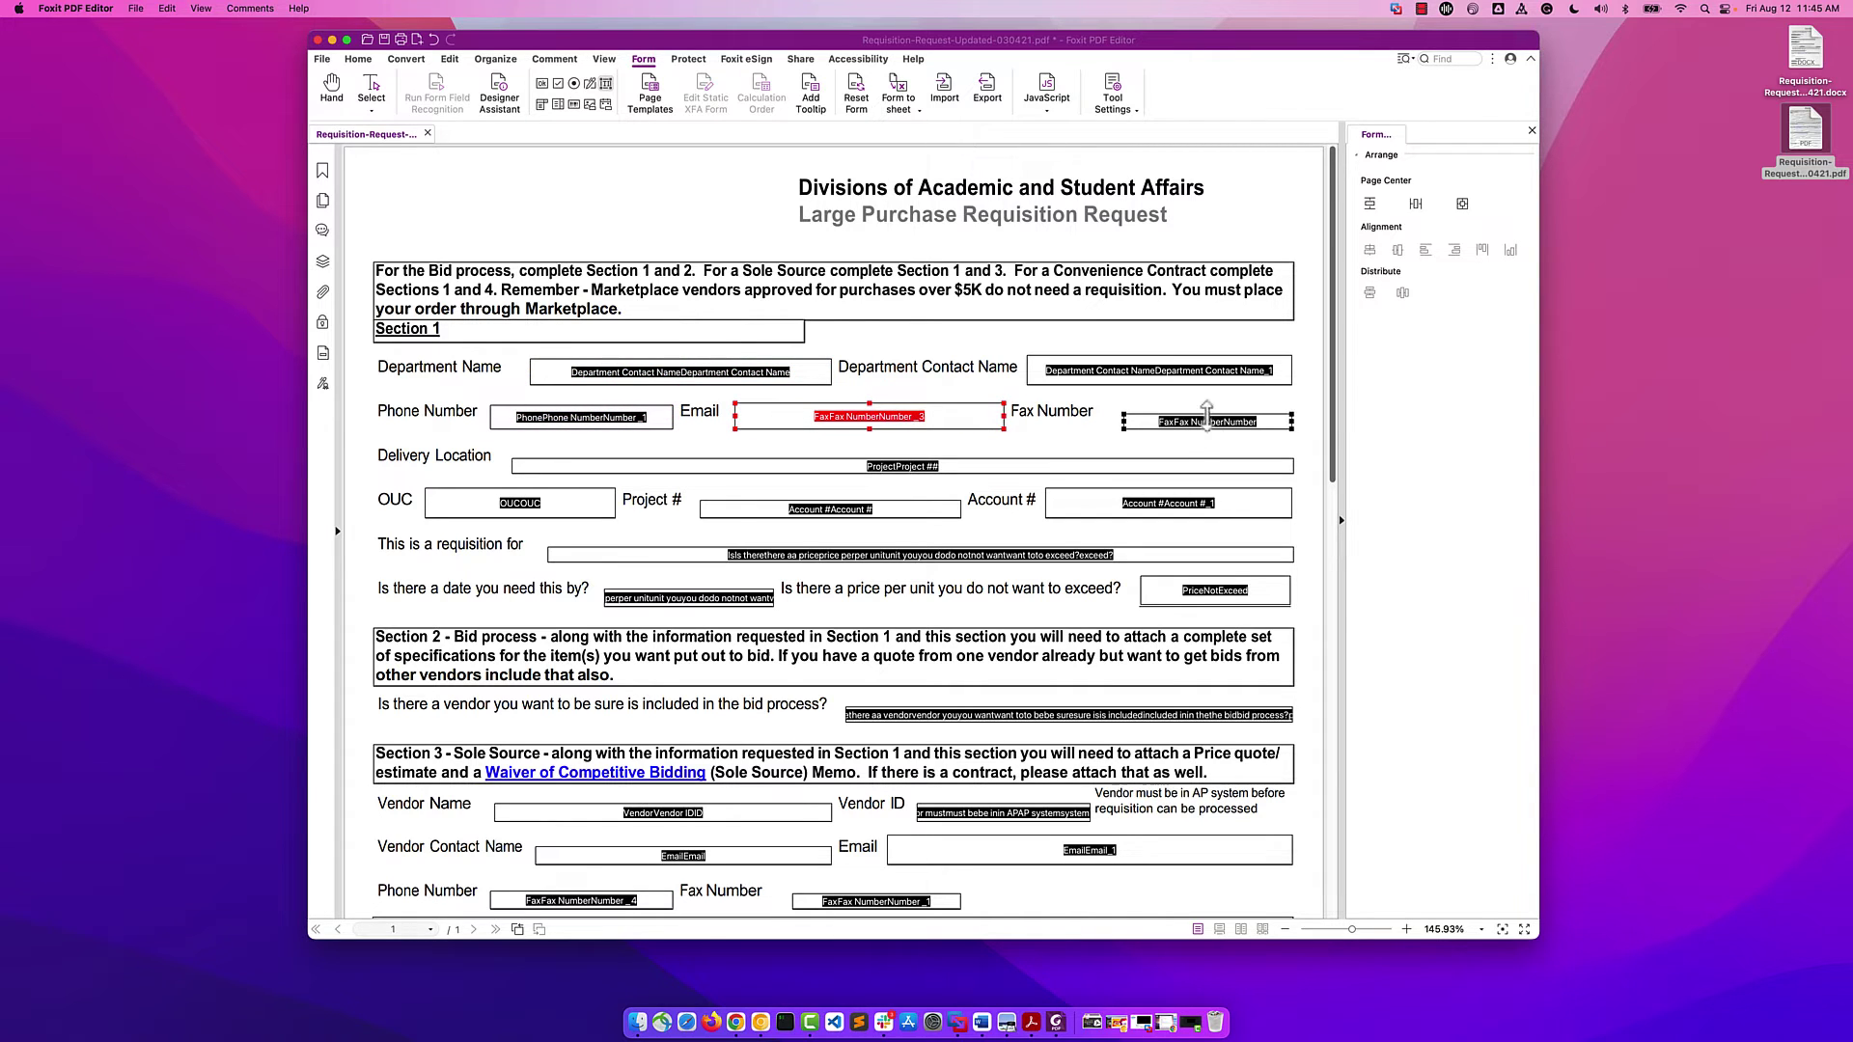
pyautogui.moveTo(1207, 414); pyautogui.dragTo(1206, 405)
# - Change the Email field's font size from Auto to 10
pyautogui.doubleClick(851, 415)
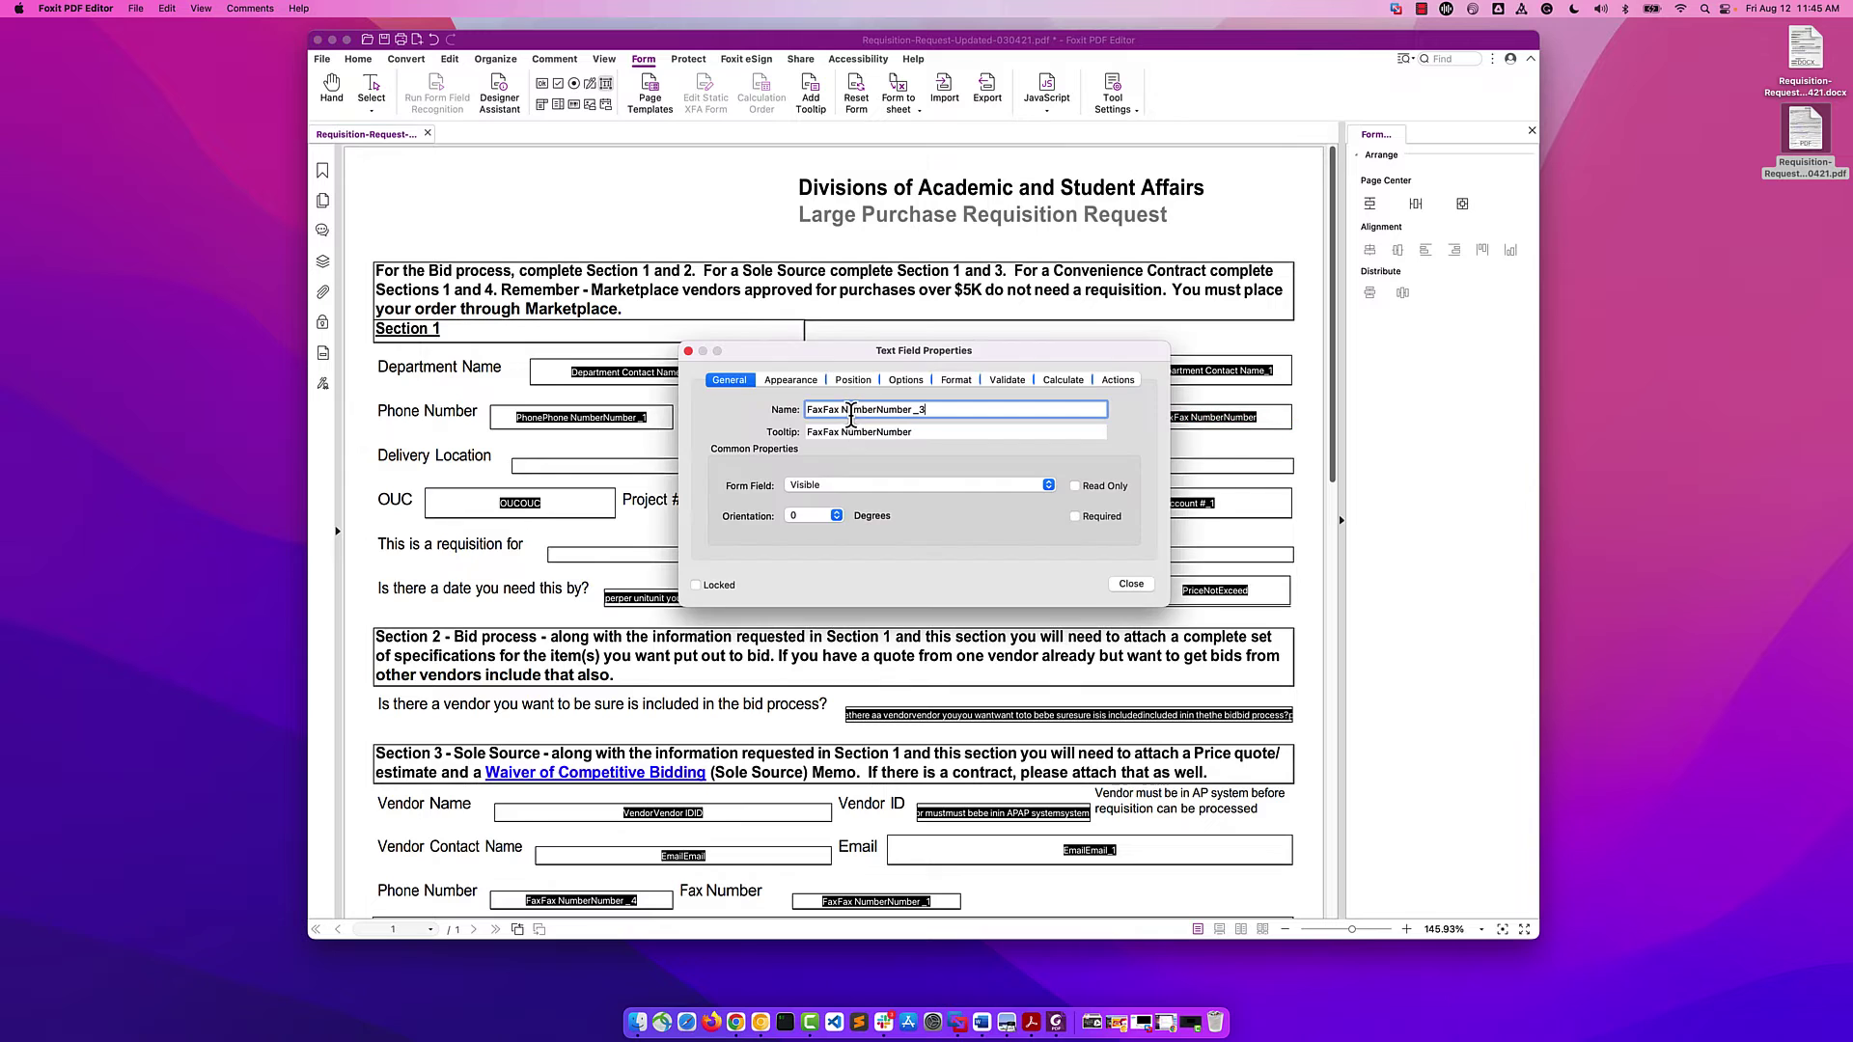
pyautogui.click(803, 381)
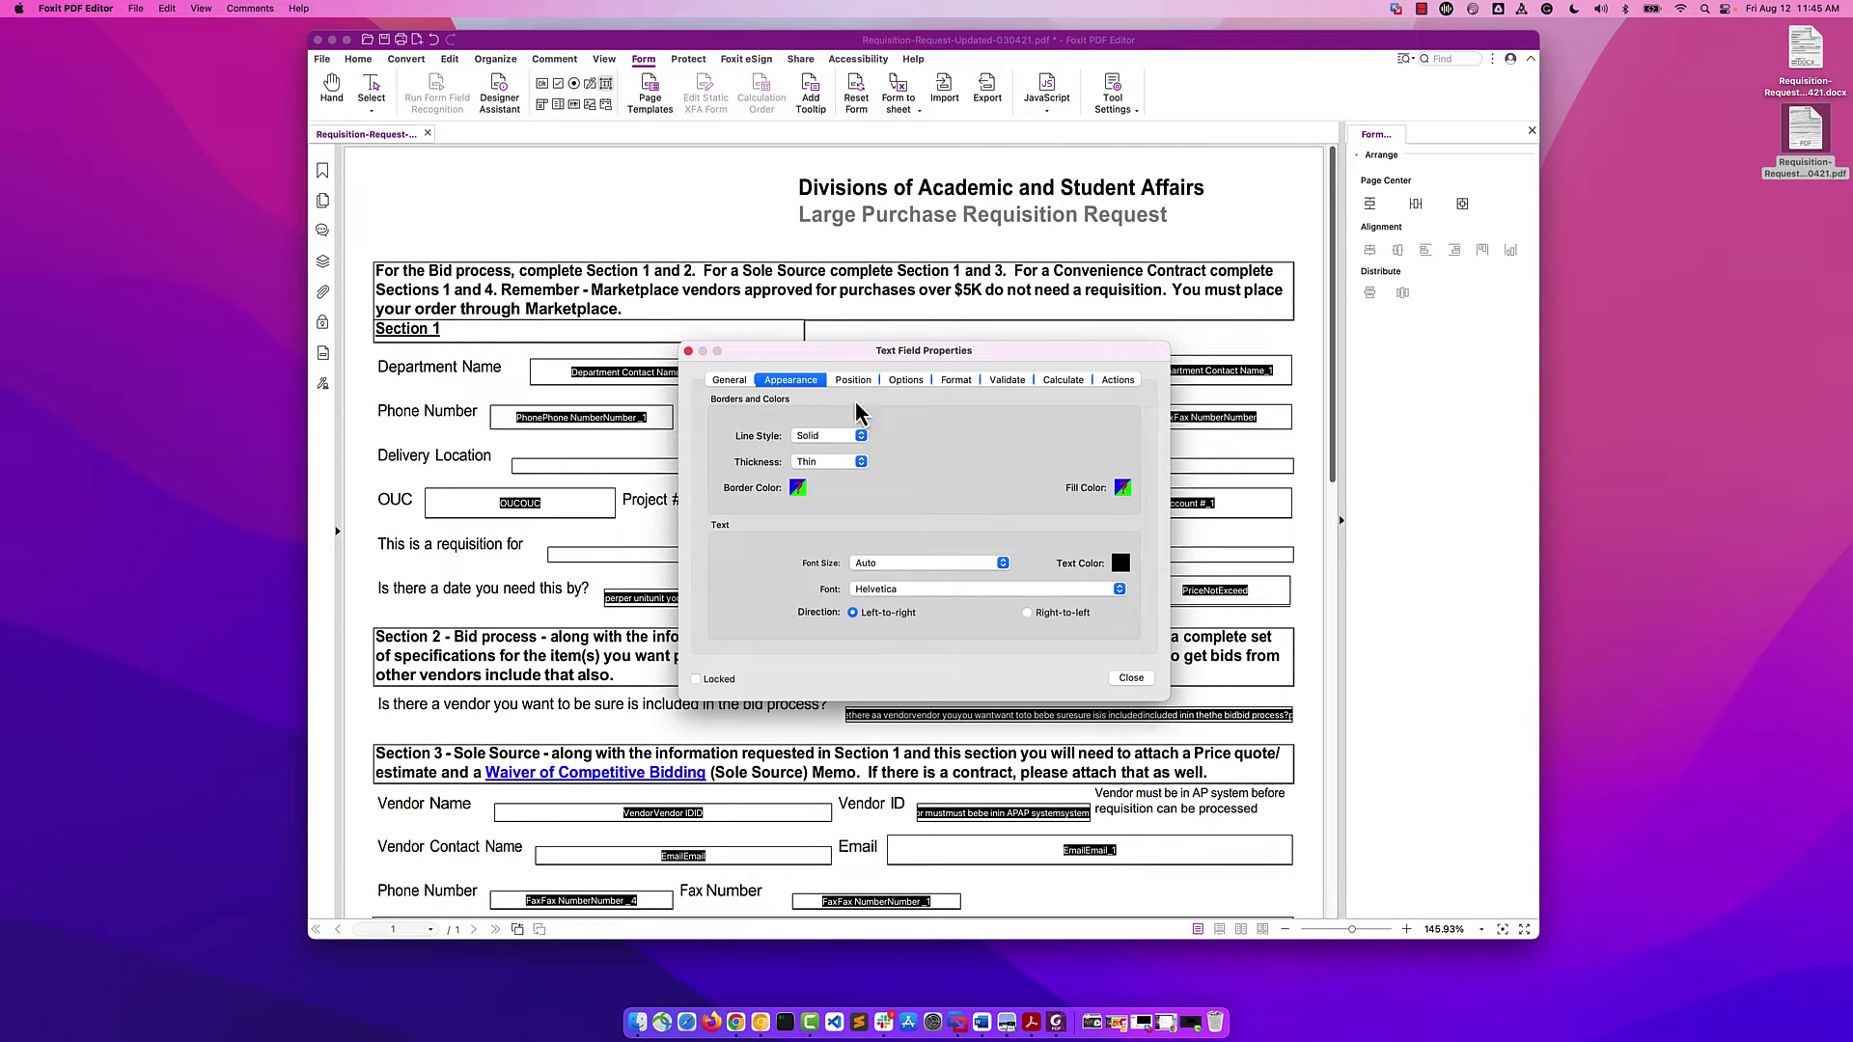
pyautogui.click(919, 563)
pyautogui.click(913, 613)
pyautogui.click(1131, 679)
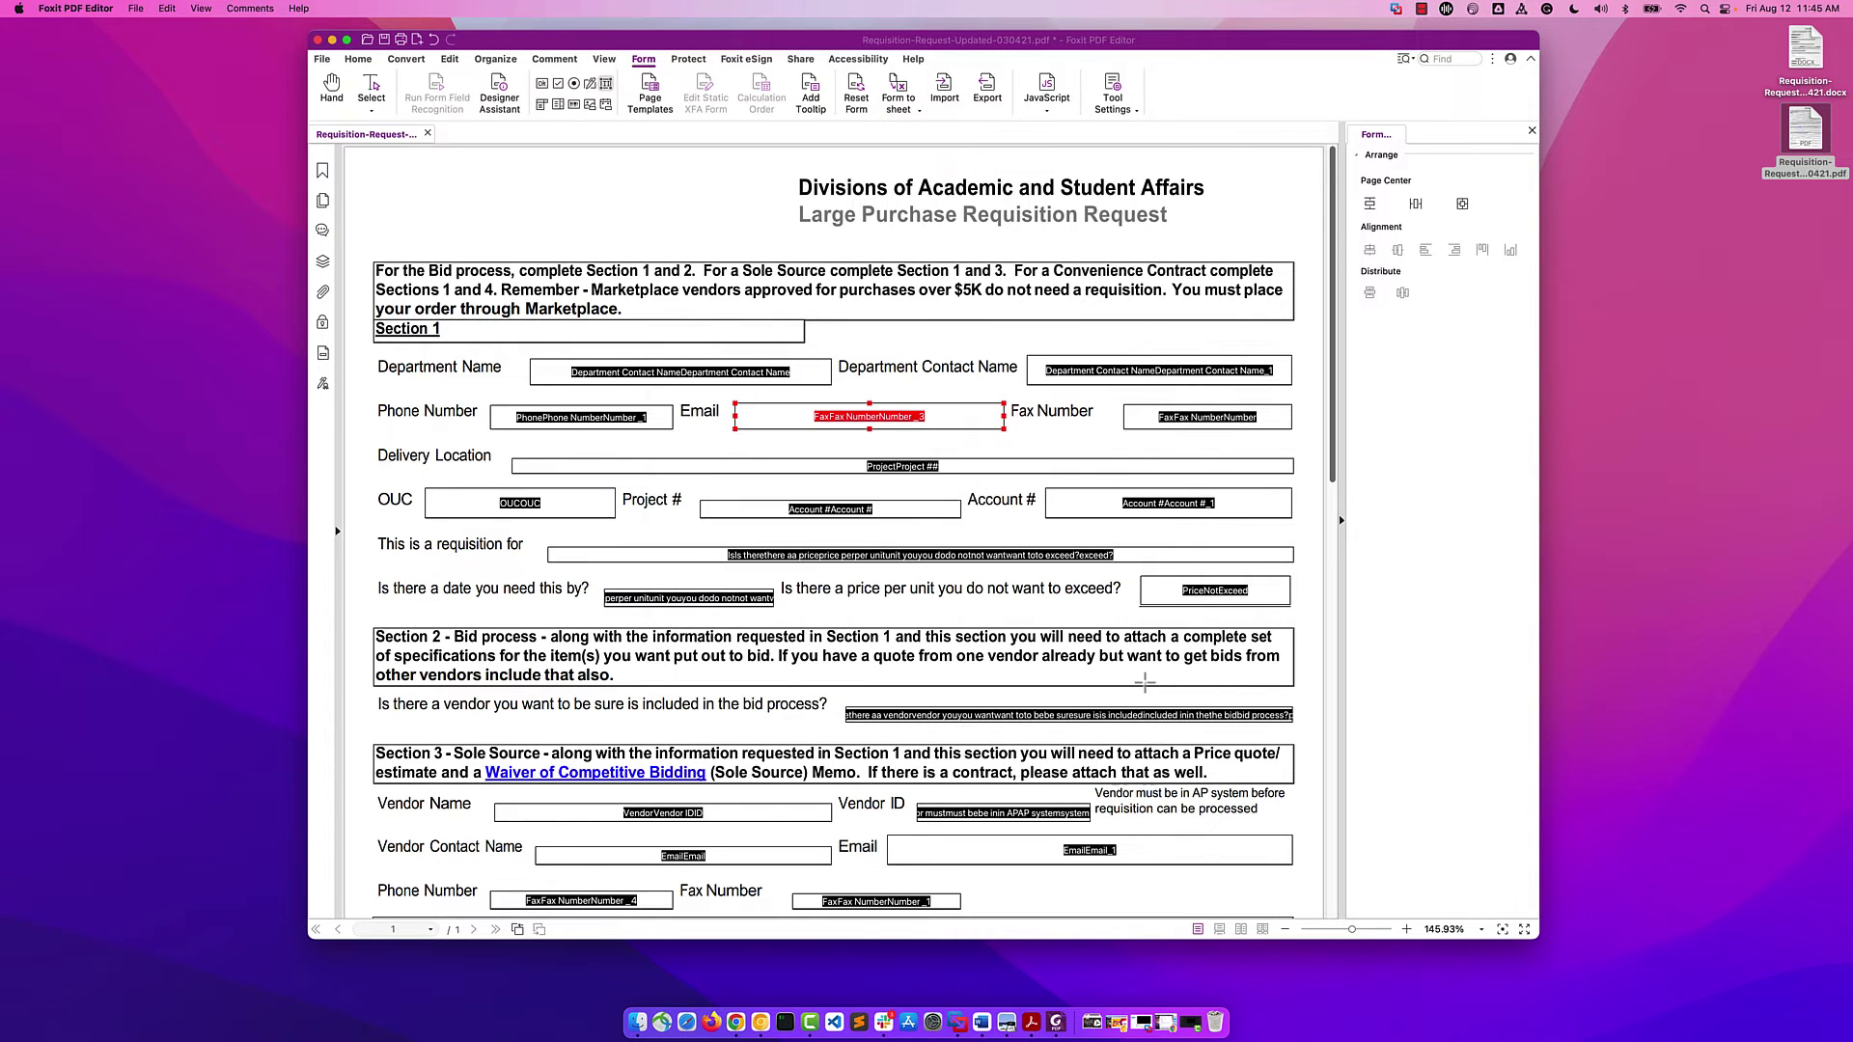
# - With the Hand tool, type test text into the Email and OUC fields to compare text sizes
pyautogui.click(331, 87)
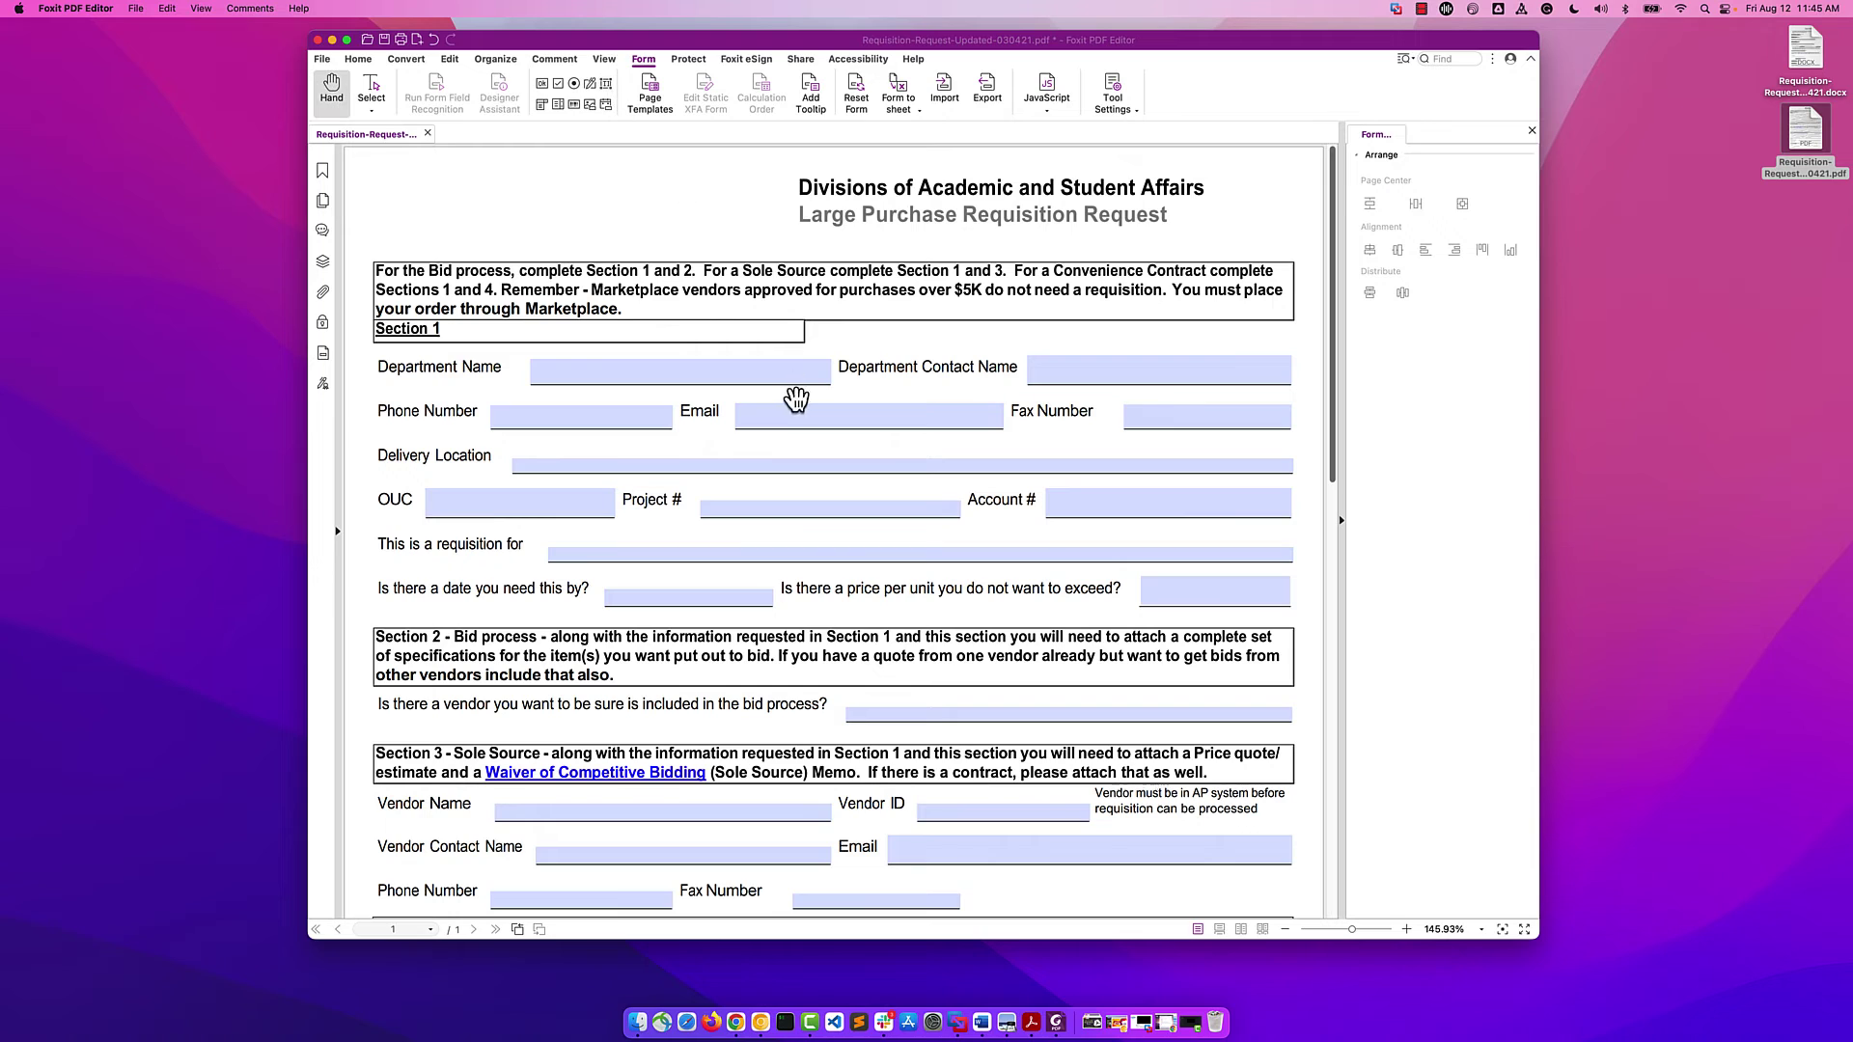
pyautogui.click(786, 417)
pyautogui.write('asfsafsadfsdfsd')
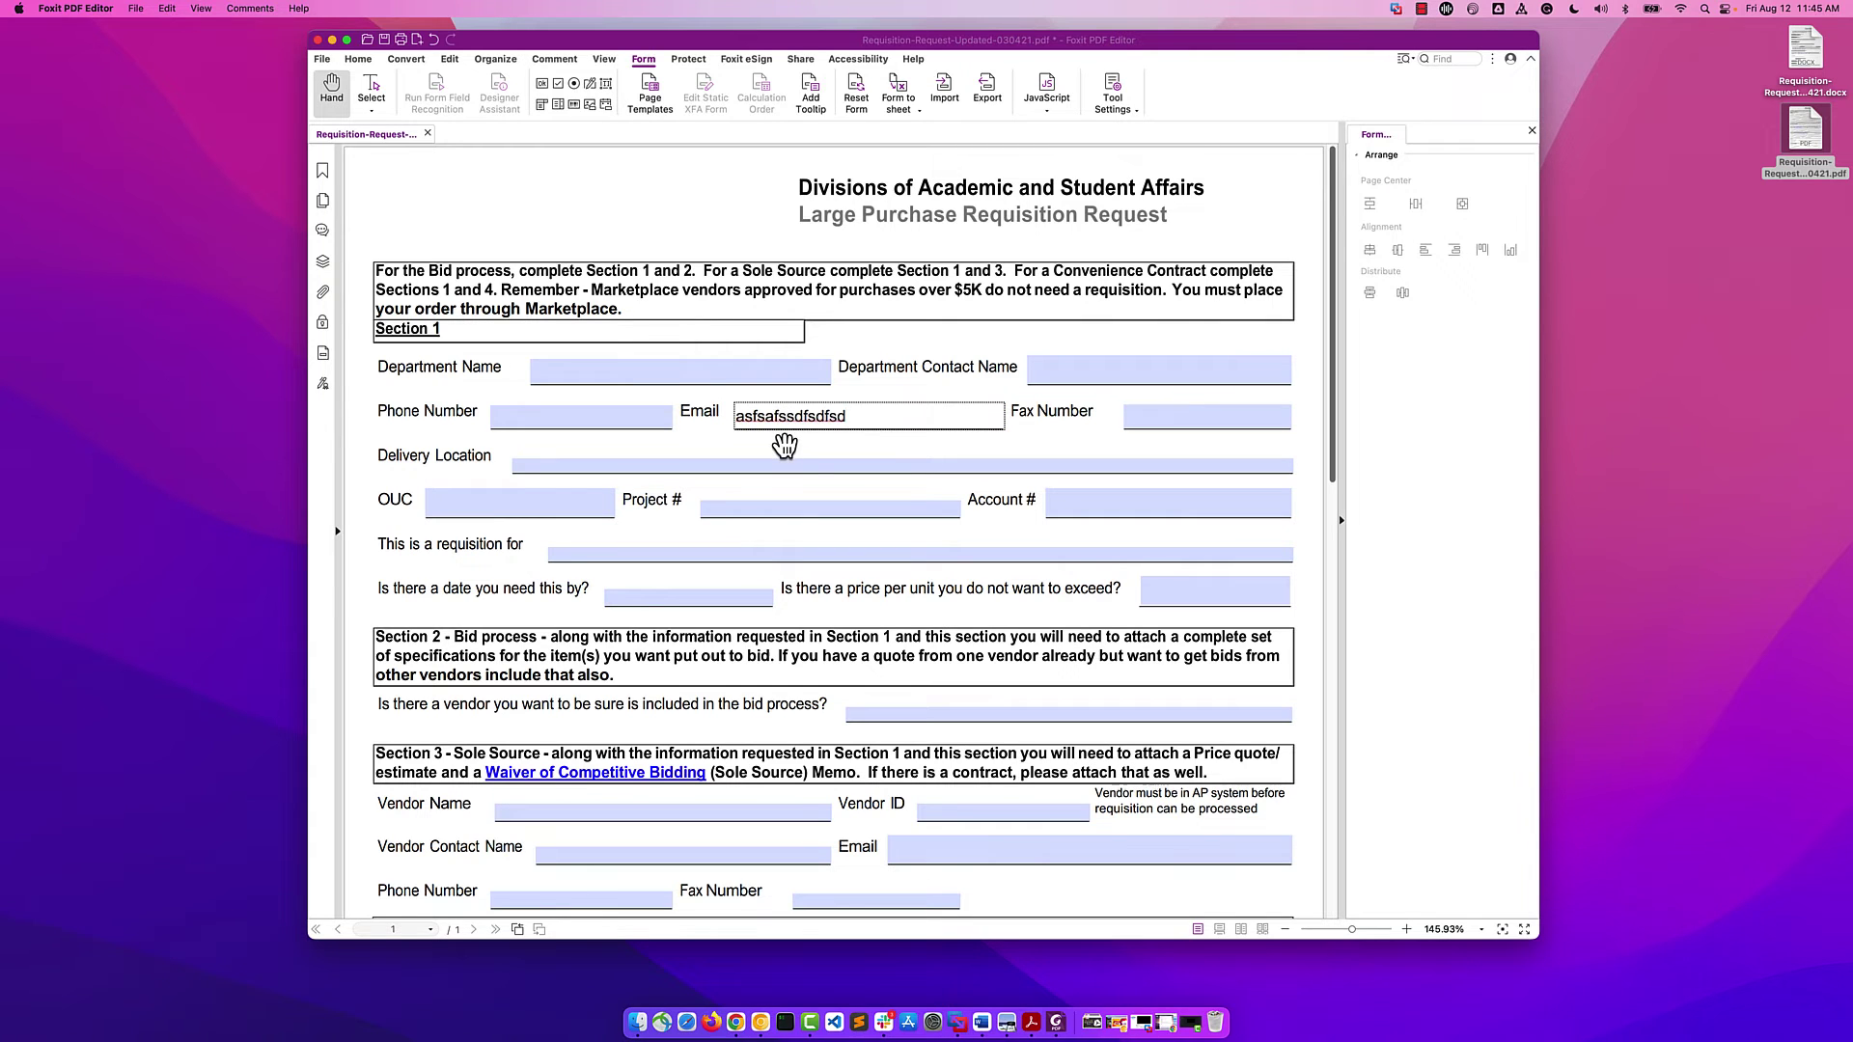
pyautogui.click(821, 454)
pyautogui.click(529, 506)
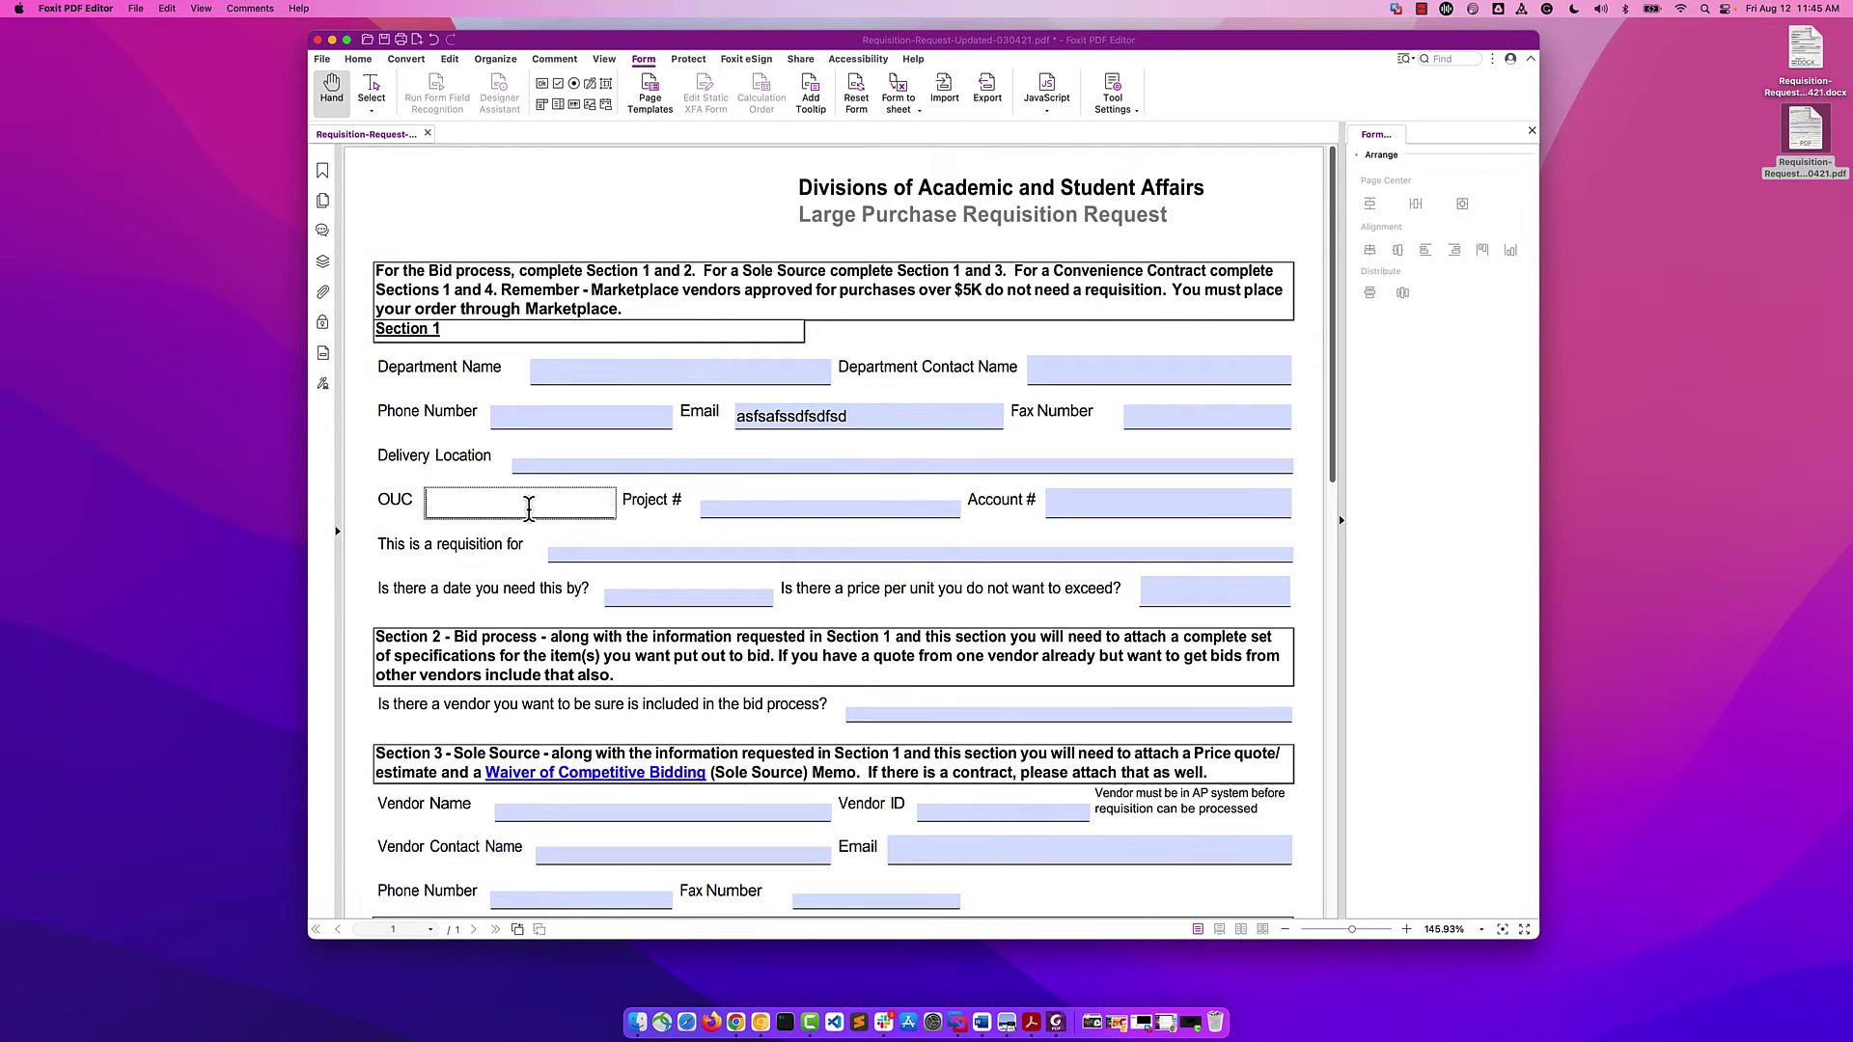
pyautogui.write('sfasfsas')
pyautogui.click(726, 579)
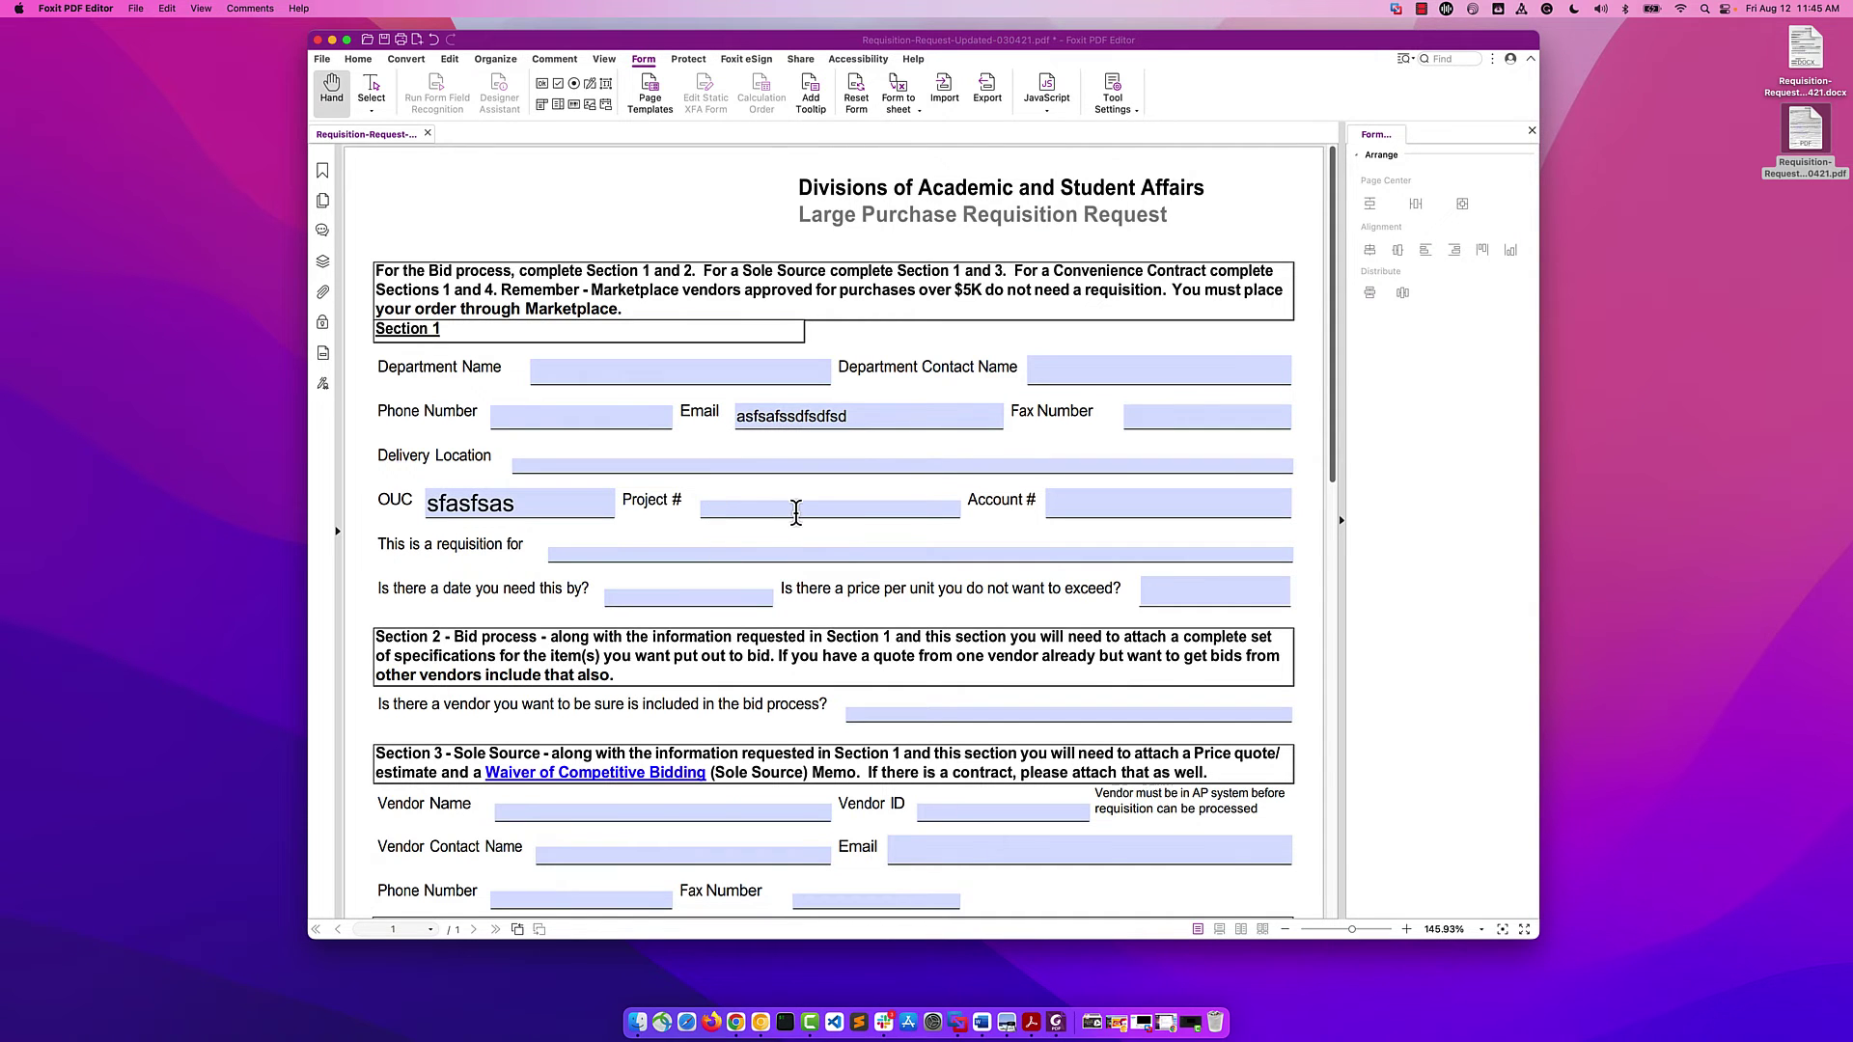
pyautogui.scroll(-5, 795, 512)
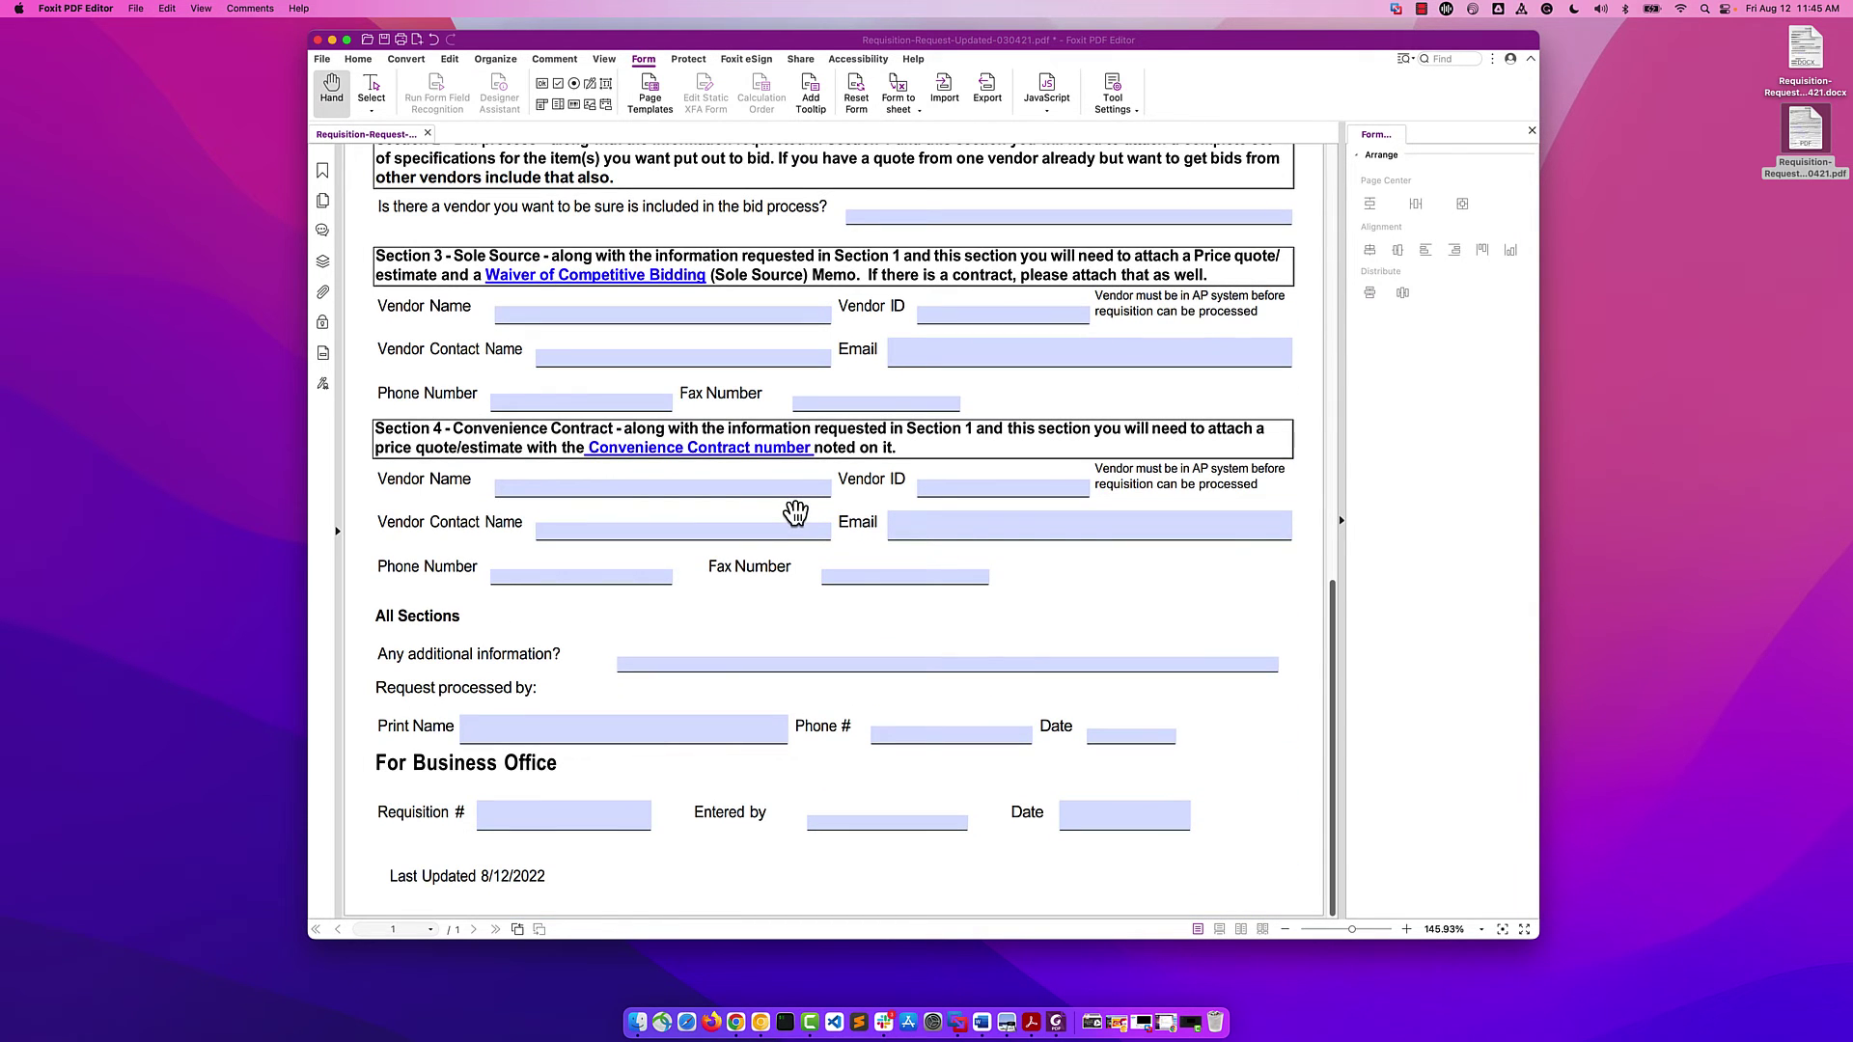
pyautogui.scroll(5, 795, 512)
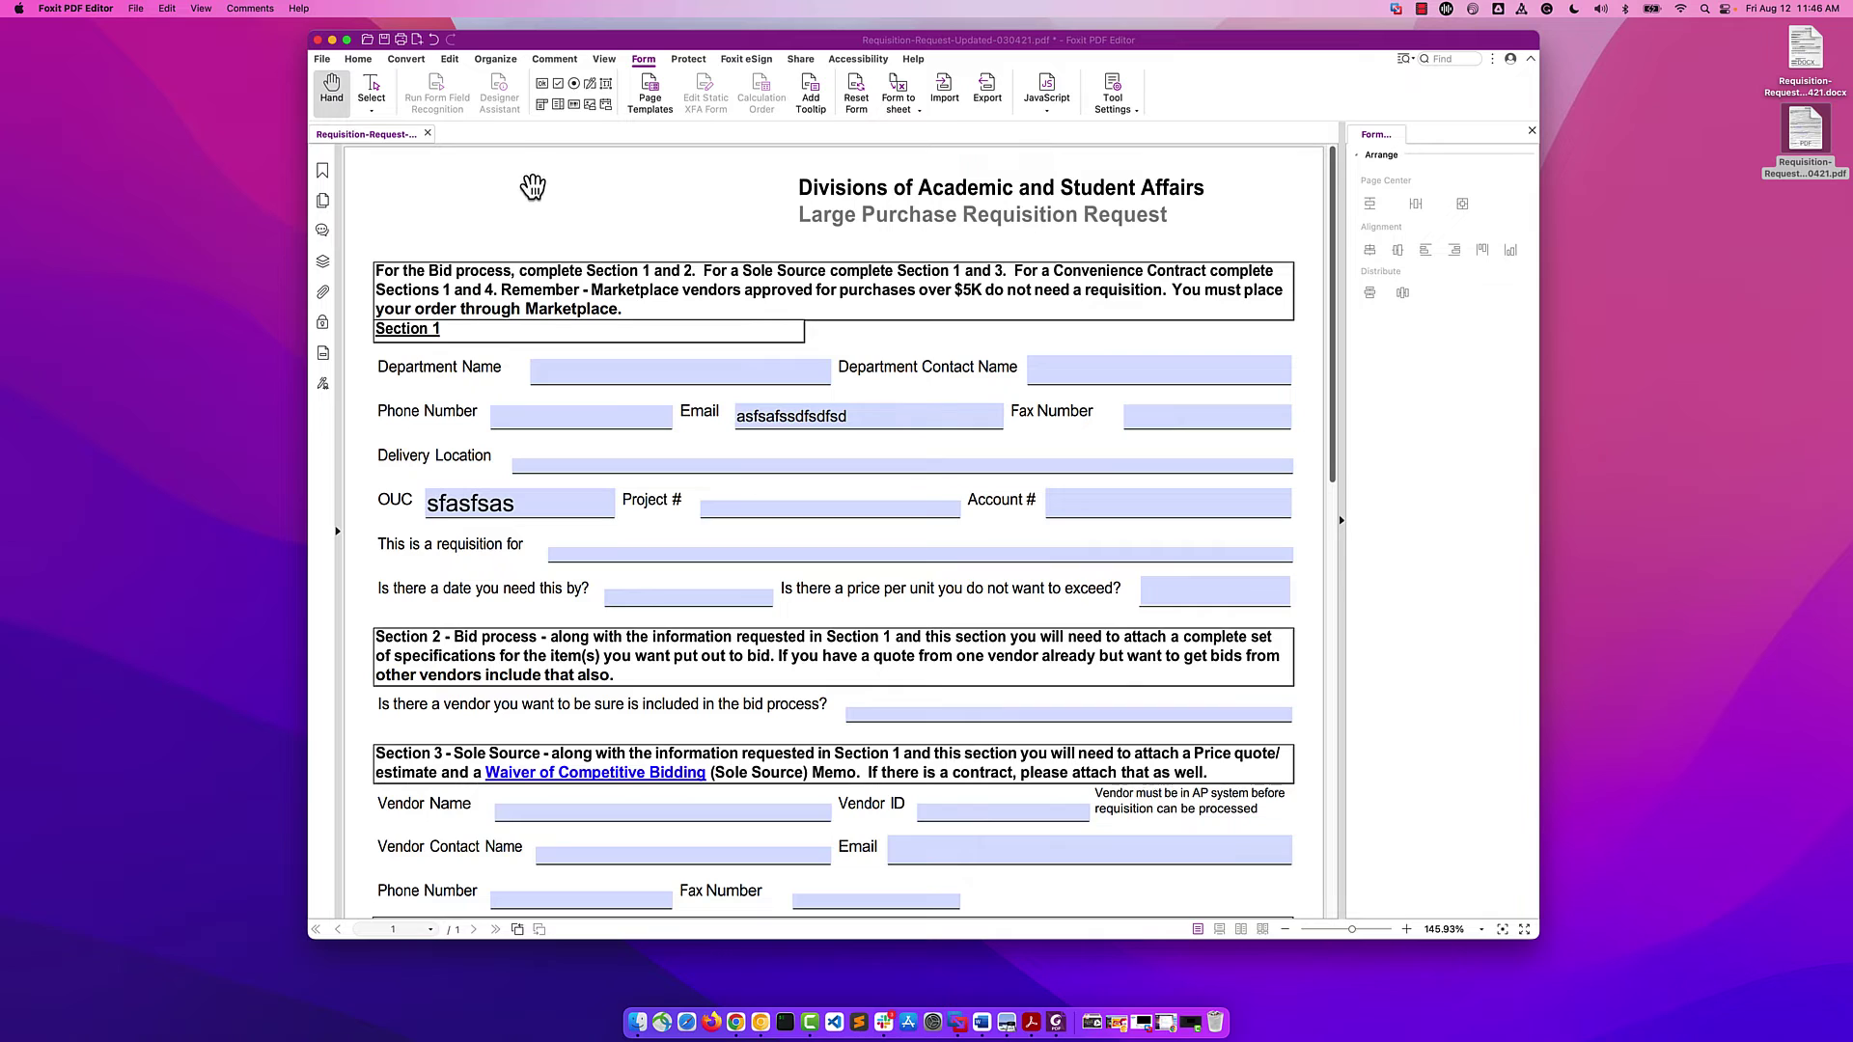
# - Save the form to the Desktop as 'Keiths Saved Version'
pyautogui.click(384, 40)
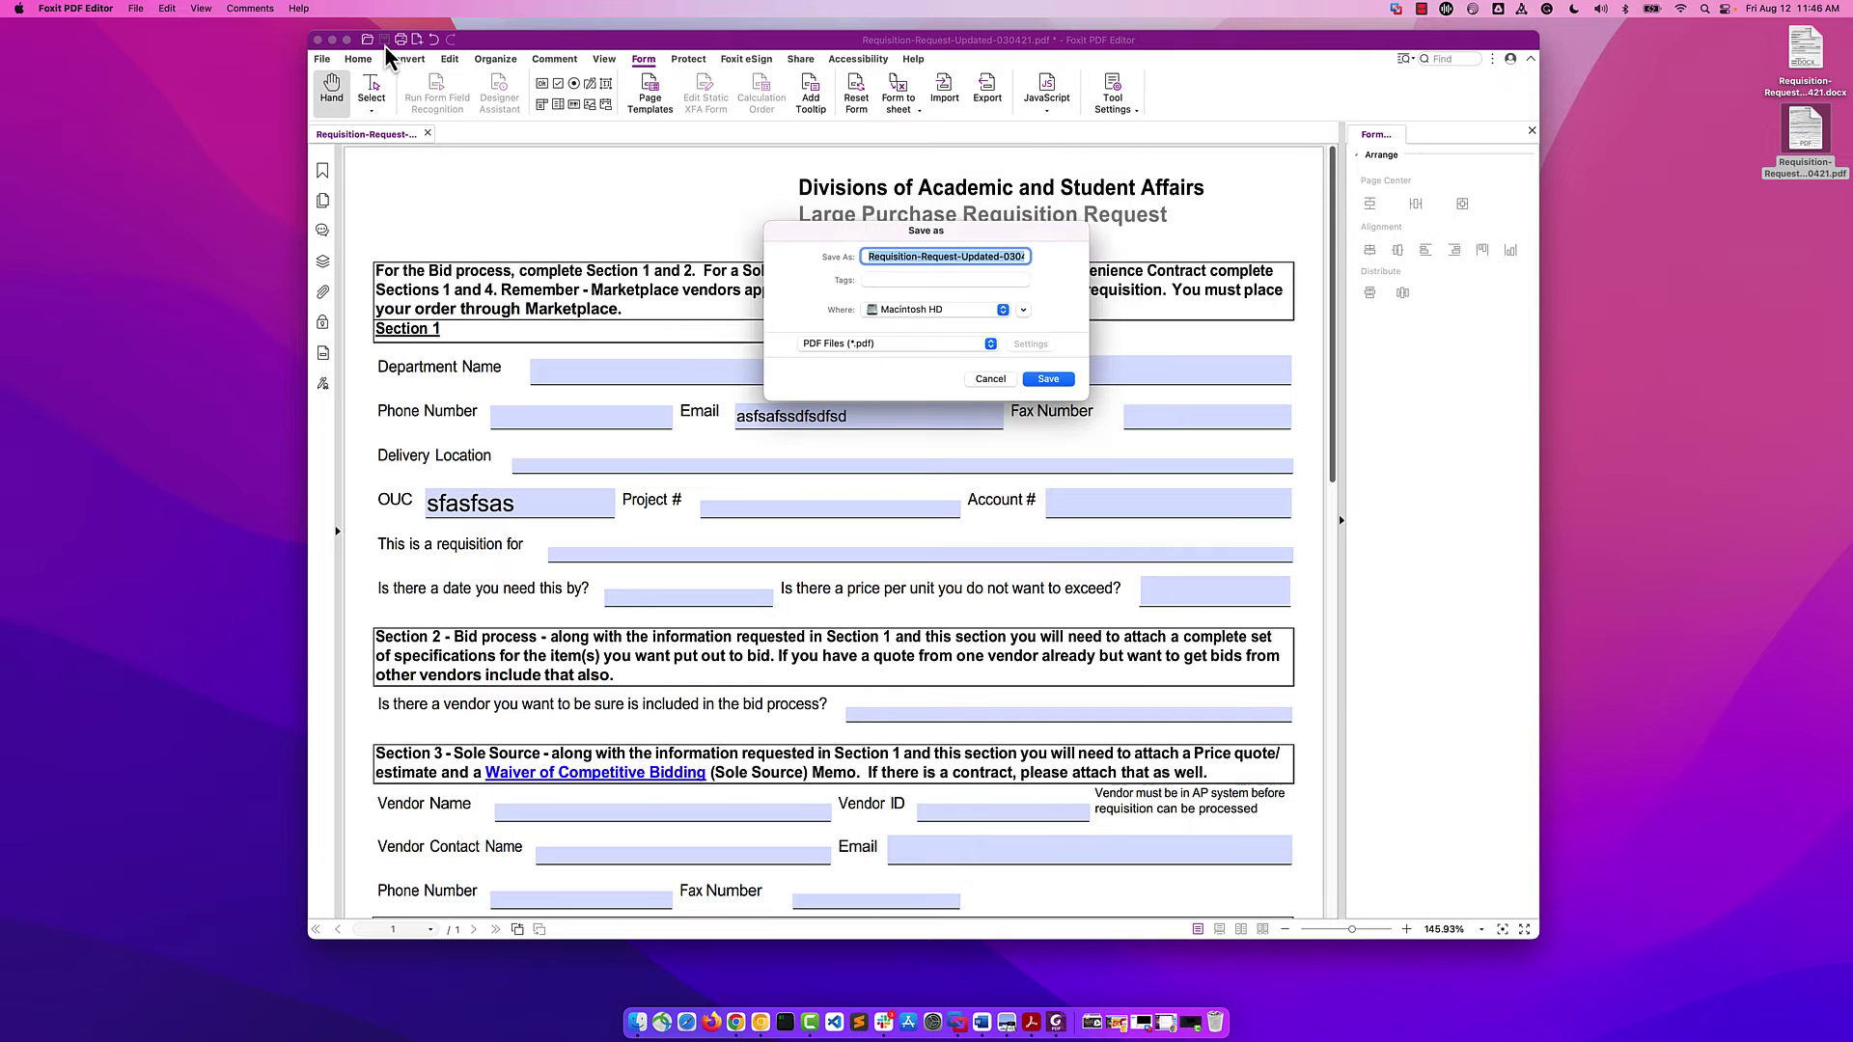
pyautogui.write('Keiths Saved Version')
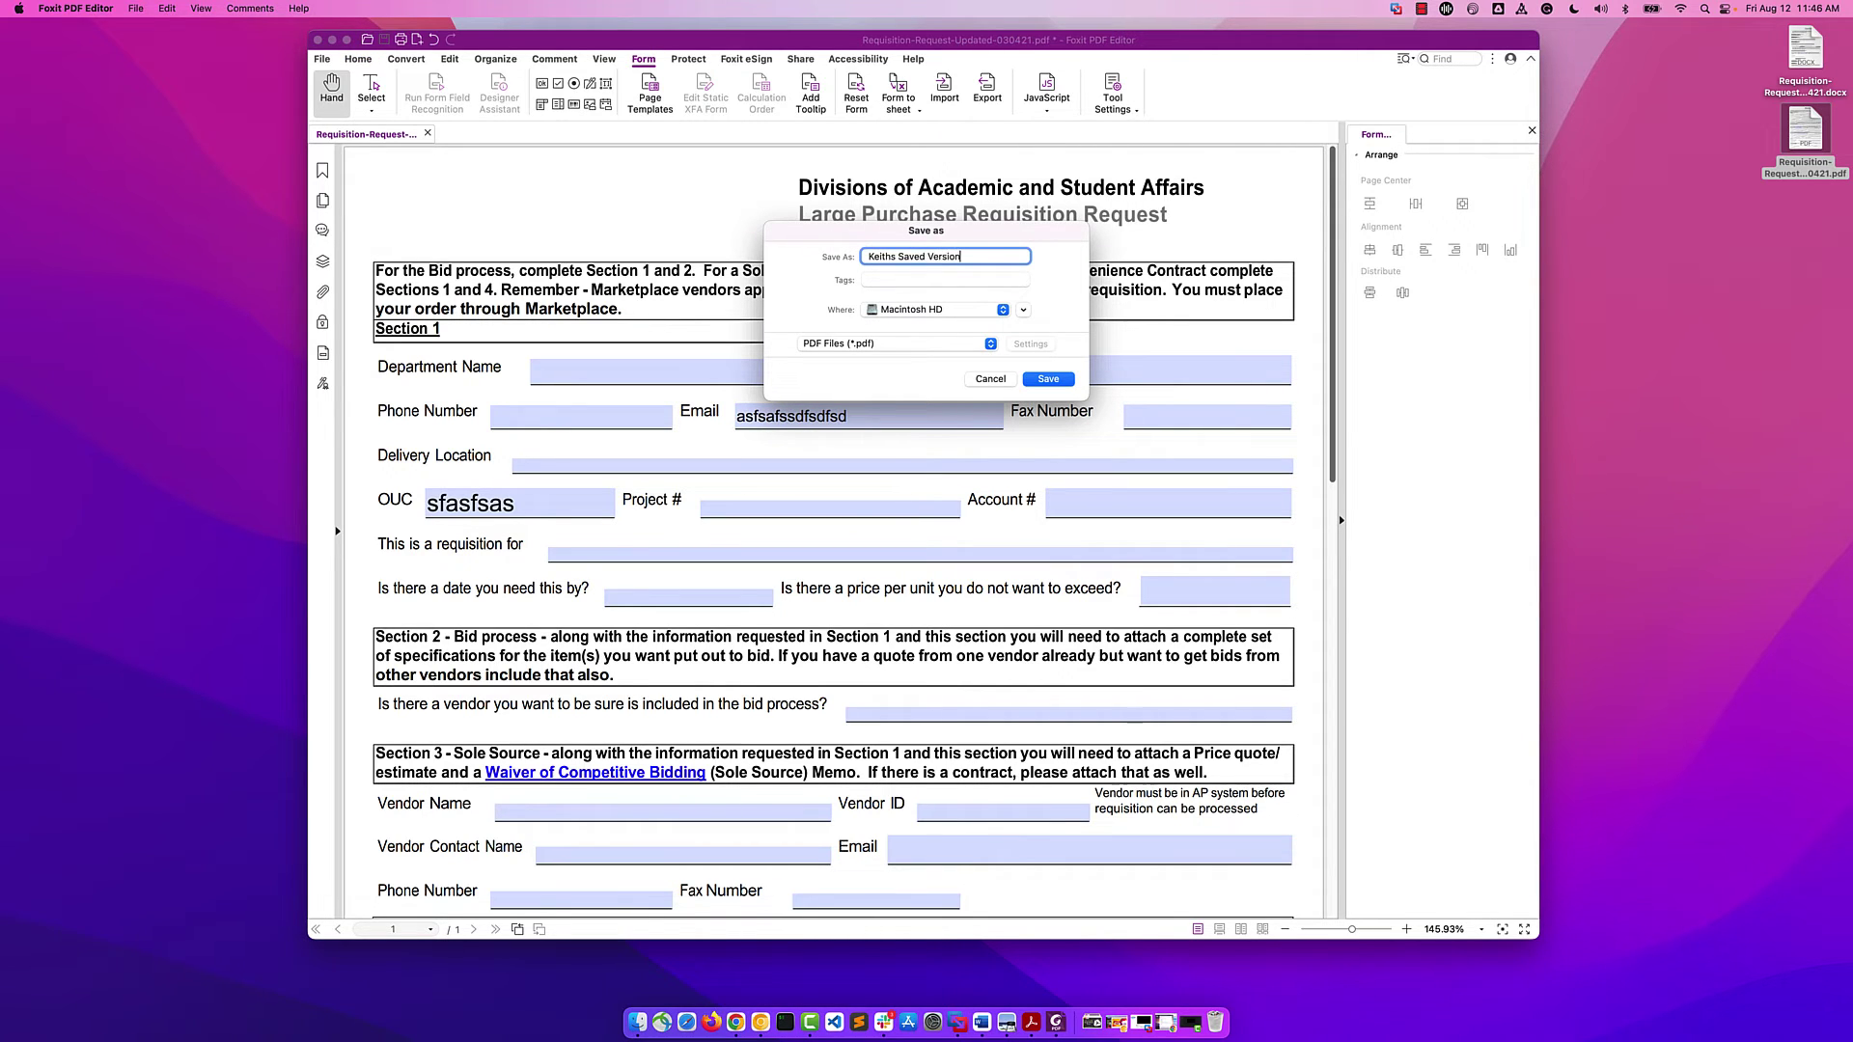
pyautogui.click(890, 309)
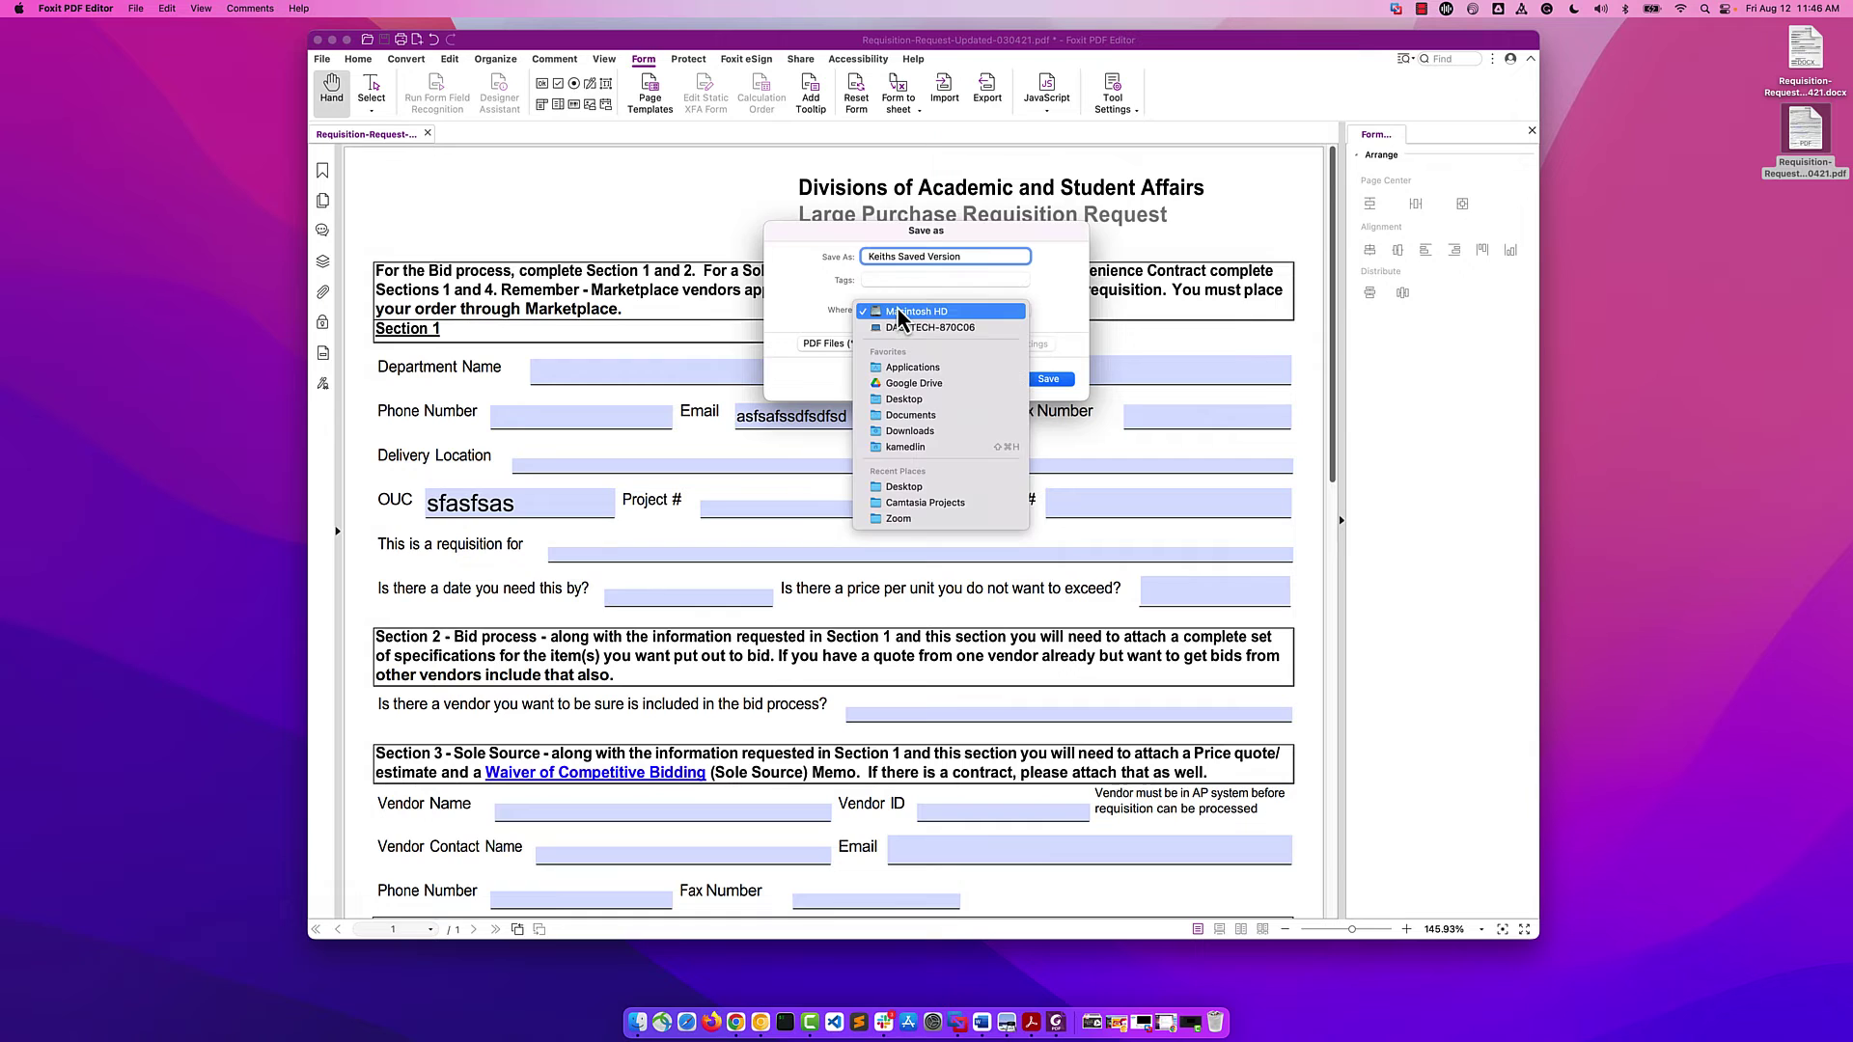
pyautogui.click(929, 398)
pyautogui.click(1057, 382)
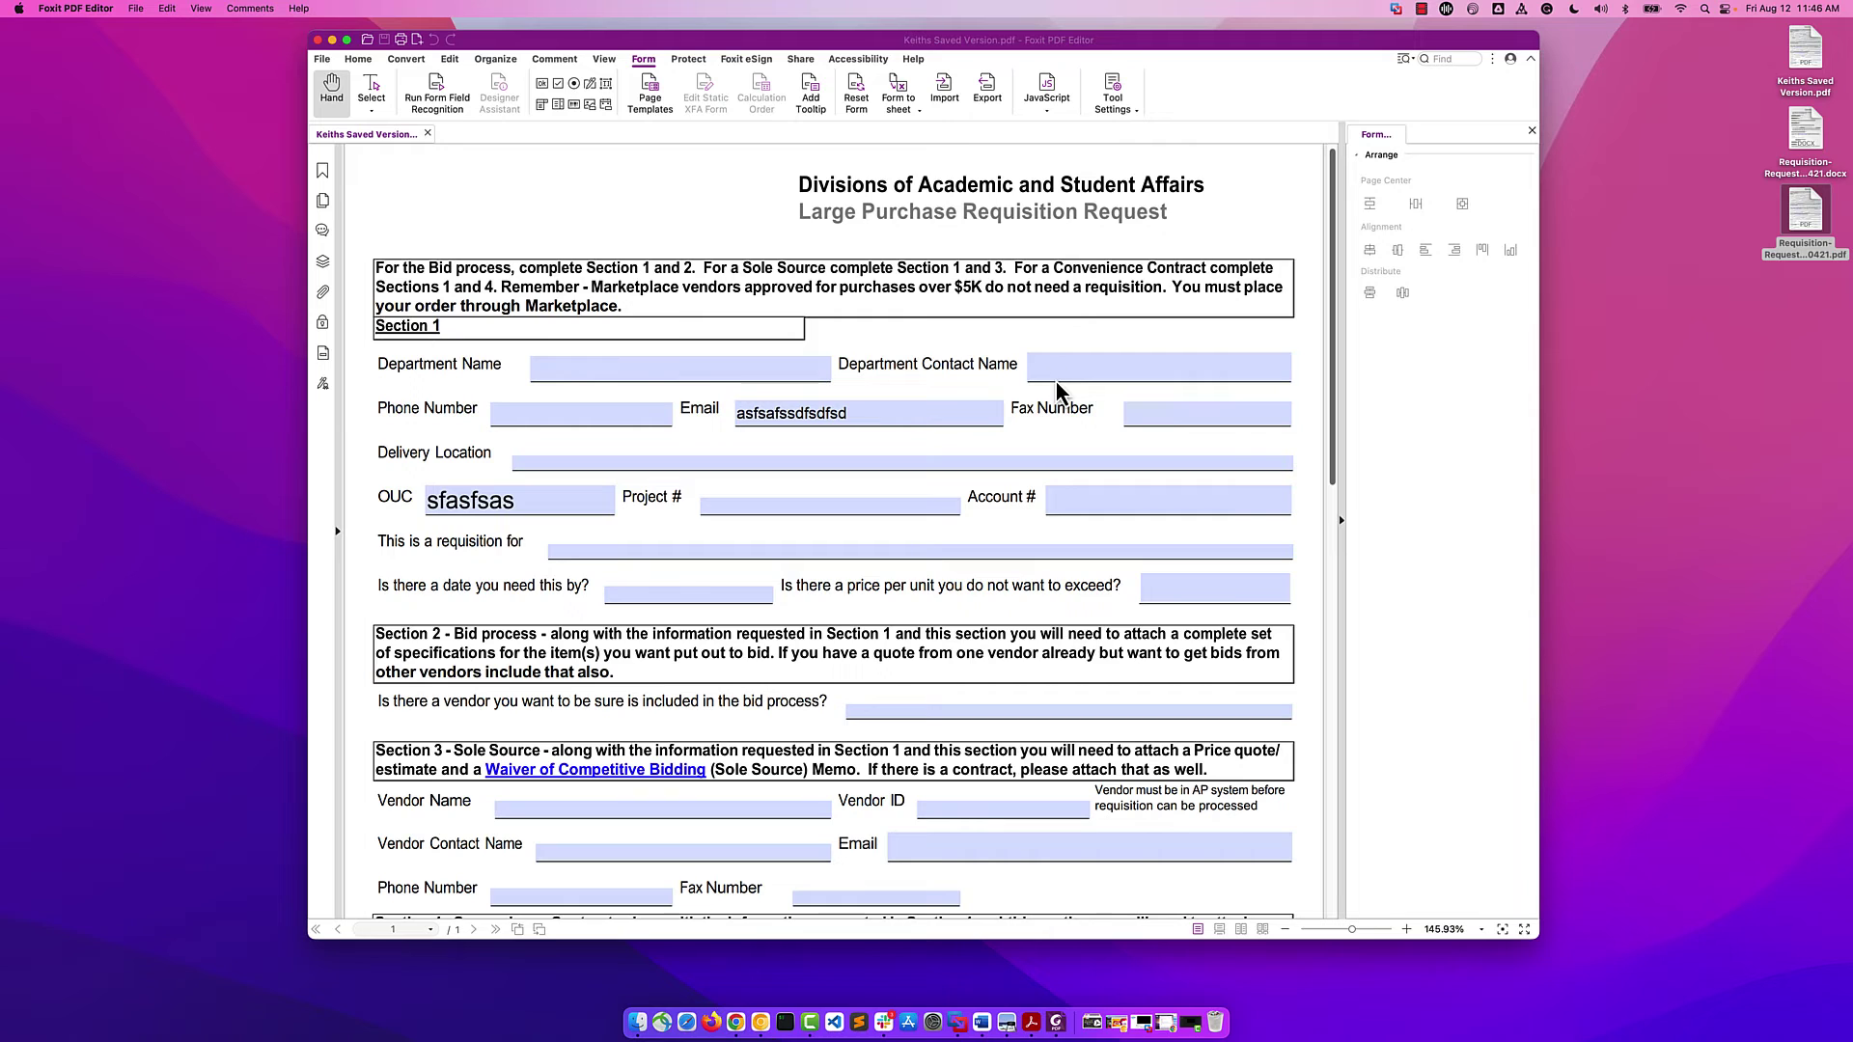
# - Open Keiths Saved Version.pdf from the desktop in Preview
pyautogui.click(1805, 47)
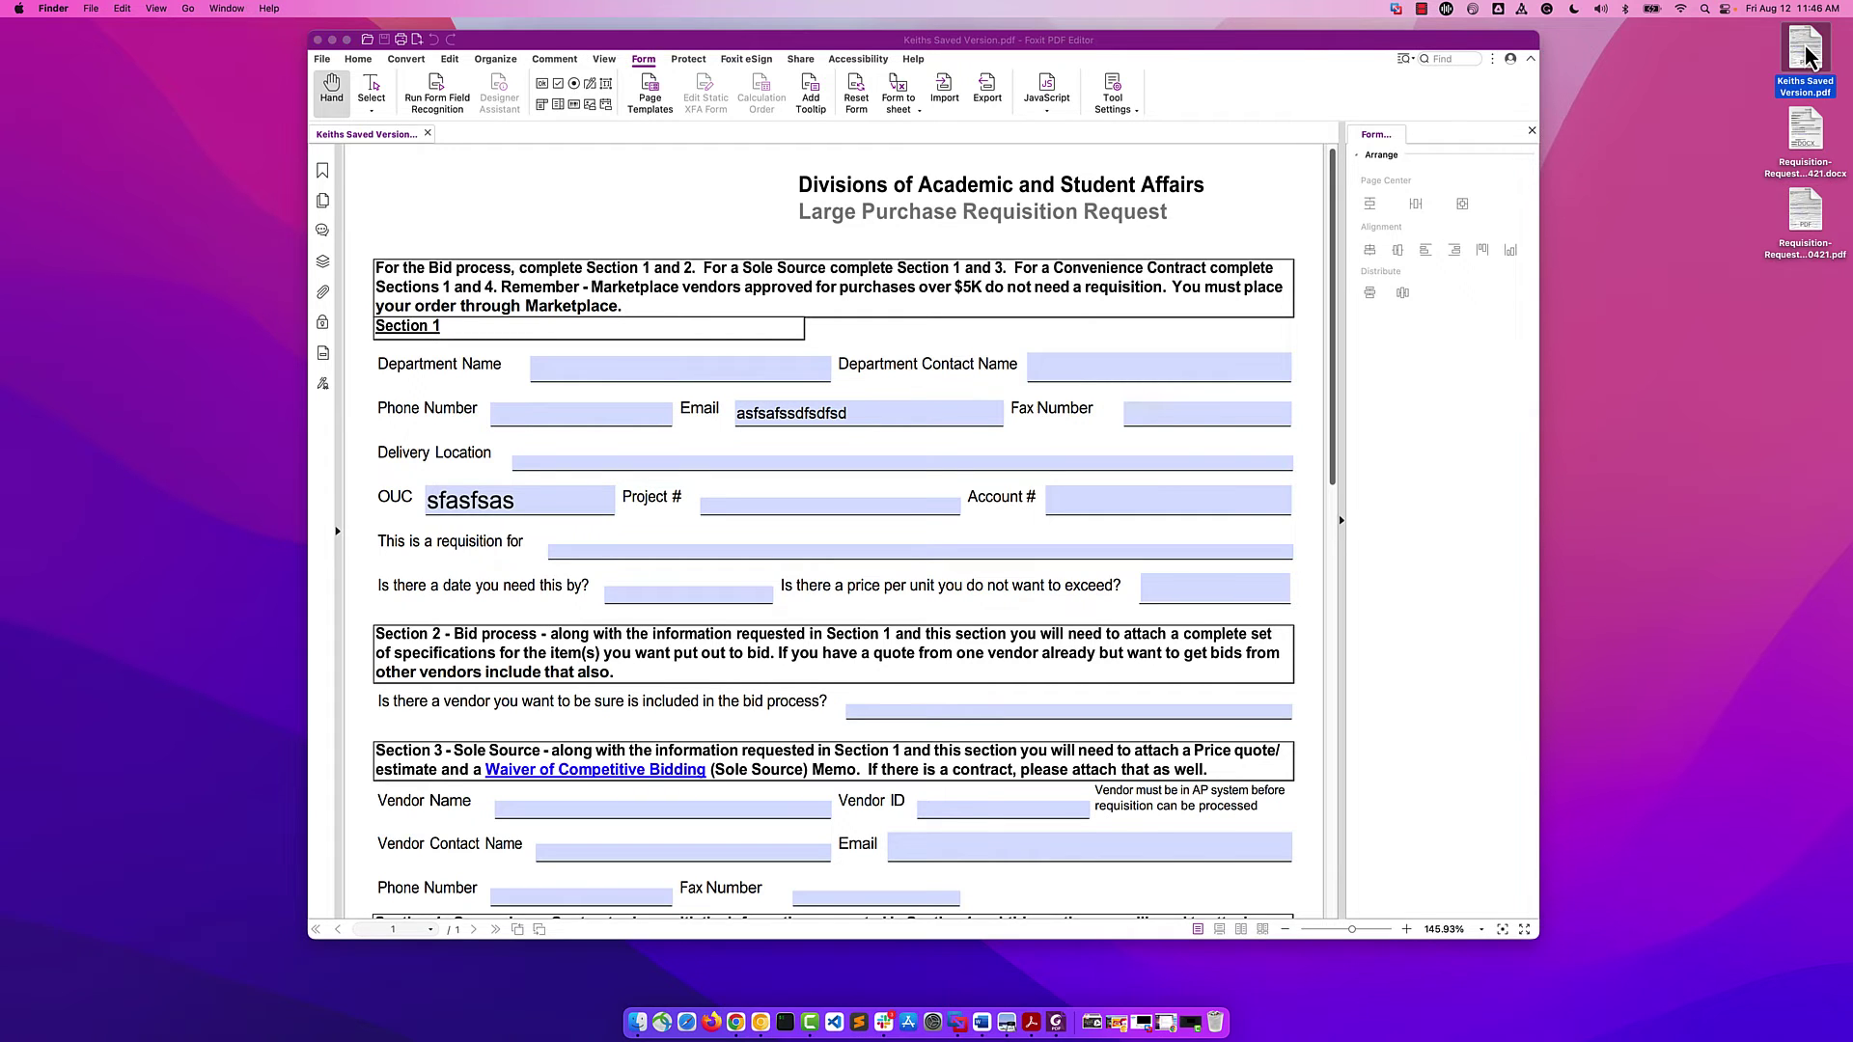
pyautogui.rightClick(1805, 44)
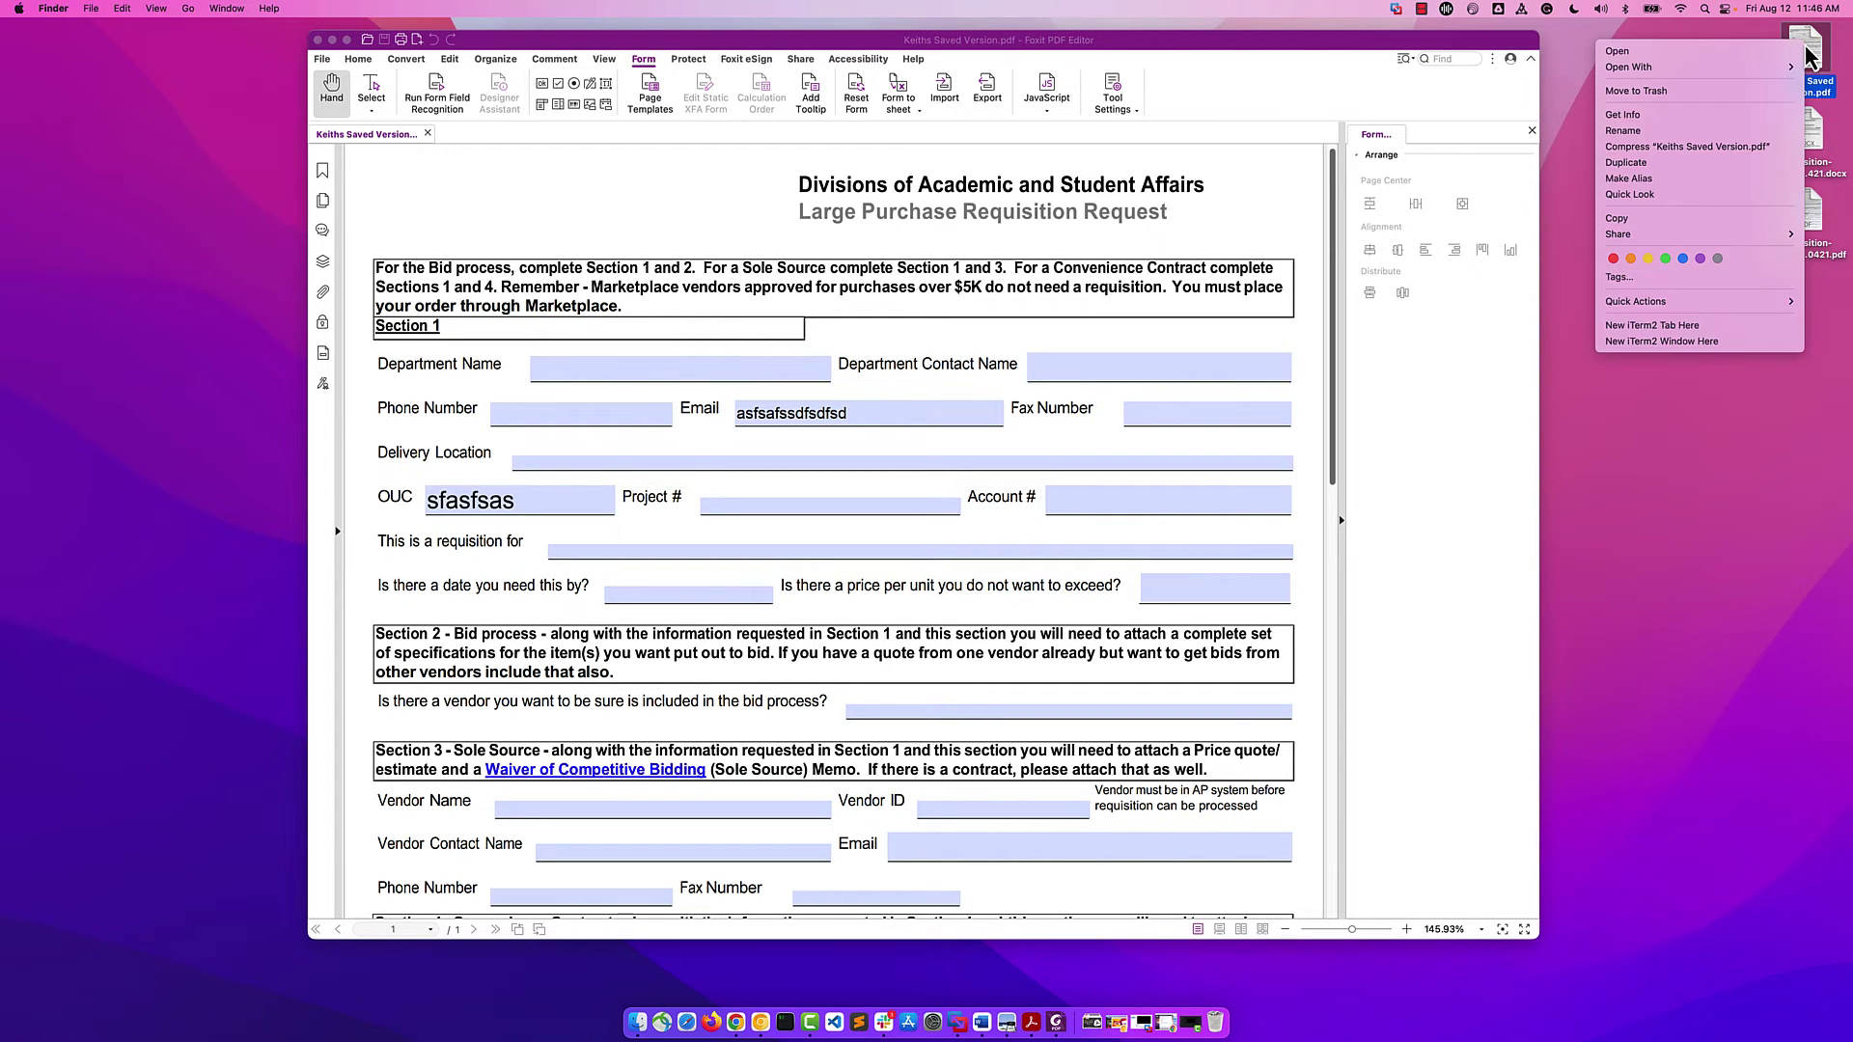
pyautogui.moveTo(1745, 66)
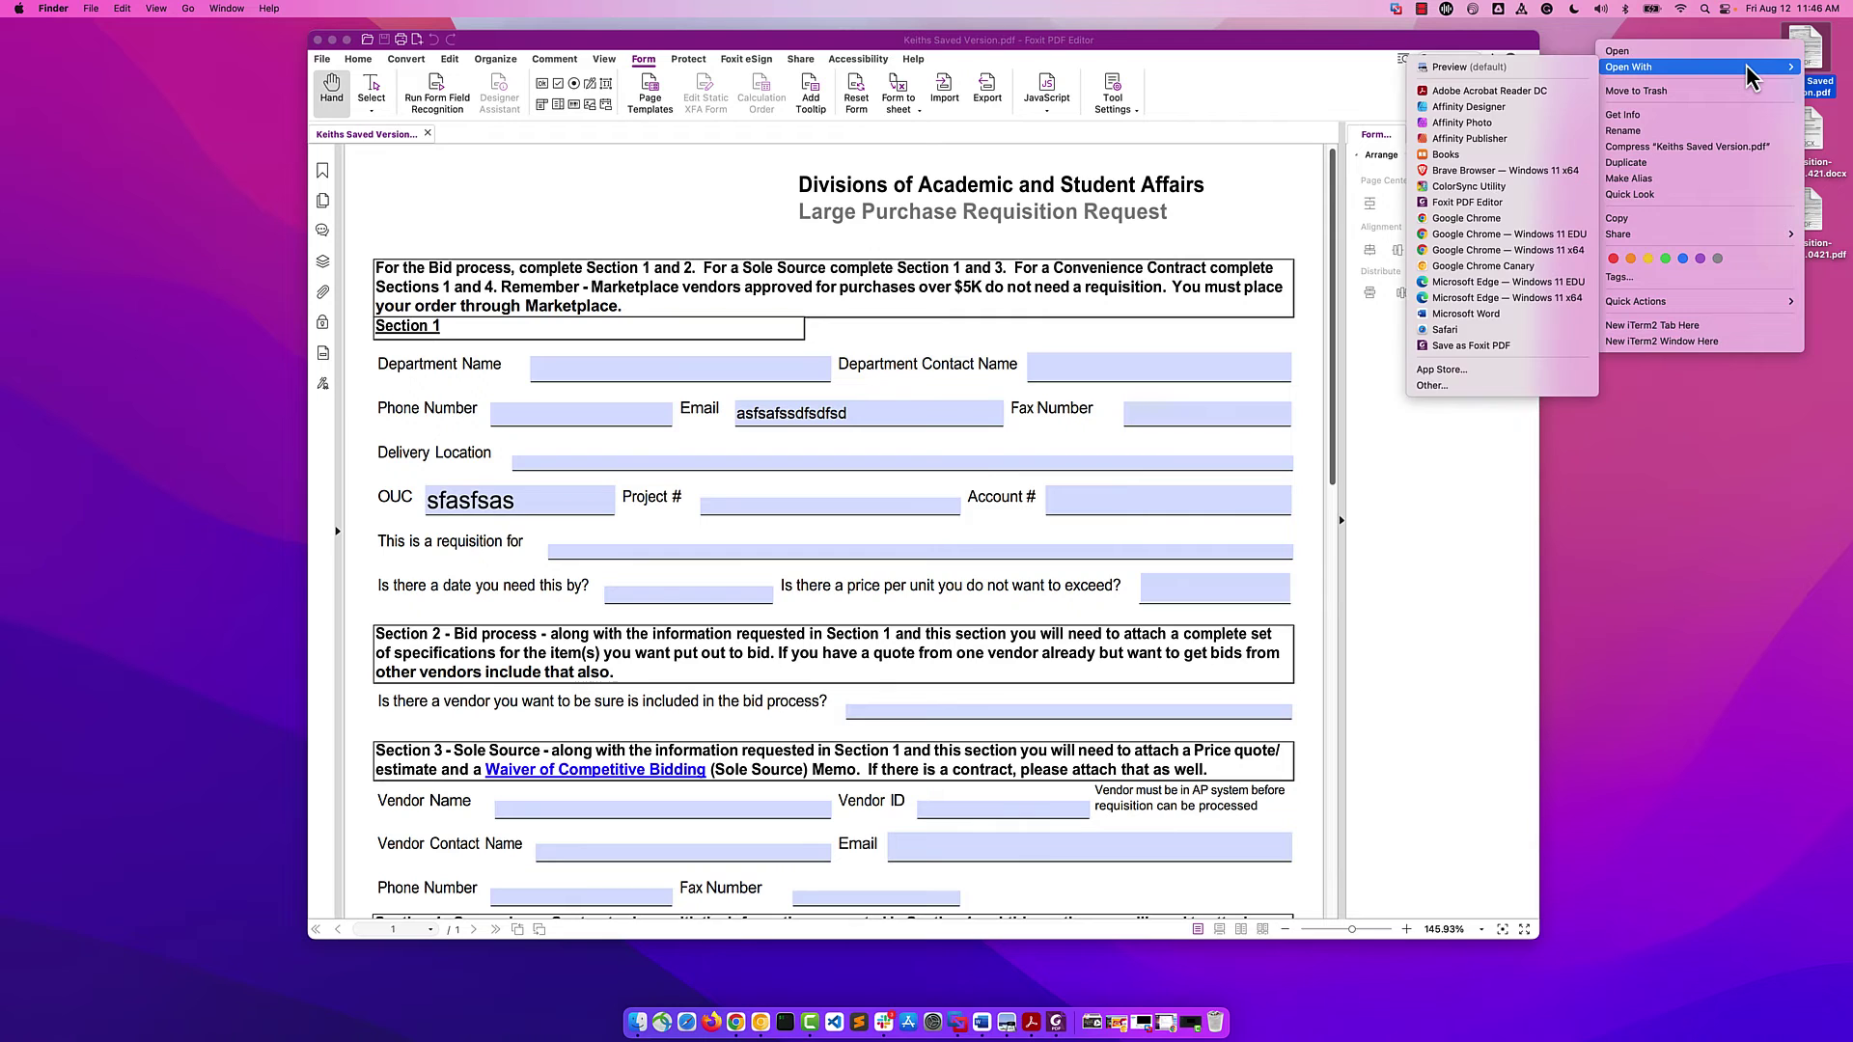
pyautogui.click(1469, 67)
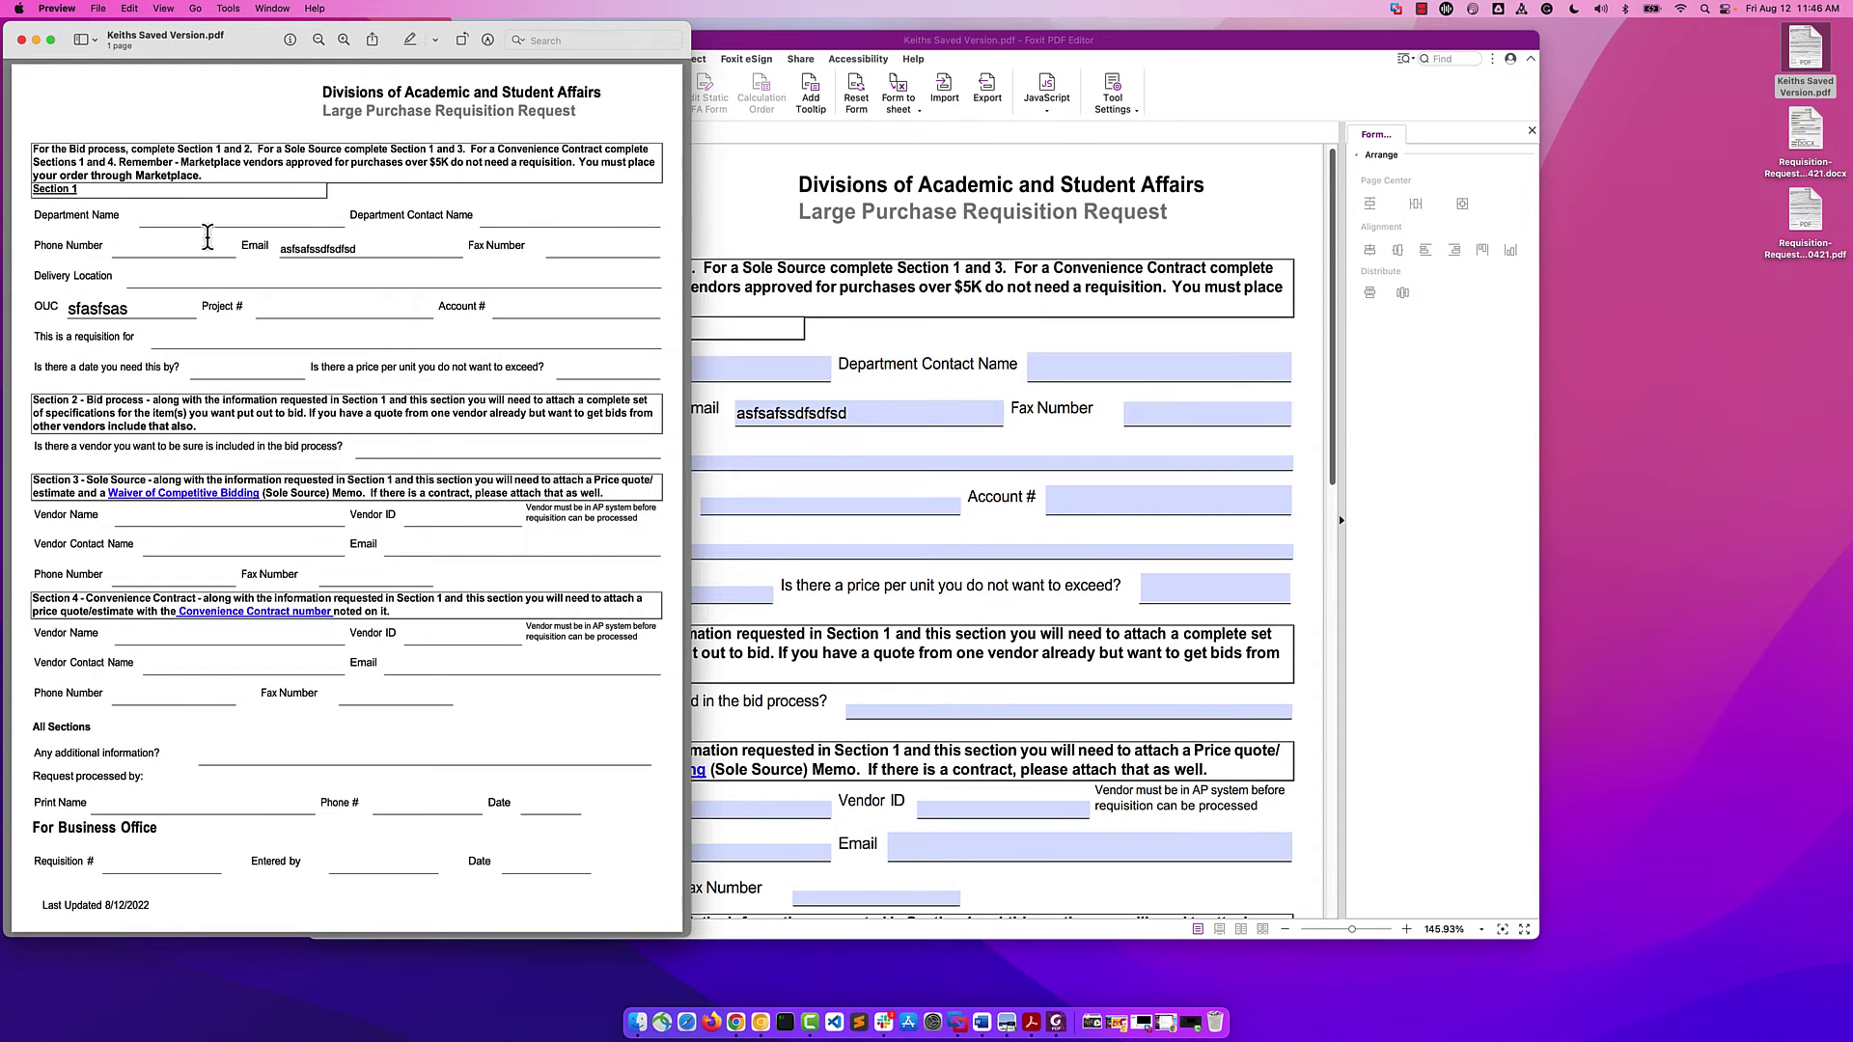
# - Enter test text in the Department Name, Phone Number and Delivery Location fields
pyautogui.click(210, 216)
pyautogui.write('asdgasdag')
pyautogui.press('Tab')
pyautogui.write('asdgasdg')
pyautogui.press('Tab')
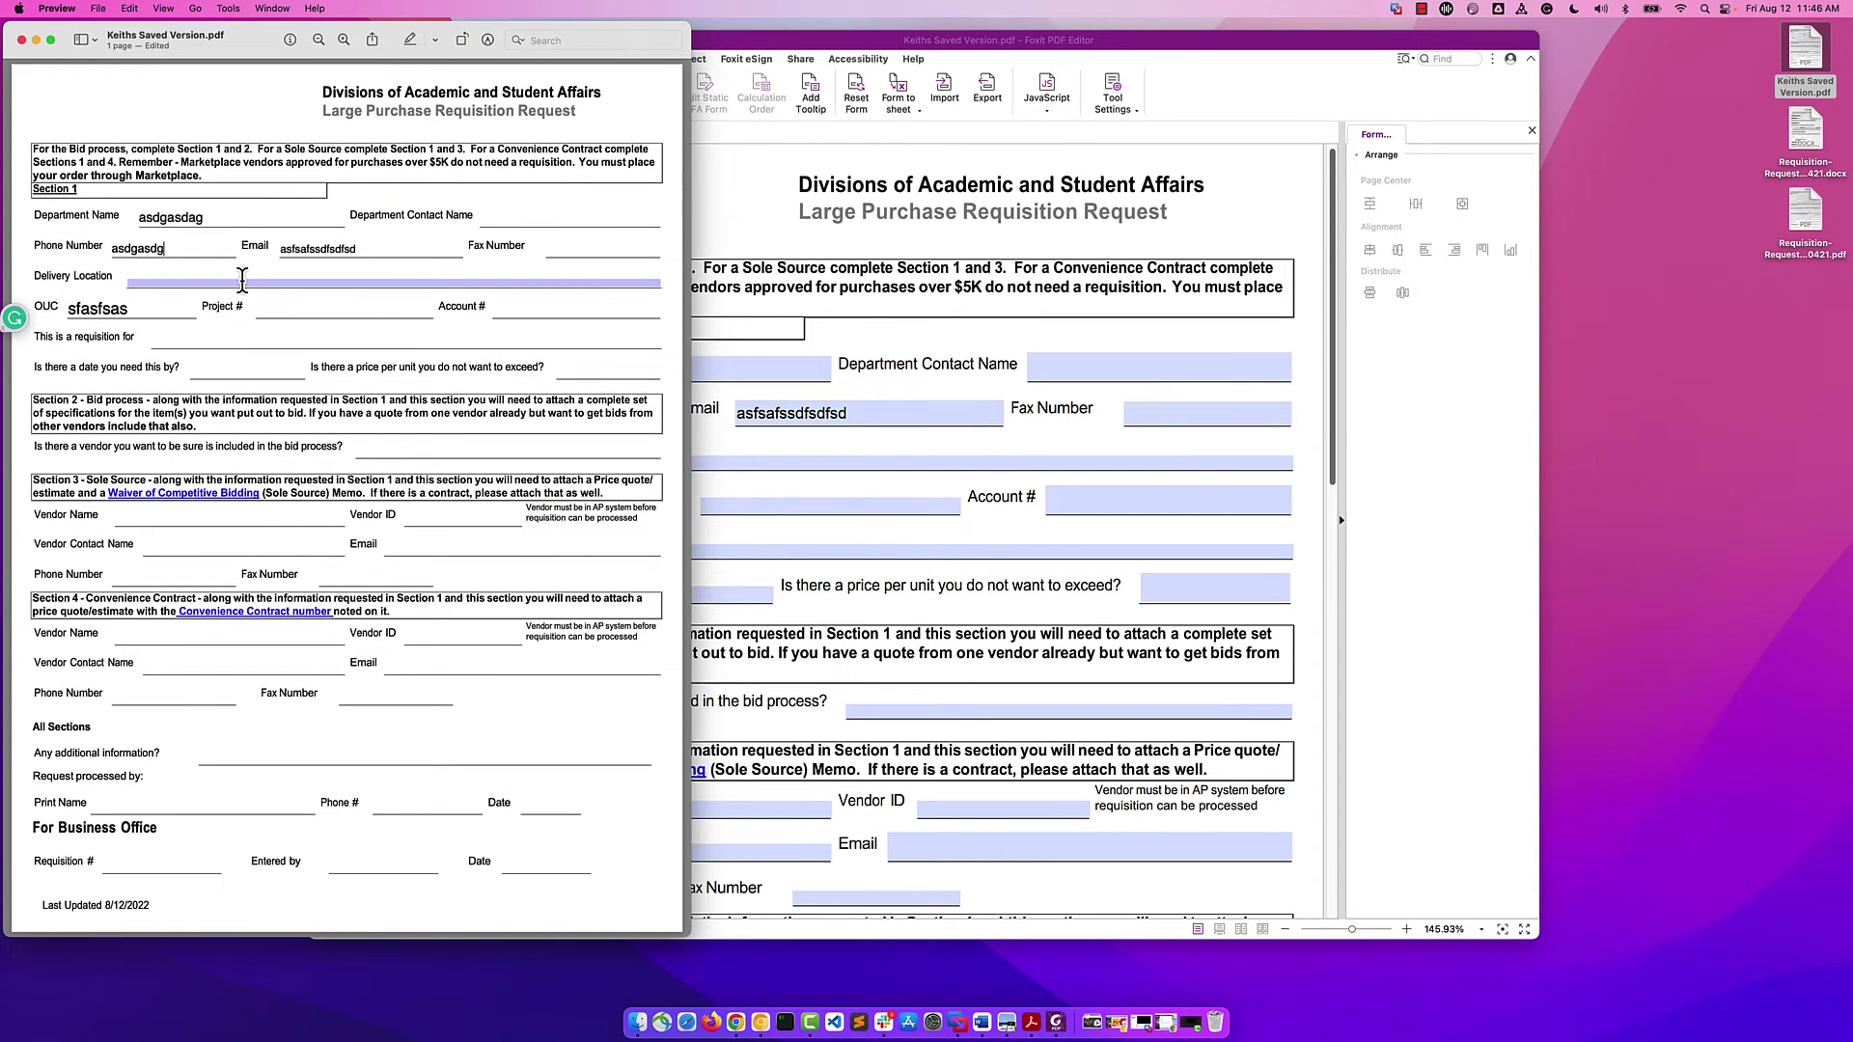
pyautogui.write('asgasdg')
pyautogui.press('Return')
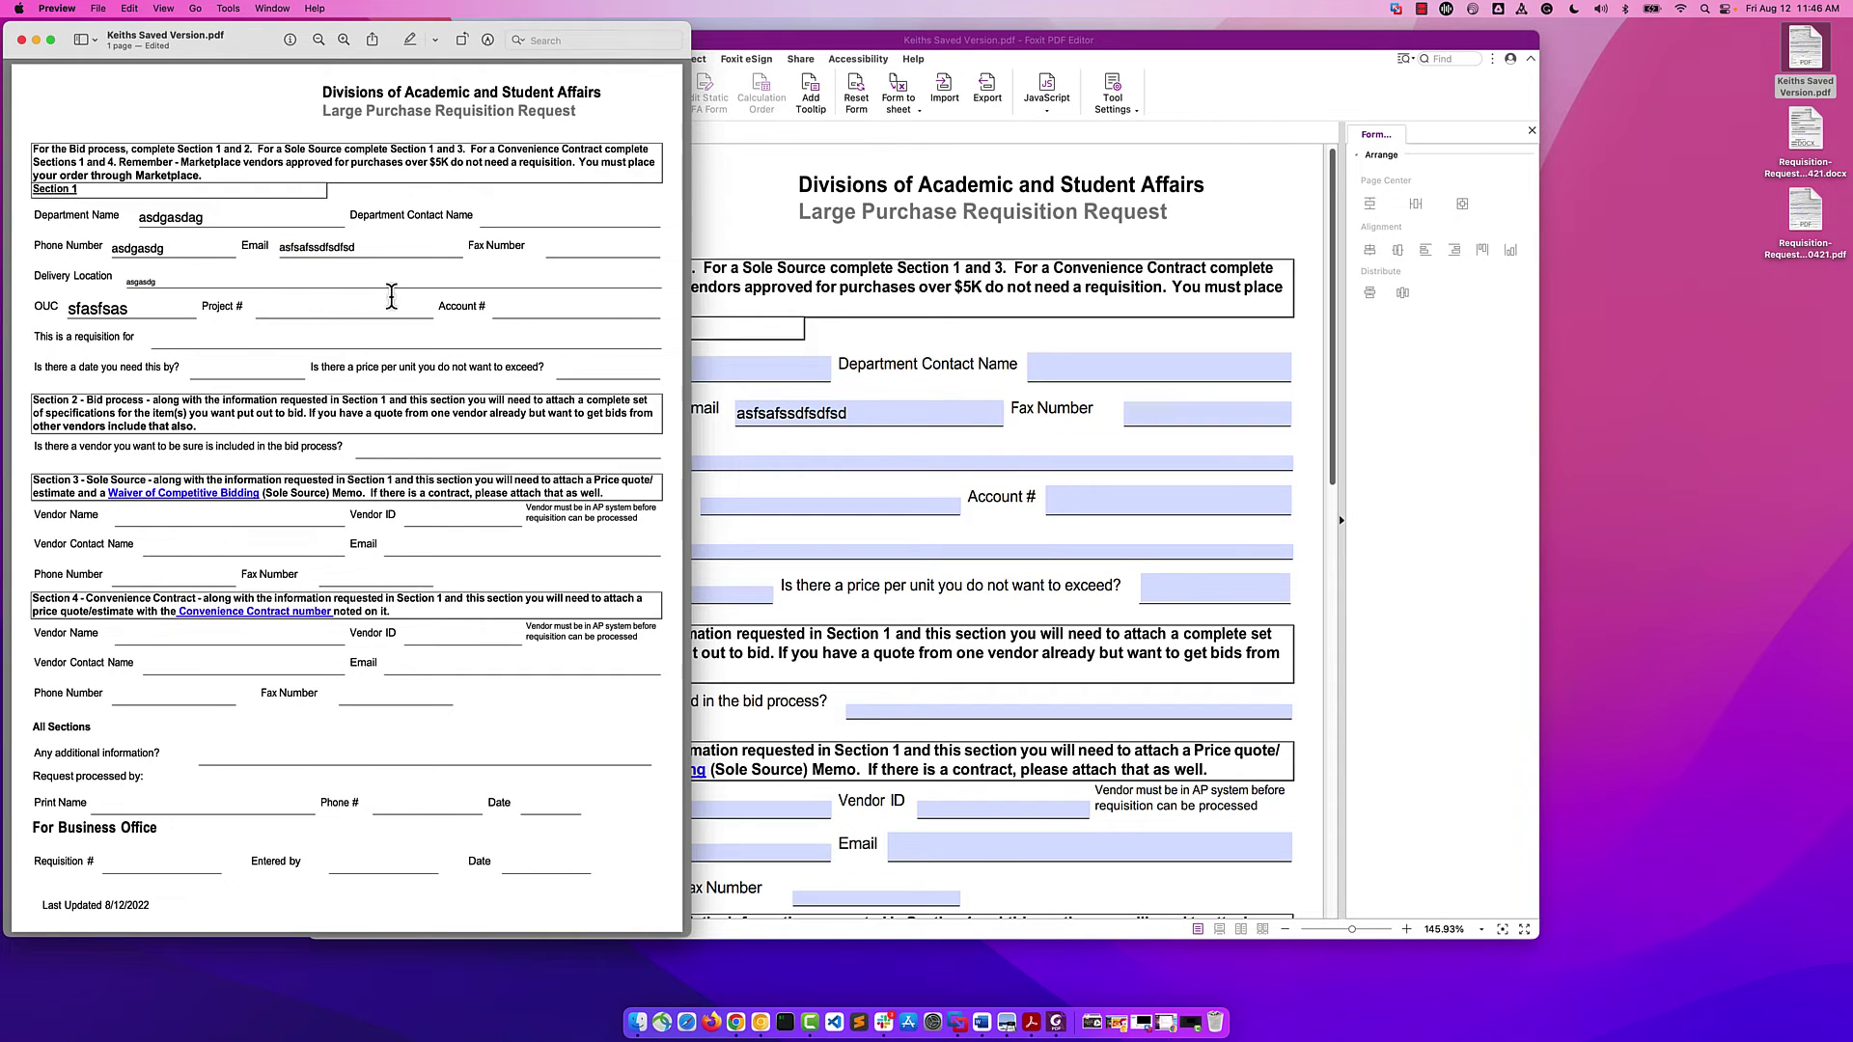
# - In Foxit, clear the OUC value and fill Delivery Location and Phone Number with test text
pyautogui.click(828, 381)
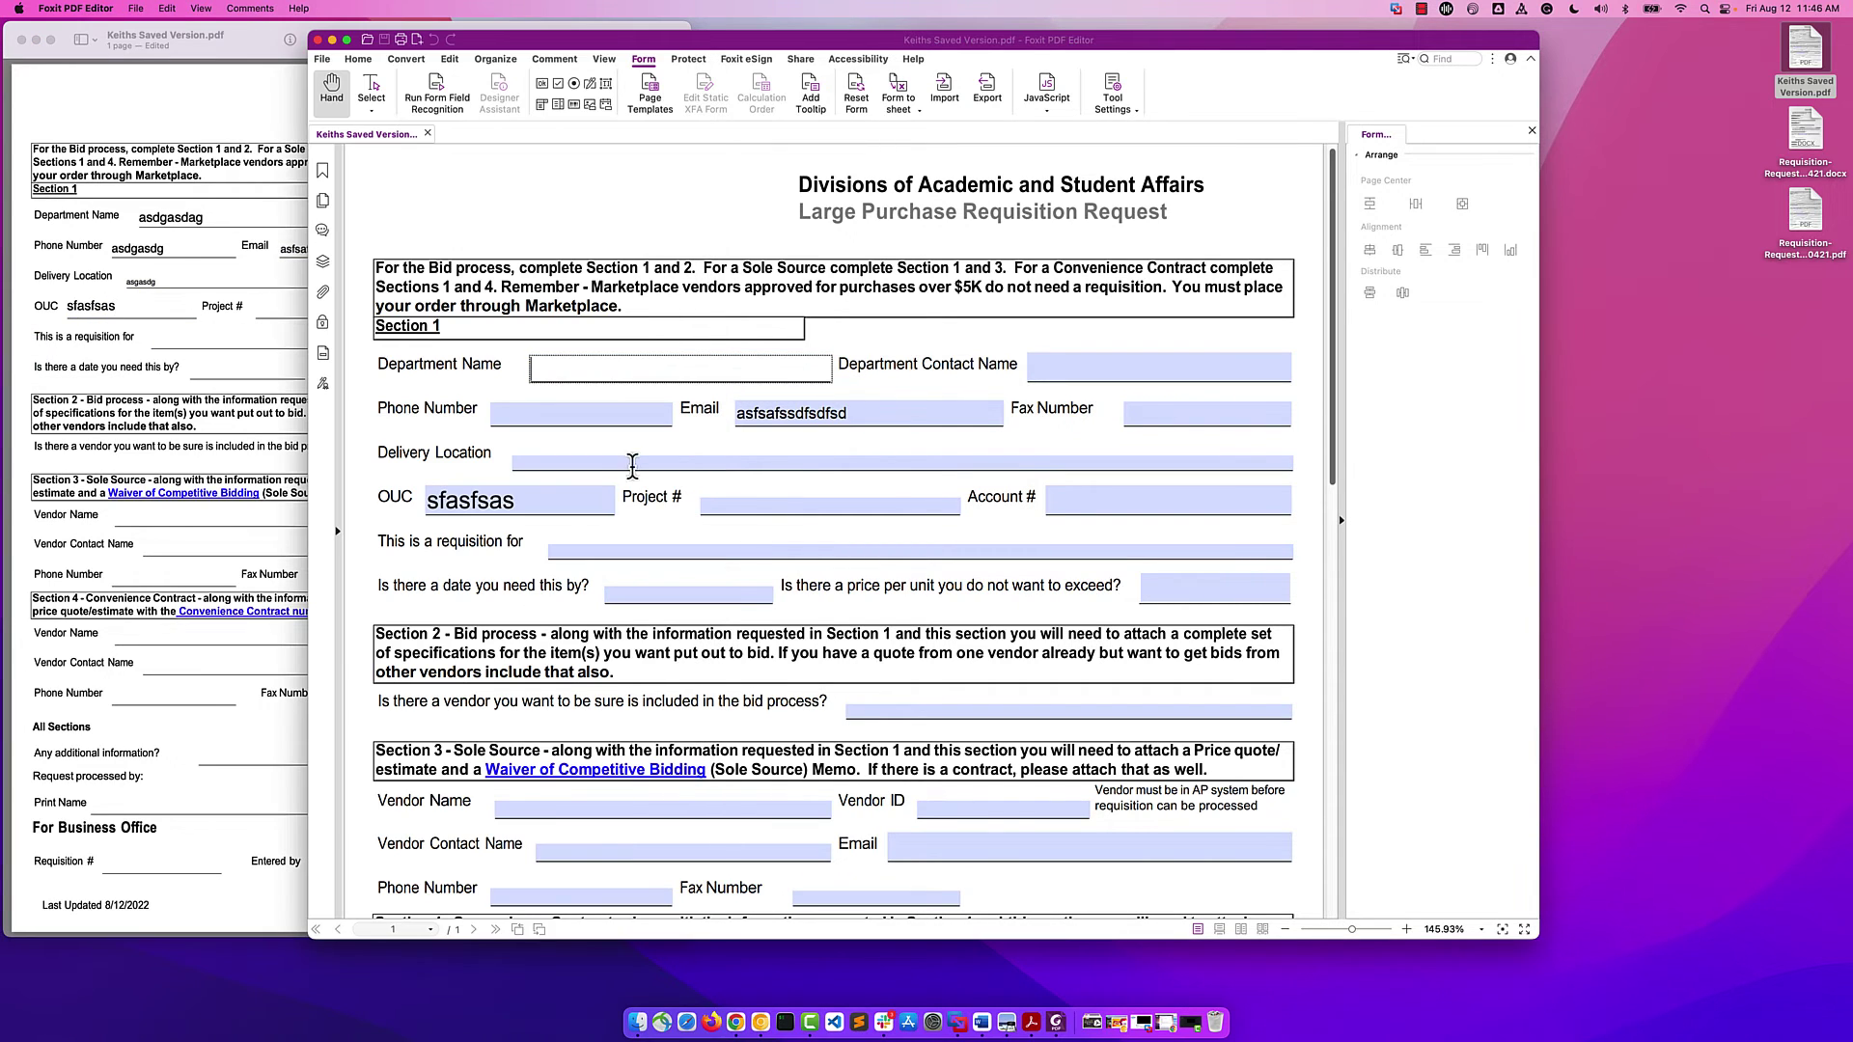
pyautogui.doubleClick(481, 500)
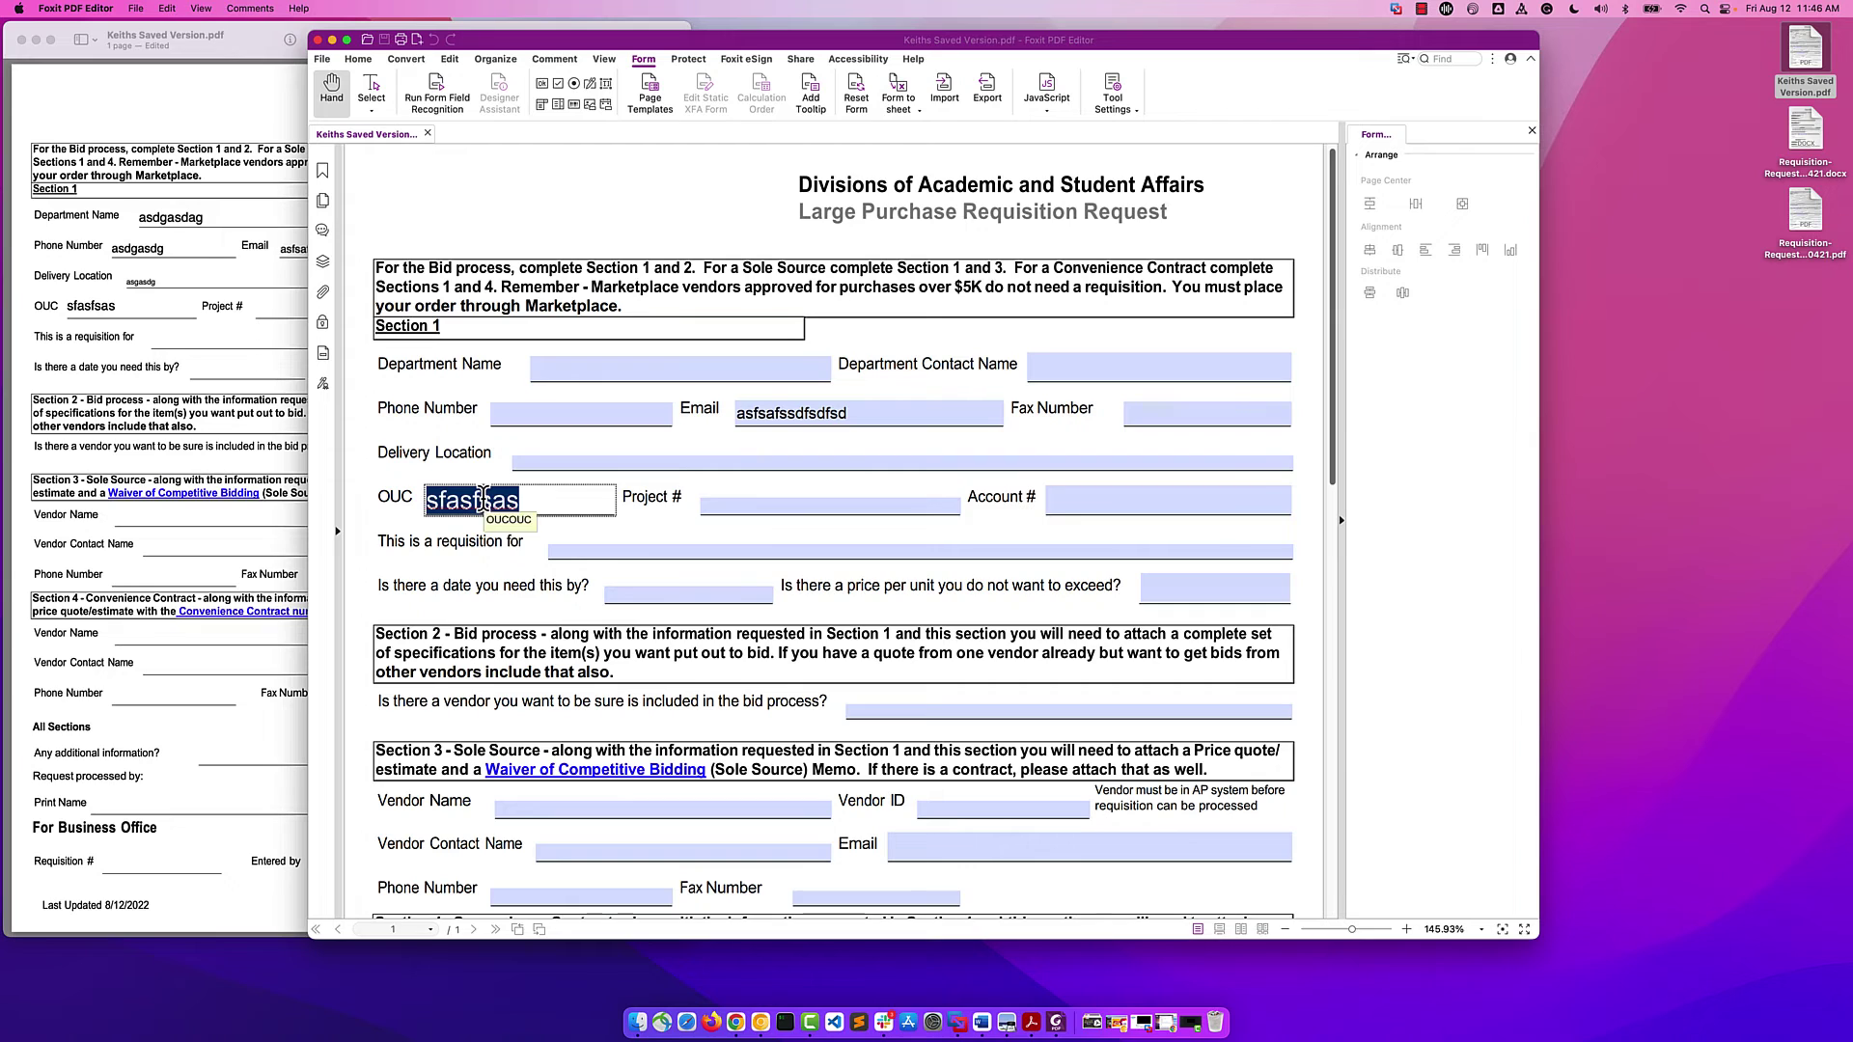
pyautogui.press('BackSpace')
pyautogui.click(789, 414)
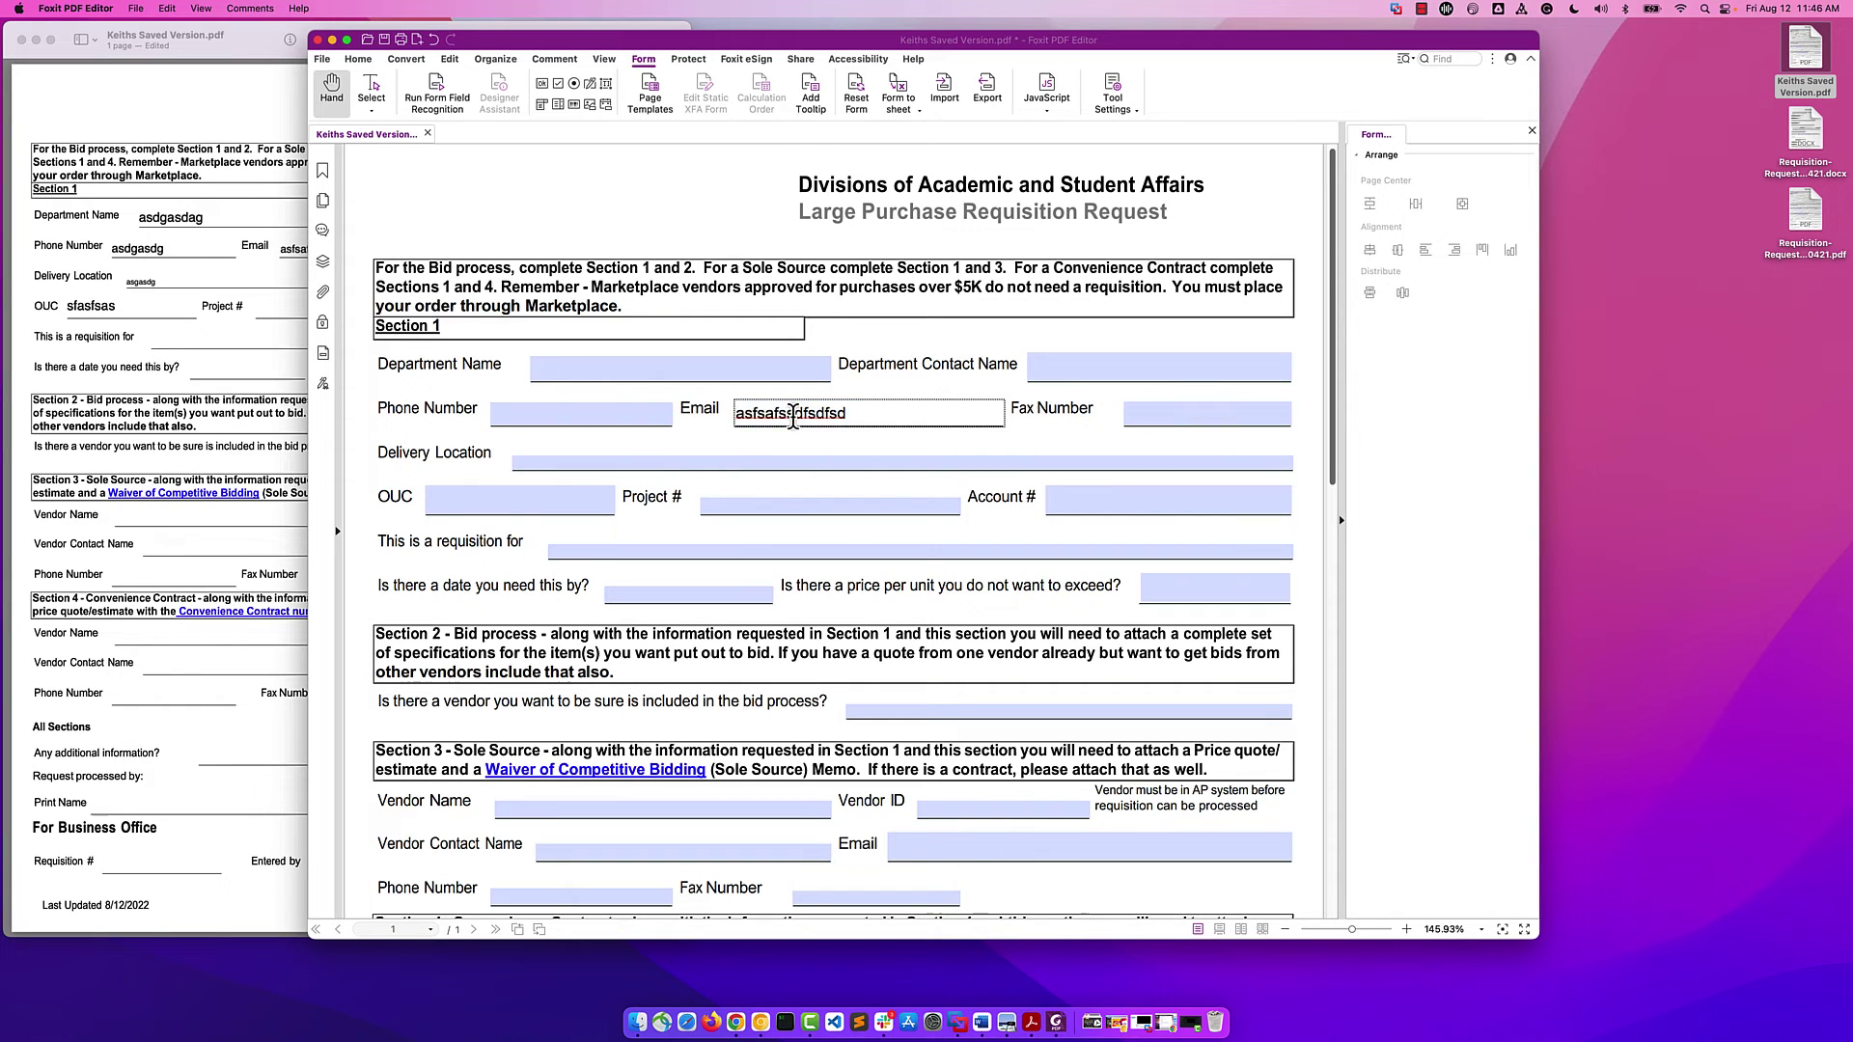
pyautogui.click(723, 462)
pyautogui.write('asdgasdgasd')
pyautogui.click(582, 417)
pyautogui.write('asdgsadg')
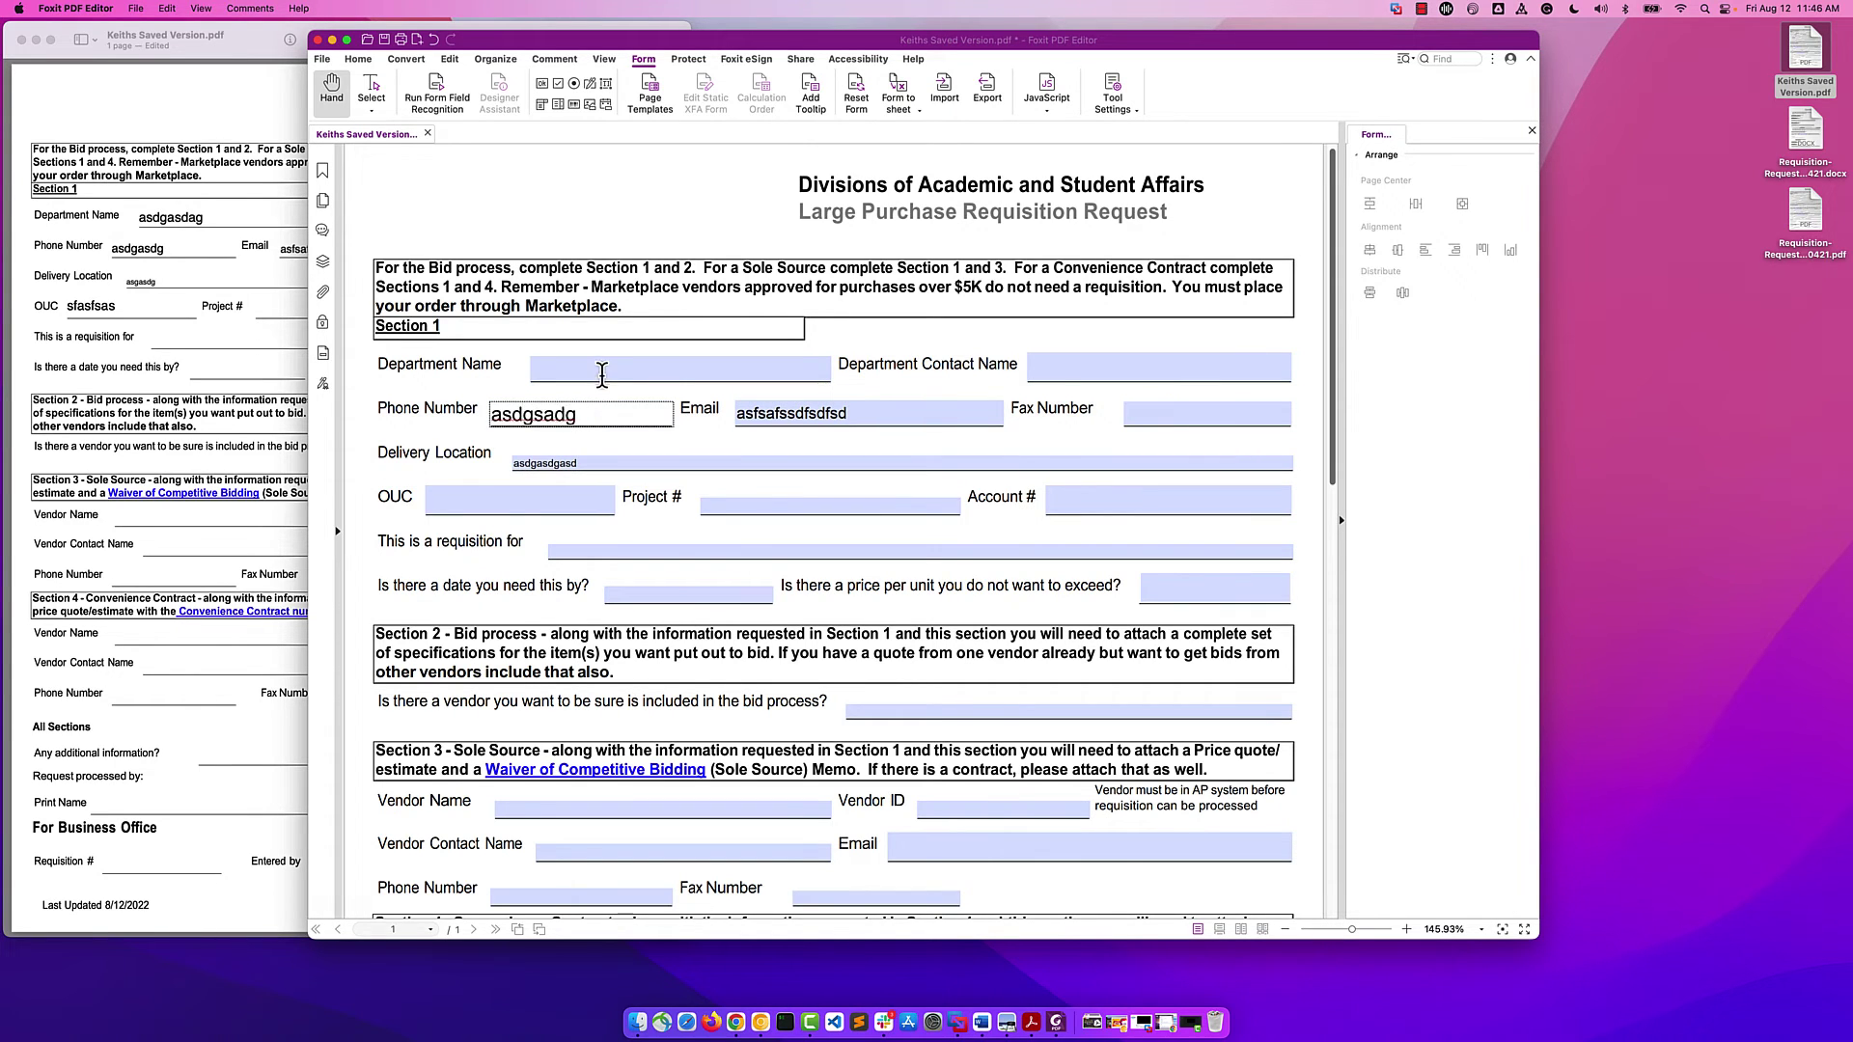
# - Fill the Department Name, Department Contact Name and Fax Number fields with test text
pyautogui.click(598, 368)
pyautogui.write('asdgasd')
pyautogui.click(1091, 366)
pyautogui.write('asdgasdg')
pyautogui.click(1192, 427)
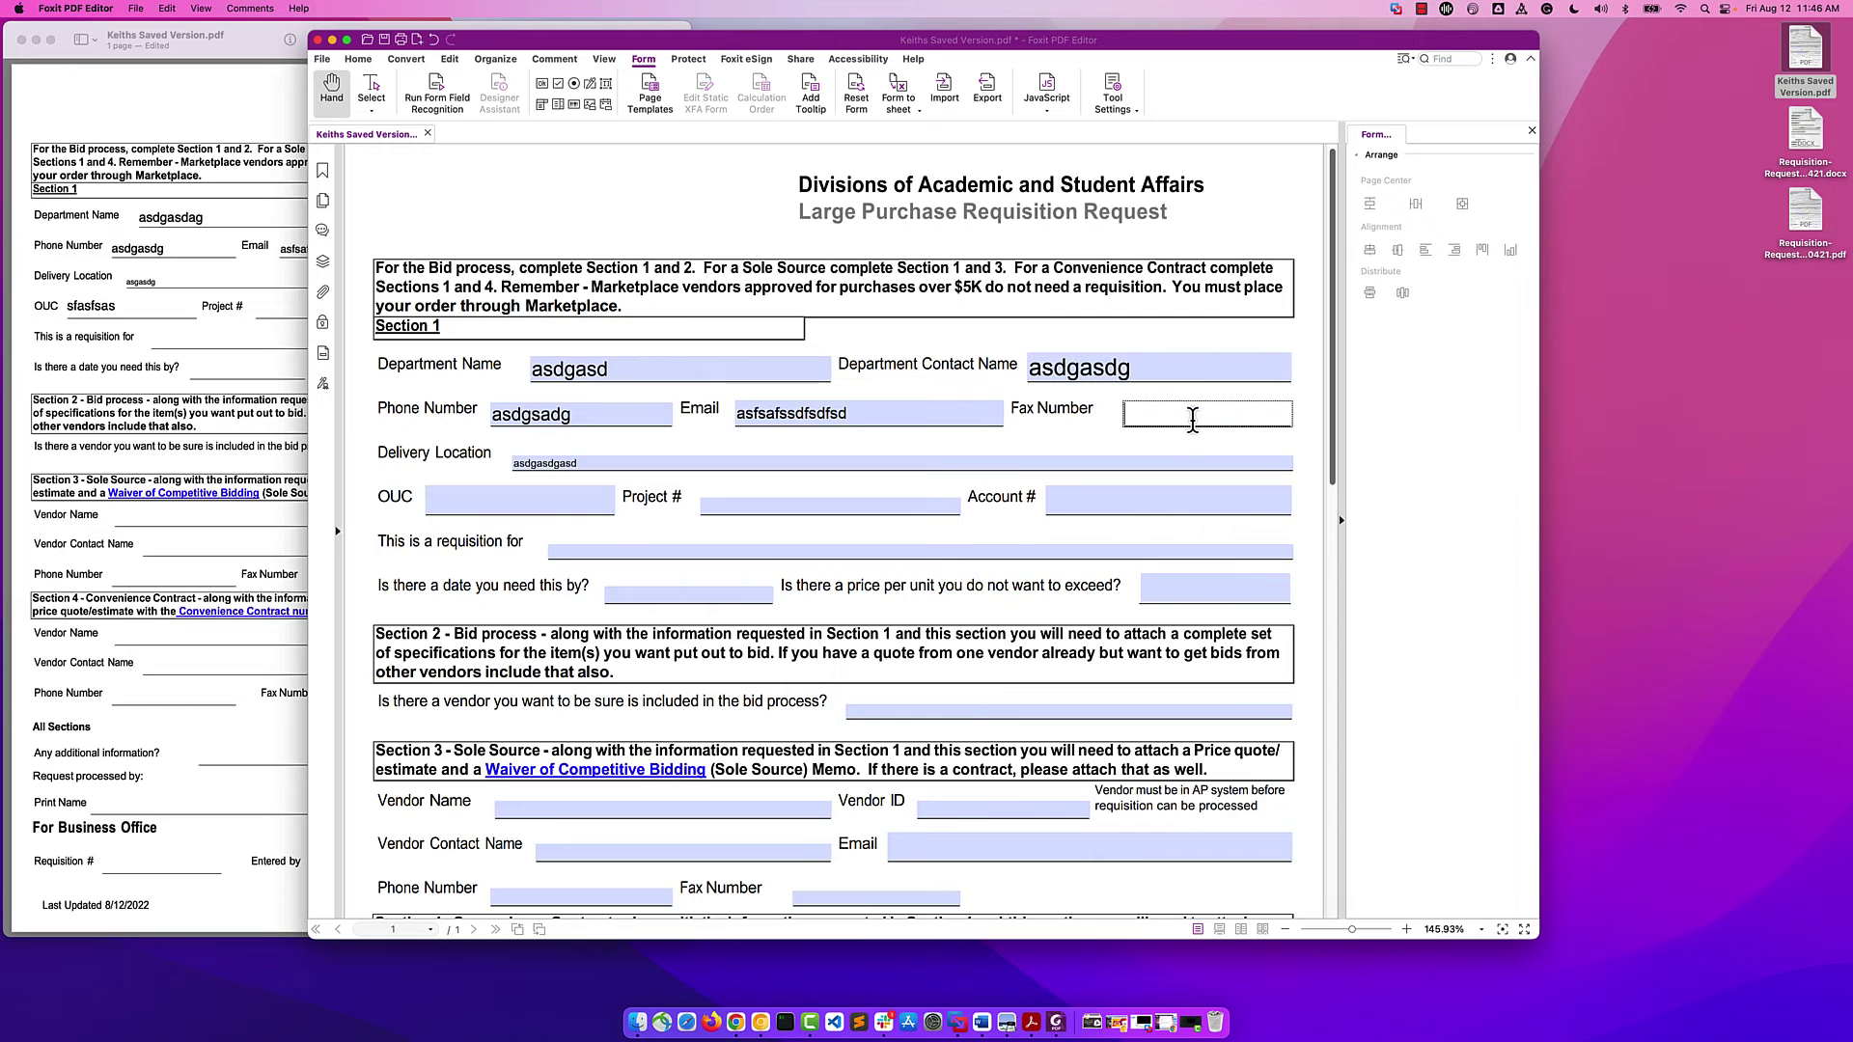
pyautogui.write('asdgsadg')
# - Enter 1312 as the price limit so it shows $1,312.00, and fill the date-needed field
pyautogui.click(1164, 586)
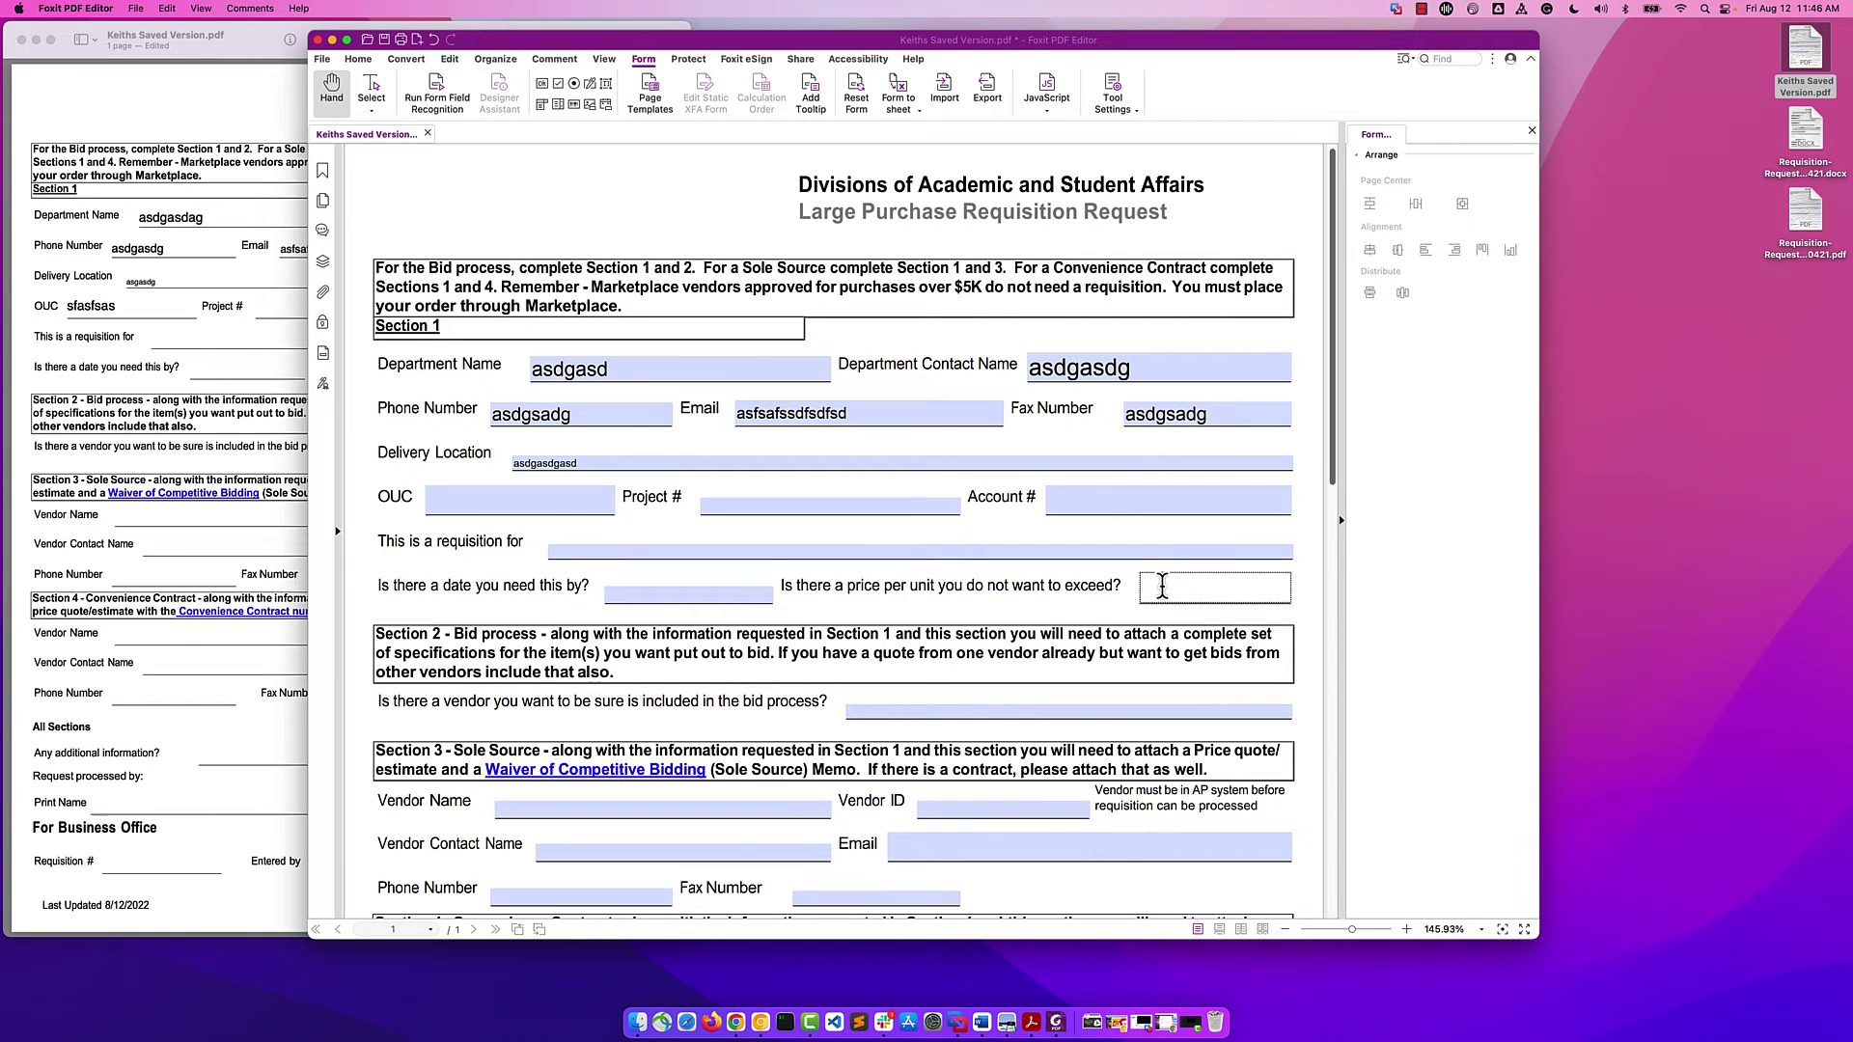
pyautogui.write('1312')
pyautogui.click(1046, 551)
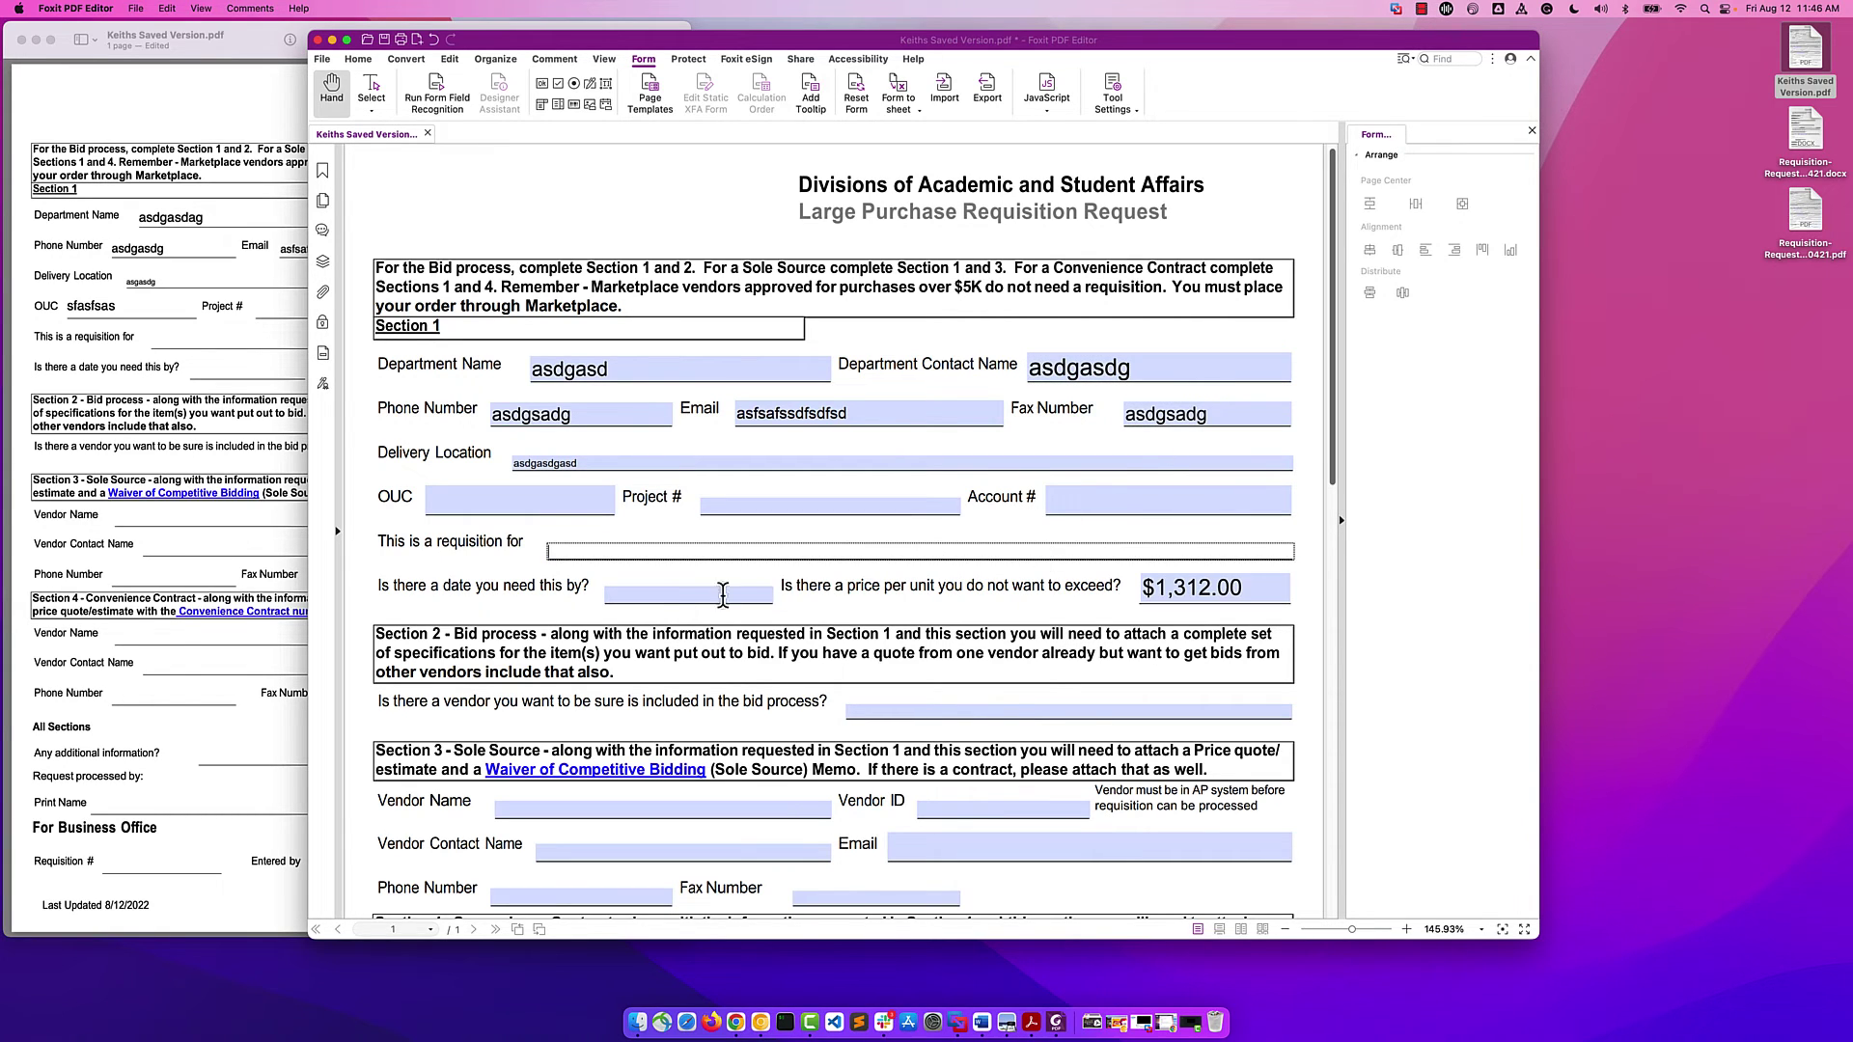
pyautogui.click(656, 596)
pyautogui.write('asdgasd')
pyautogui.click(982, 171)
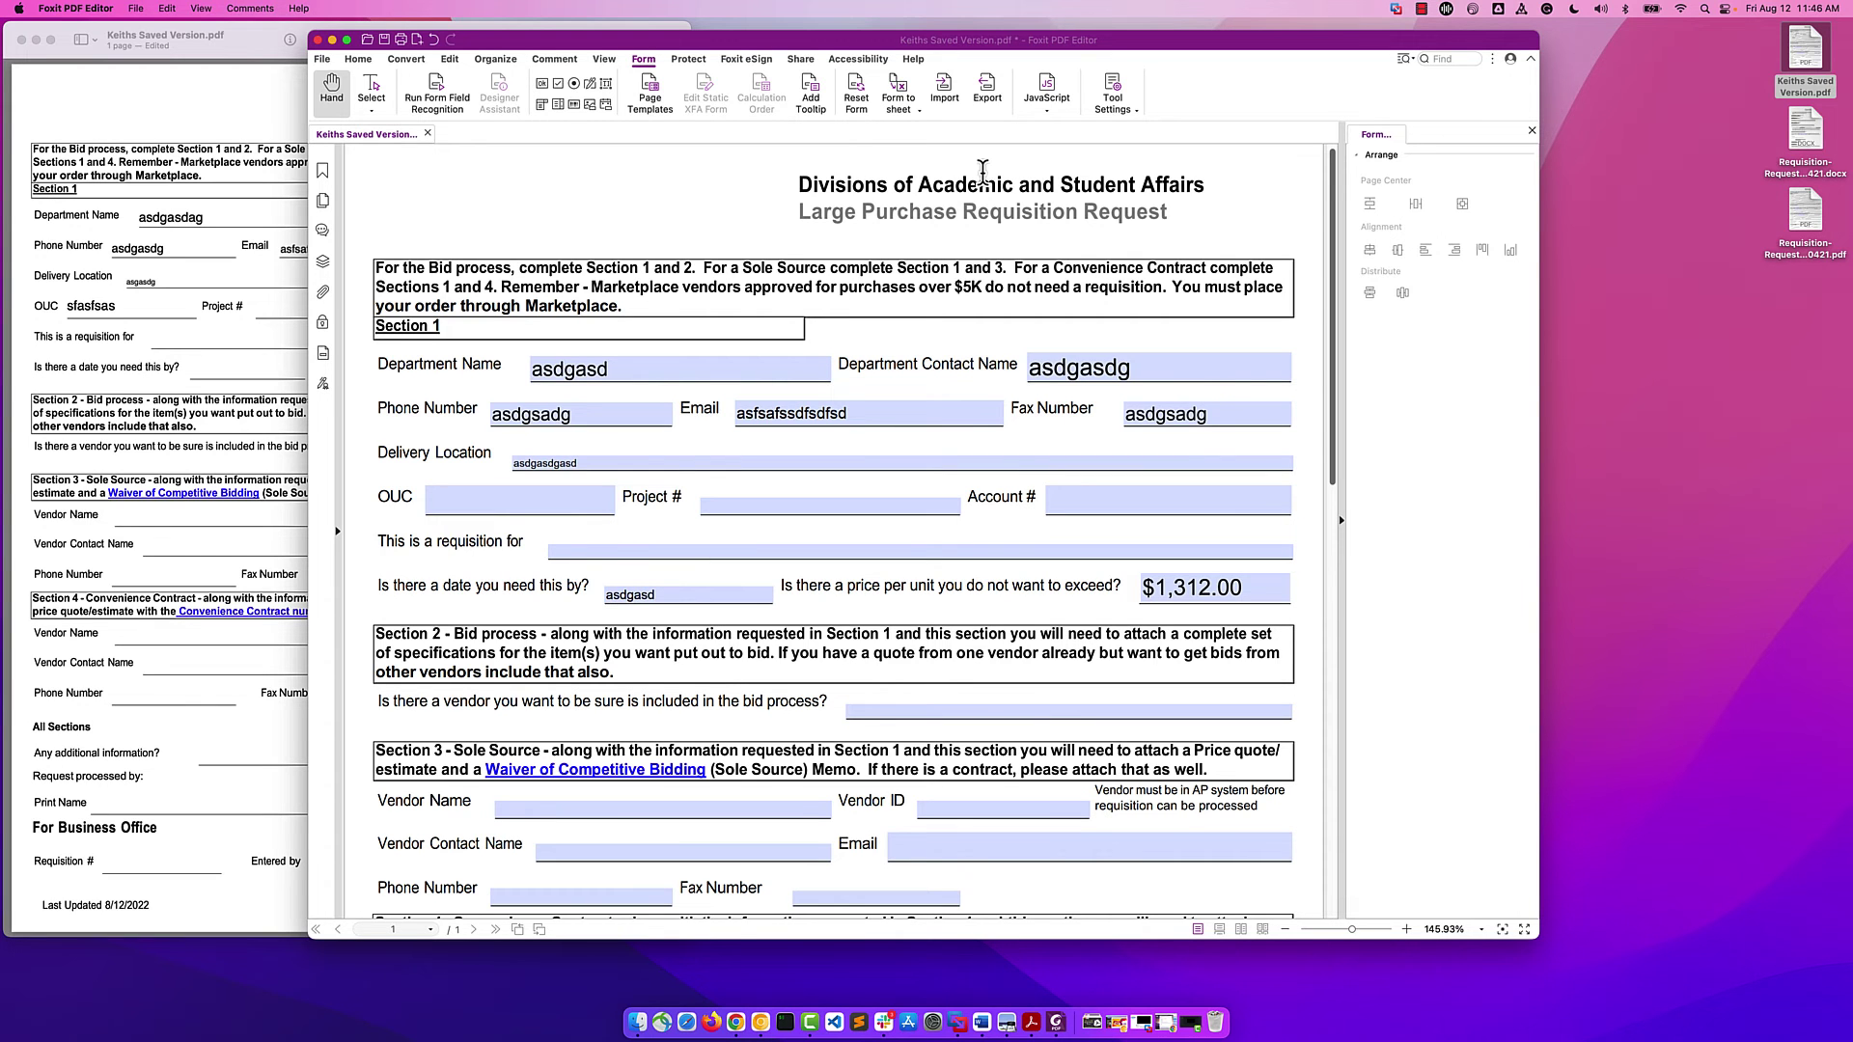
pyautogui.scroll(-10, 906, 437)
pyautogui.scroll(10, 906, 436)
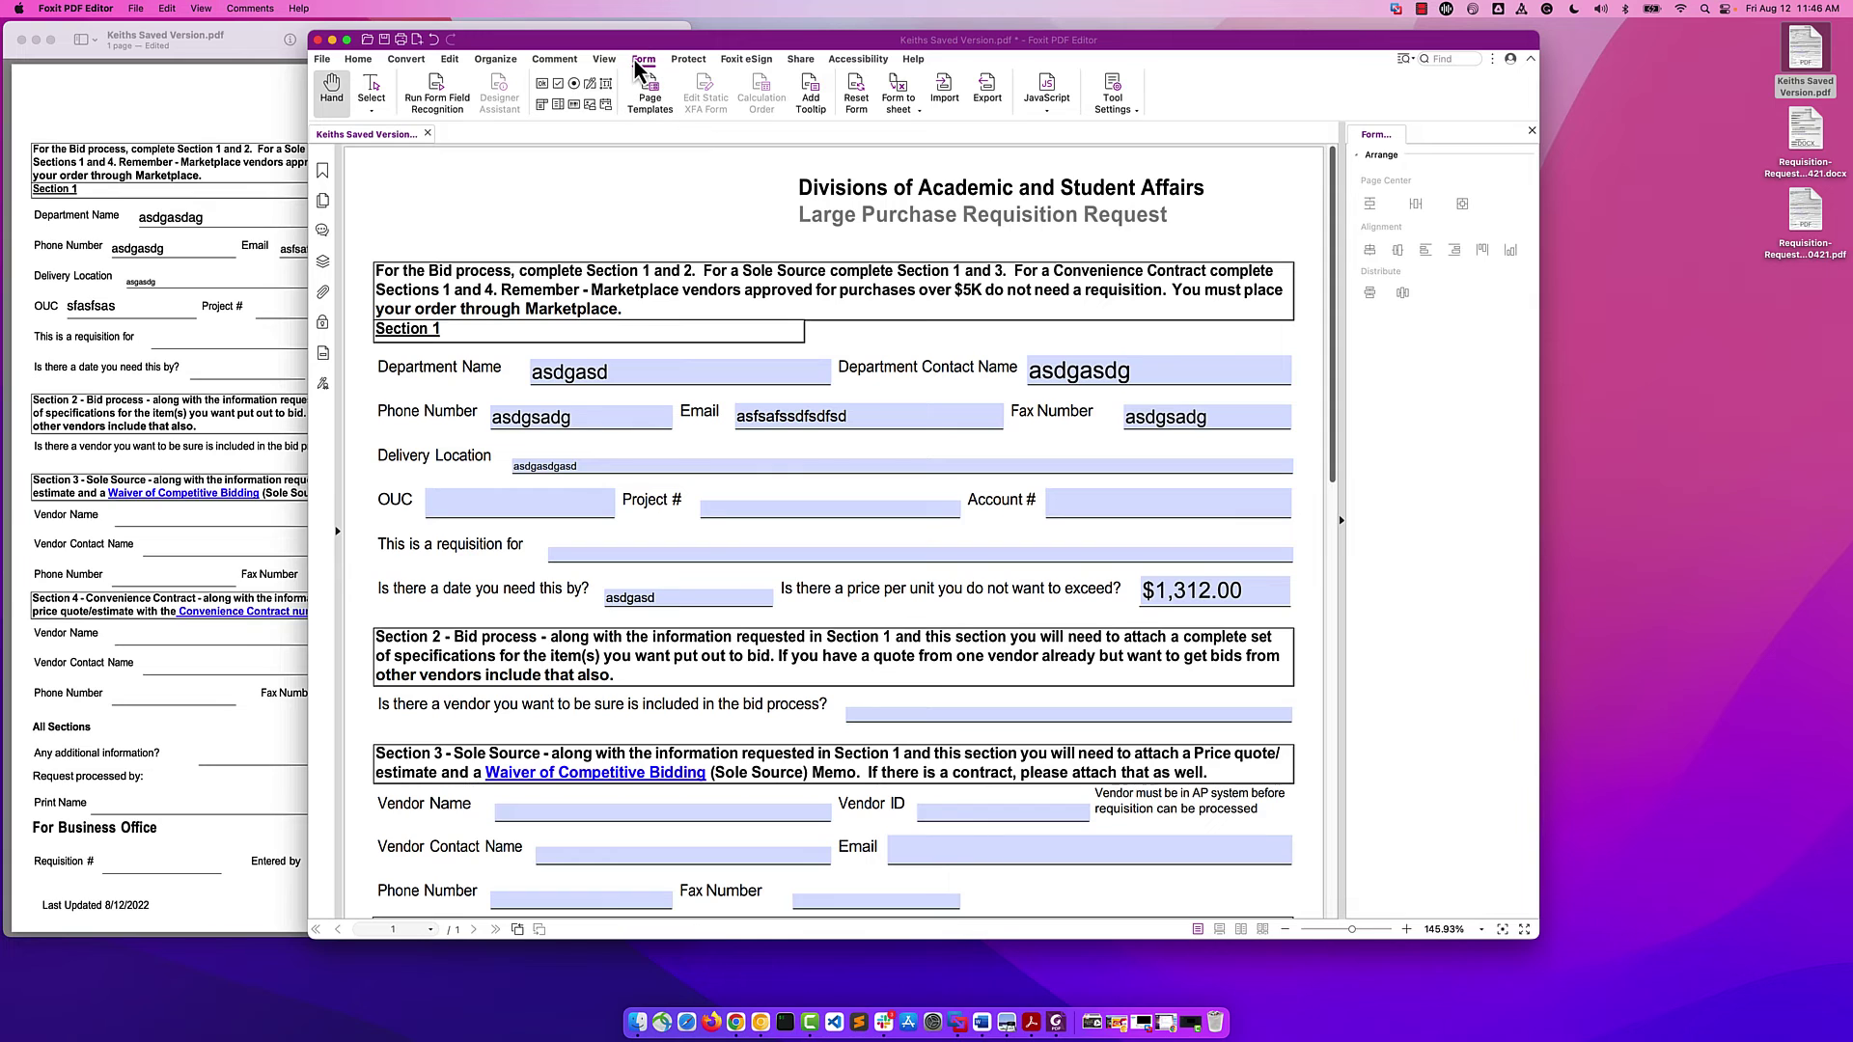
# - Reset all form fields to blank and close the Preview copy
pyautogui.click(853, 97)
pyautogui.click(1025, 510)
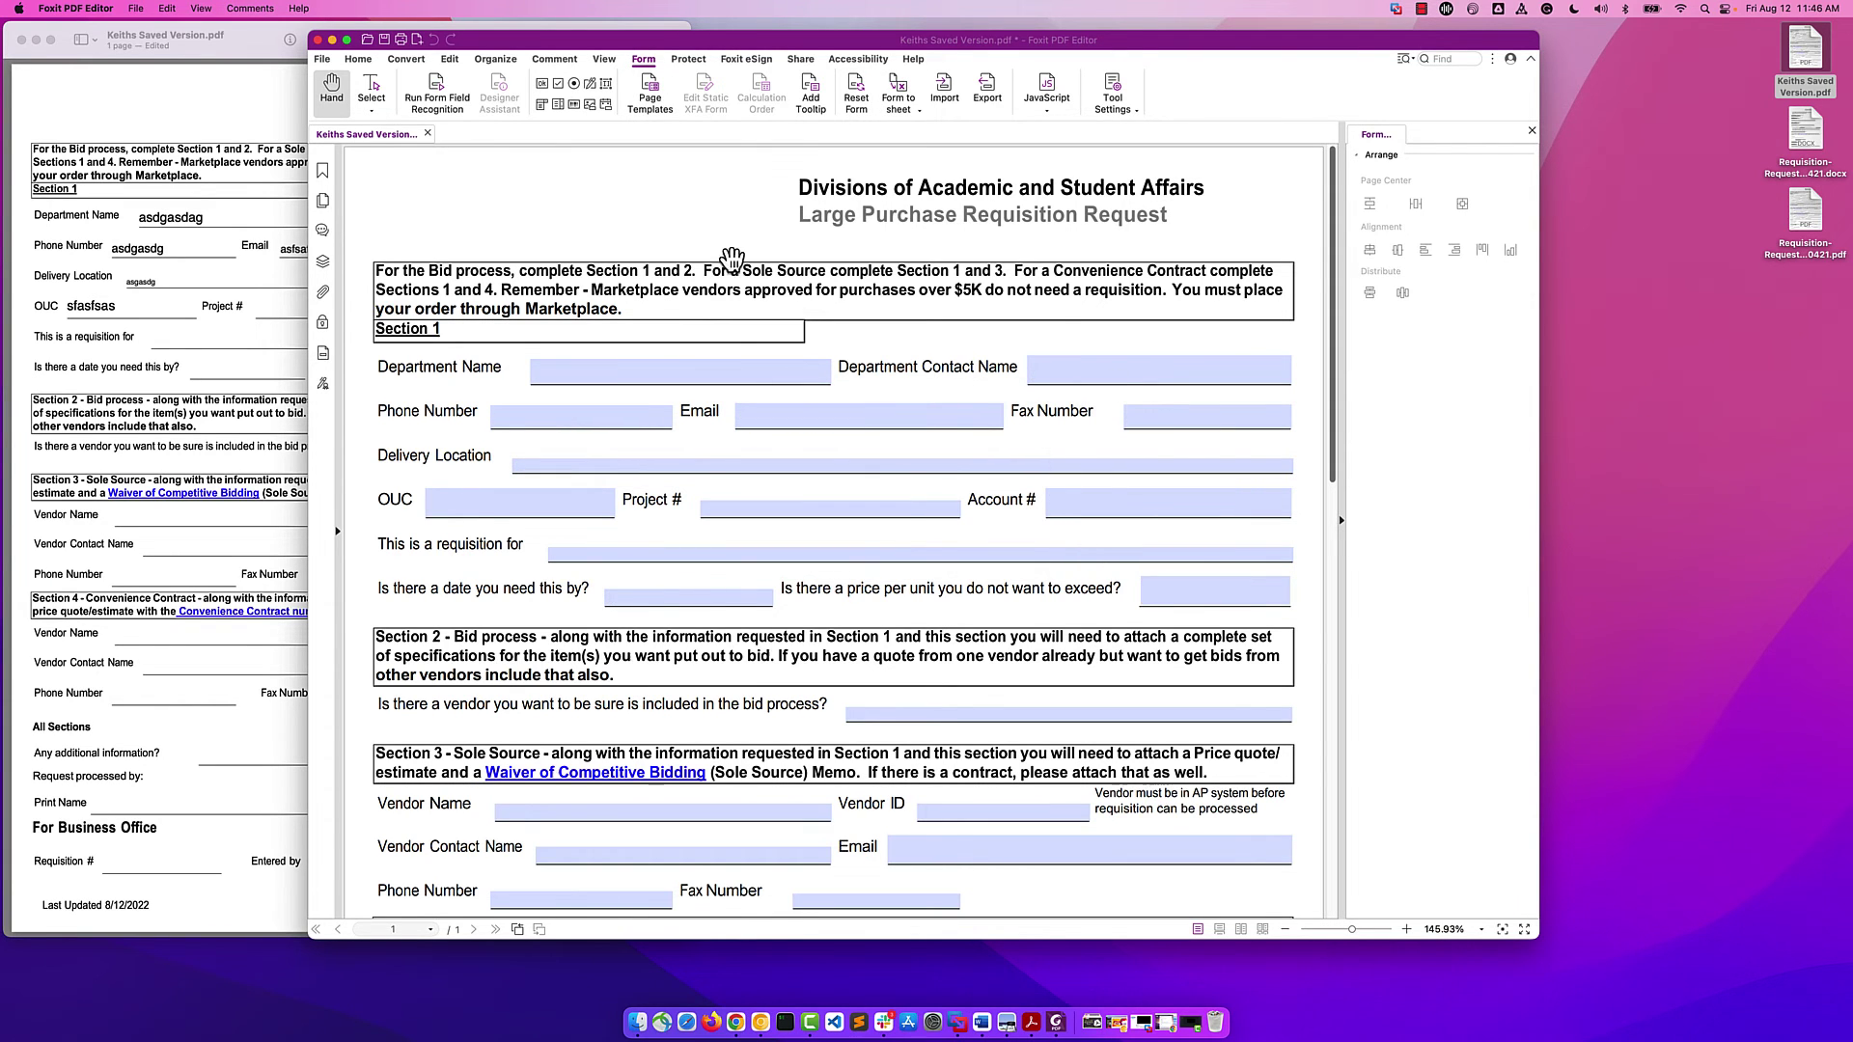
pyautogui.scroll(15, 807, 579)
pyautogui.click(21, 41)
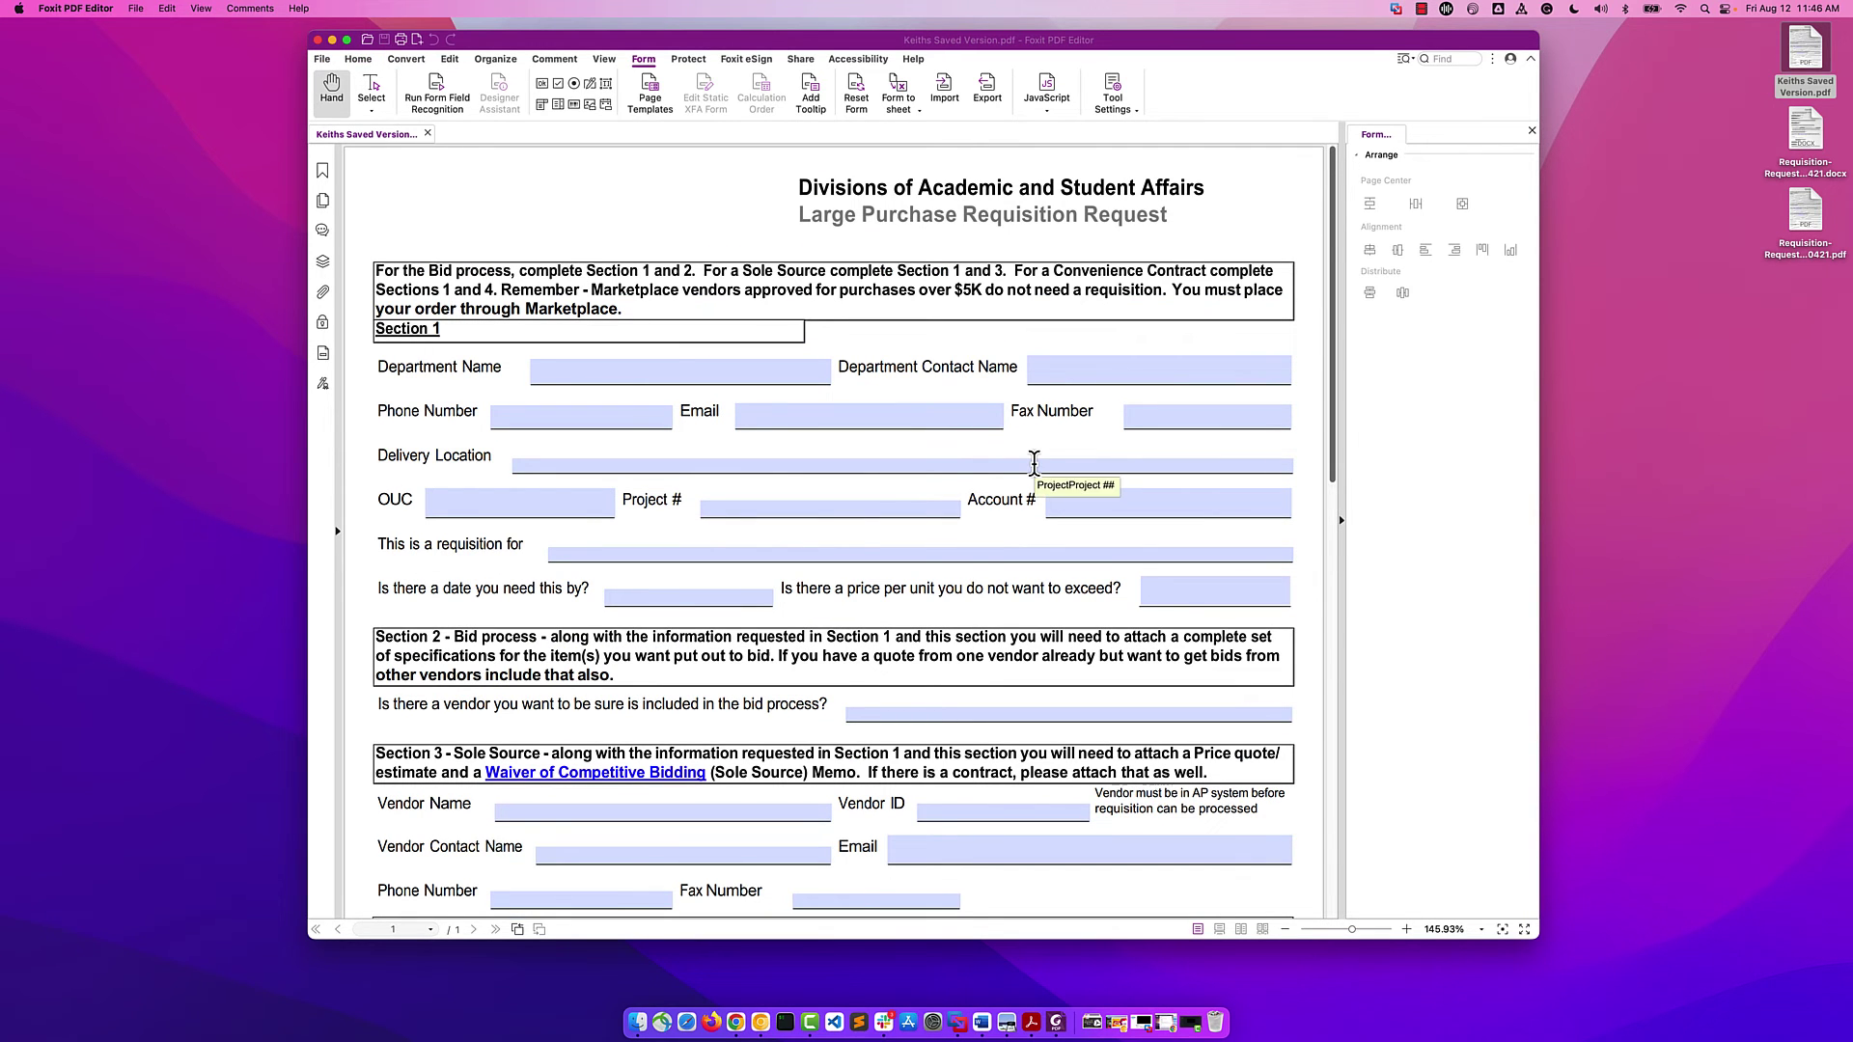
# - Reopen Keiths Saved Version.pdf in Preview and fill Department Name and Email with test text
pyautogui.doubleClick(1801, 55)
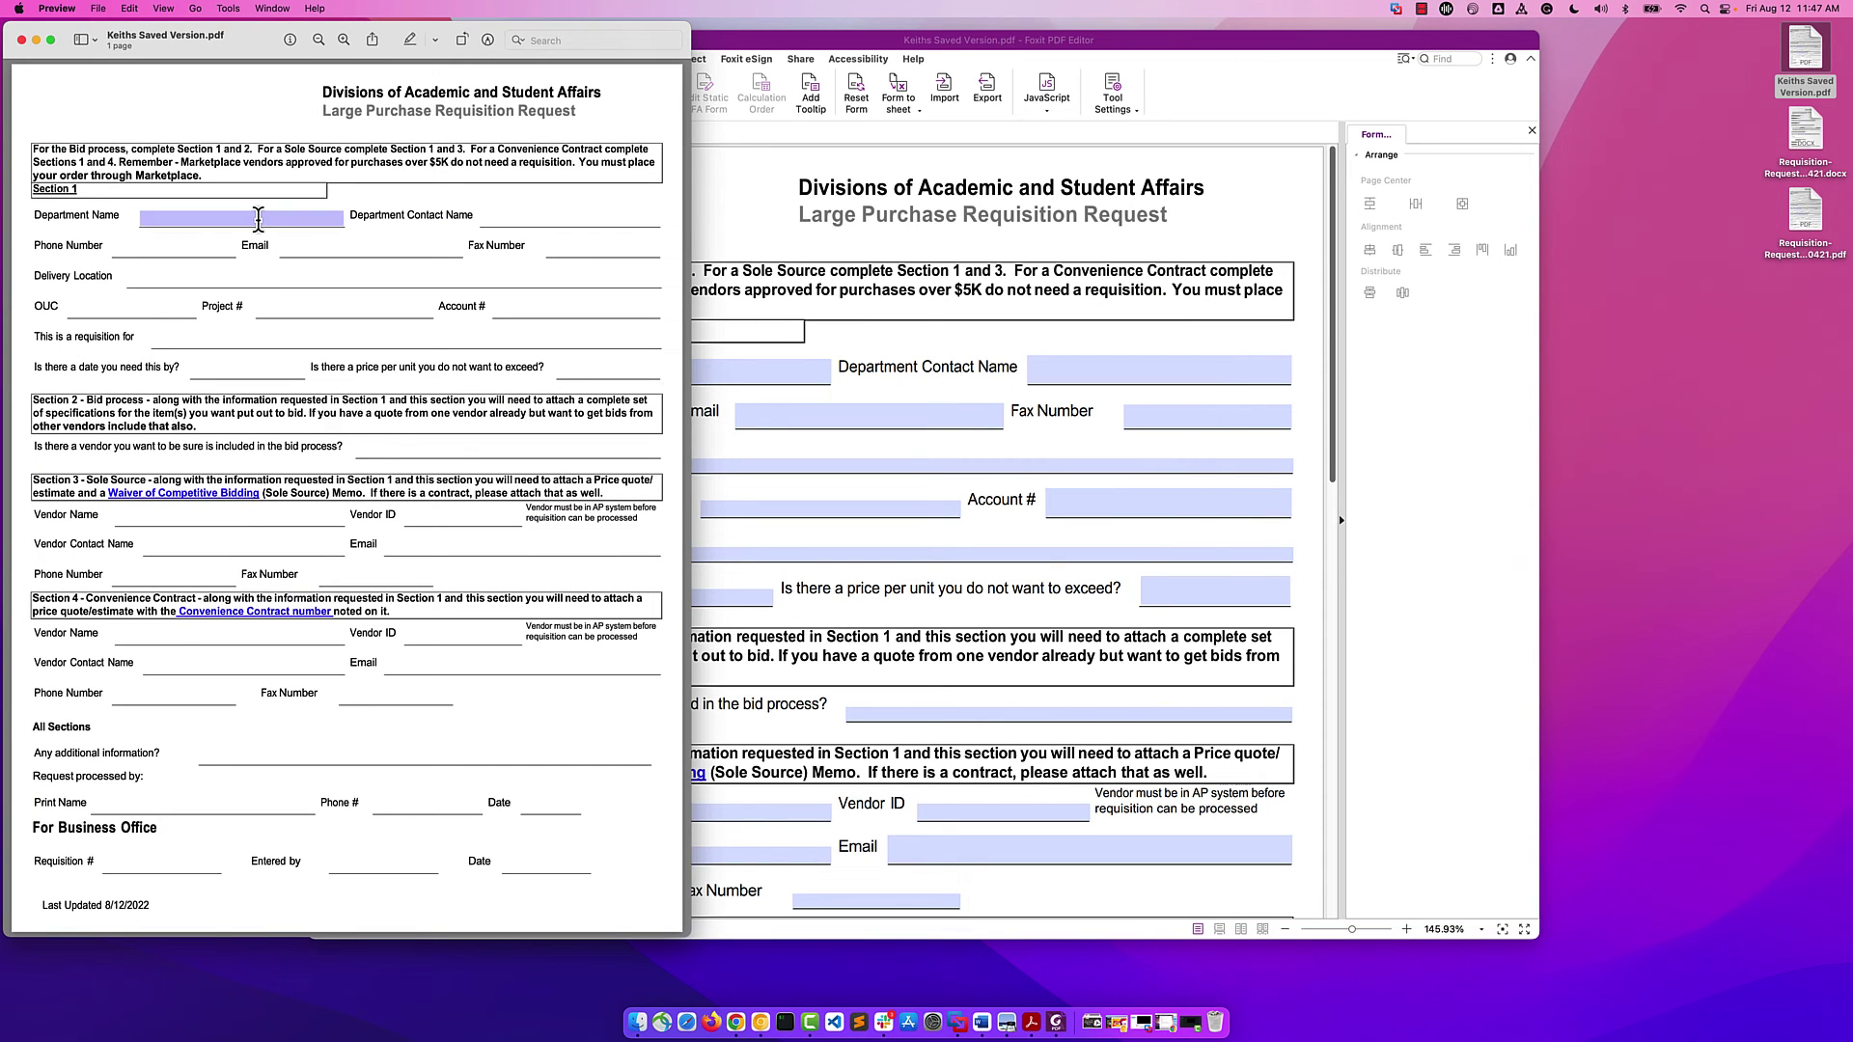
pyautogui.click(258, 219)
pyautogui.write('asasdg')
pyautogui.click(290, 246)
pyautogui.write('asdgsadg')
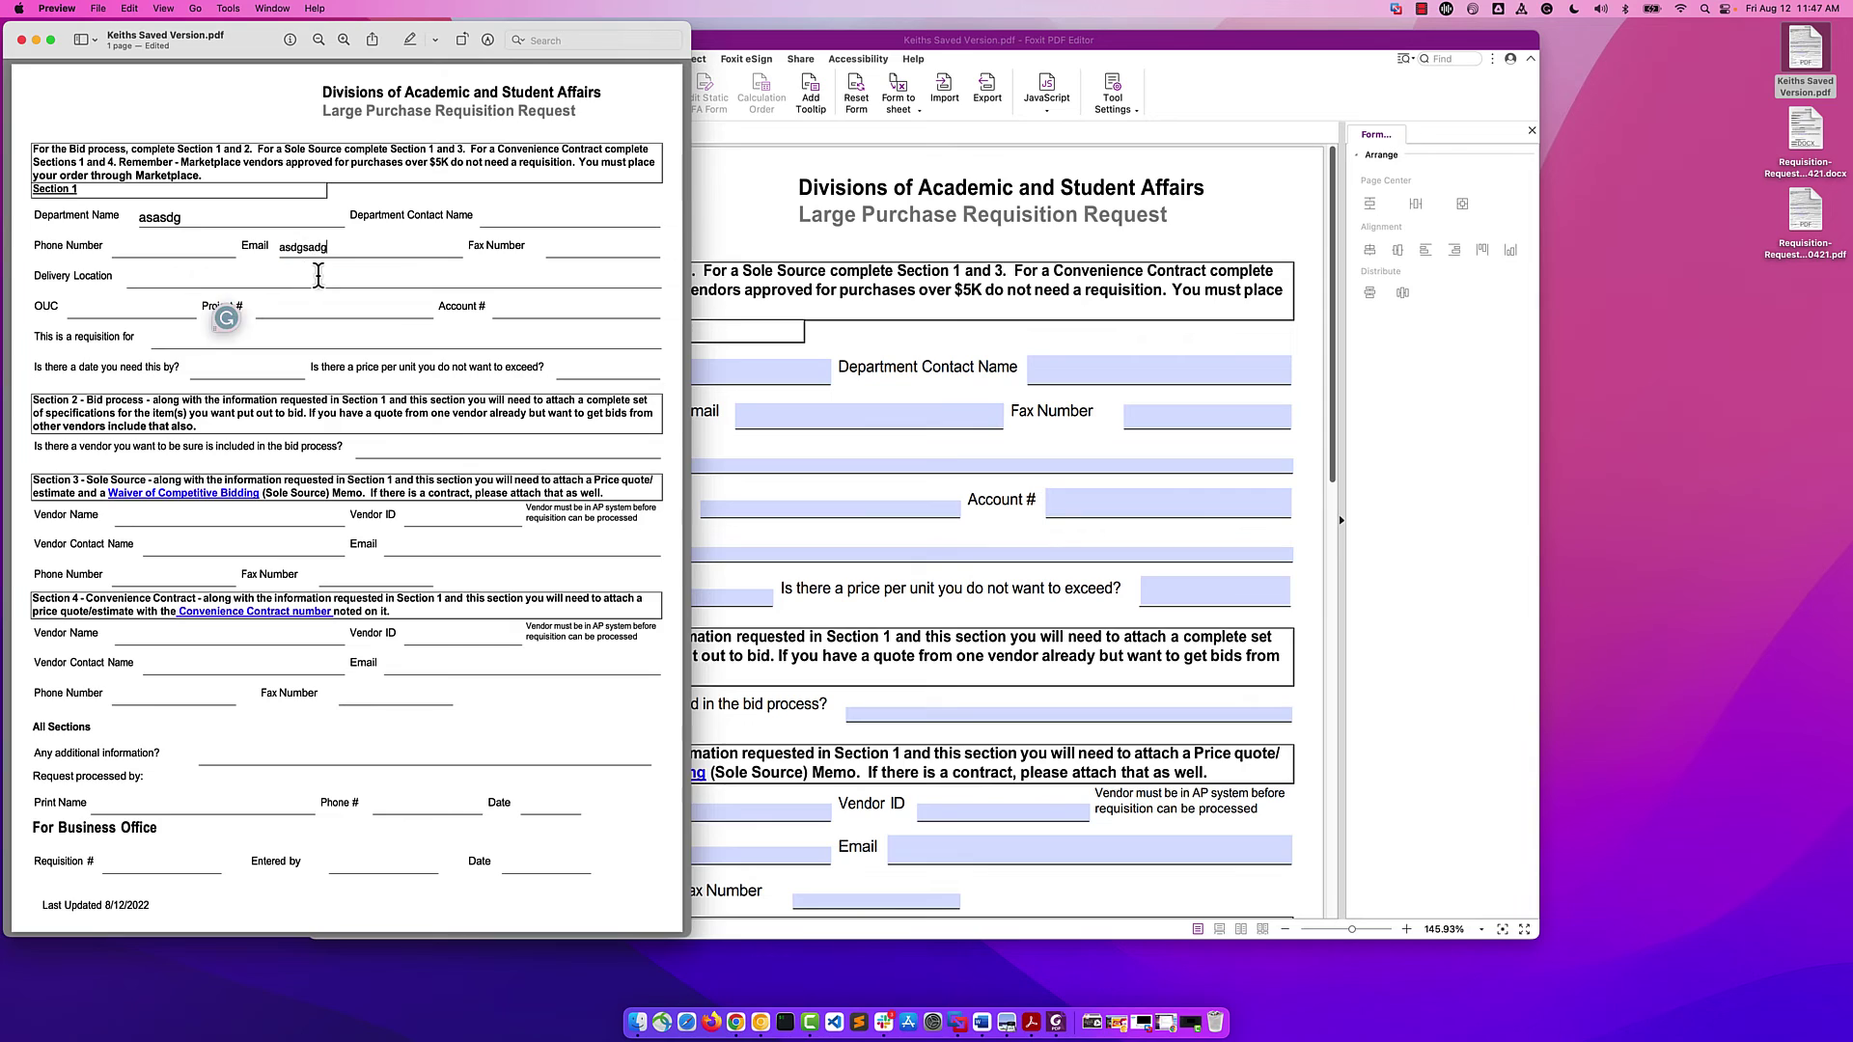
# - Fill Delivery Location, Project #, OUC and the requisition-for field with test text
pyautogui.click(305, 281)
pyautogui.write('asdgsadg')
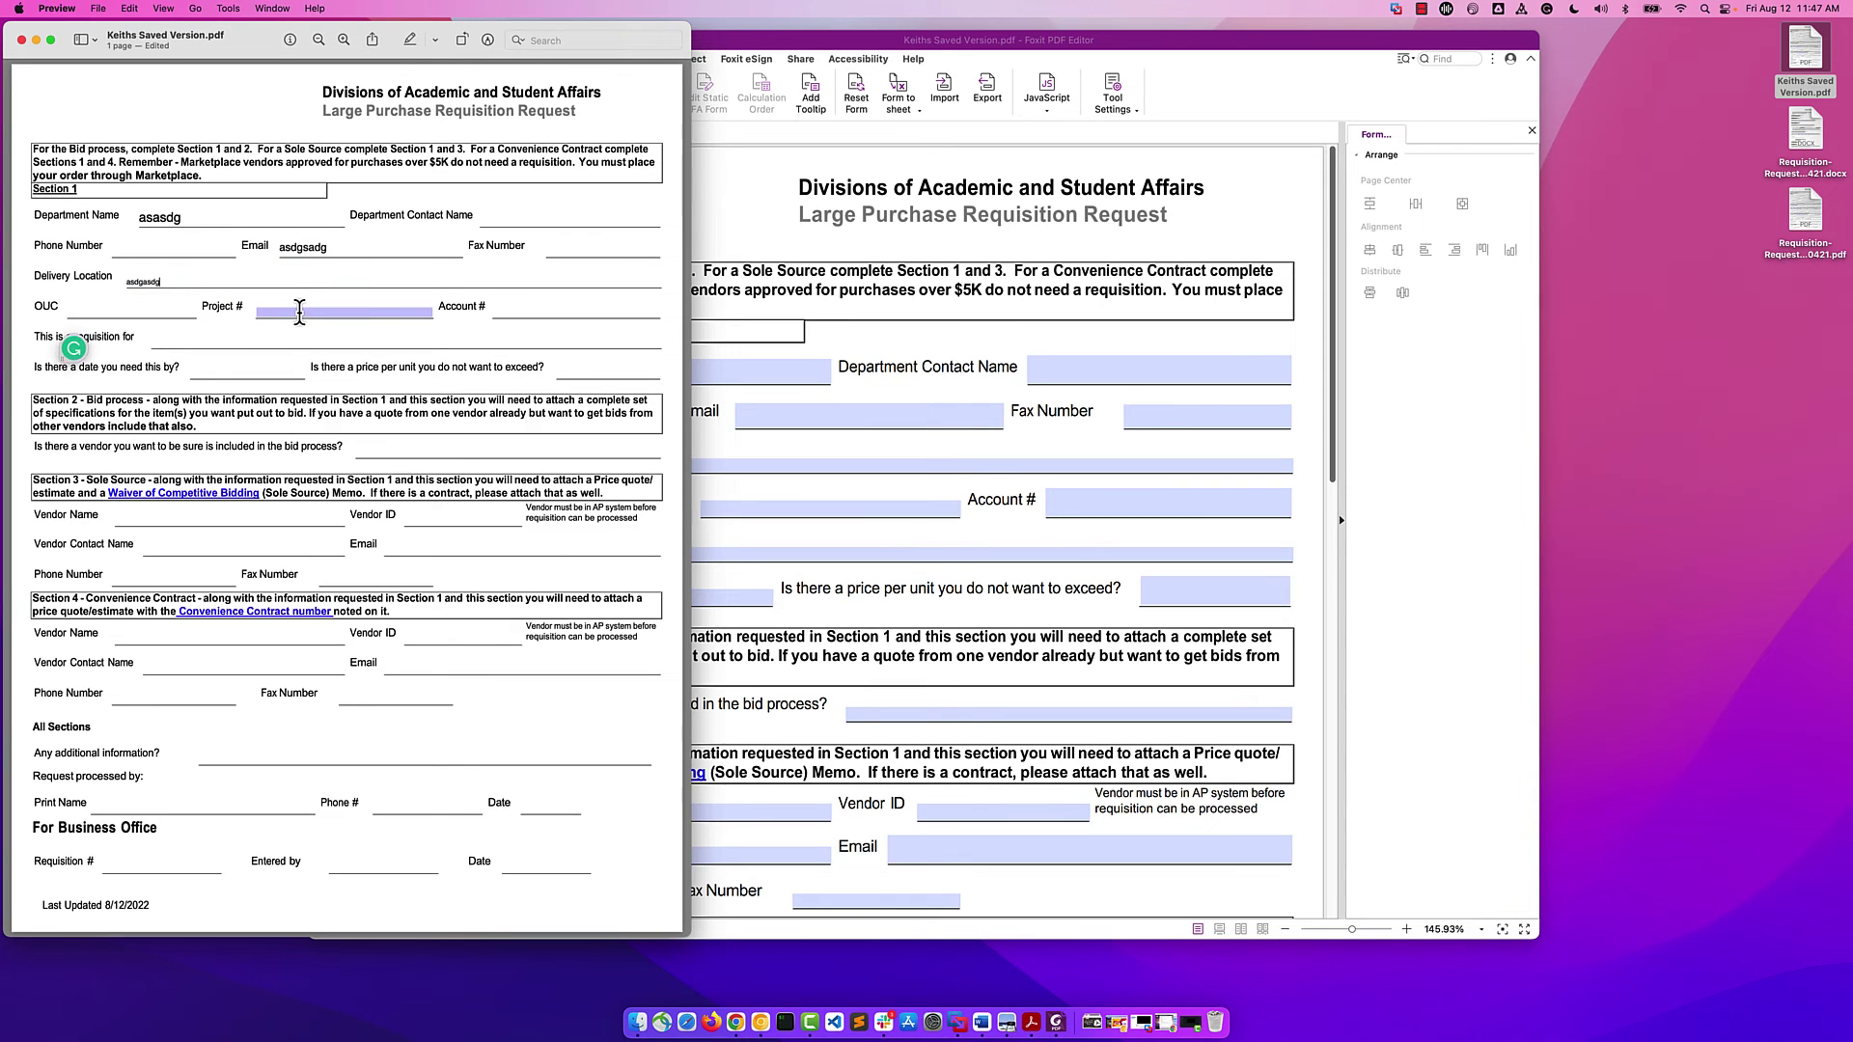
pyautogui.click(299, 311)
pyautogui.write('asdgasdg')
pyautogui.click(125, 309)
pyautogui.write('asdgasdg')
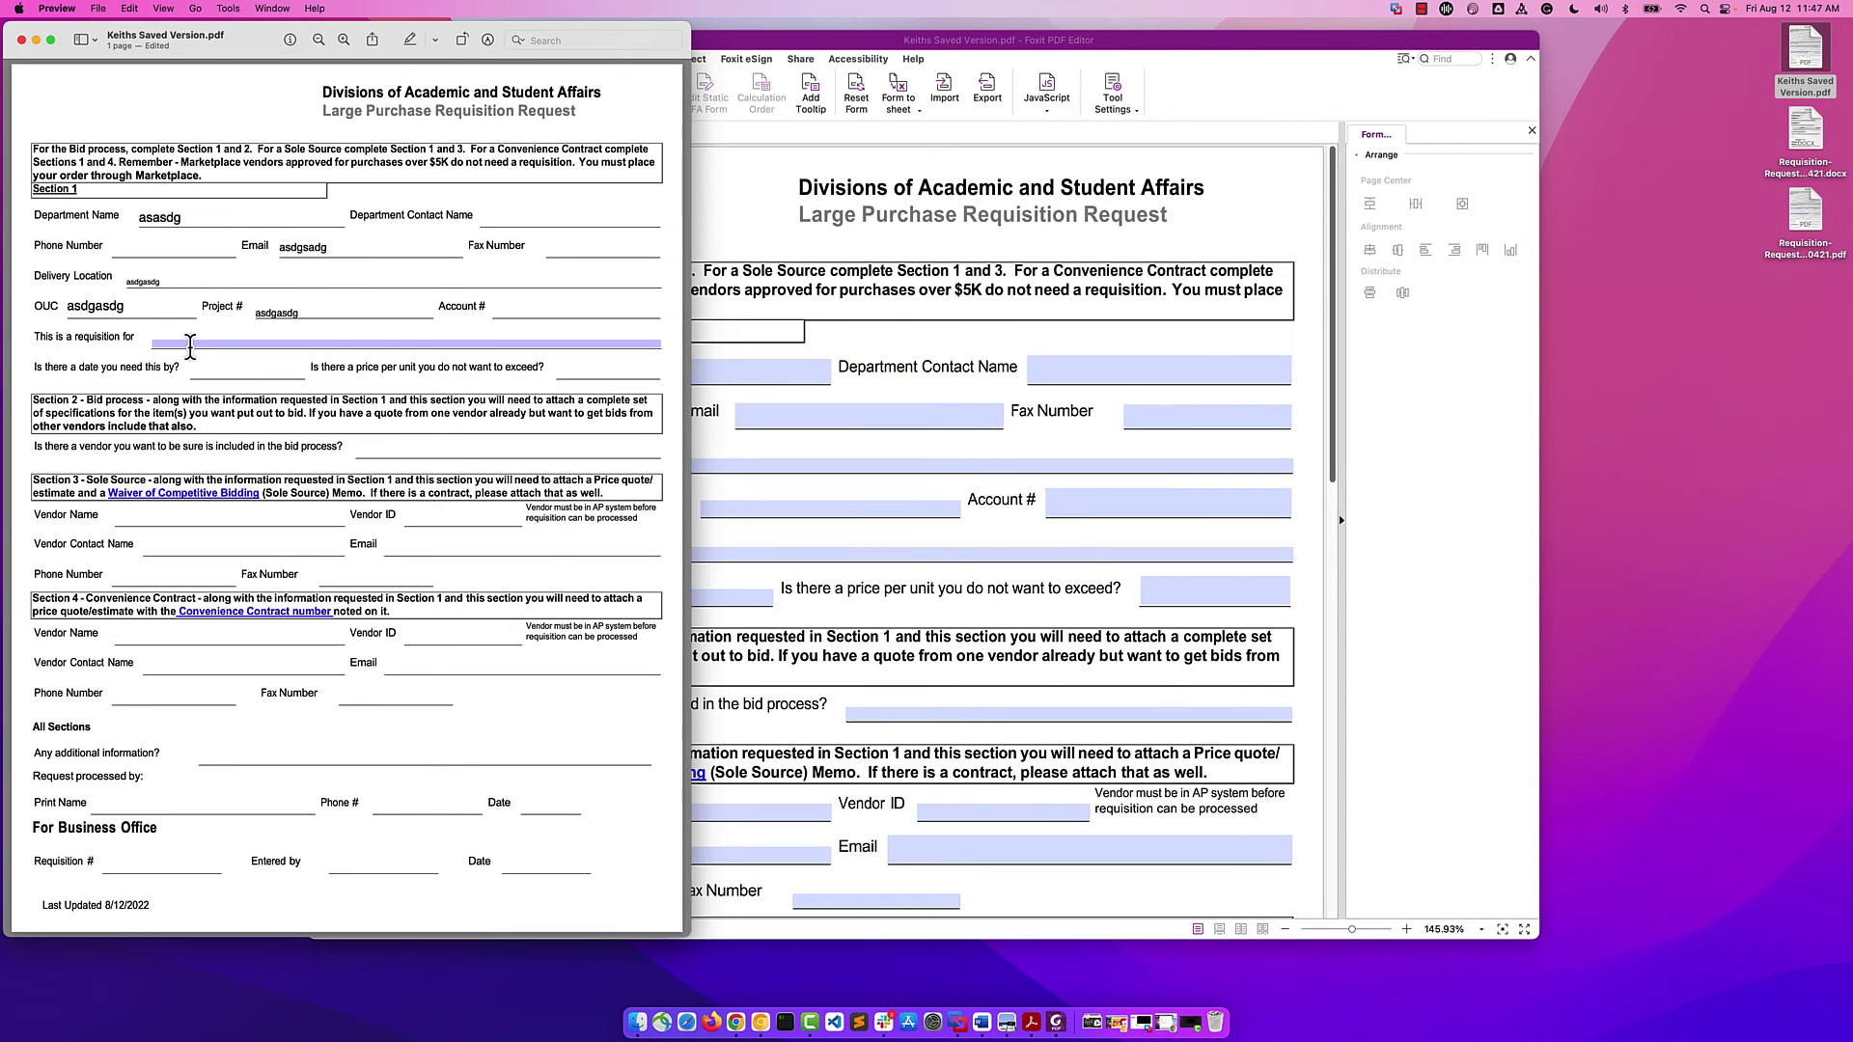
pyautogui.click(190, 346)
pyautogui.write('asdgasdgsadg')
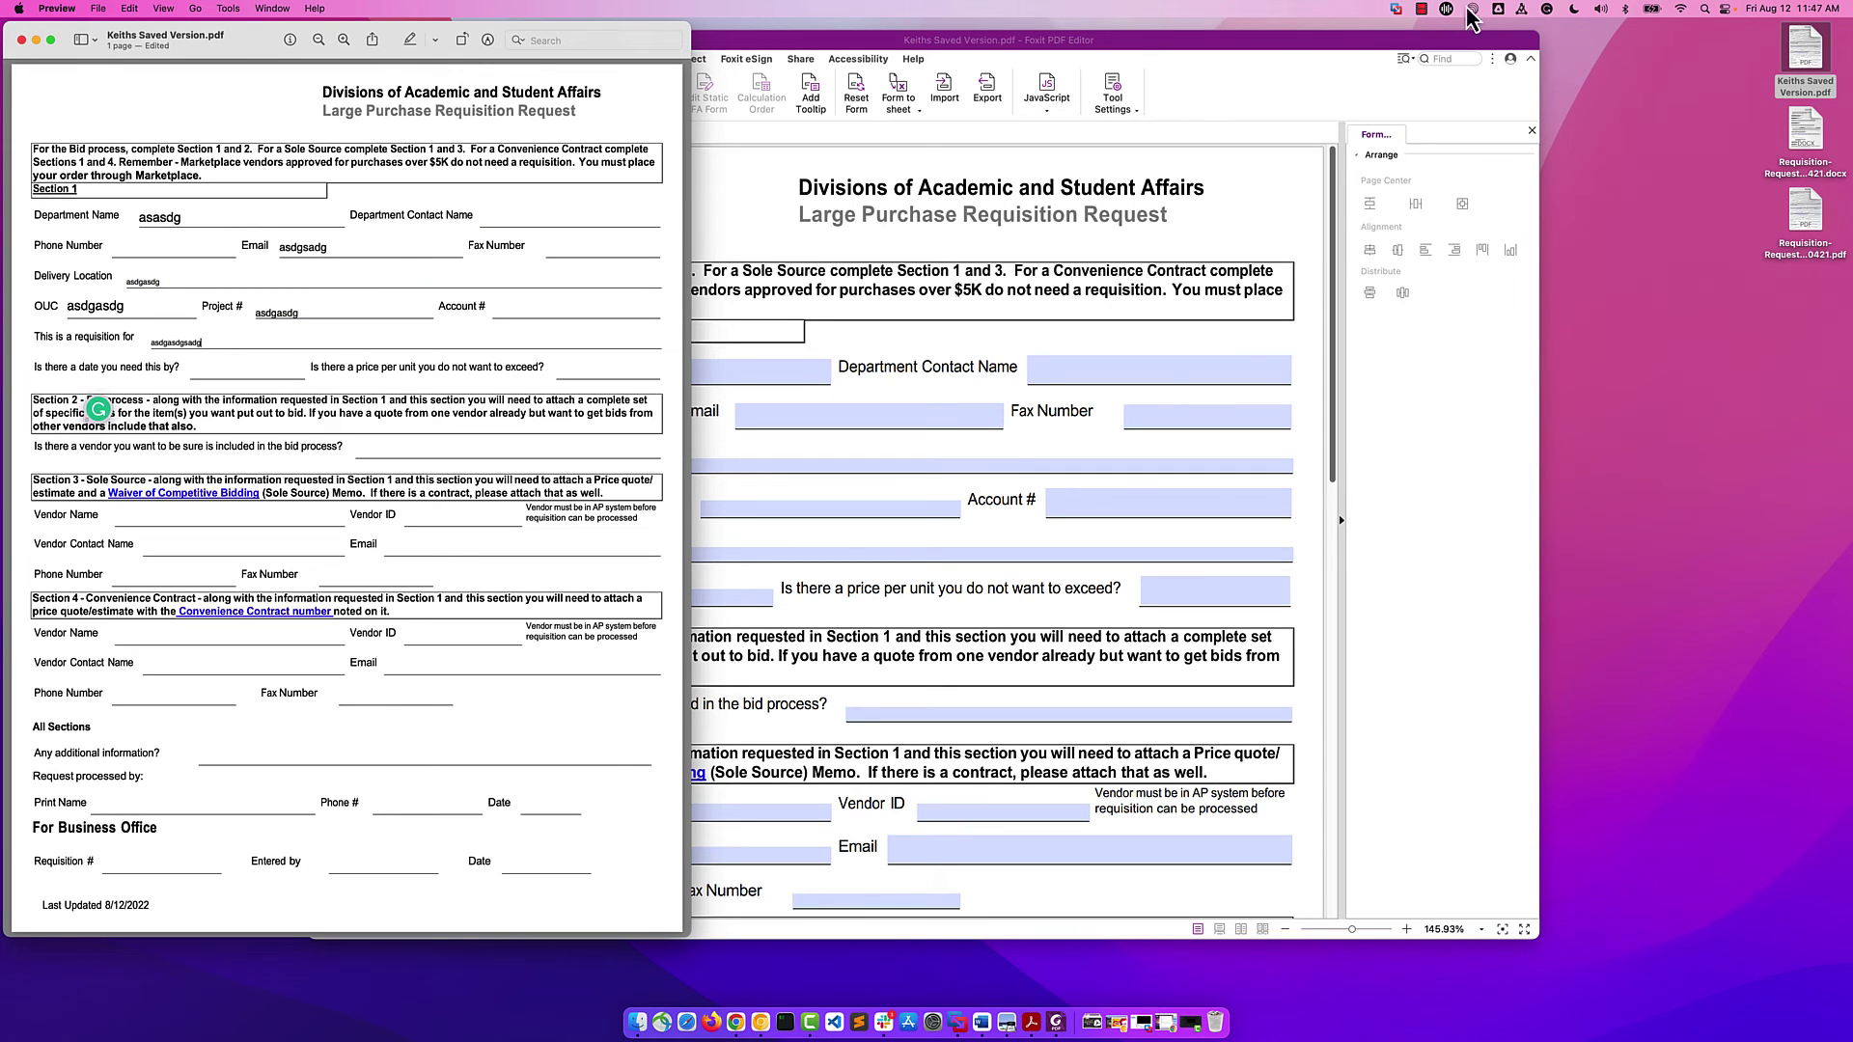
# - Open Keiths Saved Version.pdf in Adobe Acrobat Reader and dismiss the reading-order prompt
pyautogui.rightClick(1802, 53)
pyautogui.moveTo(1707, 71)
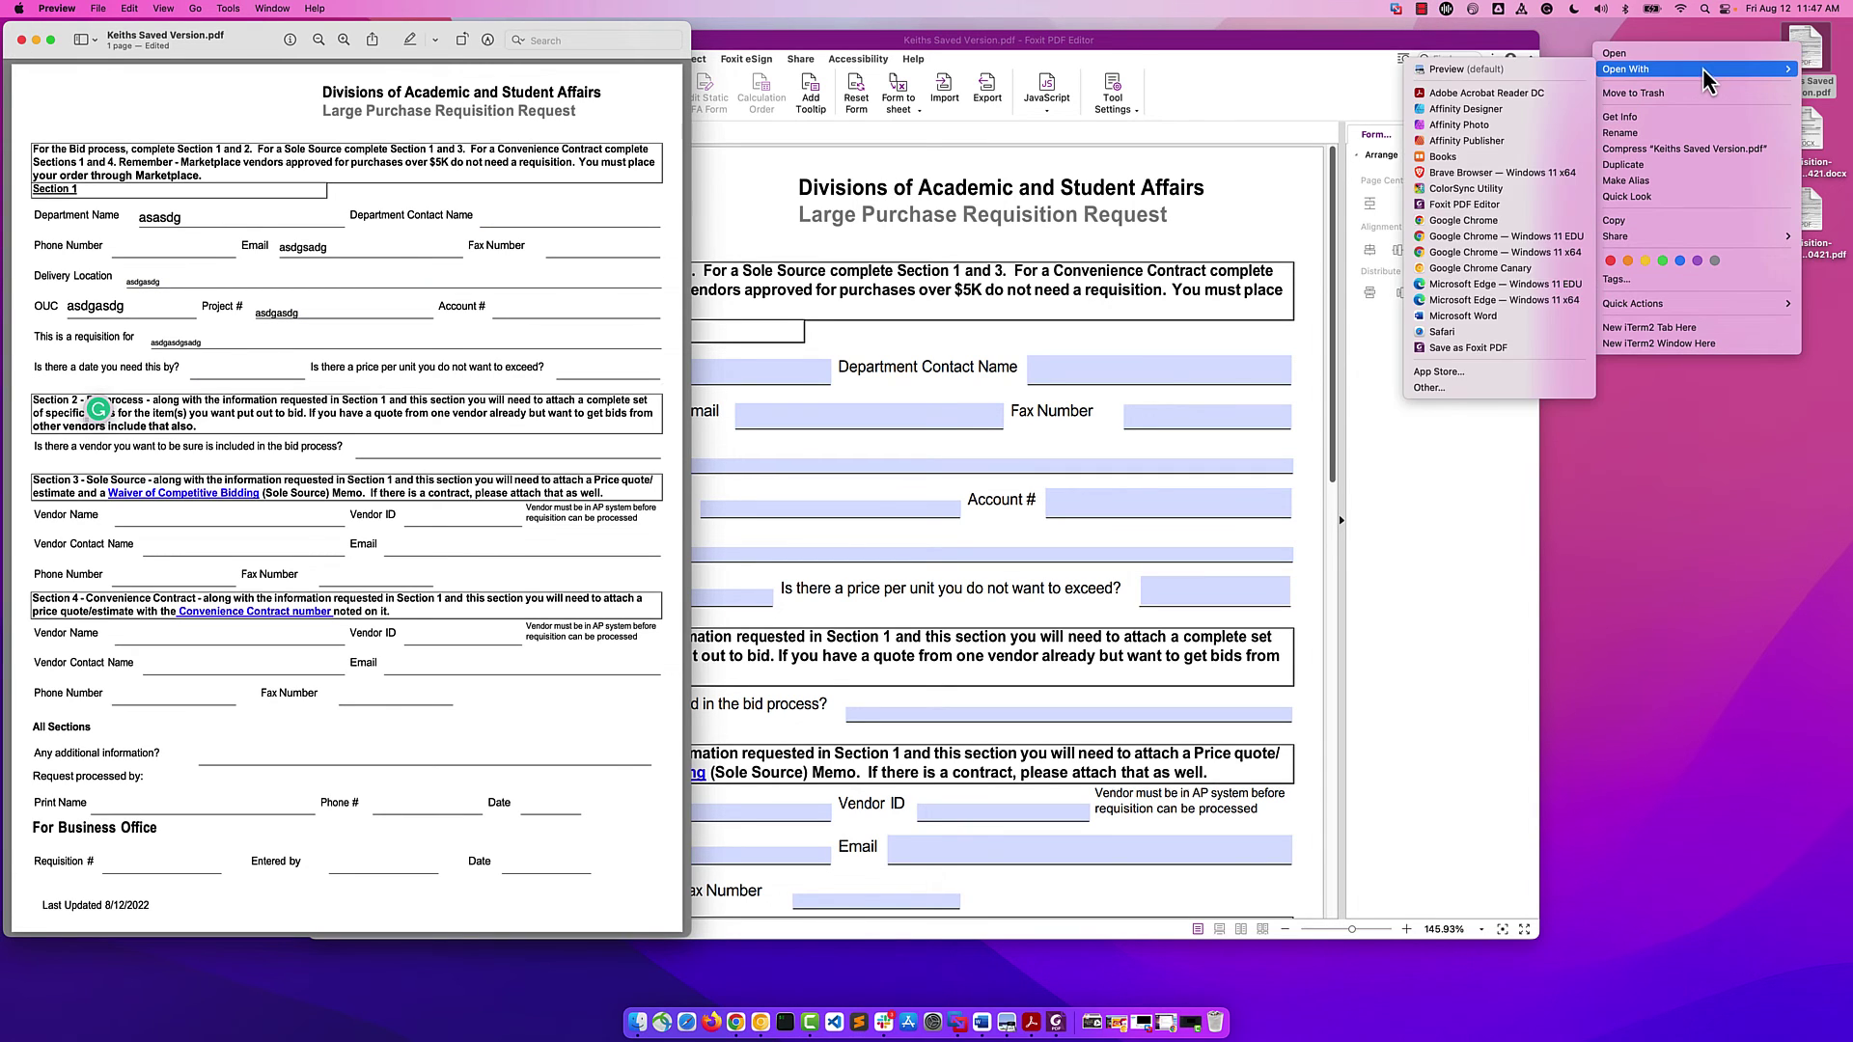
pyautogui.click(1538, 93)
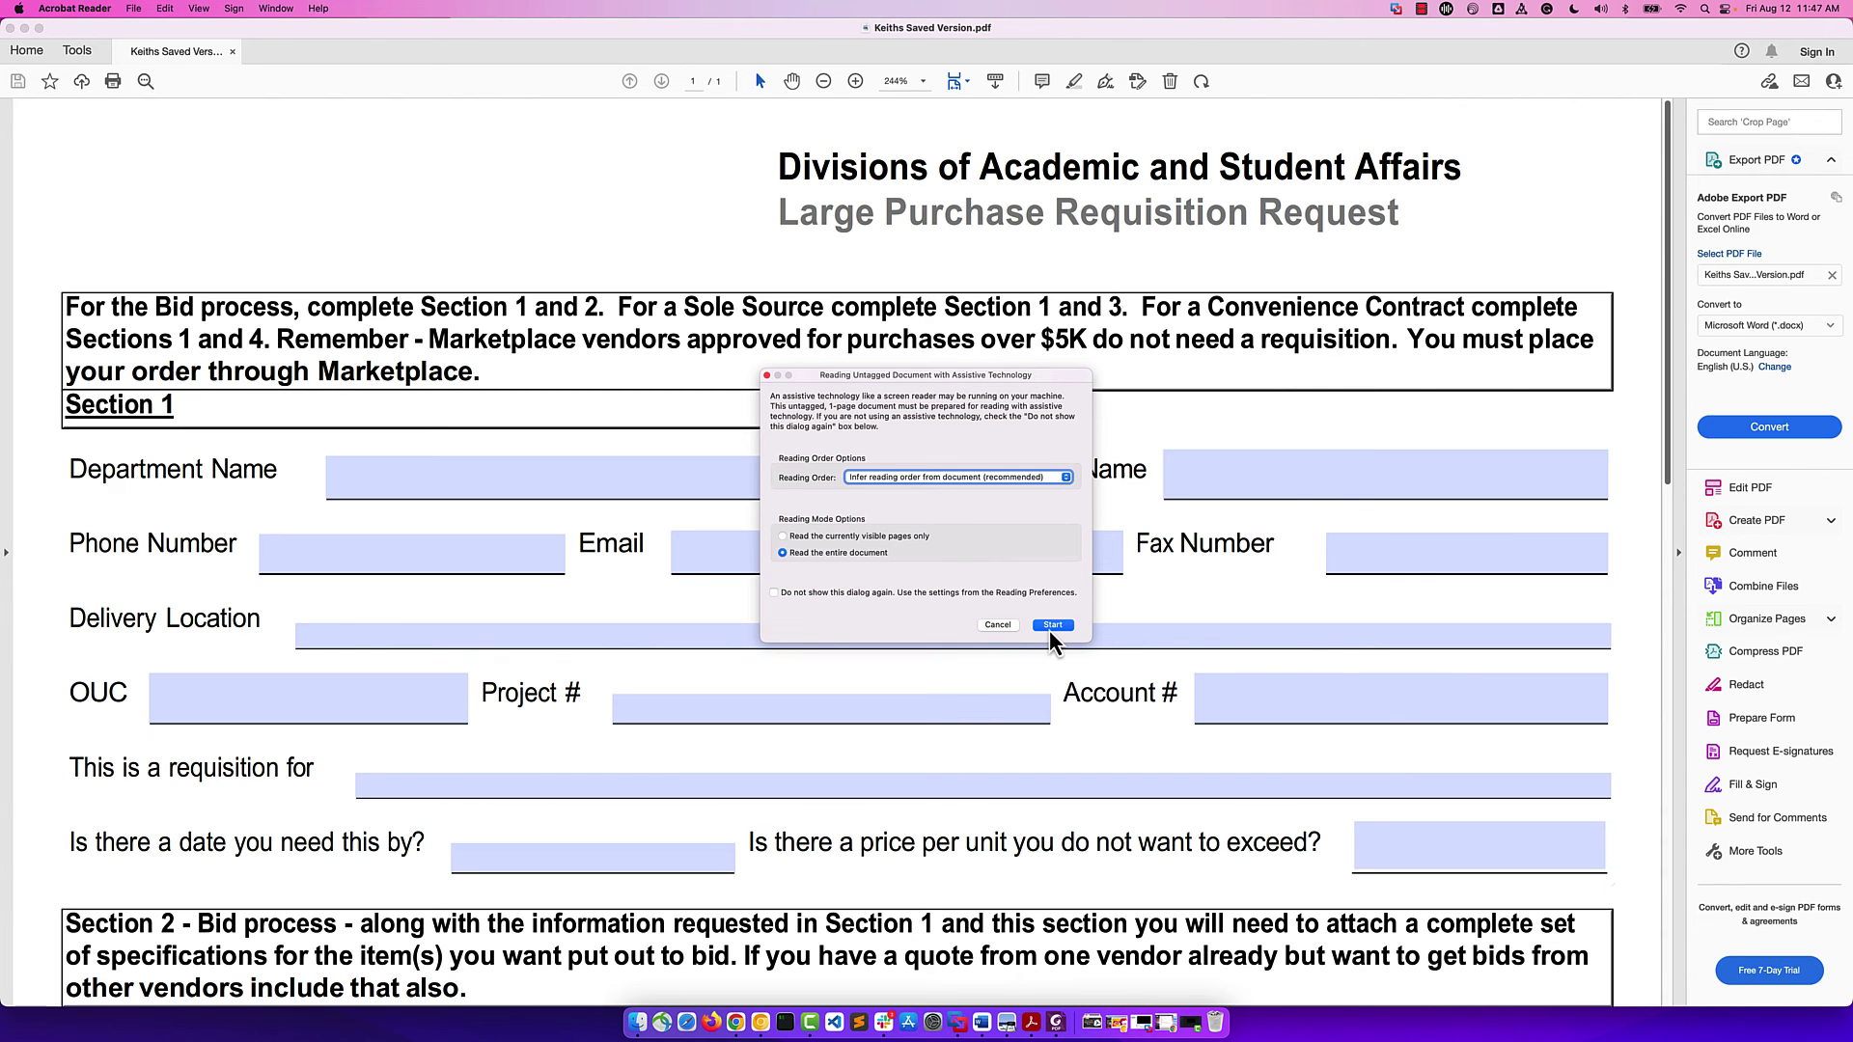
pyautogui.click(1051, 626)
# - Enter 2500 in the price-per-unit field so it shows $2,500.00, then close the document
pyautogui.scroll(-3, 1417, 704)
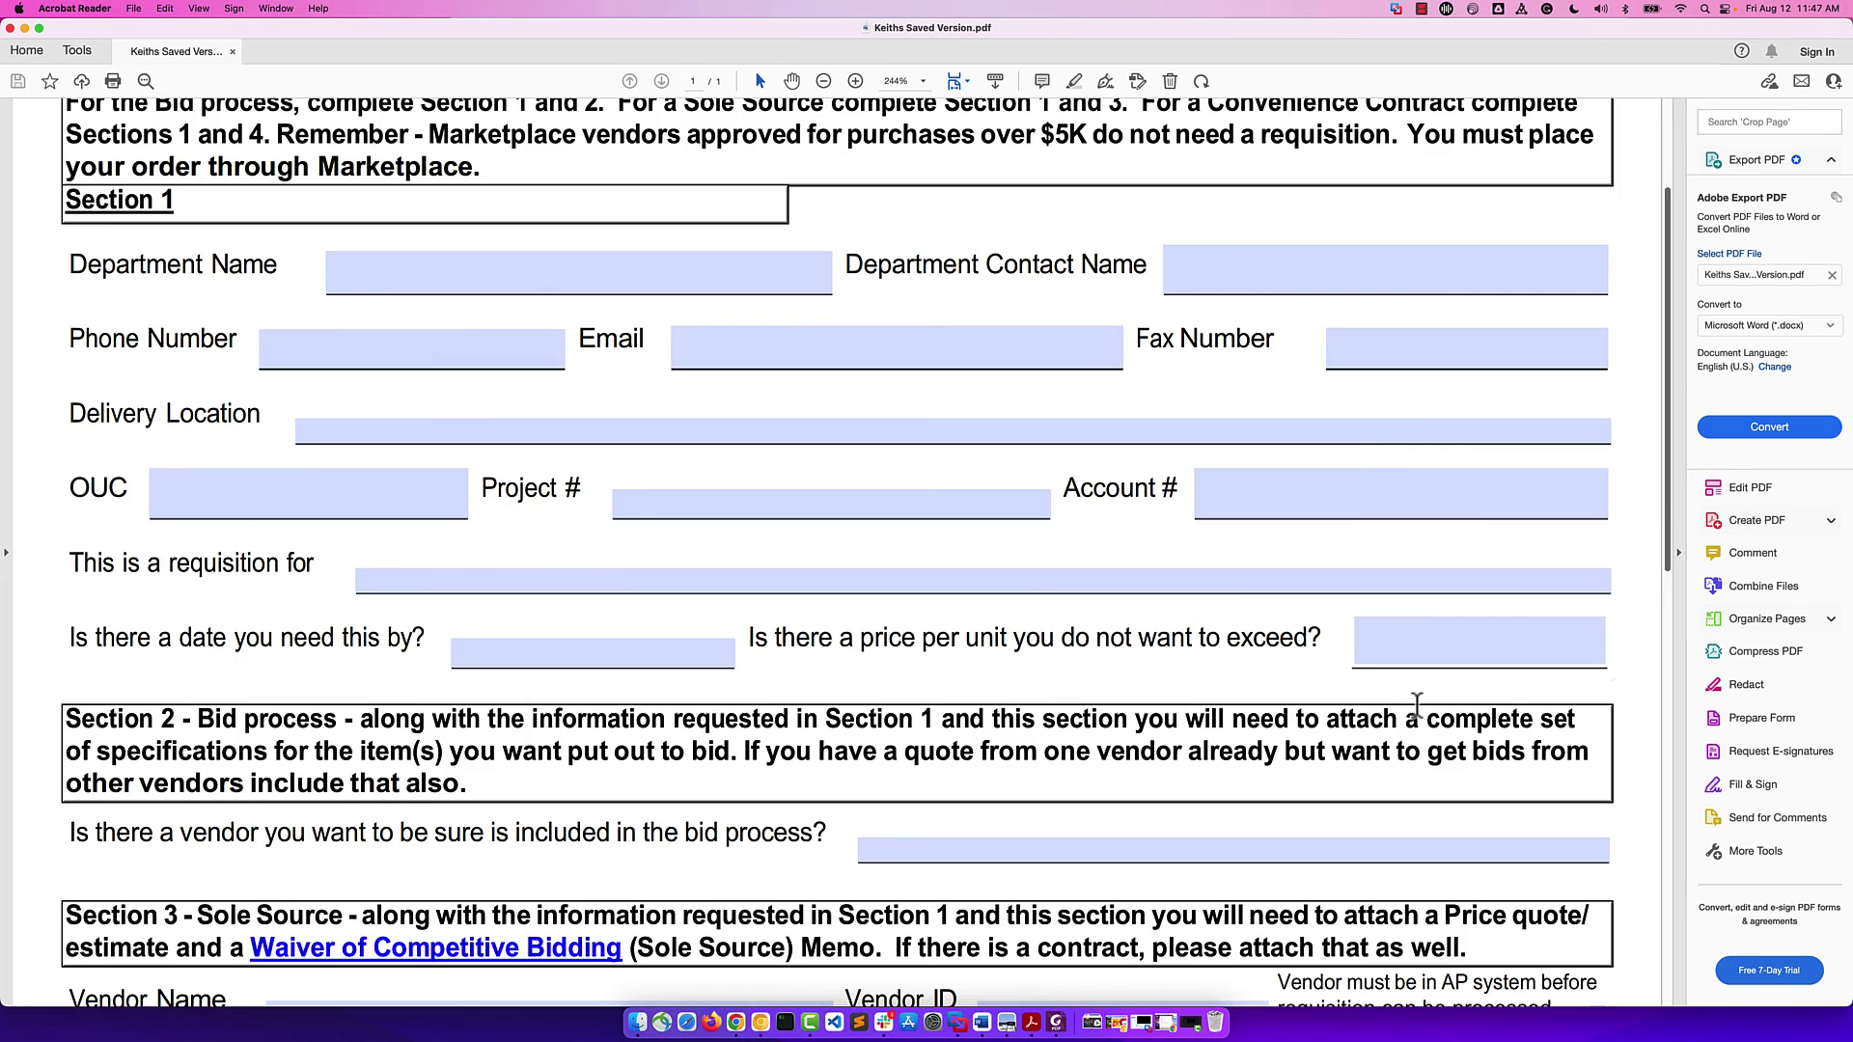
pyautogui.click(1409, 656)
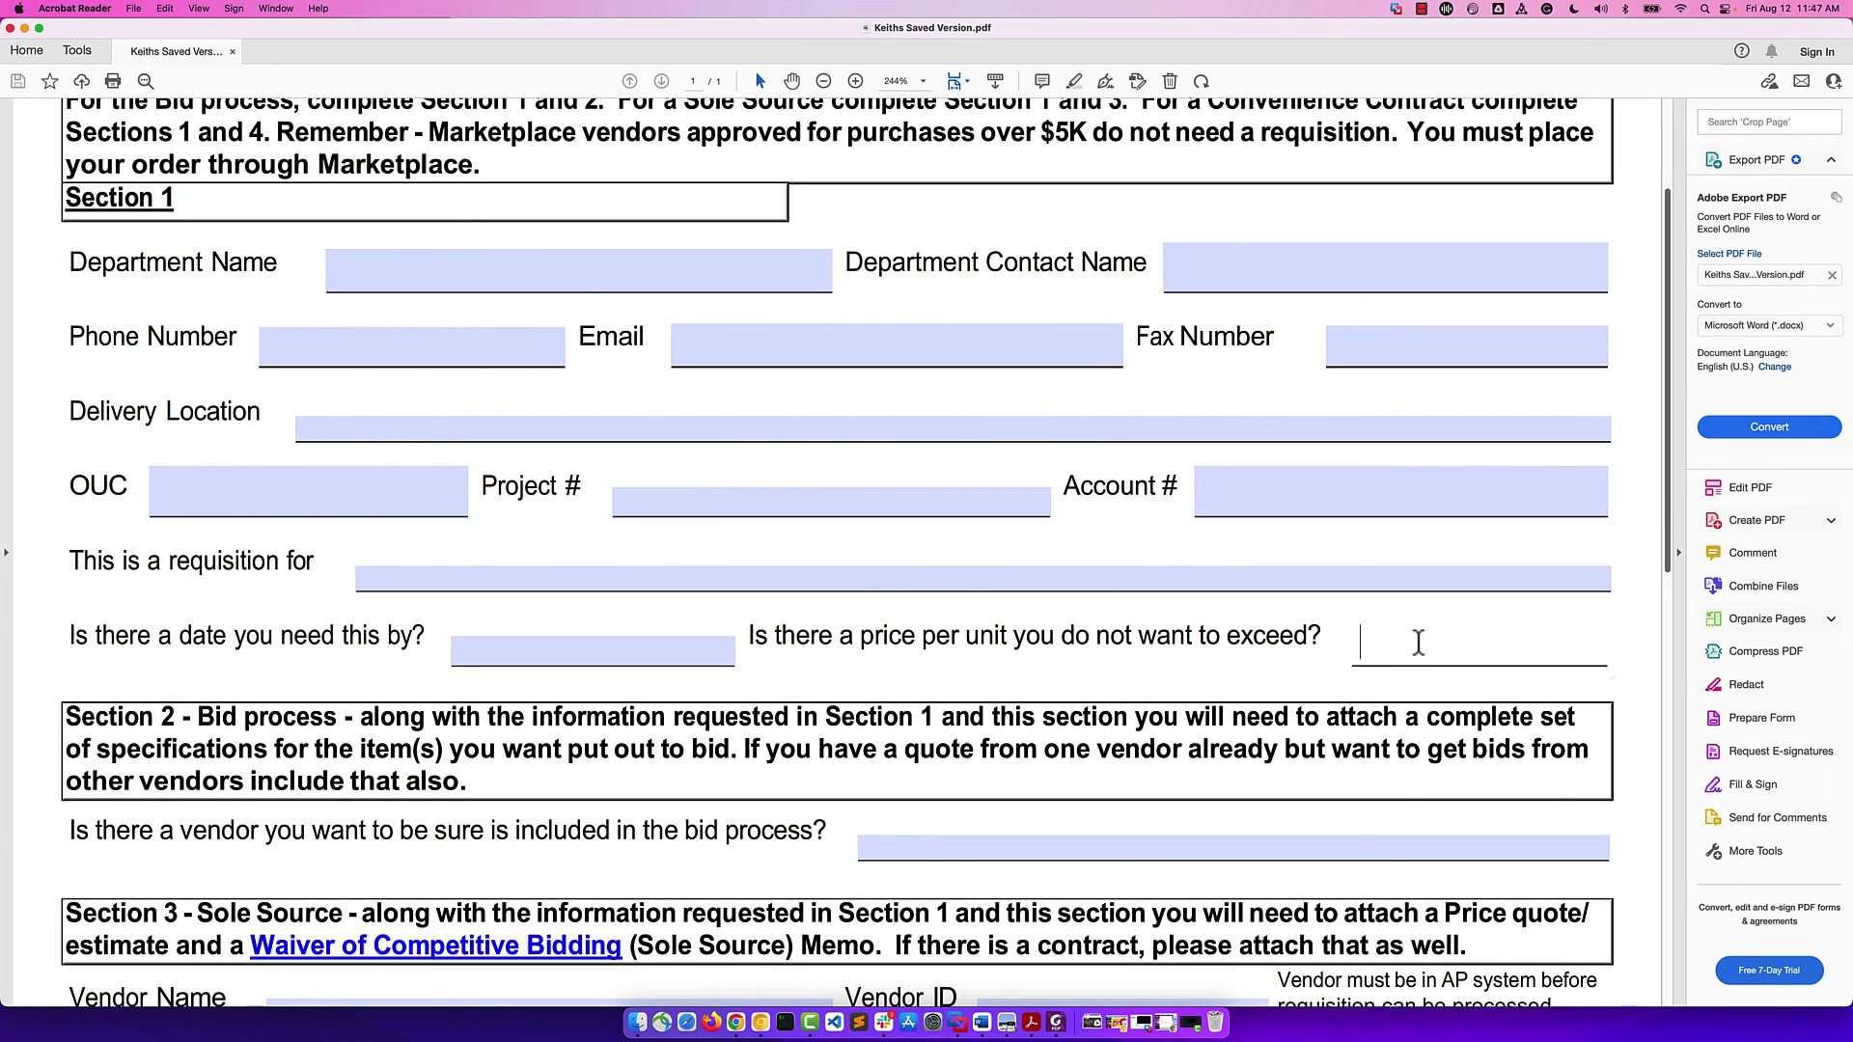
pyautogui.write('2500')
pyautogui.click(1352, 577)
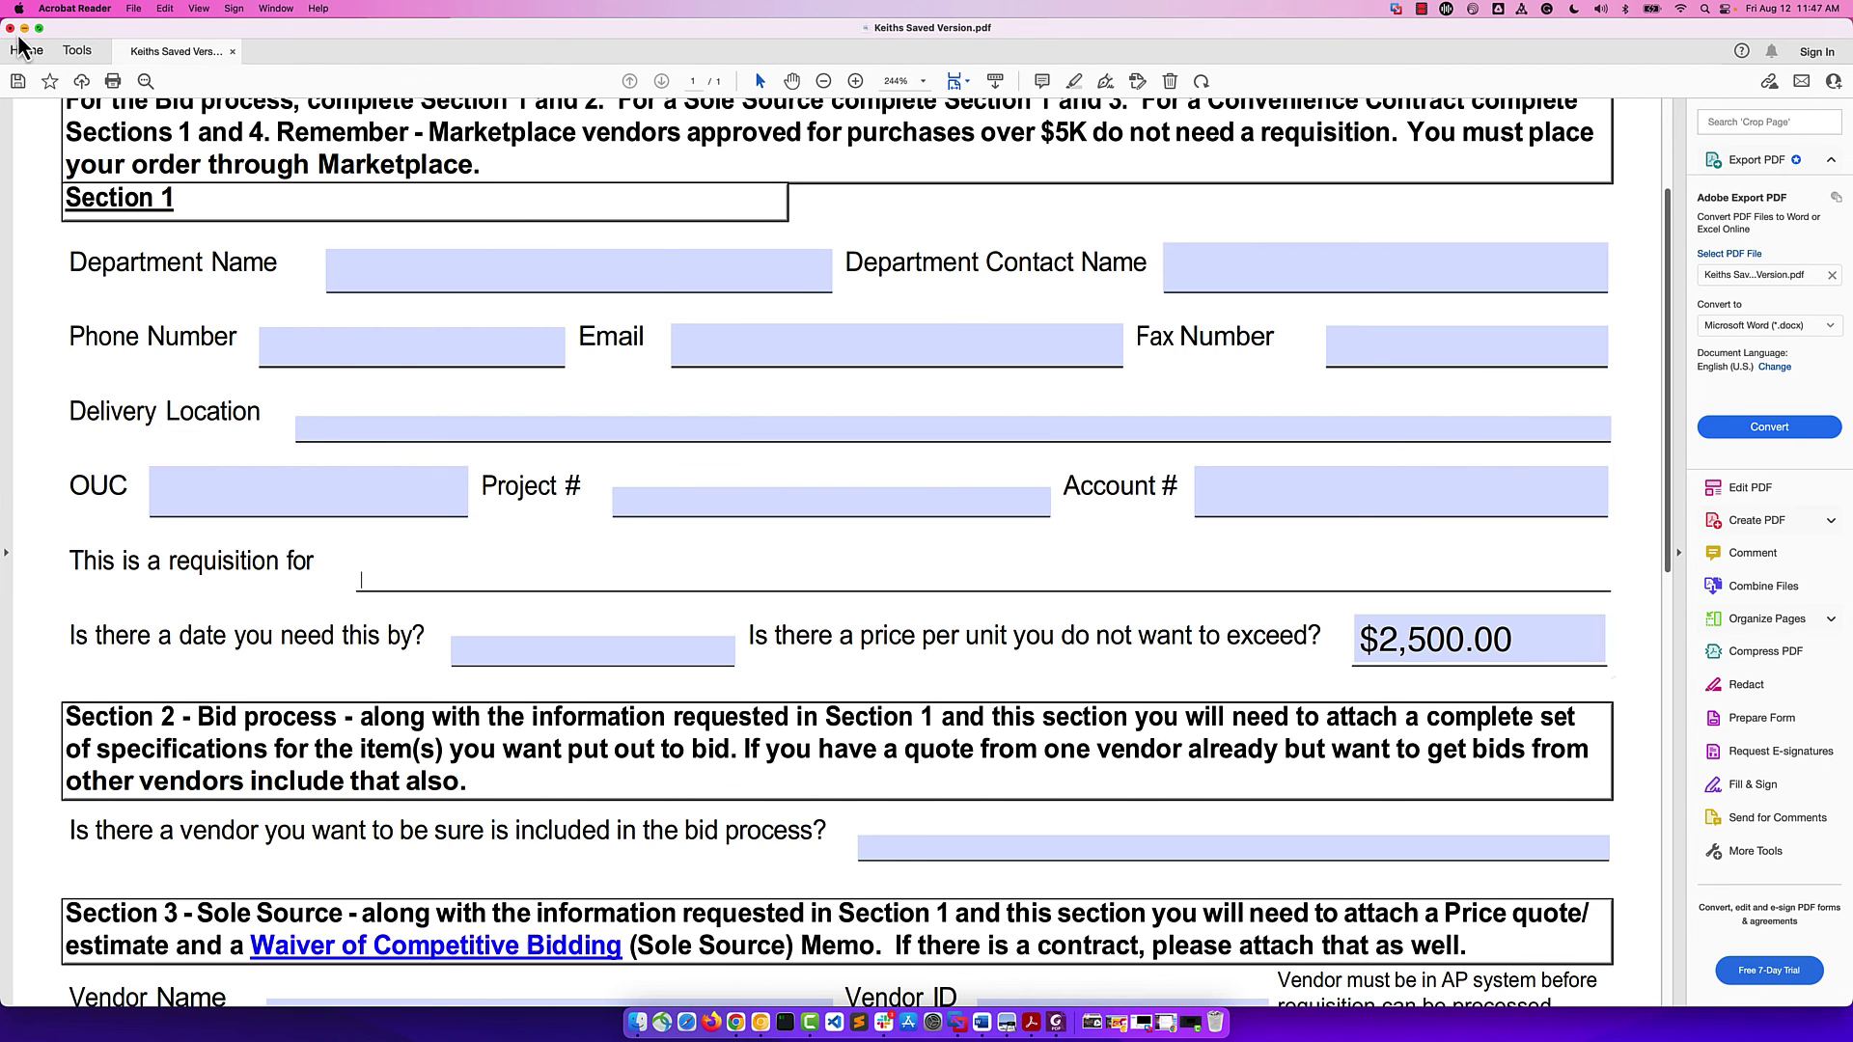
pyautogui.scroll(-10, 362, 487)
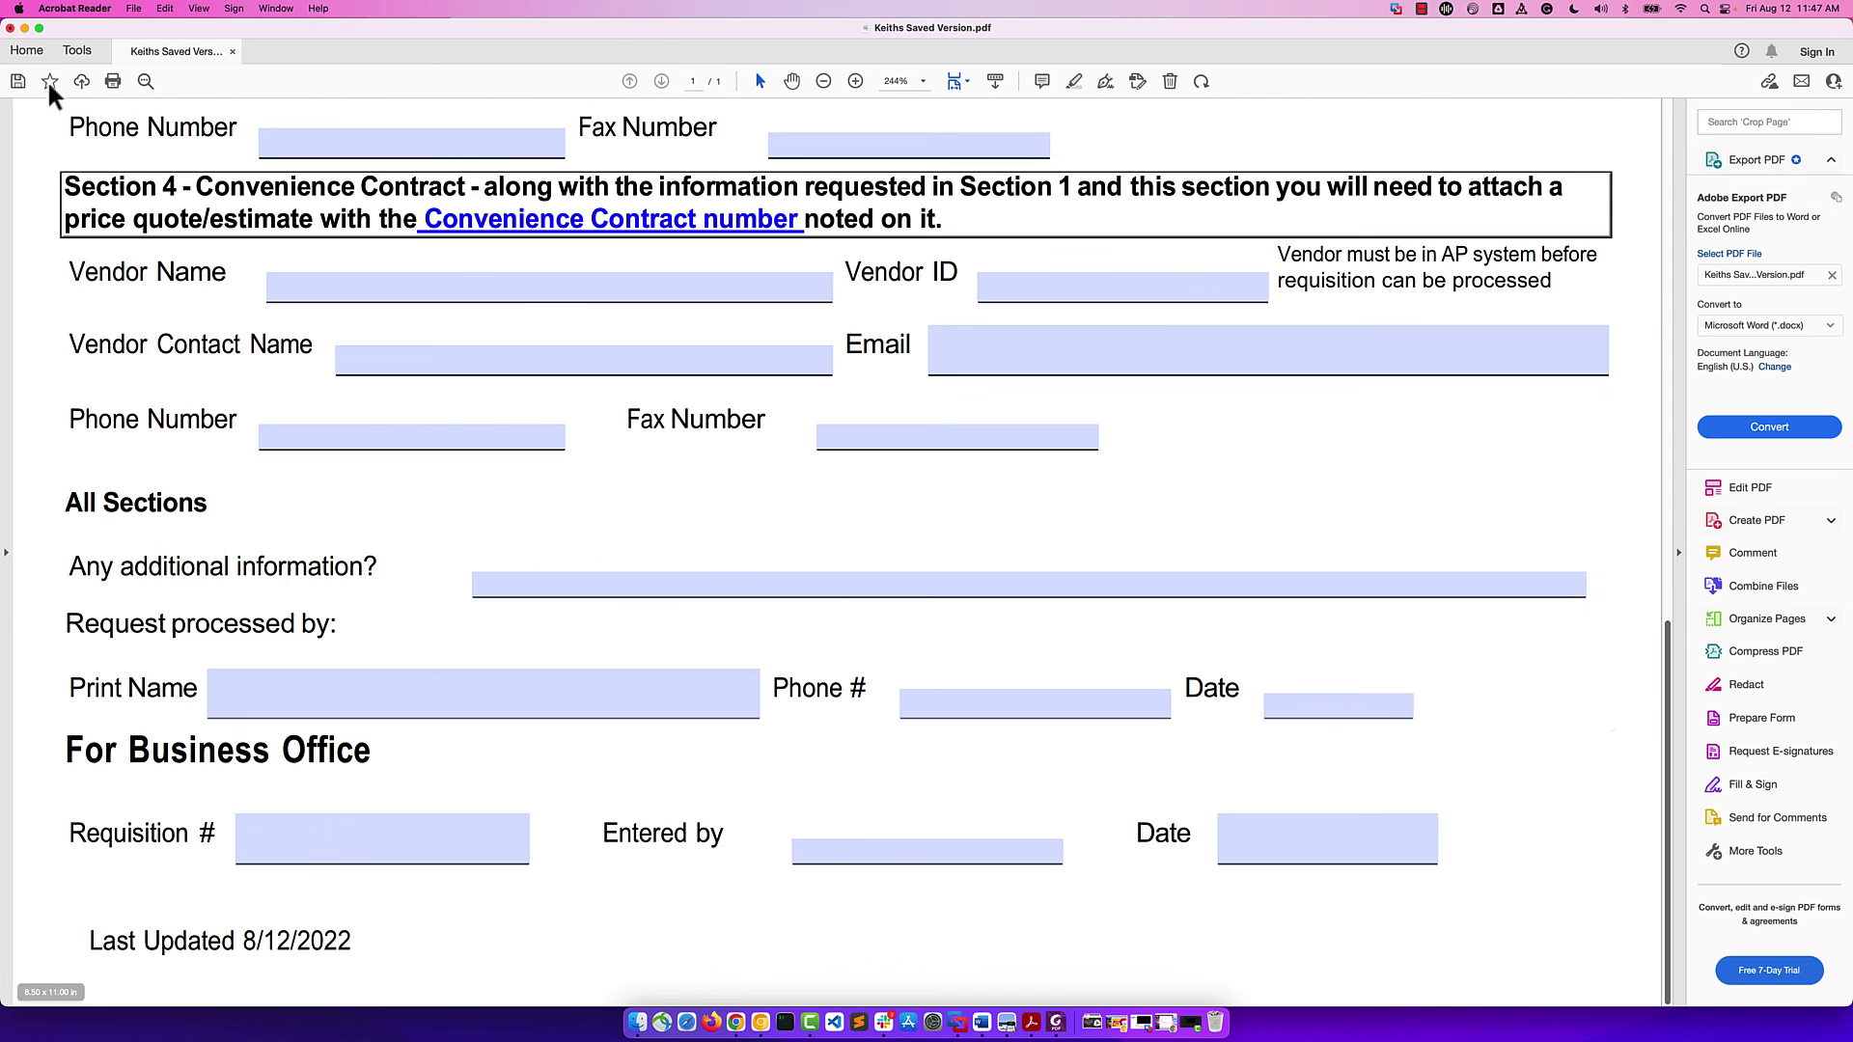
pyautogui.click(10, 28)
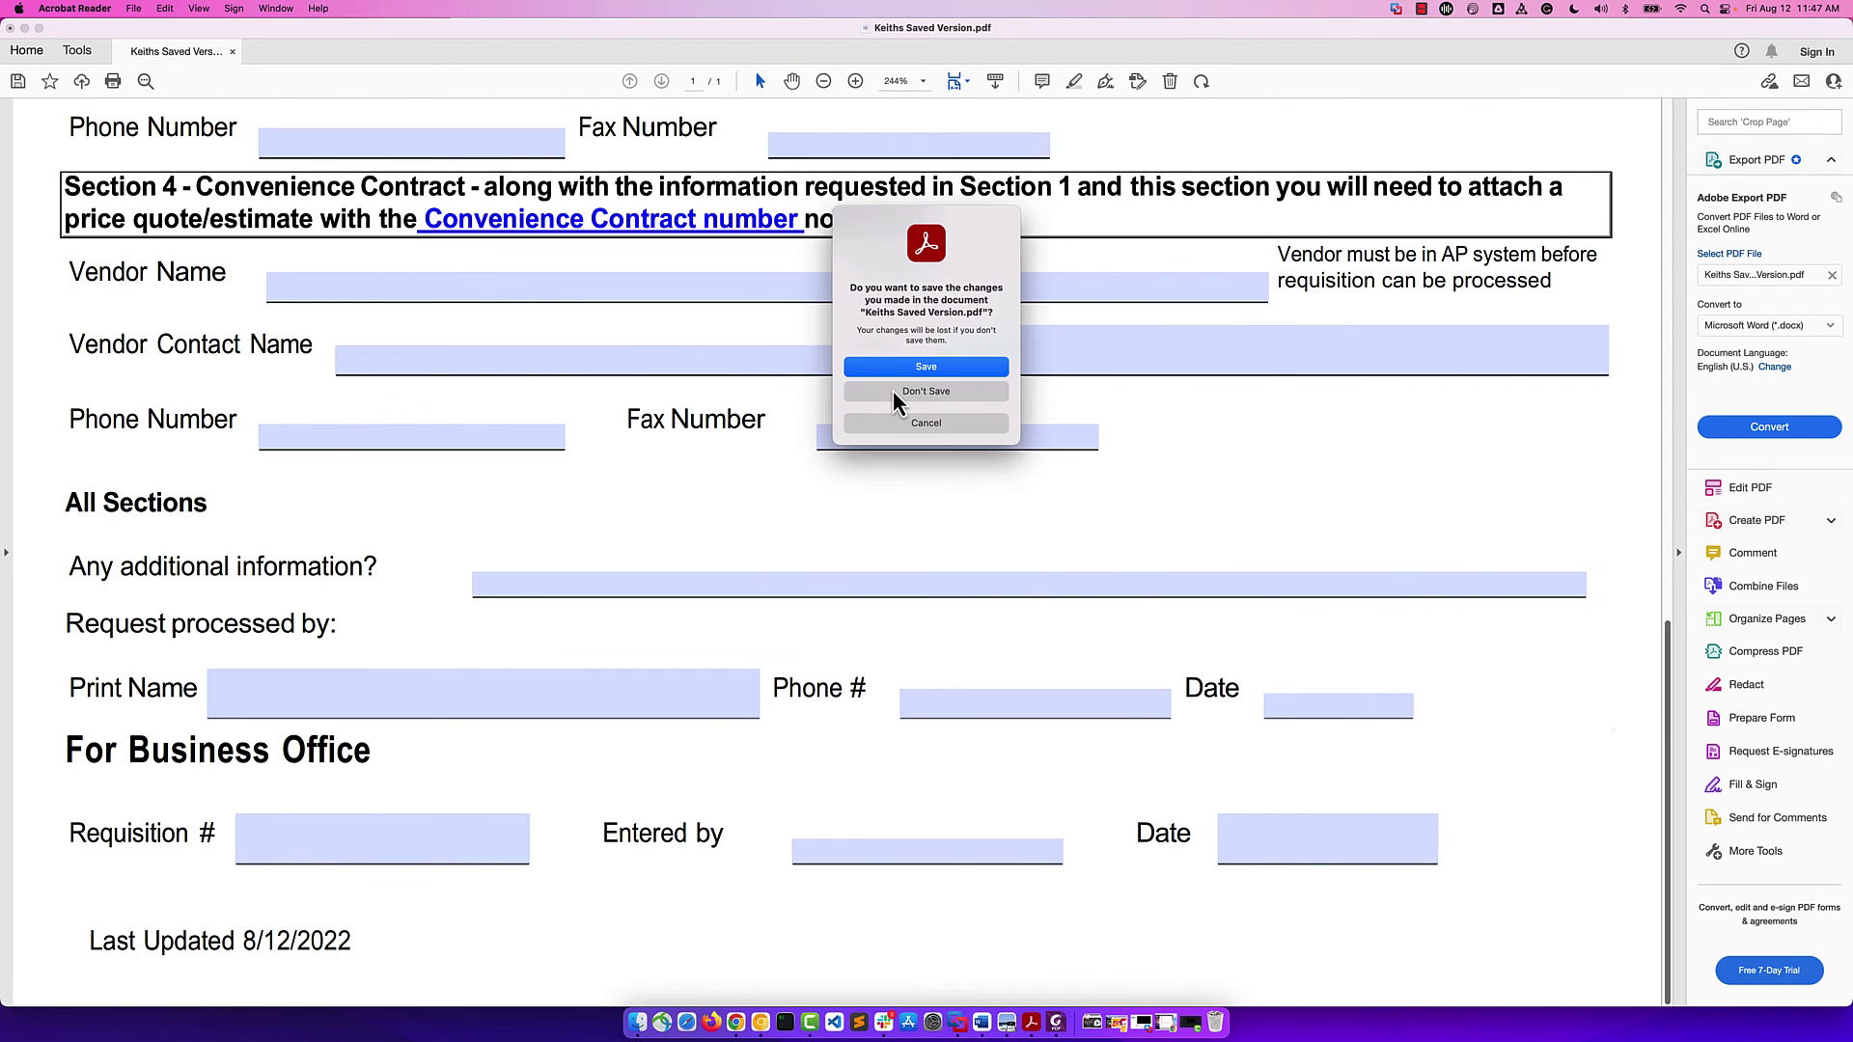
# - Discard Acrobat's changes and shift the Foxit window right to reveal the Preview copy
pyautogui.click(926, 391)
pyautogui.click(1179, 44)
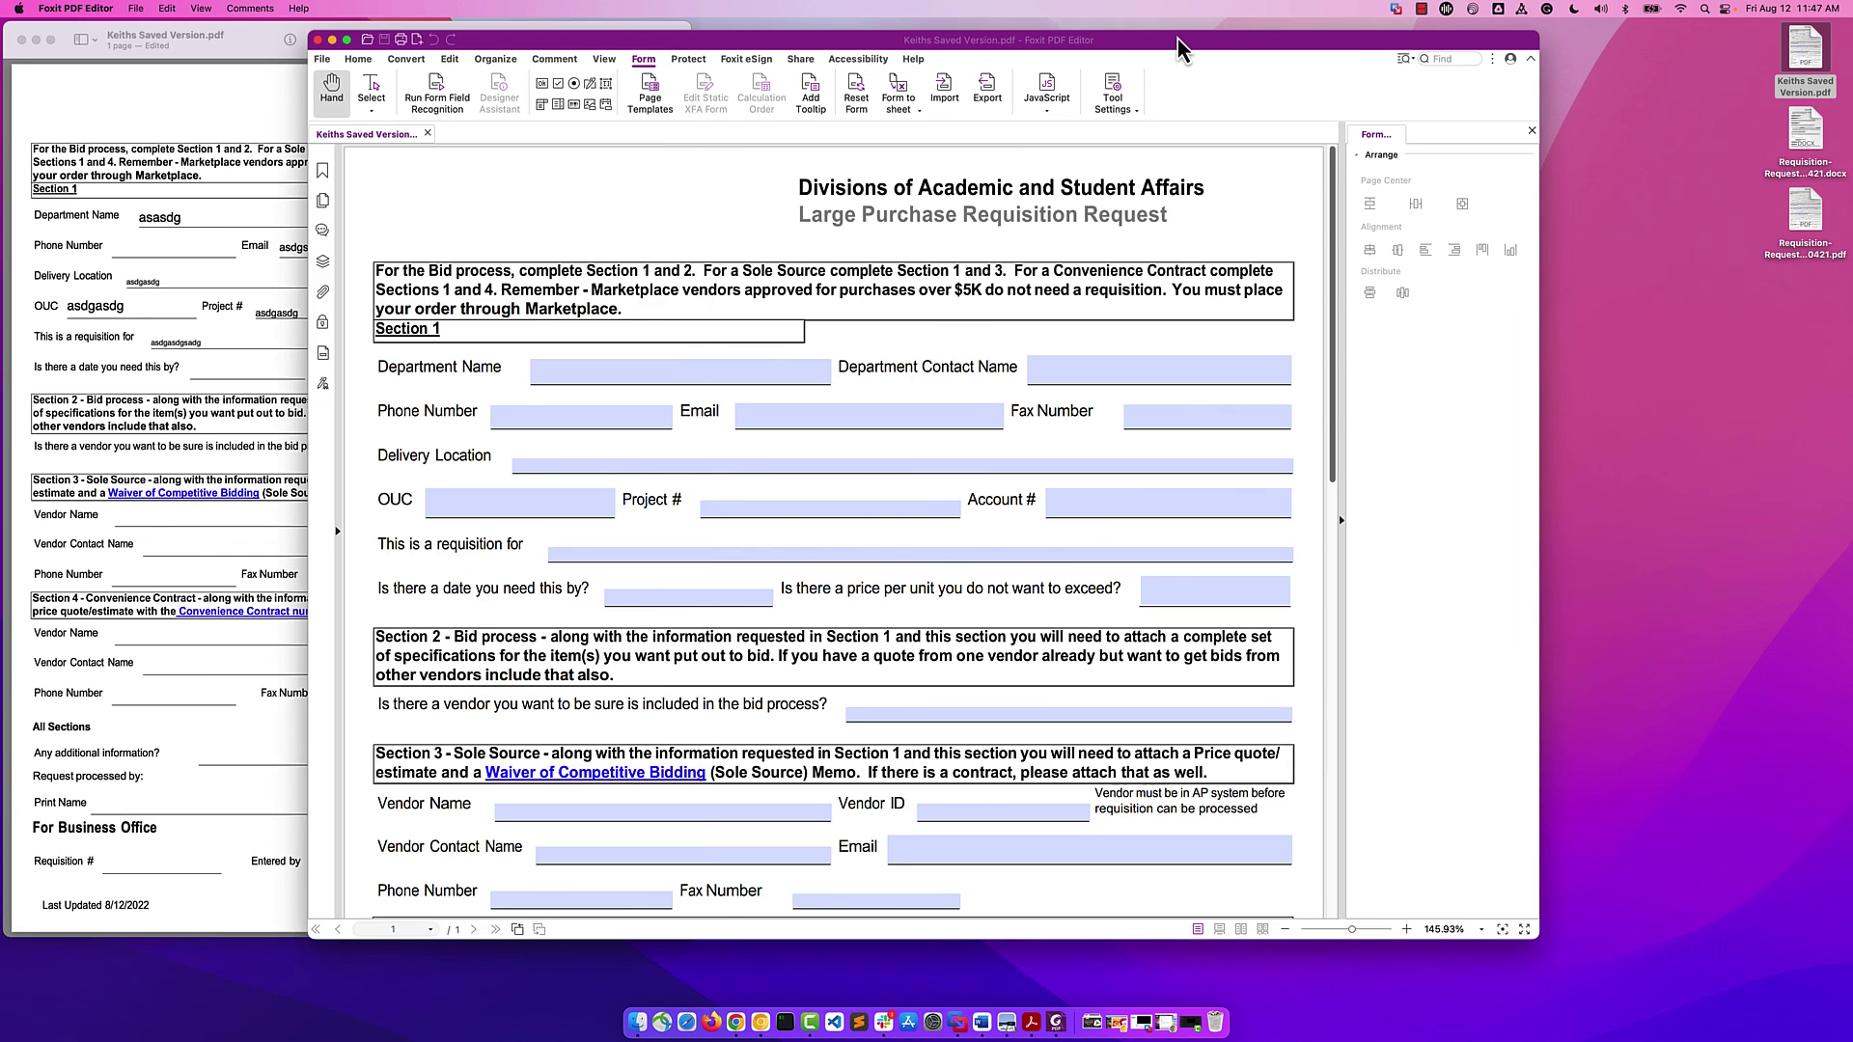
pyautogui.moveTo(1178, 45); pyautogui.dragTo(1272, 45)
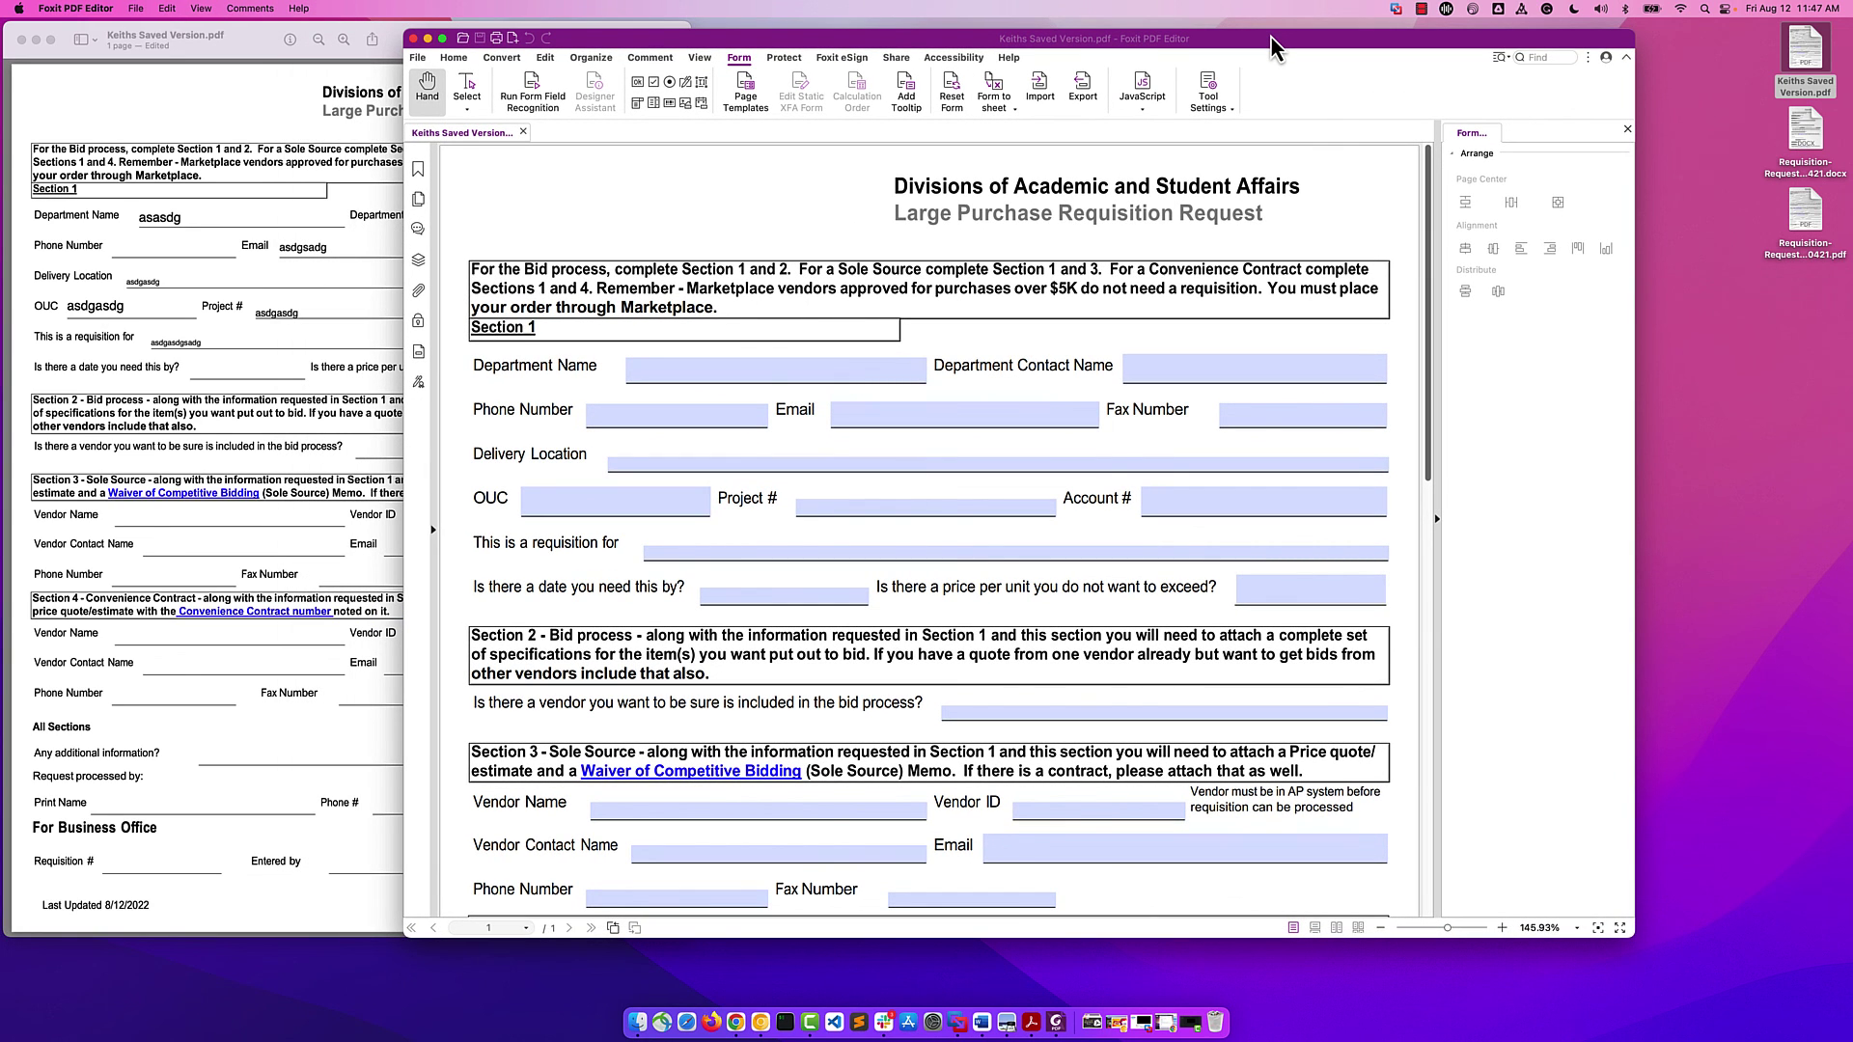